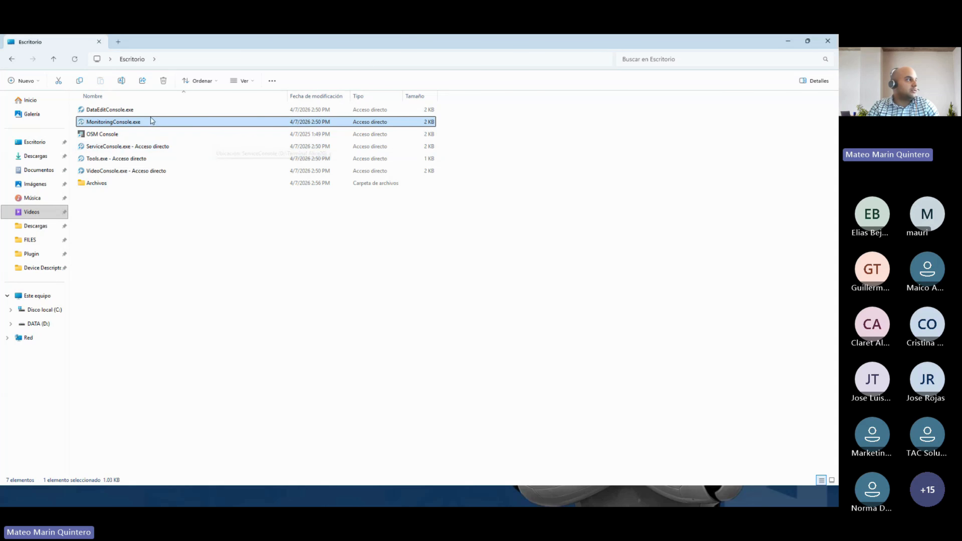
- Look over the DataEditConsole, MonitoringConsole, ServiceConsole, Tools and VideoConsole shortcuts in Explorer
{"action": "left_click", "coordinate": [128, 113]}
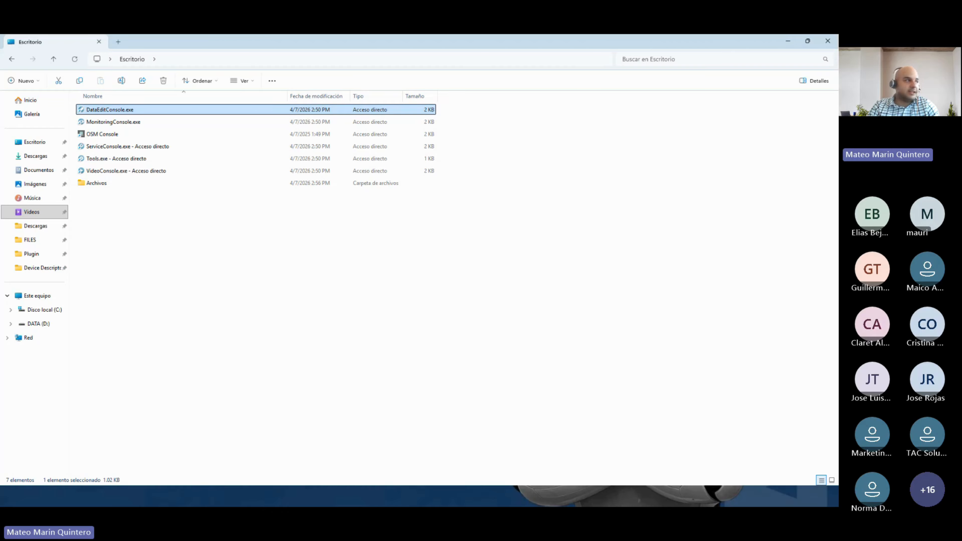
{"action": "left_click", "coordinate": [129, 124]}
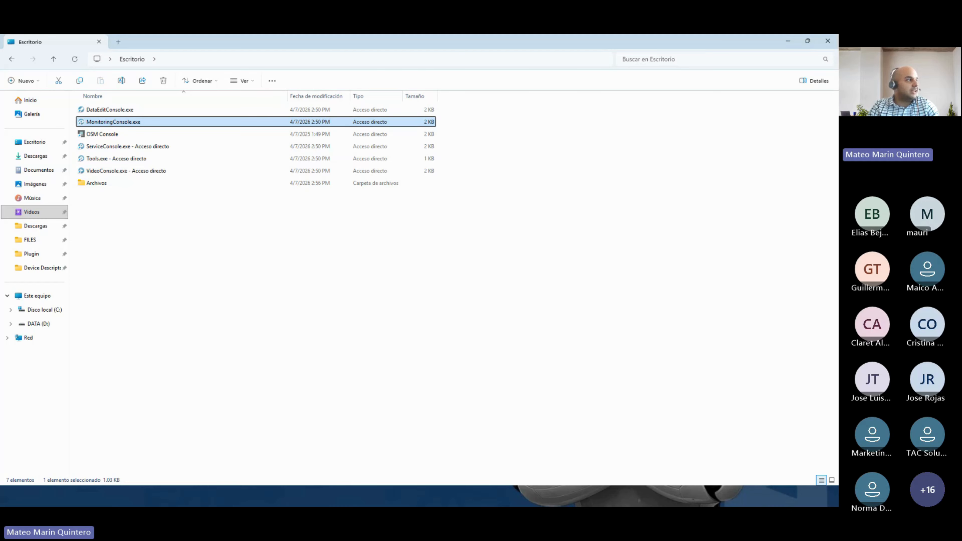
{"action": "left_click", "coordinate": [119, 148]}
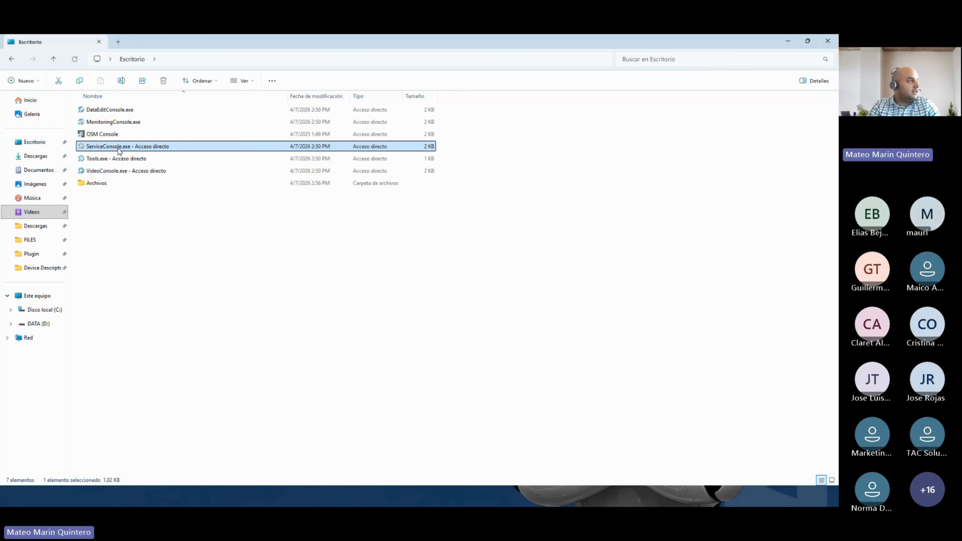
{"action": "left_click", "coordinate": [108, 161]}
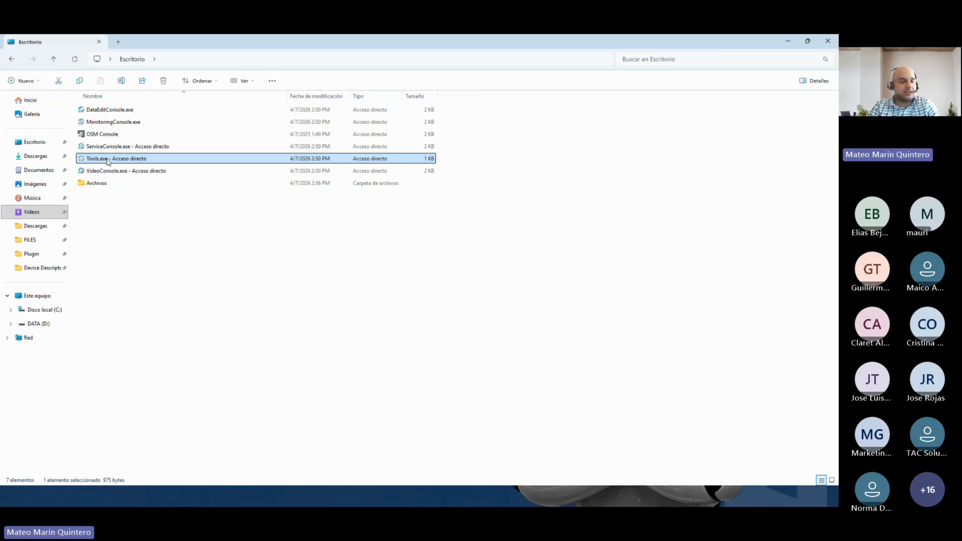
{"action": "left_click", "coordinate": [105, 172]}
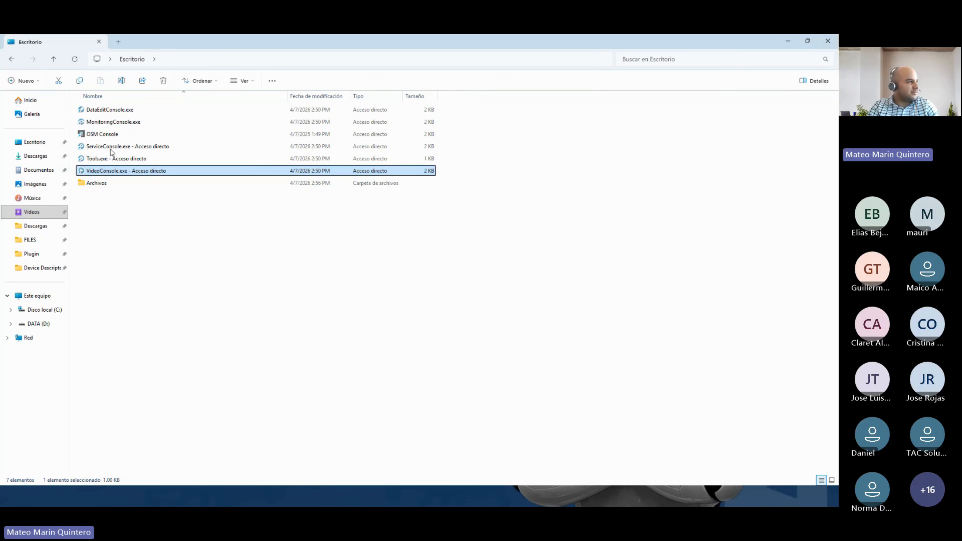
{"action": "left_click", "coordinate": [111, 111]}
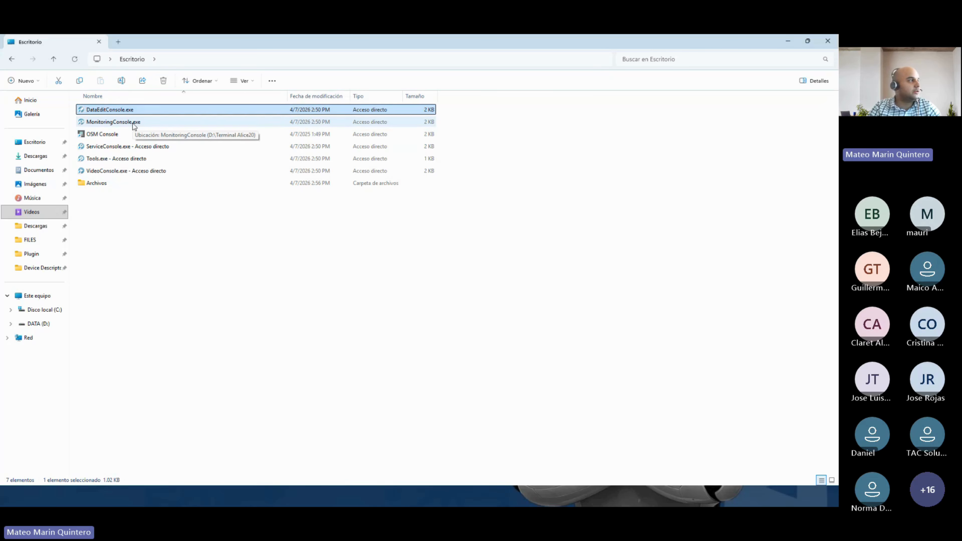
- Launch DataEditConsole.exe and maximize its window to show the Cuentas lists
{"action": "double_click", "coordinate": [120, 111]}
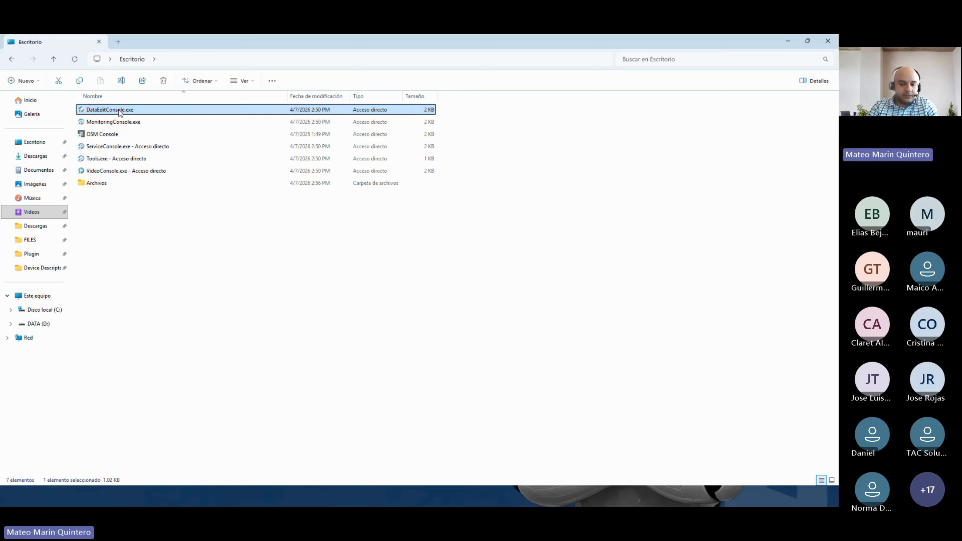
{"action": "double_click", "coordinate": [119, 111]}
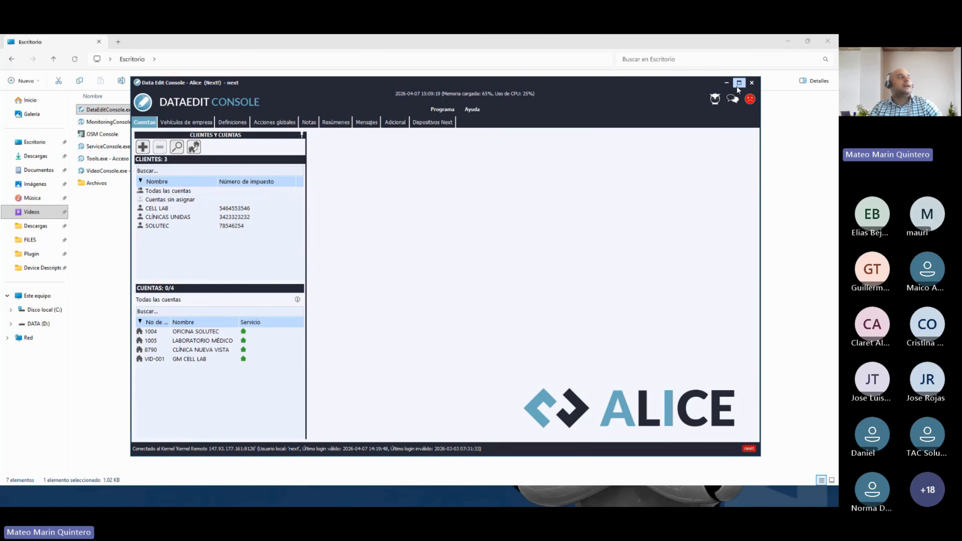
{"action": "left_click", "coordinate": [739, 82]}
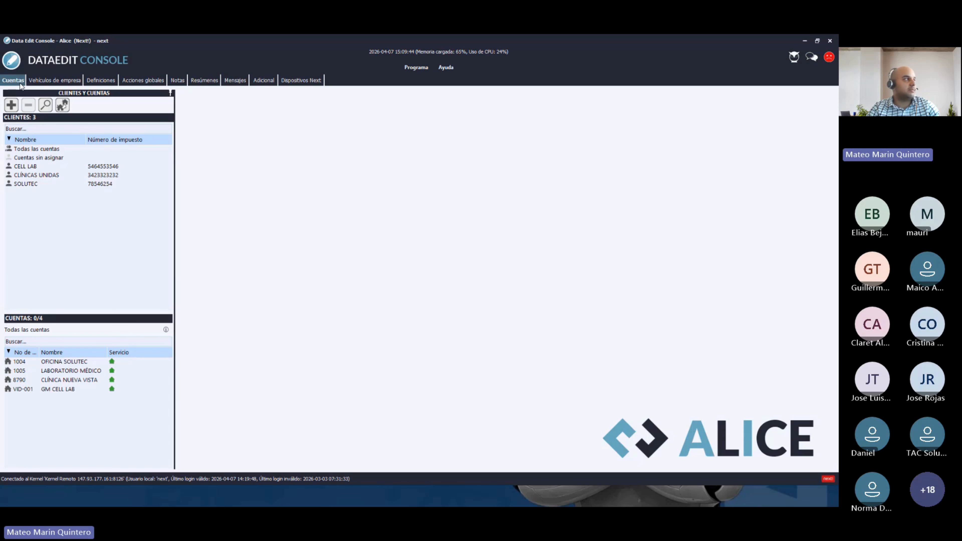
- Switch to the Definiciones tab showing the empty Lista de personas filtered to Todo
{"action": "left_click", "coordinate": [111, 81]}
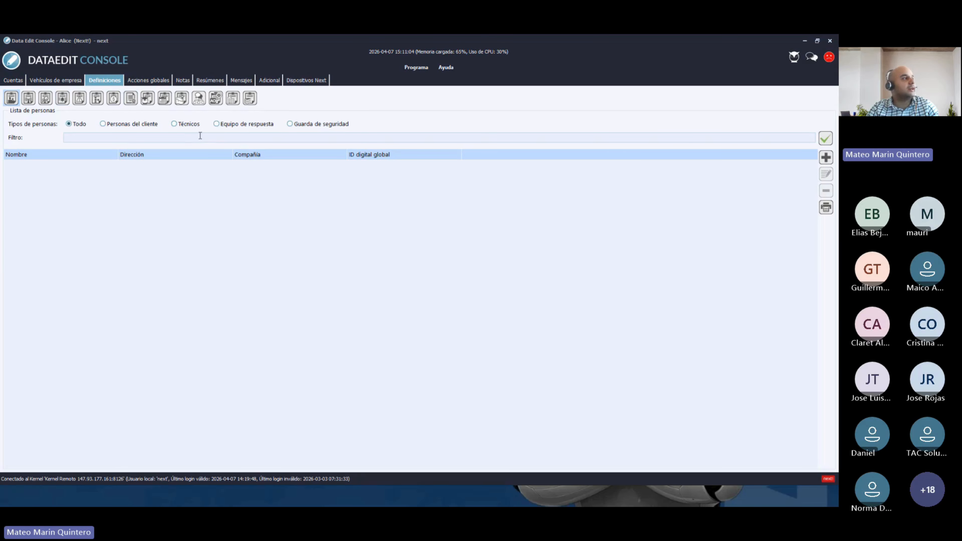
- Open Diccionarios > Ciudades and collapse CHILE, Colombia, ECUADOR, MEXICO, NICARAGUA and Panamá
{"action": "left_click", "coordinate": [250, 99]}
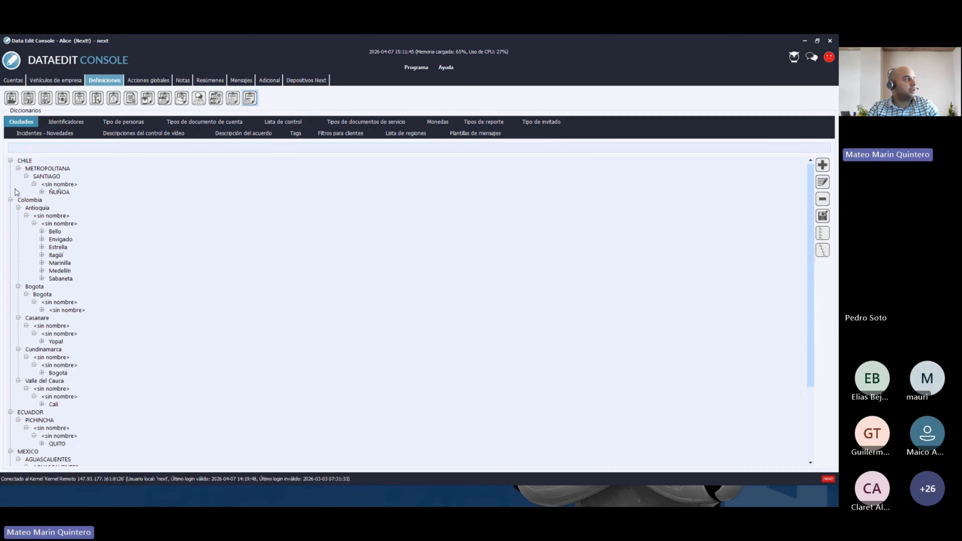
{"action": "left_click", "coordinate": [10, 161]}
{"action": "left_click", "coordinate": [10, 168]}
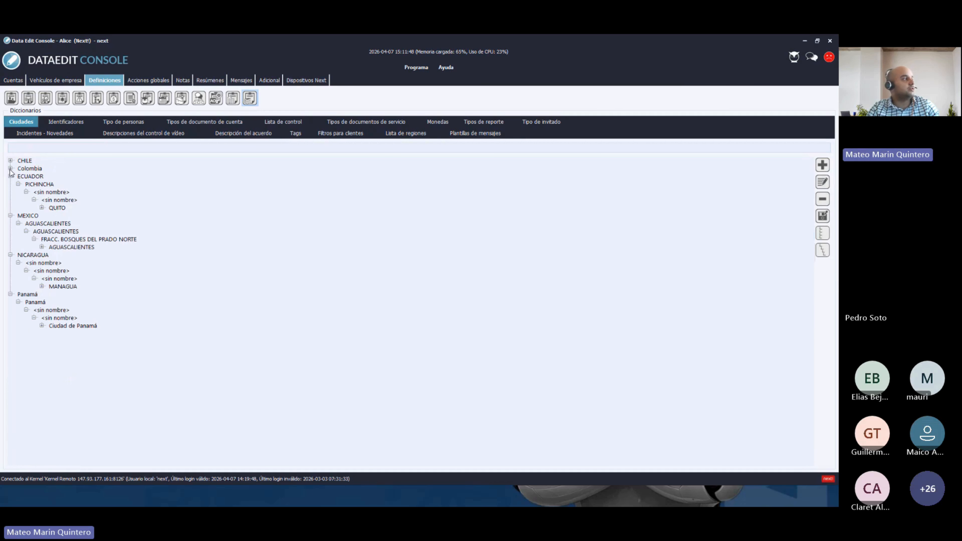
{"action": "left_click", "coordinate": [10, 176]}
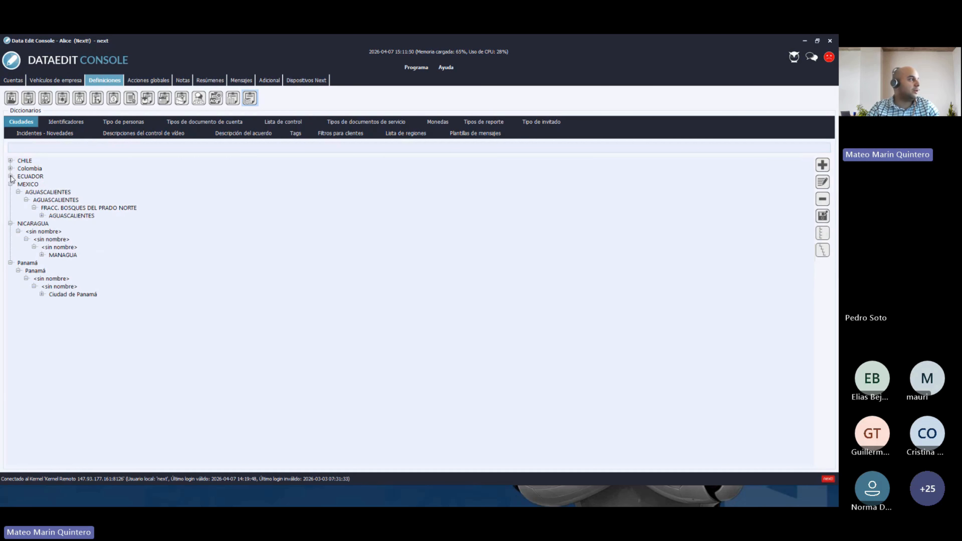
{"action": "left_click", "coordinate": [10, 184]}
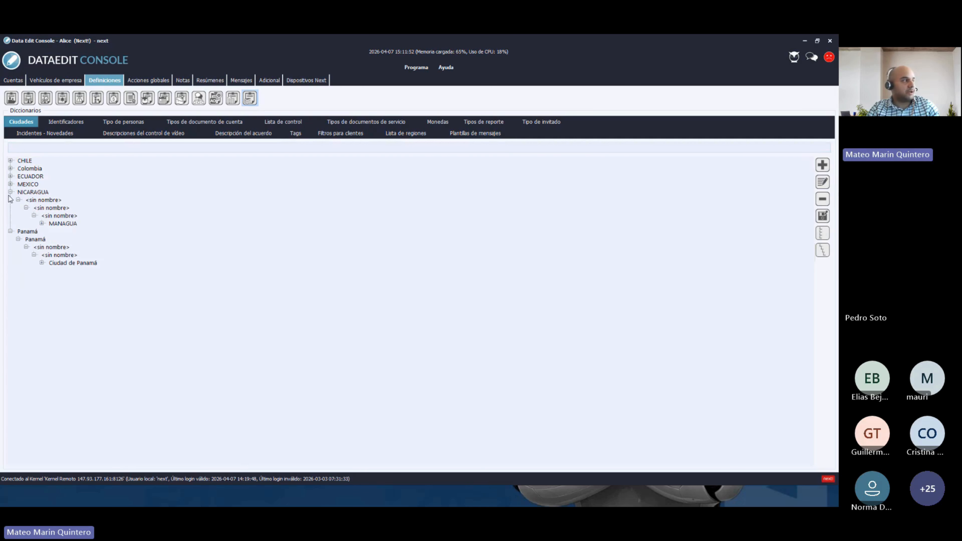
{"action": "left_click", "coordinate": [11, 193]}
{"action": "left_click", "coordinate": [10, 201]}
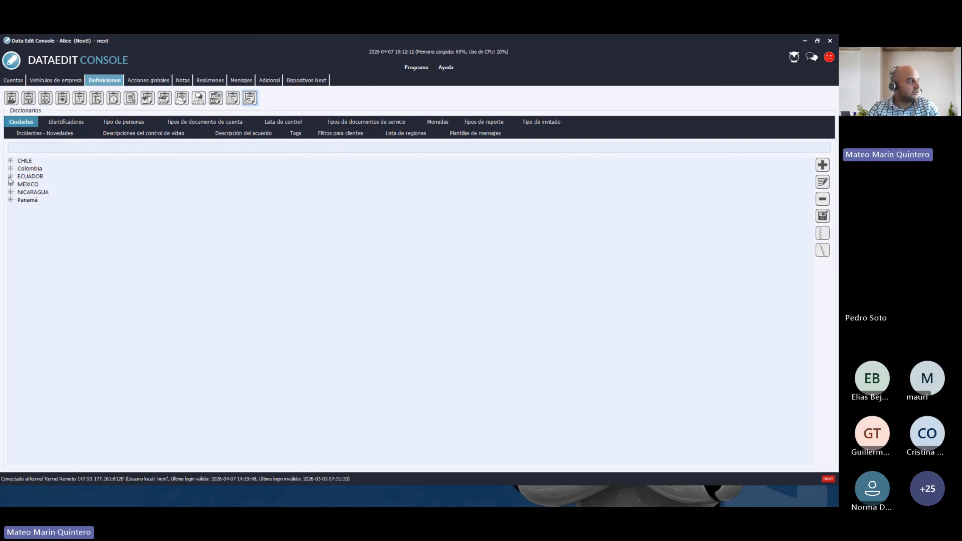
- Expand Colombia, browse to Antioquia's city Bello, then collapse Colombia again
{"action": "left_click", "coordinate": [10, 168]}
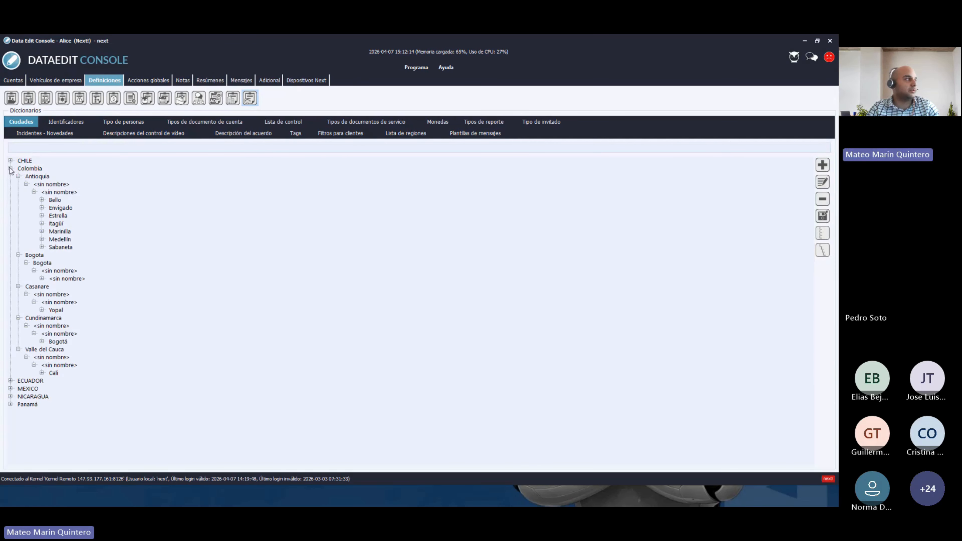
{"action": "left_click", "coordinate": [26, 171]}
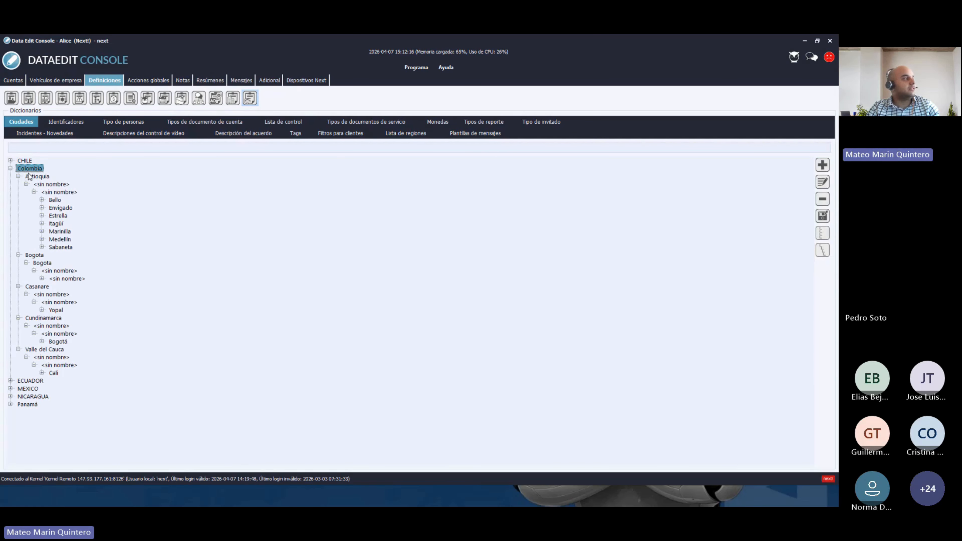
{"action": "left_click", "coordinate": [34, 176]}
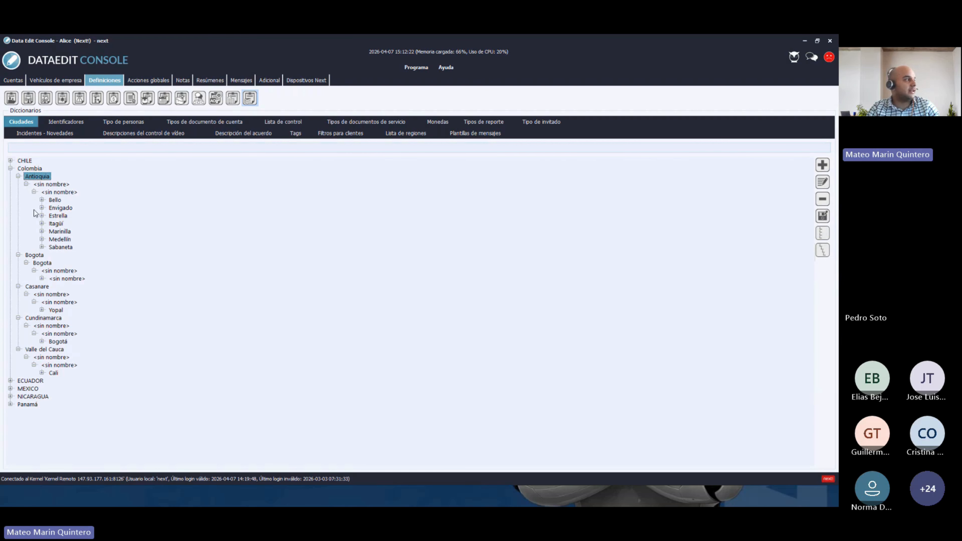
{"action": "left_click", "coordinate": [56, 200]}
{"action": "left_click", "coordinate": [10, 169]}
- Browse ECUADOR down to PICHINCHA's QUITO, then expand and collapse MEXICO
{"action": "left_click", "coordinate": [11, 176]}
{"action": "left_click", "coordinate": [39, 185]}
{"action": "left_click", "coordinate": [58, 209]}
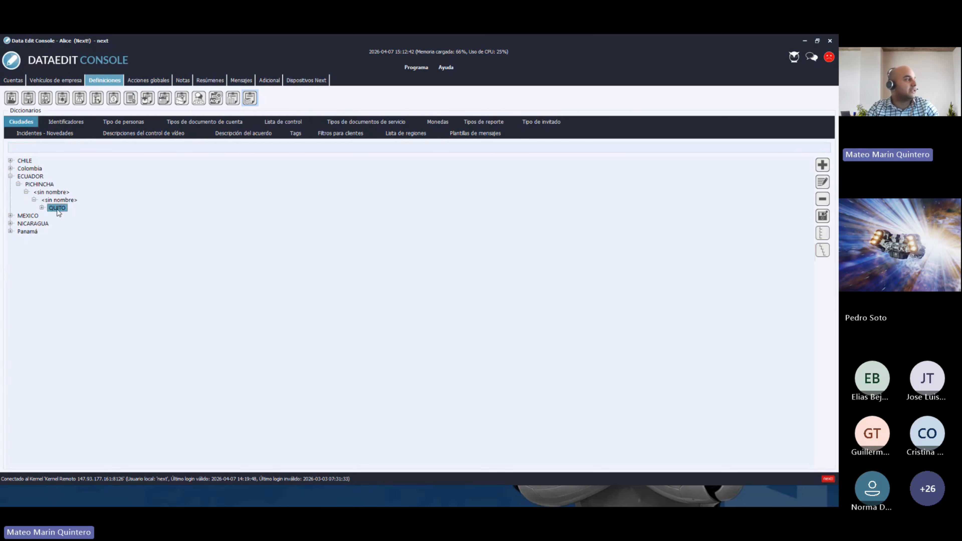
{"action": "left_click", "coordinate": [11, 216]}
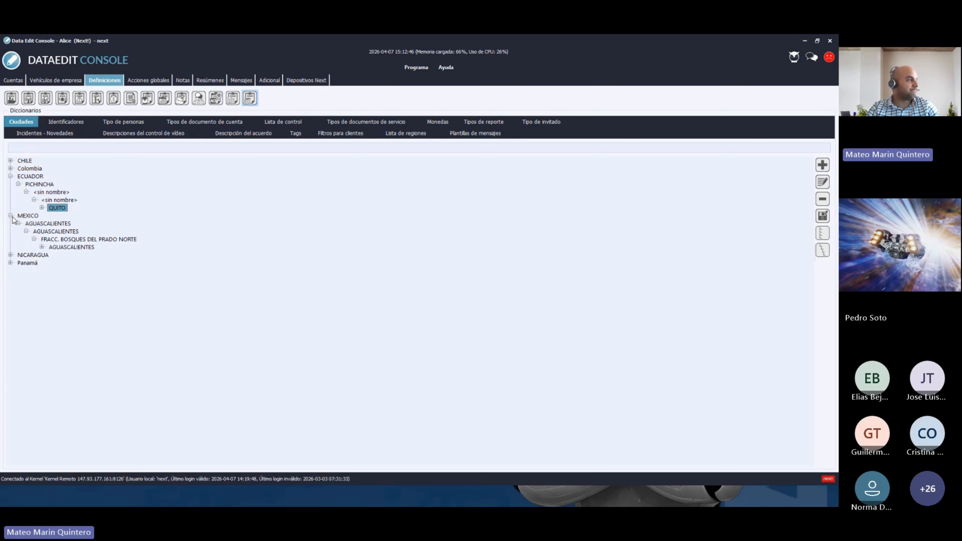
{"action": "left_click", "coordinate": [23, 217]}
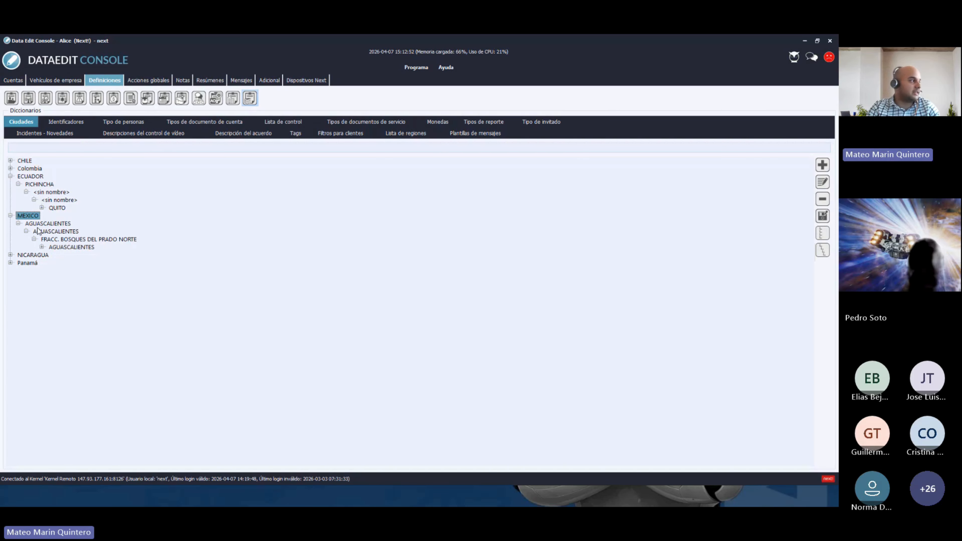
{"action": "left_click", "coordinate": [10, 215]}
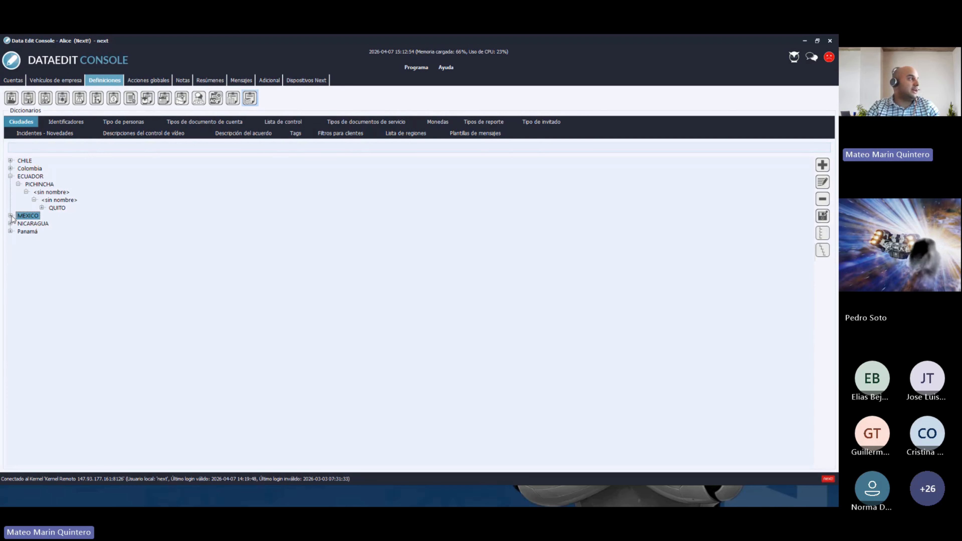
- Select SANTIAGO under CHILE > METROPOLITANA, collapse CHILE and ECUADOR, and start a new city
{"action": "left_click", "coordinate": [10, 161]}
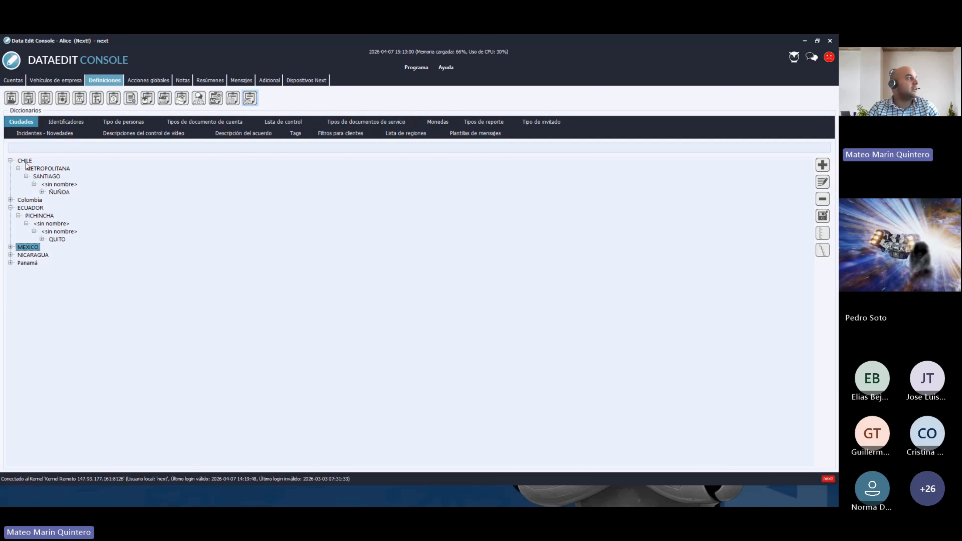
{"action": "left_click", "coordinate": [38, 169]}
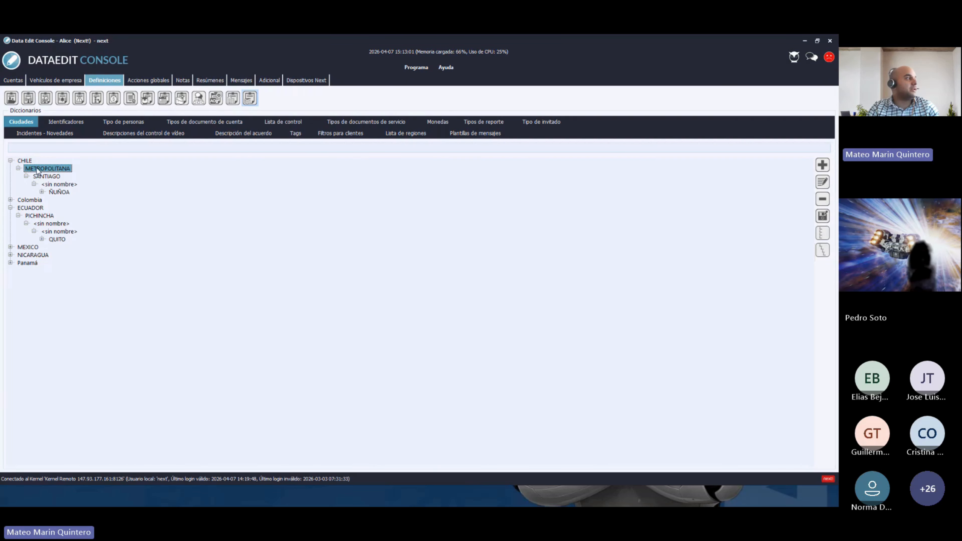
{"action": "left_click", "coordinate": [46, 177]}
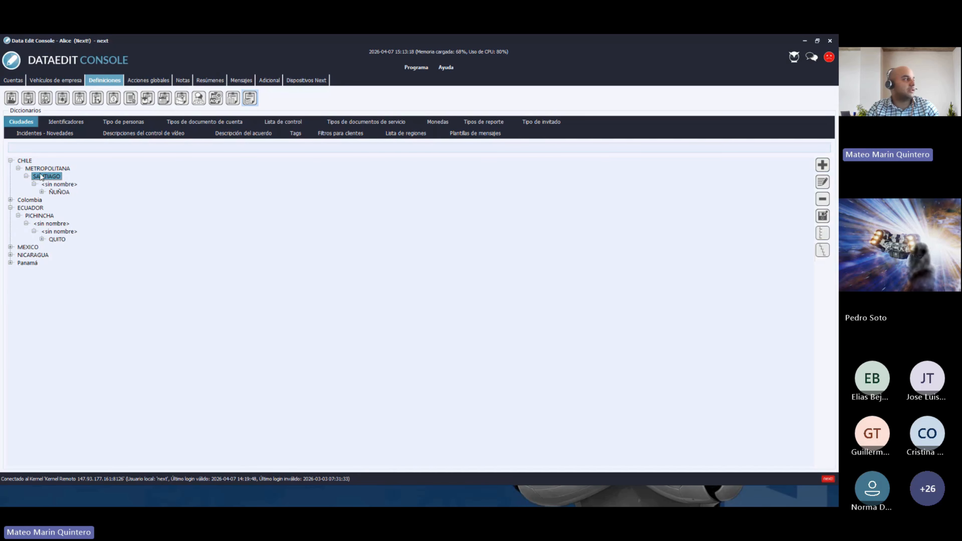
{"action": "left_click", "coordinate": [10, 161]}
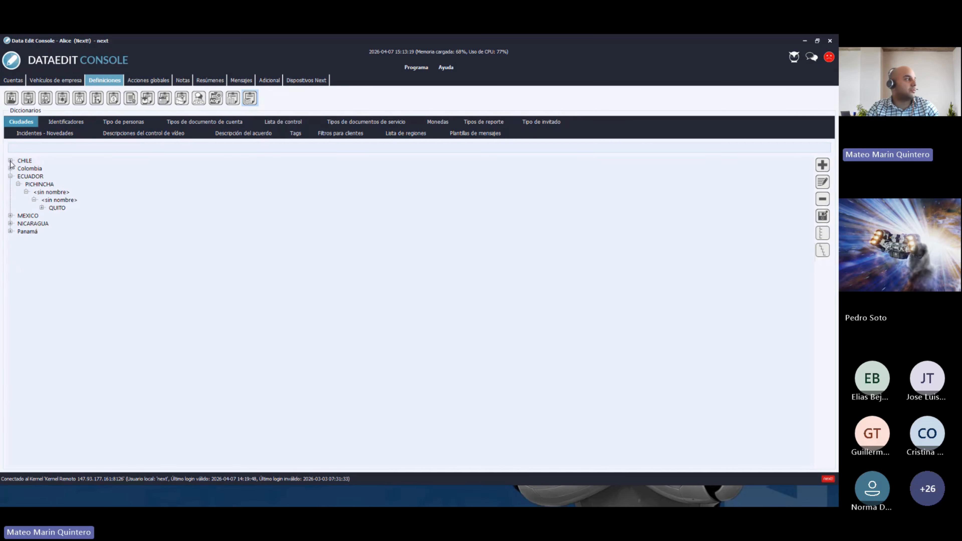
{"action": "left_click", "coordinate": [10, 176]}
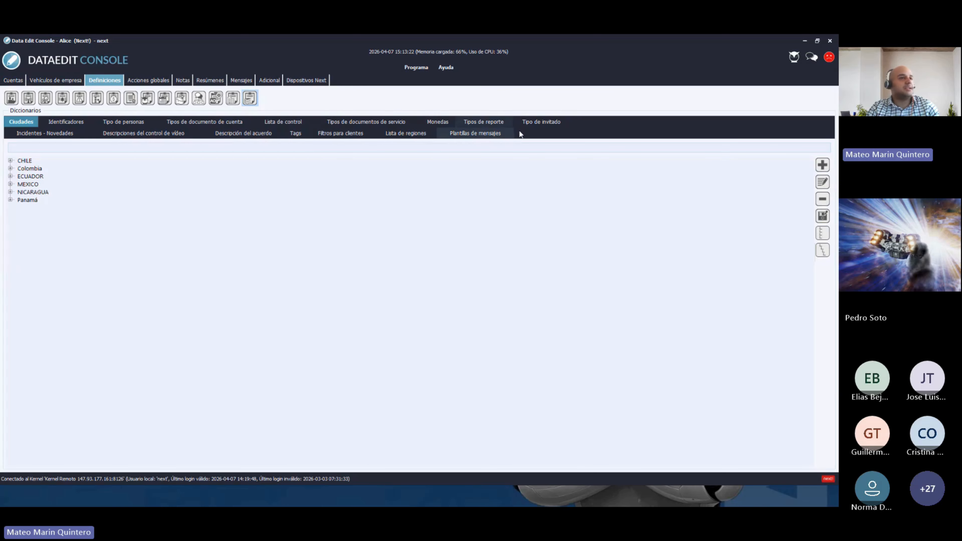
{"action": "left_click", "coordinate": [823, 167]}
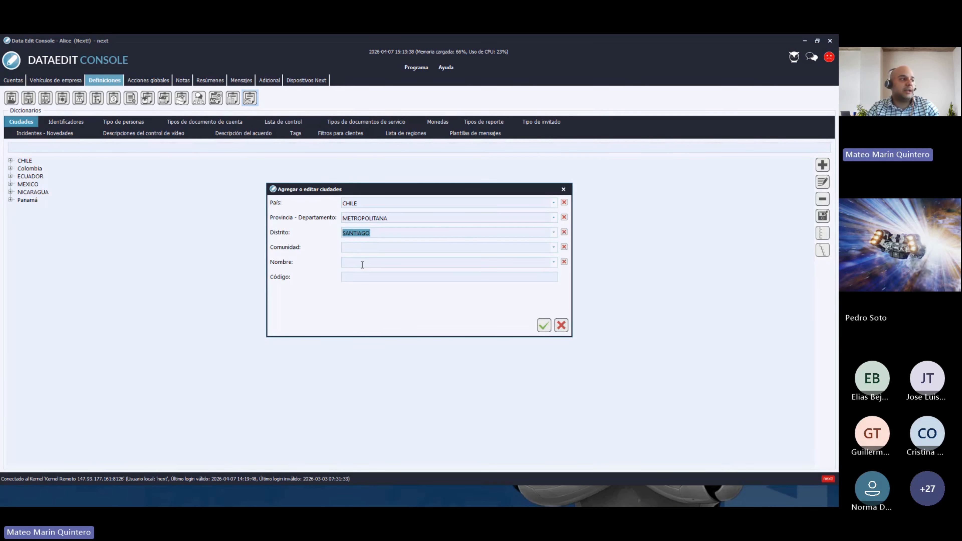
{"action": "left_click", "coordinate": [351, 263]}
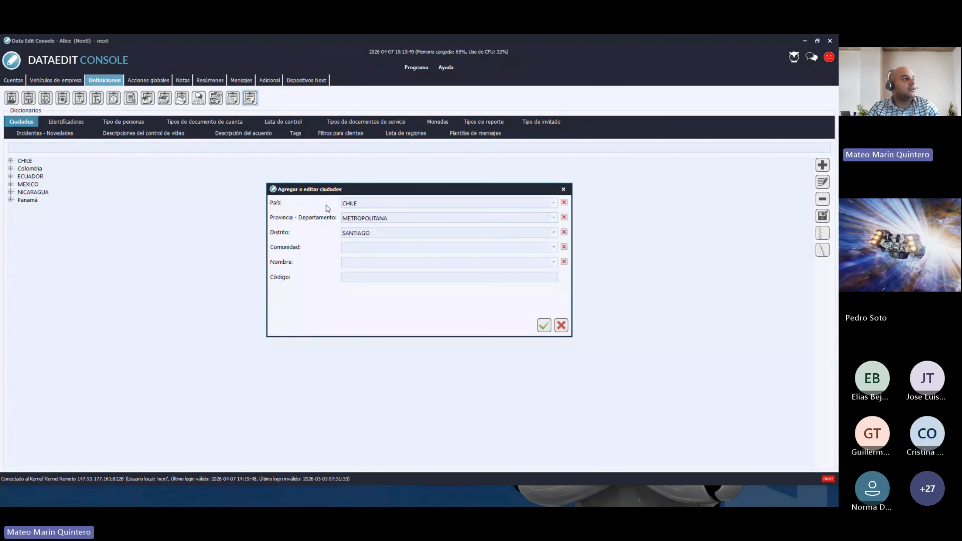
{"action": "double_click", "coordinate": [375, 234]}
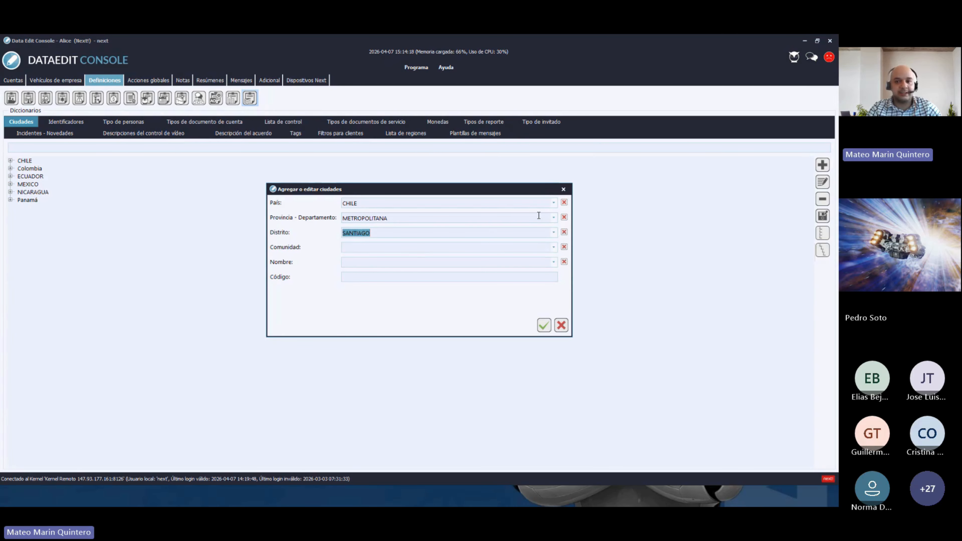
{"action": "left_click", "coordinate": [564, 189]}
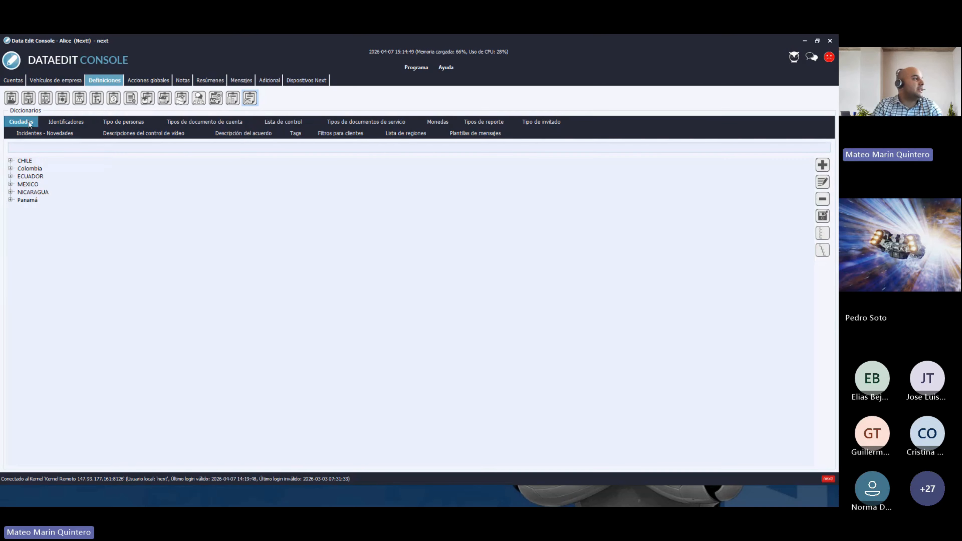
- Show the Tipo de personas dictionary listing ten person types with notify and recurring flags
{"action": "left_click", "coordinate": [116, 121]}
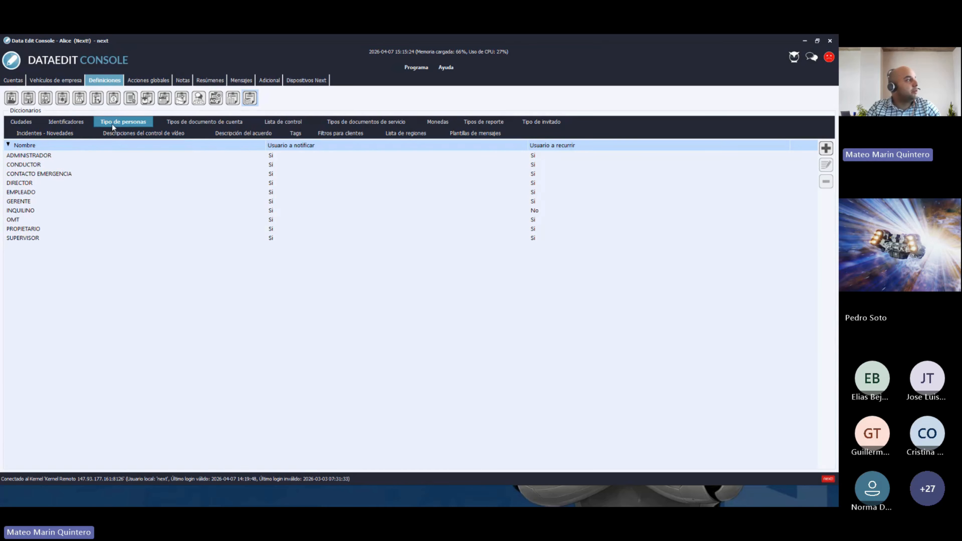
{"action": "left_click", "coordinate": [41, 156]}
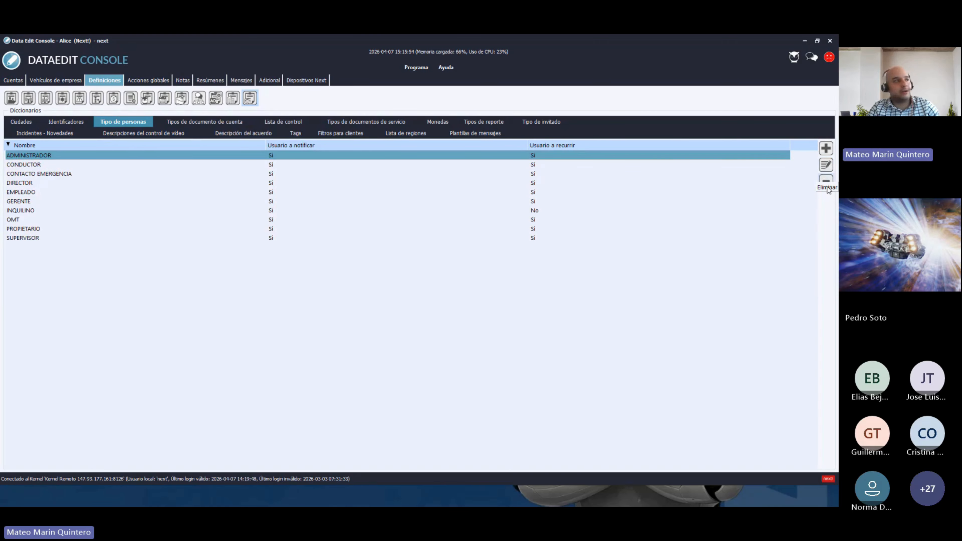
{"action": "left_click", "coordinate": [270, 183]}
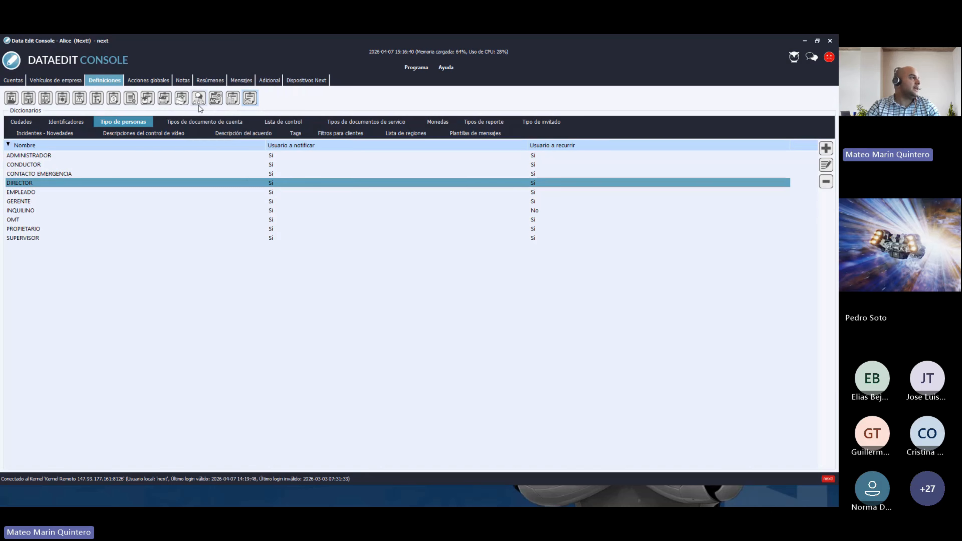
- Open the Festivos list of five holidays and open 1 de Enero for editing
{"action": "left_click", "coordinate": [166, 101]}
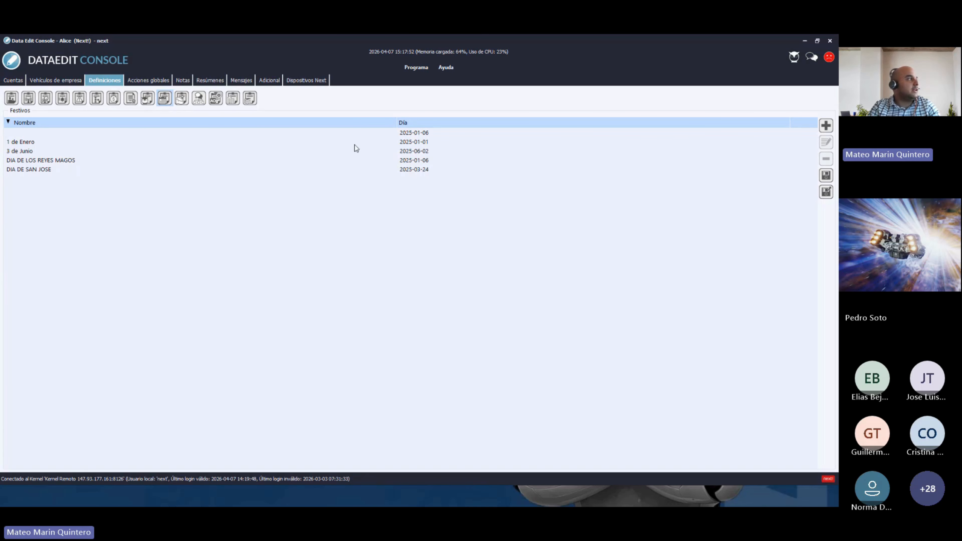
{"action": "left_click", "coordinate": [411, 137]}
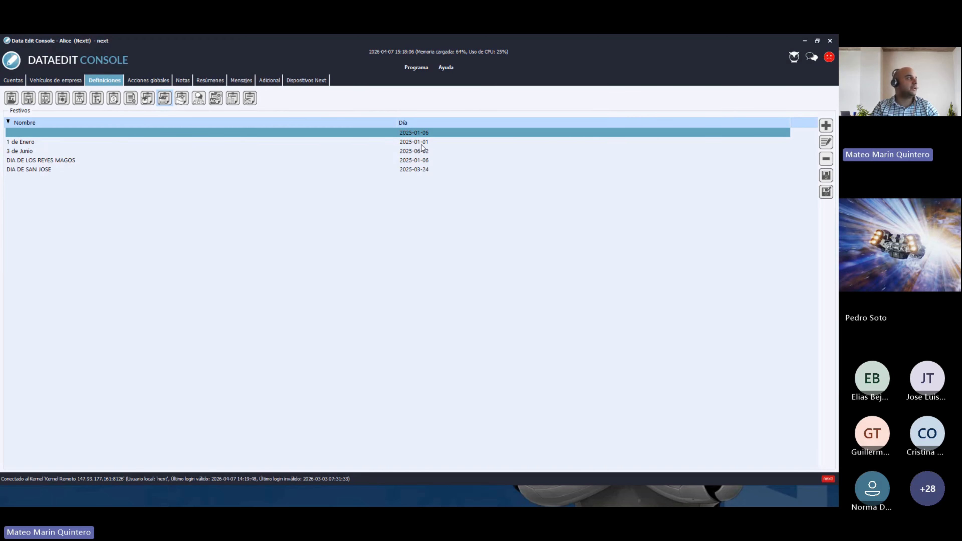
{"action": "left_click", "coordinate": [406, 151]}
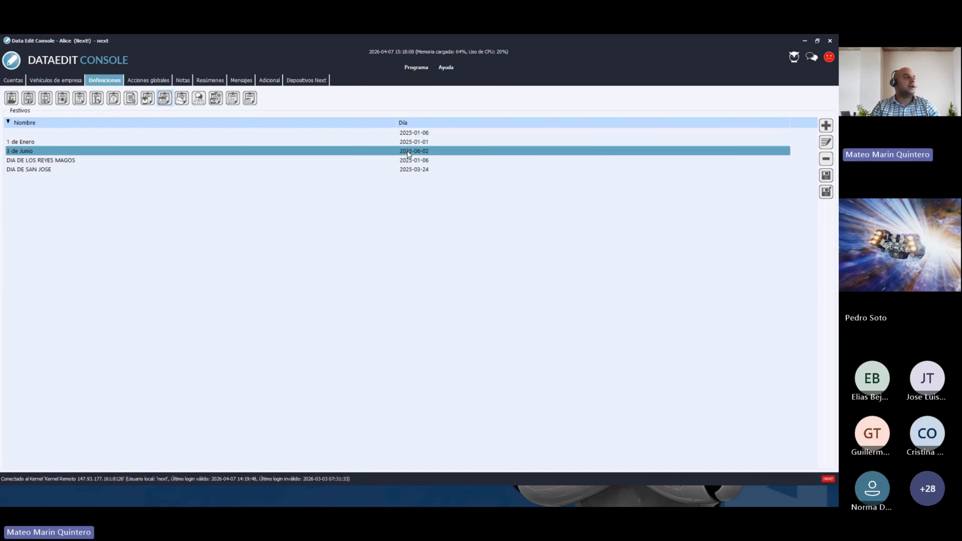
{"action": "left_click", "coordinate": [407, 141]}
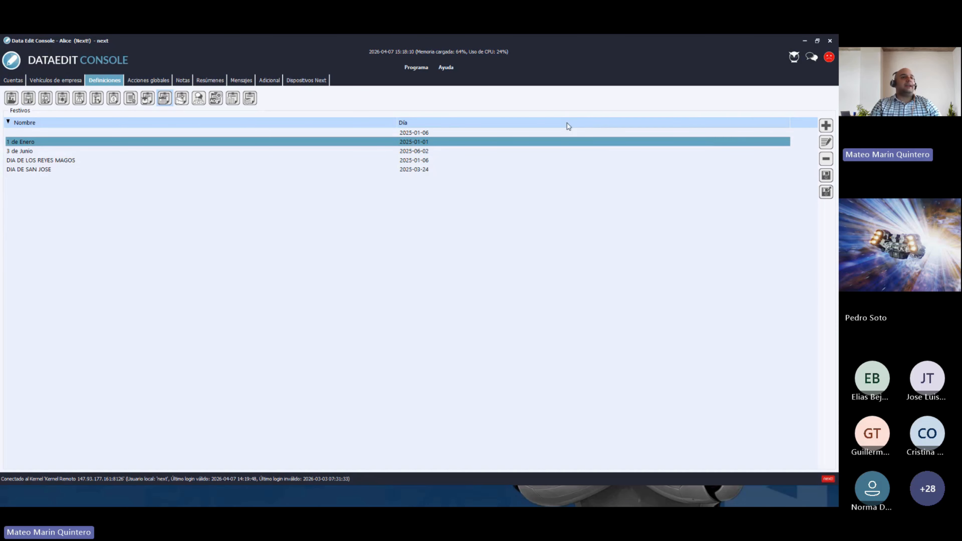
{"action": "left_click", "coordinate": [826, 143]}
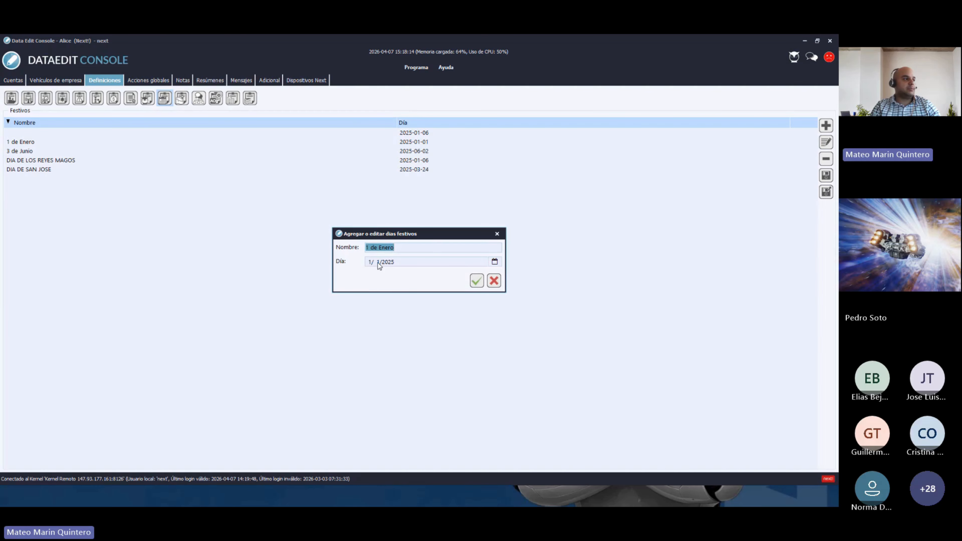
- Set the 1 de Enero holiday's Día to 2027-01-01 in the date picker and save it
{"action": "left_click", "coordinate": [494, 262]}
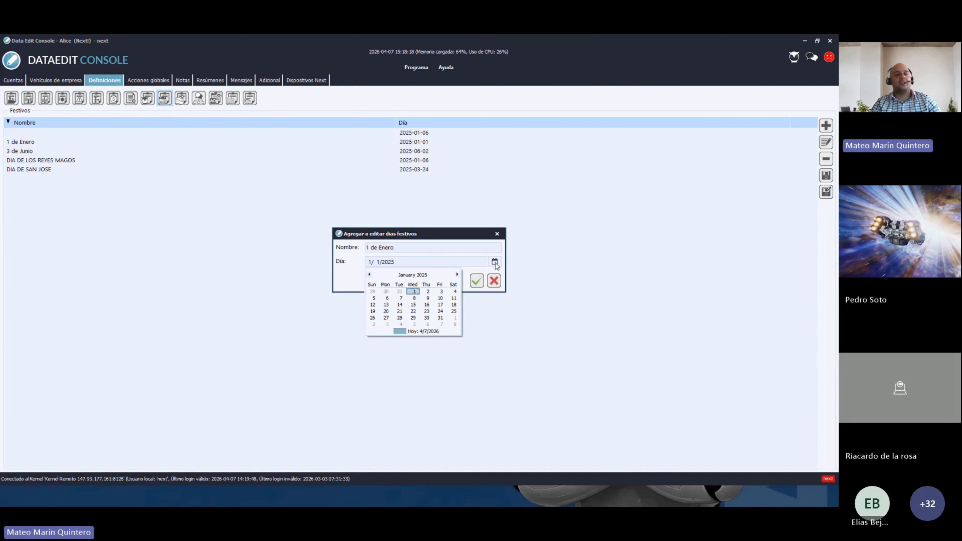
{"action": "double_click", "coordinate": [425, 276]}
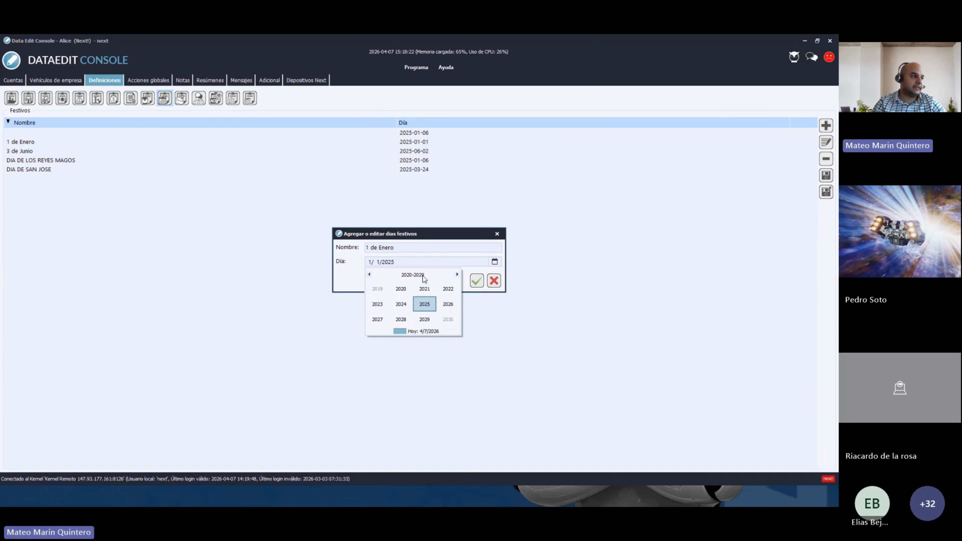
{"action": "left_click", "coordinate": [449, 305]}
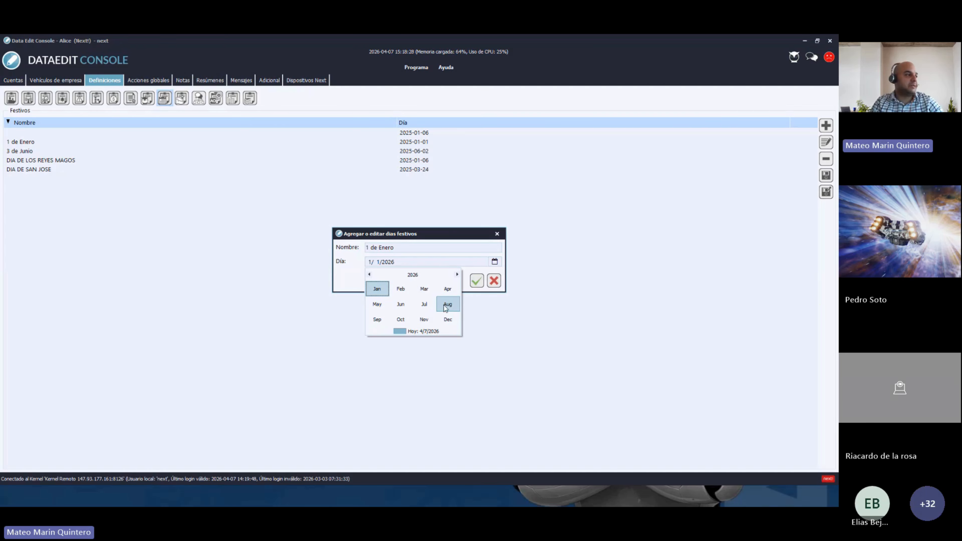
{"action": "left_click", "coordinate": [377, 289]}
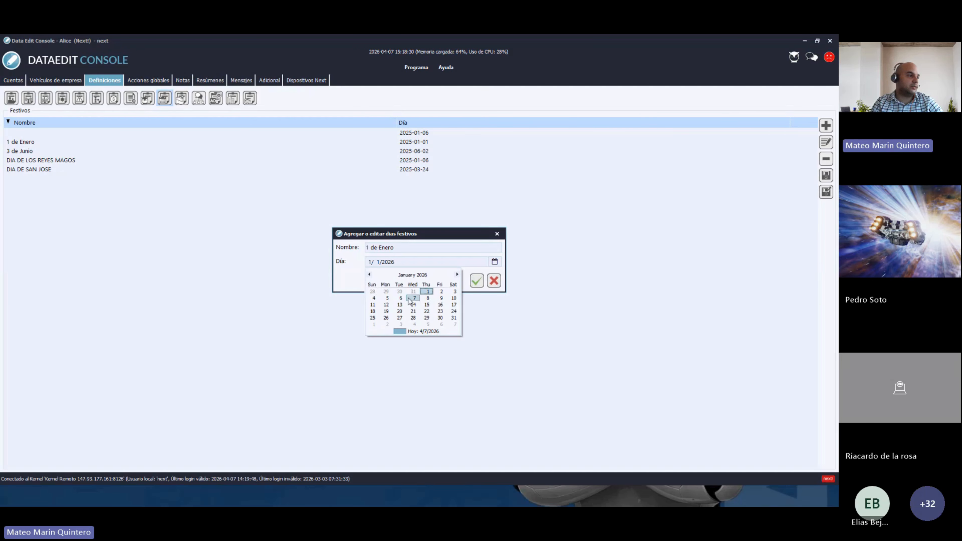
{"action": "left_click", "coordinate": [427, 292]}
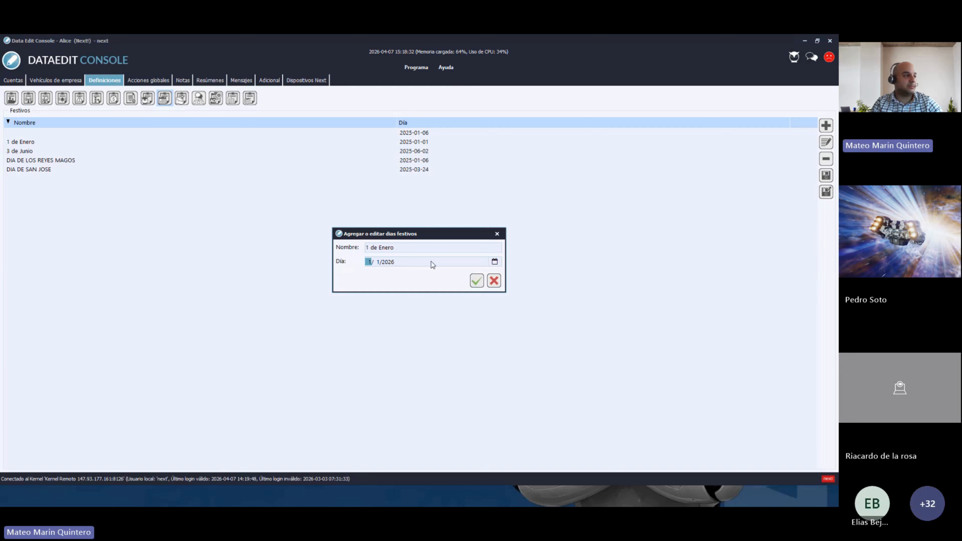
{"action": "left_click", "coordinate": [495, 262]}
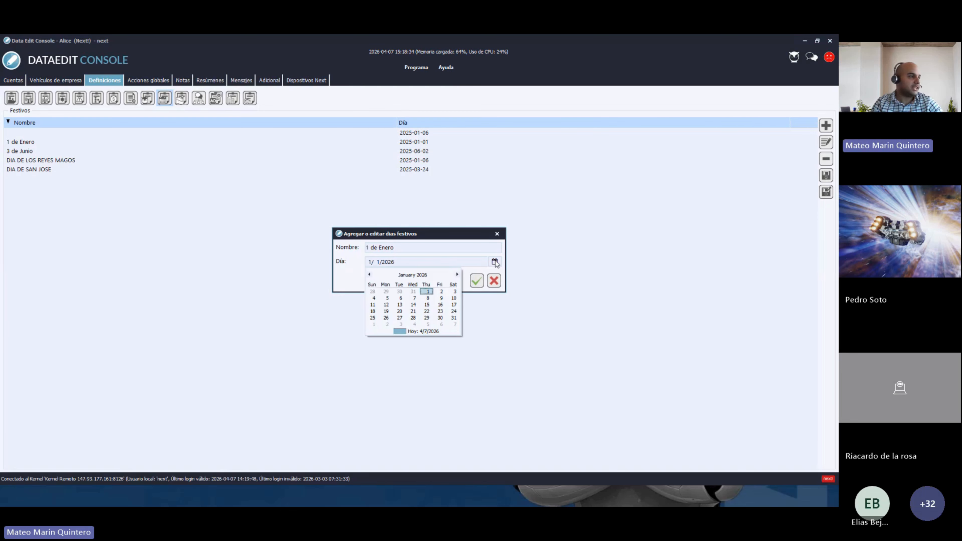
{"action": "left_click", "coordinate": [425, 275]}
{"action": "left_click", "coordinate": [425, 275]}
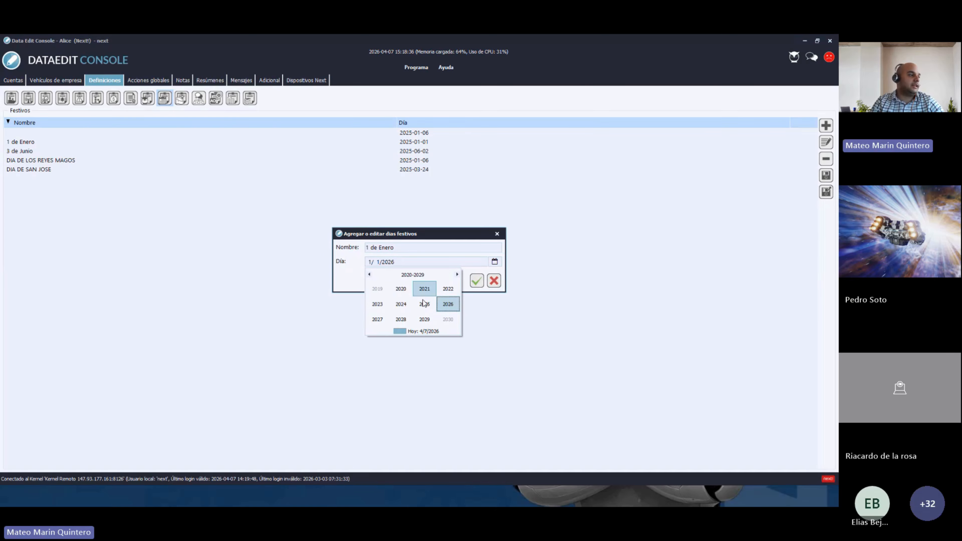
{"action": "left_click", "coordinate": [377, 319]}
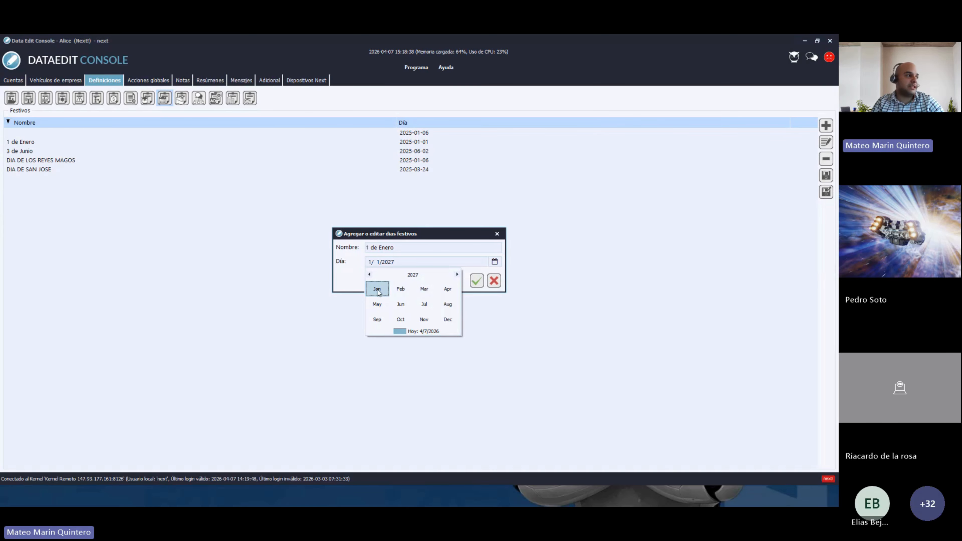
{"action": "left_click", "coordinate": [378, 291]}
{"action": "left_click", "coordinate": [447, 296]}
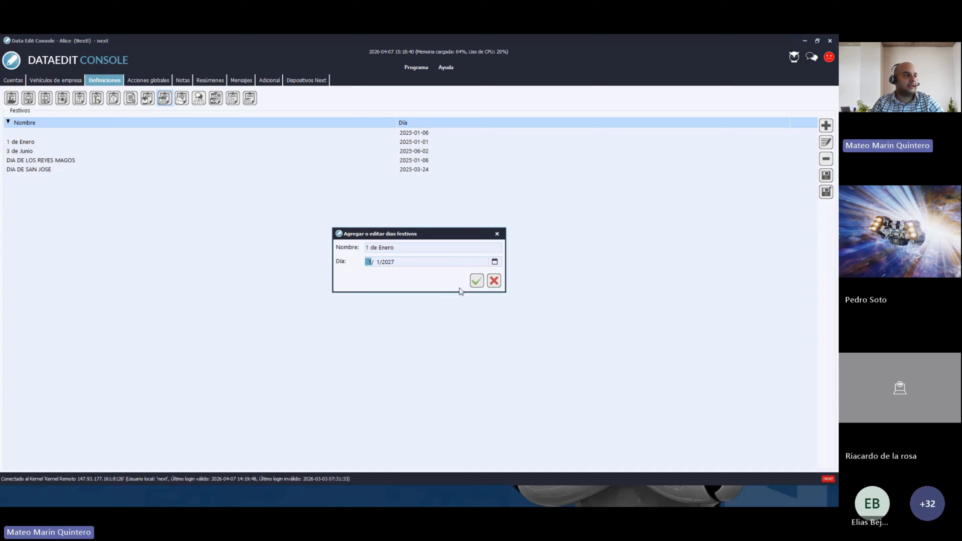
{"action": "left_click", "coordinate": [476, 281]}
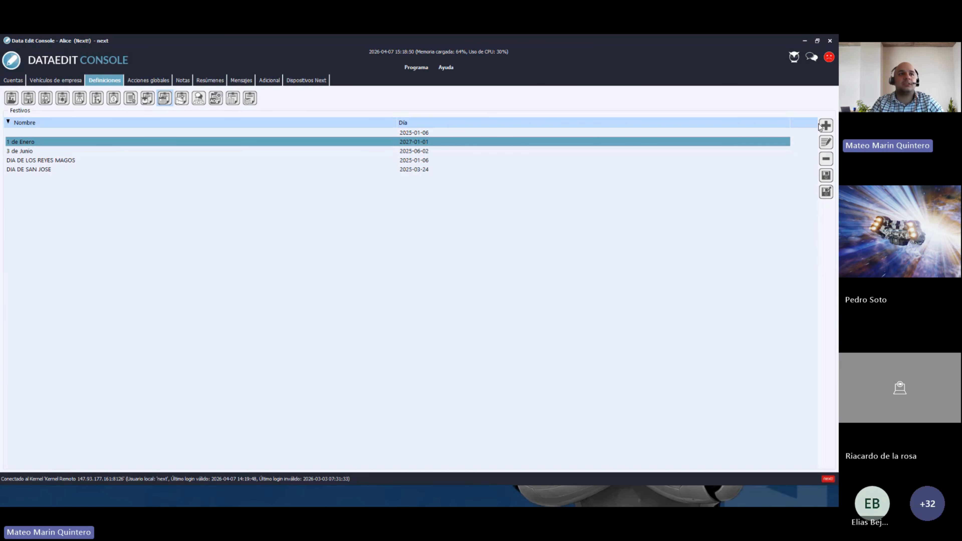
{"action": "left_click", "coordinate": [826, 126]}
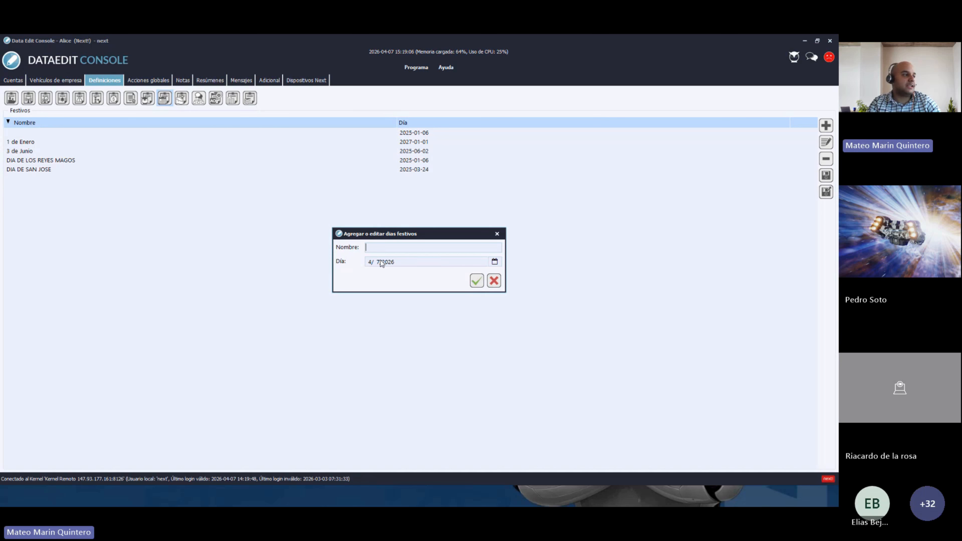
{"action": "left_click", "coordinate": [495, 263]}
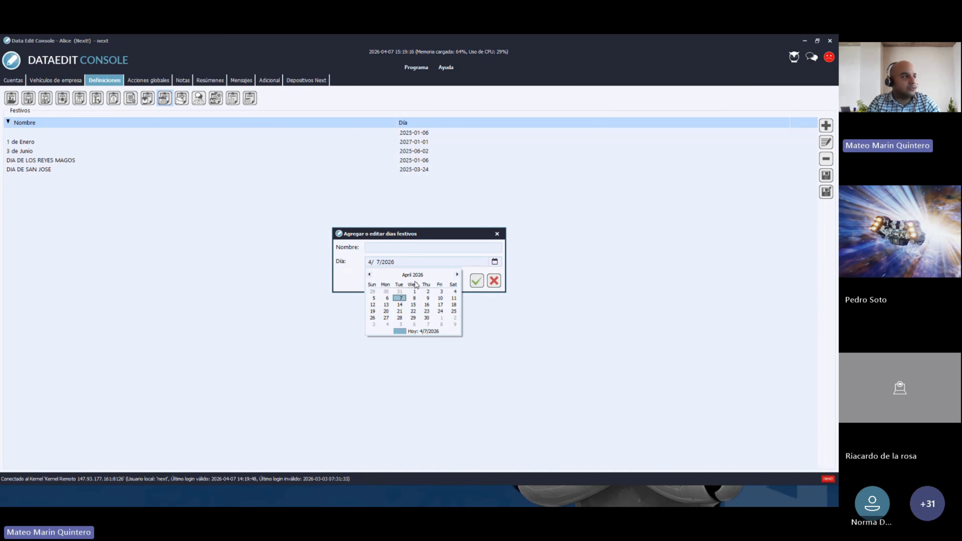
{"action": "left_click", "coordinate": [498, 235]}
{"action": "left_click", "coordinate": [498, 235]}
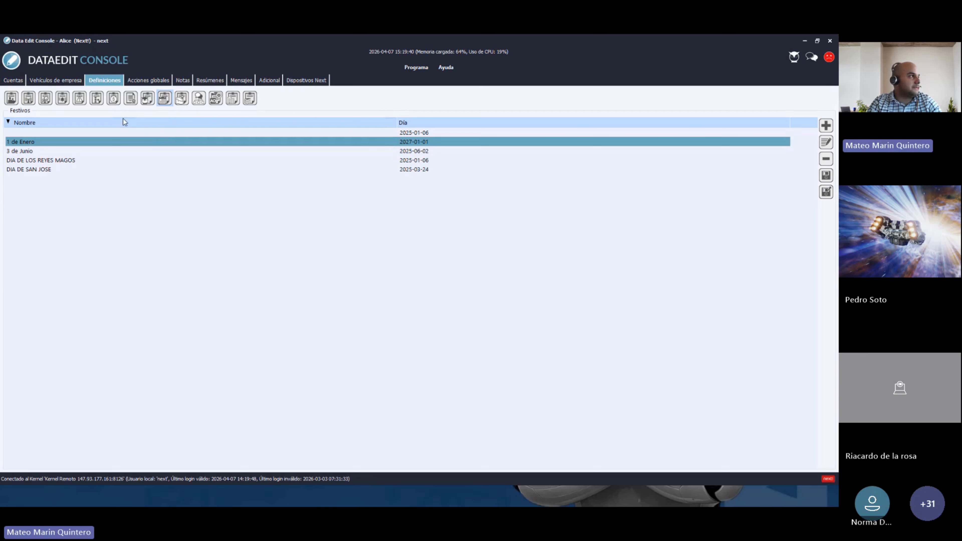
- Show the Procedimientos page with seven operator procedures instead of the Festivos list
{"action": "left_click", "coordinate": [97, 99]}
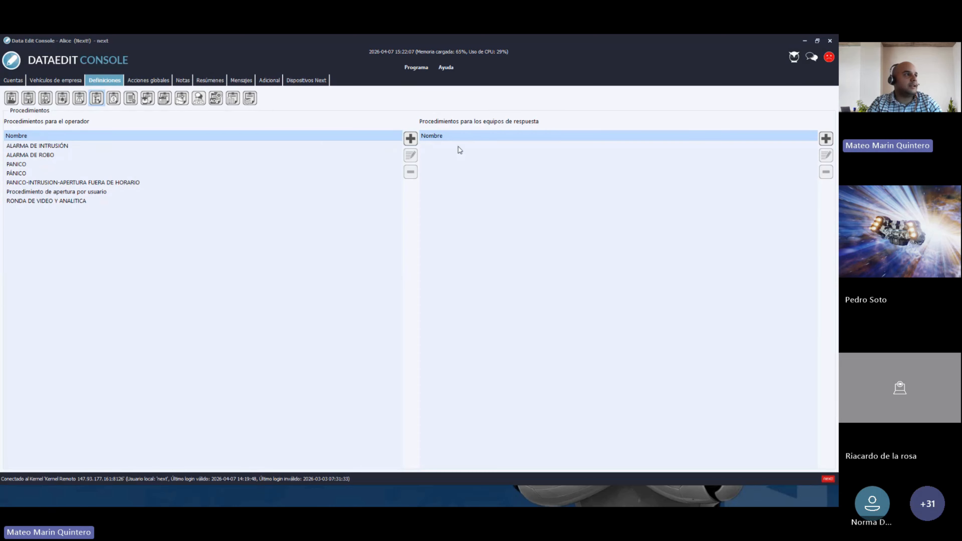
- Create a new operator procedure named PÁNICO and add an empty first step
{"action": "left_click", "coordinate": [410, 138]}
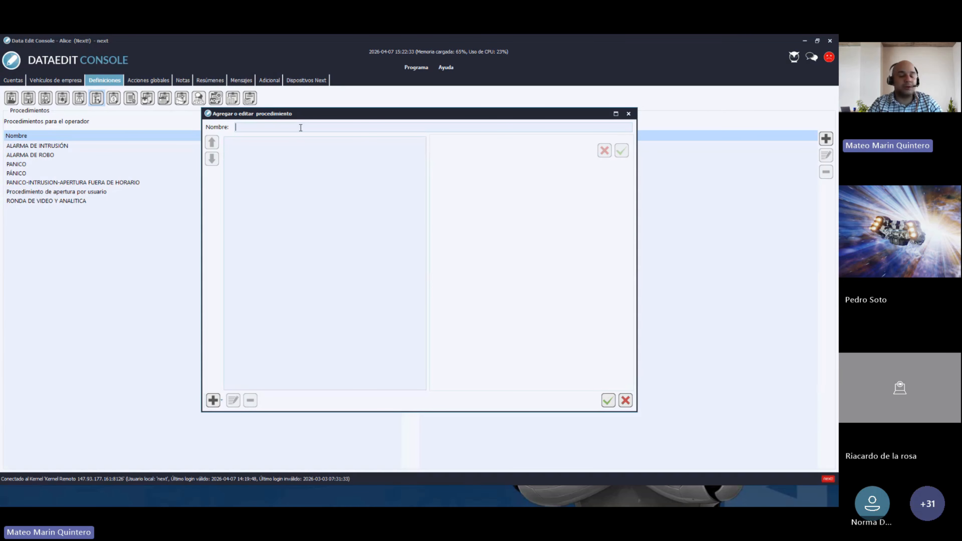
{"action": "type", "text": "PA"}
{"action": "type", "text": "ÁNICO"}
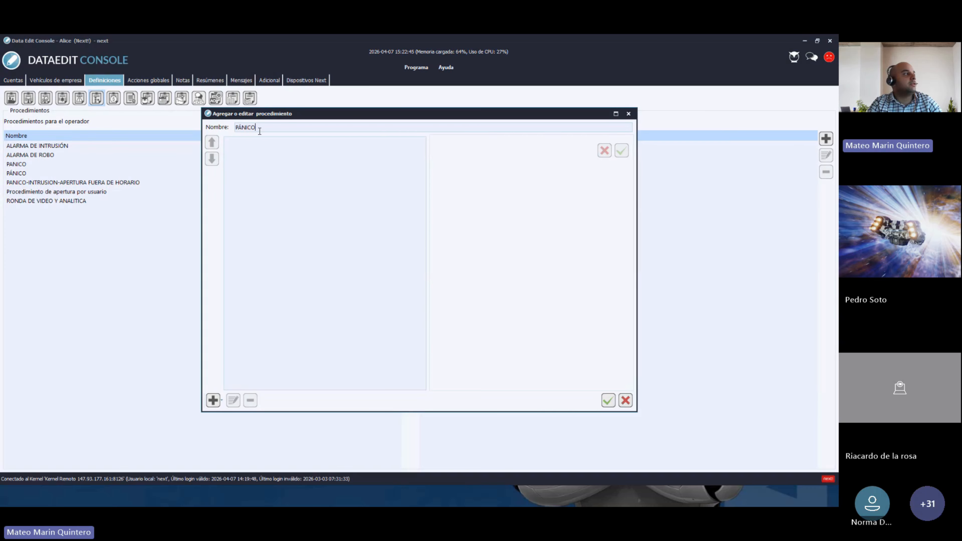
{"action": "left_click", "coordinate": [213, 401]}
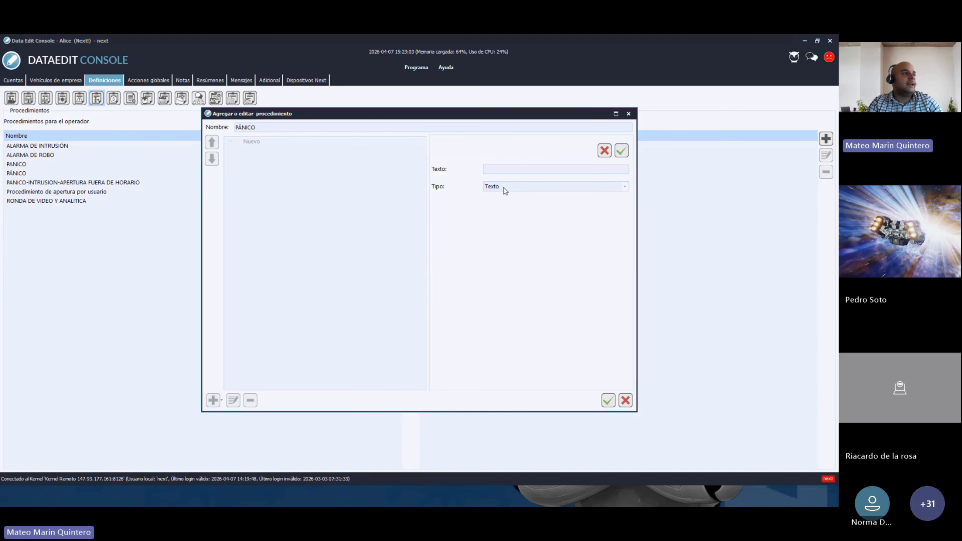
- Keep the step type as Texto and enter the text VERIFICAR CÁMARAS
{"action": "left_click", "coordinate": [520, 187]}
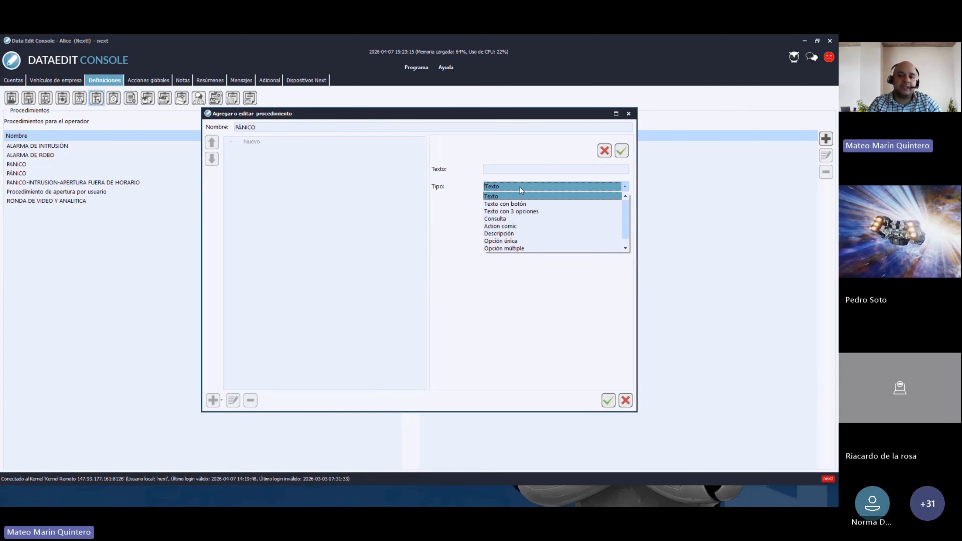
{"action": "left_click", "coordinate": [504, 197]}
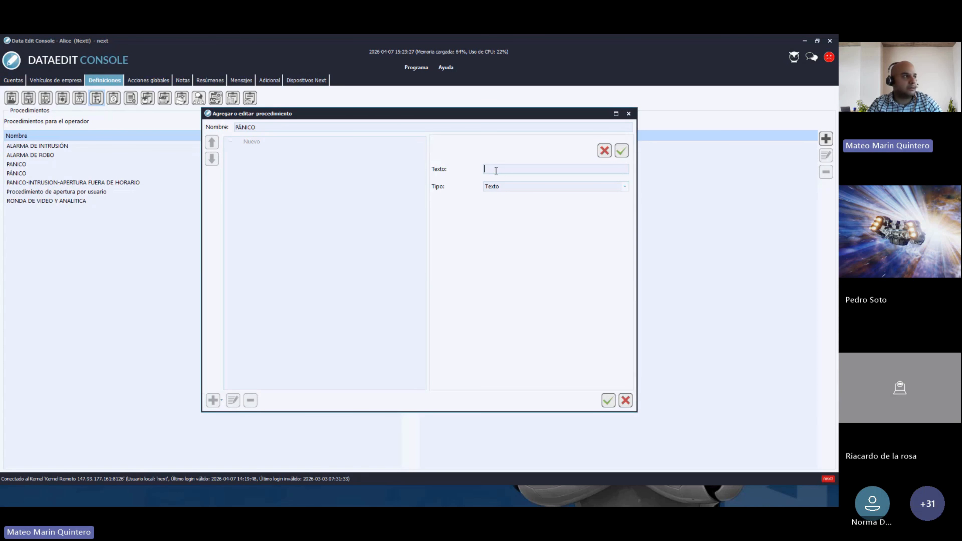
{"action": "type", "text": "verifi"}
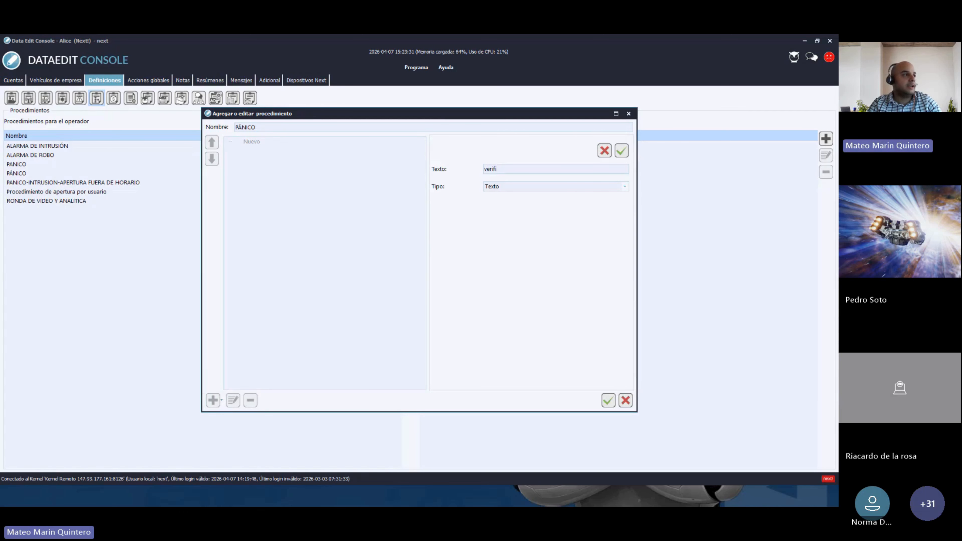
{"action": "type", "text": "c"}
{"action": "type", "text": "R CPAMARS"}
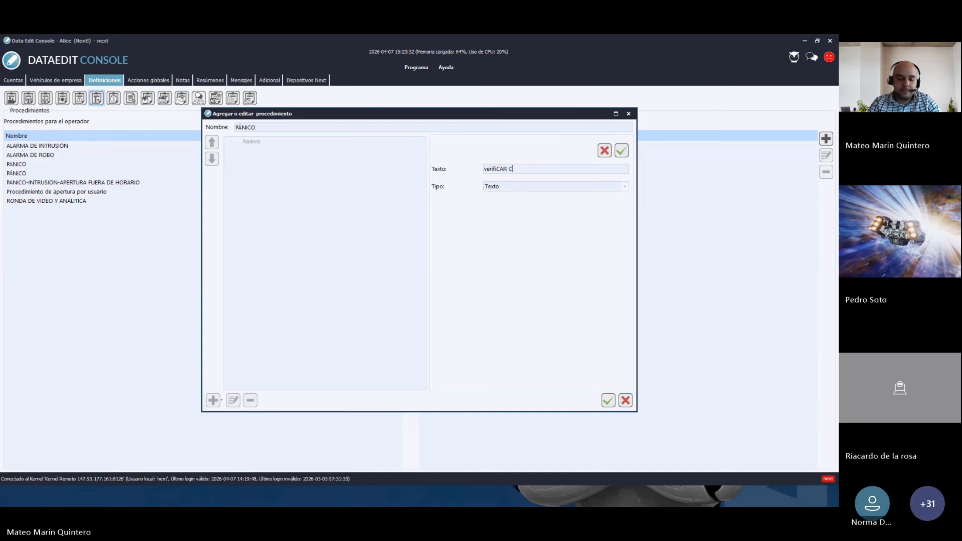
{"action": "key", "text": "BackSpace"}
{"action": "key", "text": "BackSpace"}
{"action": "key", "text": "BackSpace"}
{"action": "key", "text": "BackSpace"}
{"action": "key", "text": "BackSpace"}
{"action": "key", "text": "BackSpace"}
{"action": "key", "text": "BackSpace"}
{"action": "key", "text": "BackSpace"}
{"action": "key", "text": "BackSpace"}
{"action": "key", "text": "BackSpace"}
{"action": "key", "text": "BackSpace"}
{"action": "key", "text": "BackSpace"}
{"action": "key", "text": "BackSpace"}
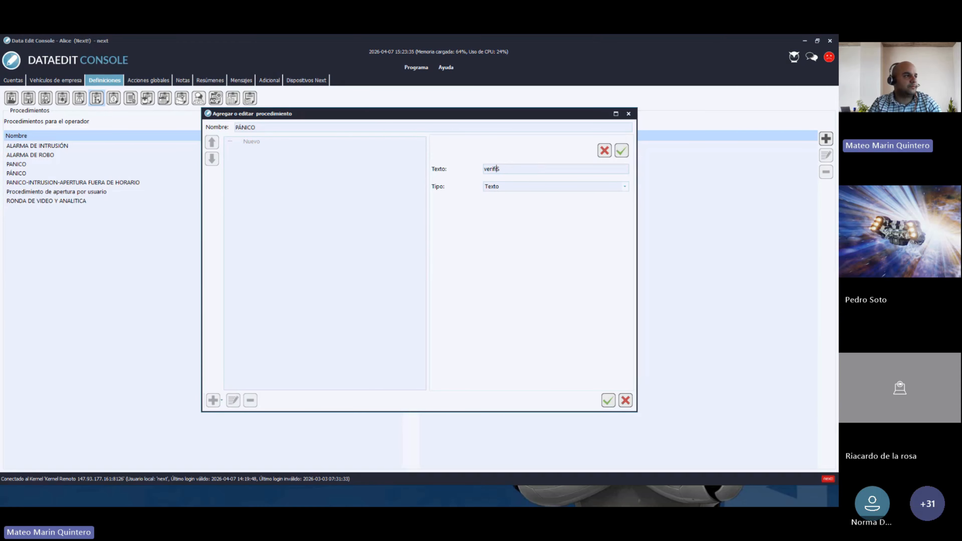
{"action": "key", "text": "BackSpace"}
{"action": "key", "text": "BackSpace"}
{"action": "key", "text": "BackSpace"}
{"action": "key", "text": "BackSpace"}
{"action": "type", "text": "VERIFICAR CP"}
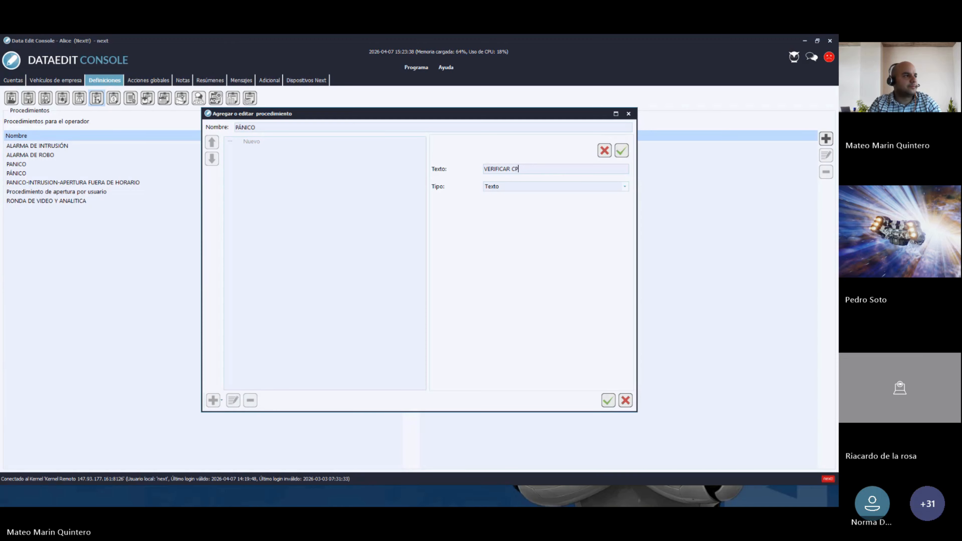
{"action": "key", "text": "BackSpace"}
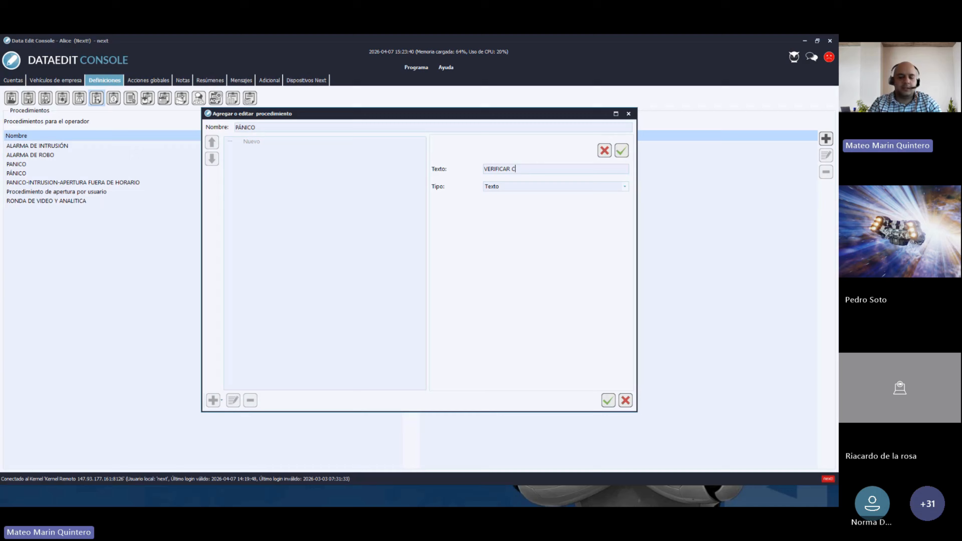
{"action": "type", "text": "ÁMARAS"}
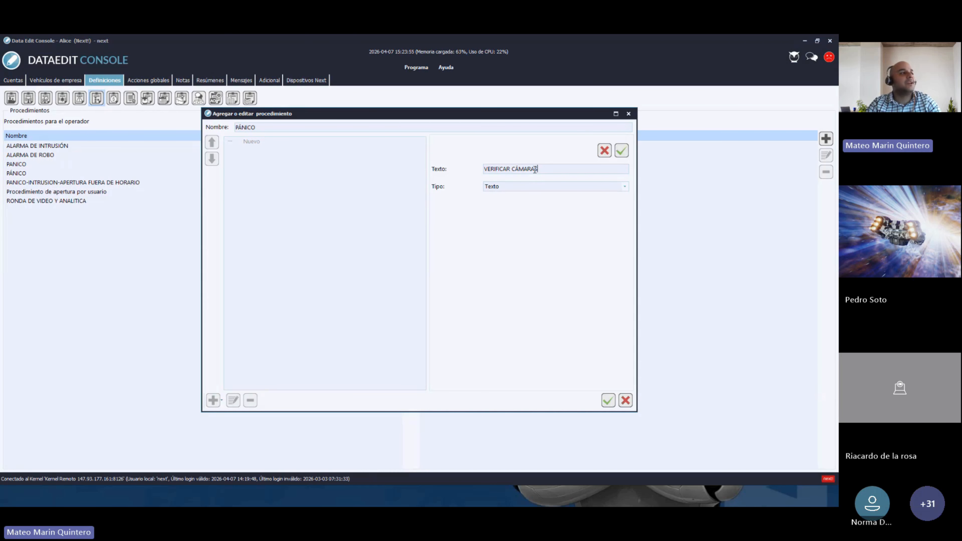
- Make VERIFICAR CÁMARAS a Texto con botón step with the button labelled SI
{"action": "left_click", "coordinate": [511, 187]}
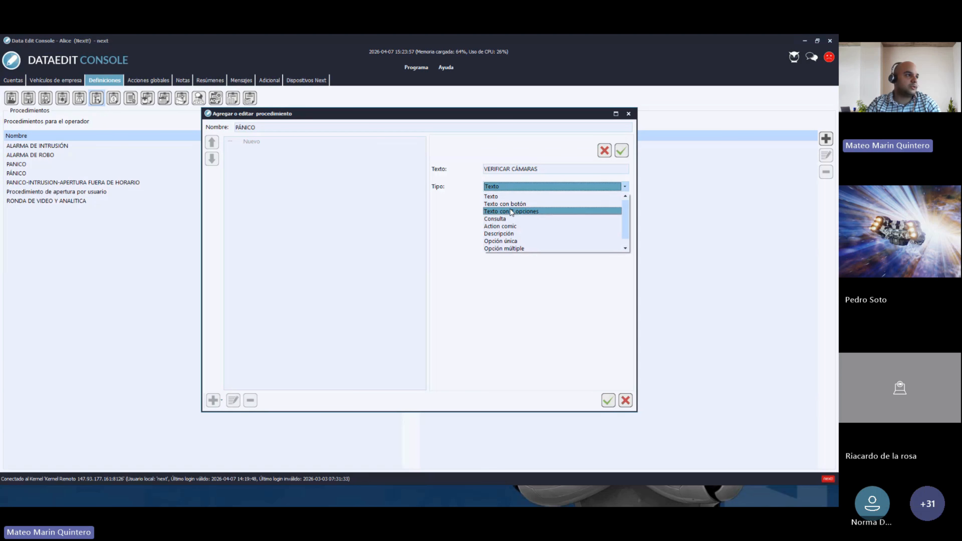
{"action": "left_click", "coordinate": [503, 205]}
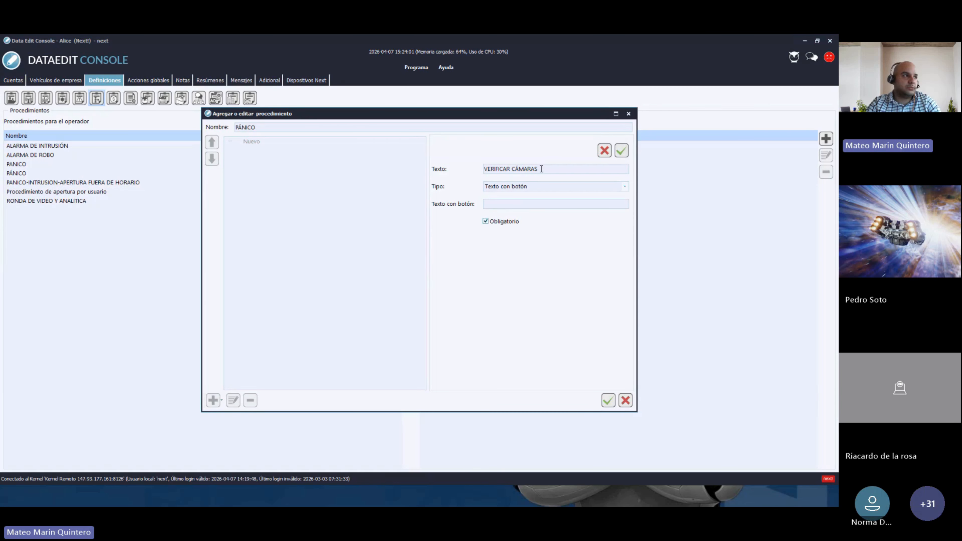
{"action": "left_click_drag", "start_coordinate": [542, 169], "coordinate": [484, 170]}
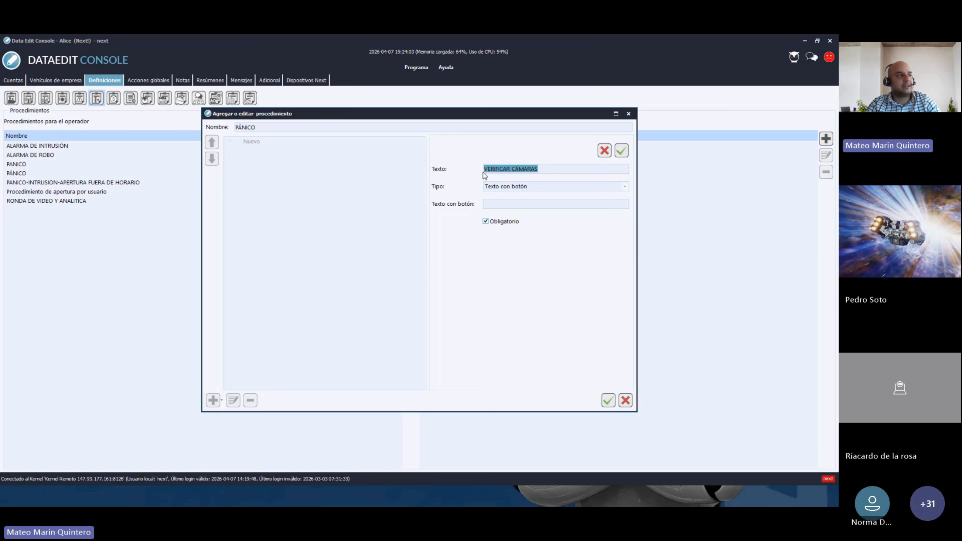
{"action": "left_click", "coordinate": [503, 205]}
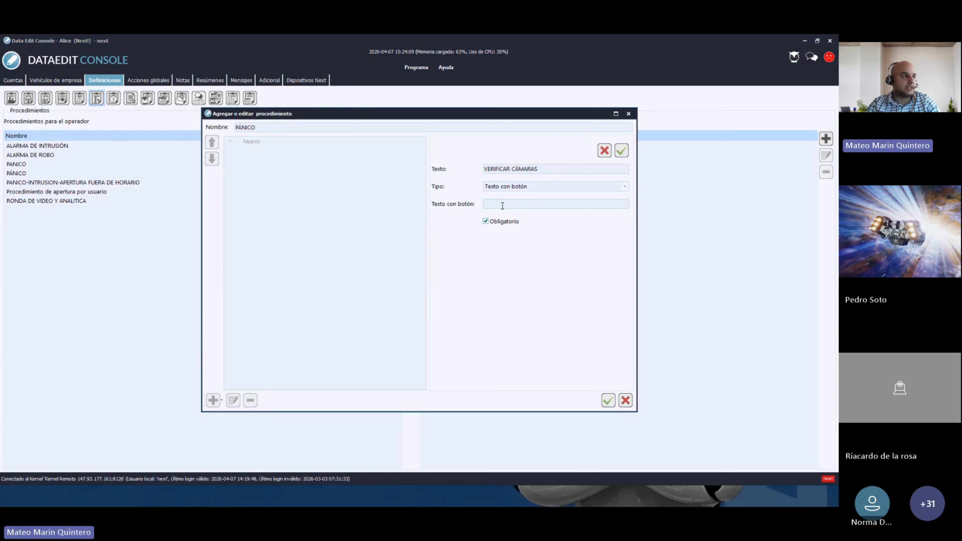
{"action": "type", "text": "SI"}
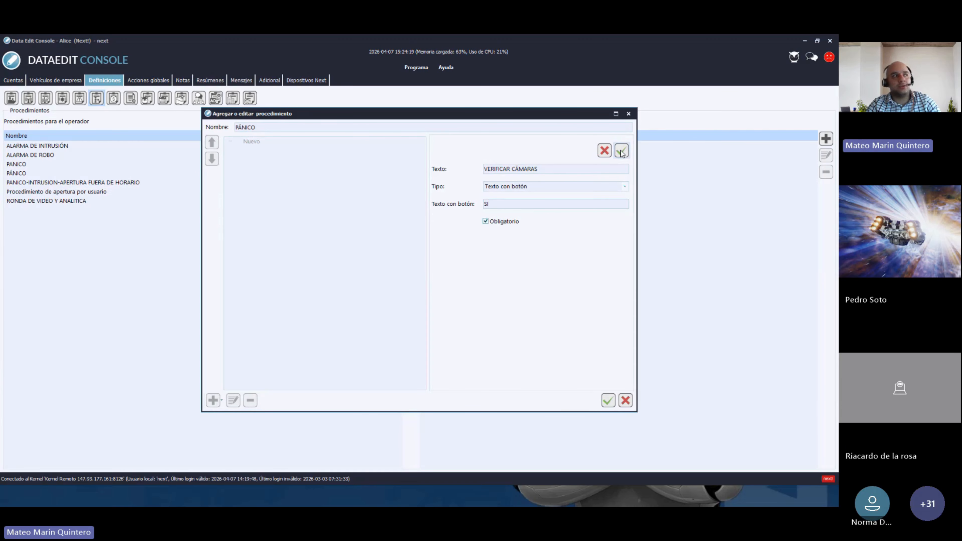
{"action": "left_click", "coordinate": [527, 188]}
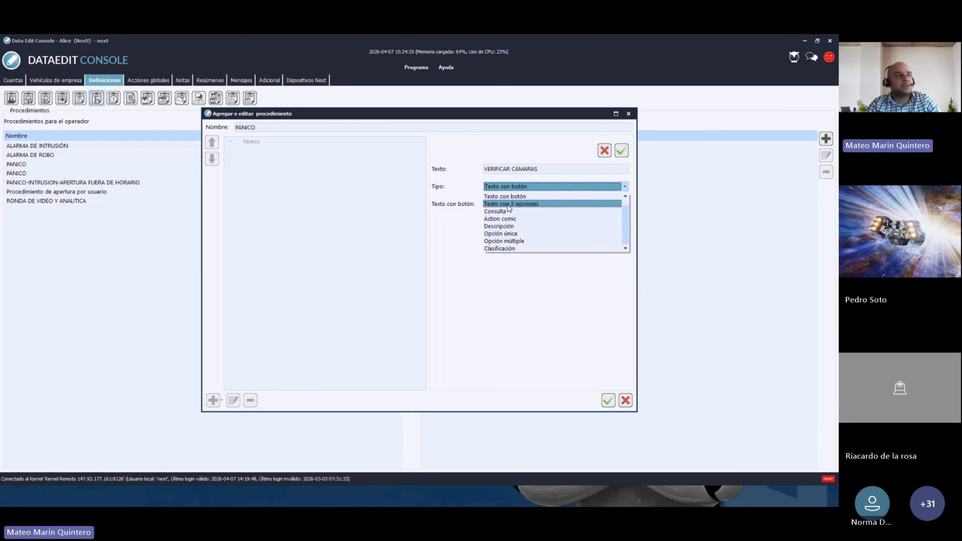
- Try Texto con 3 opciones for VERIFICAR CÁMARAS, then switch its type to Consulta
{"action": "left_click", "coordinate": [509, 205]}
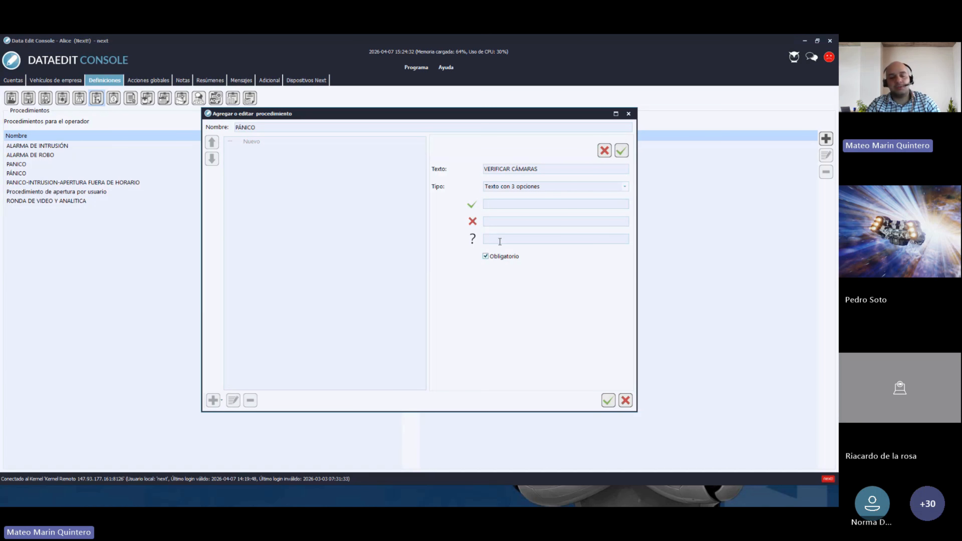
{"action": "left_click", "coordinate": [590, 186]}
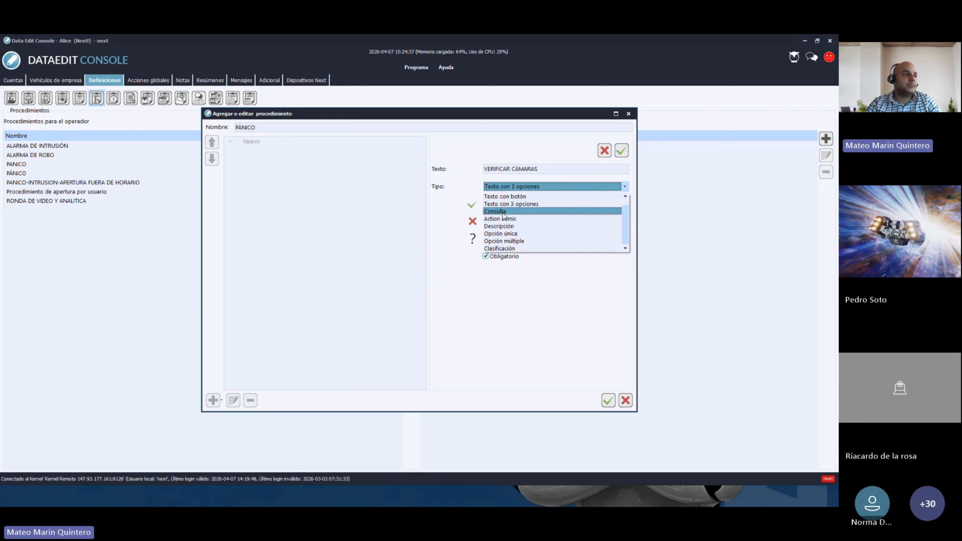
{"action": "left_click", "coordinate": [503, 211]}
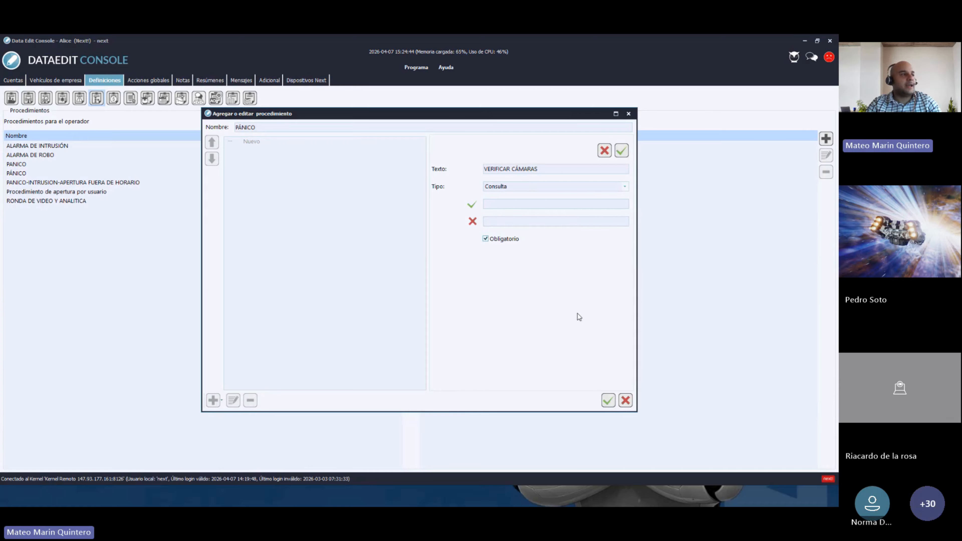
{"action": "left_click", "coordinate": [511, 187]}
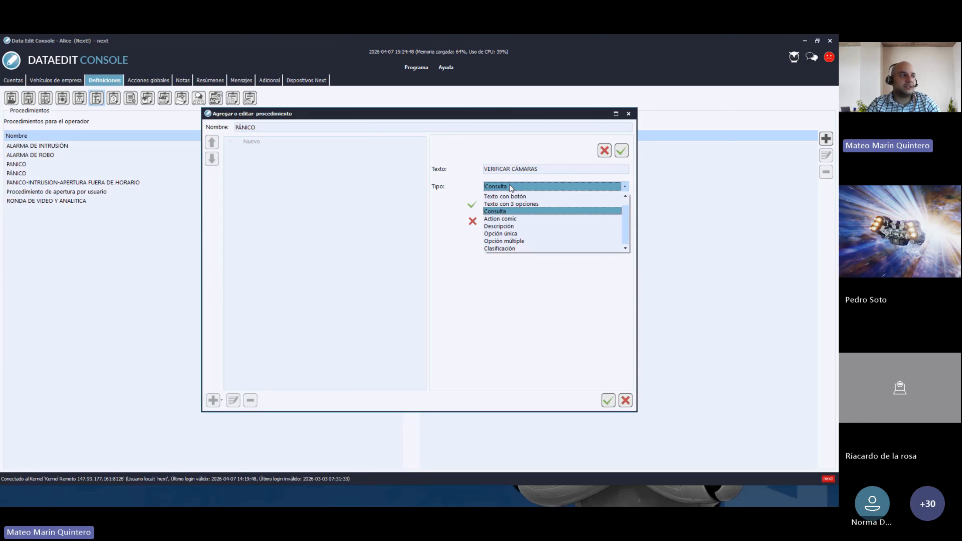
- Set the step to Action comic, browse its Alarm comic actions, then change it to Descripción
{"action": "left_click", "coordinate": [512, 219]}
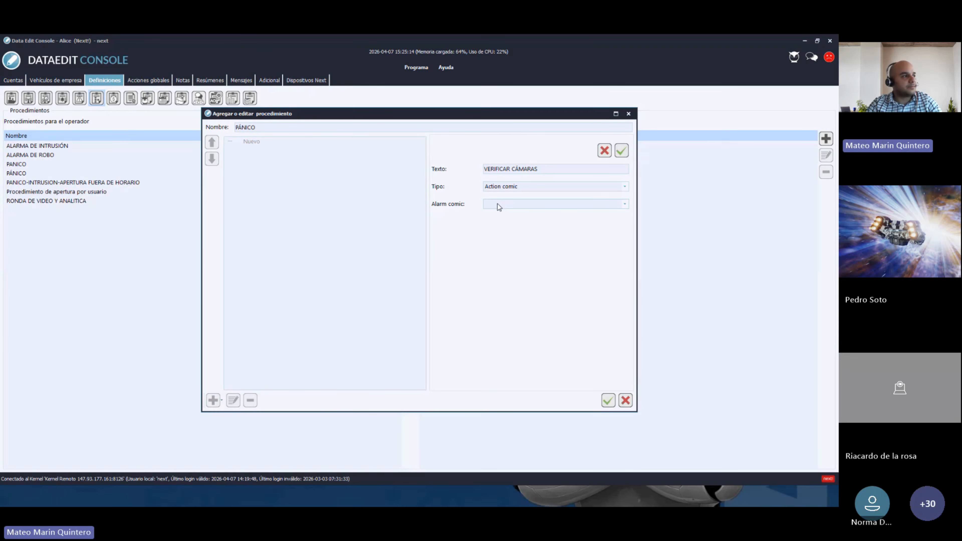
{"action": "left_click", "coordinate": [499, 205]}
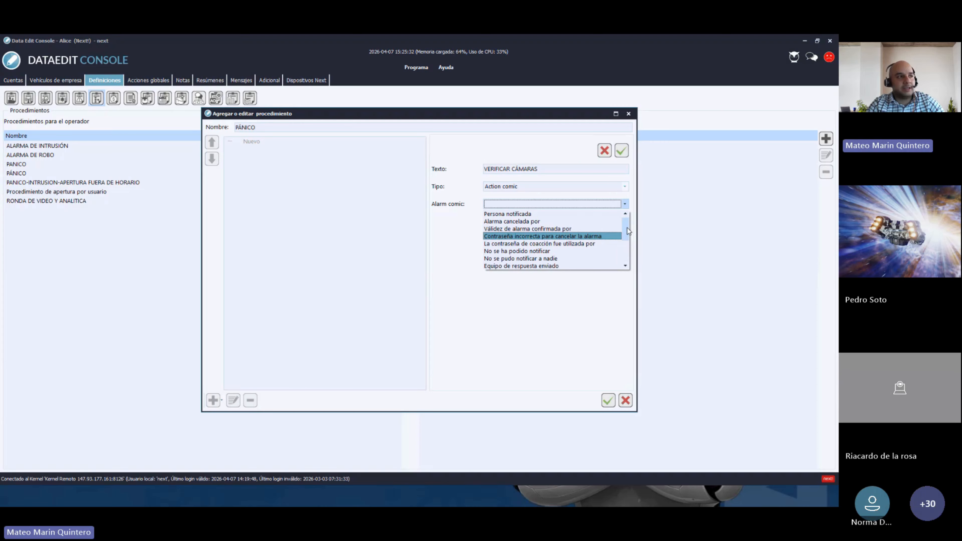
{"action": "mouse_move", "coordinate": [627, 228]}
{"action": "left_mouse_down"}
{"action": "mouse_move", "coordinate": [628, 255]}
{"action": "mouse_move", "coordinate": [627, 243]}
{"action": "left_mouse_up"}
{"action": "left_click", "coordinate": [626, 187]}
{"action": "left_click", "coordinate": [627, 187]}
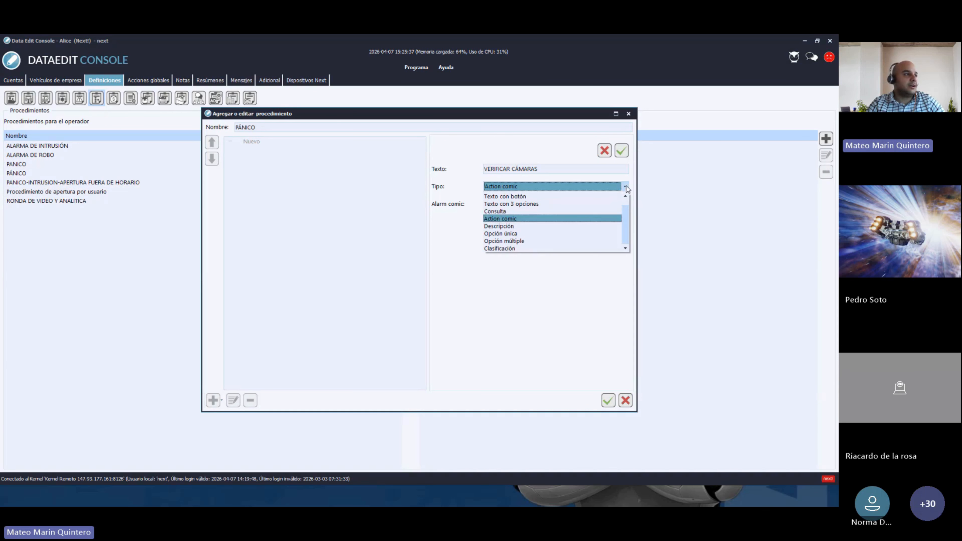
{"action": "left_click", "coordinate": [509, 227]}
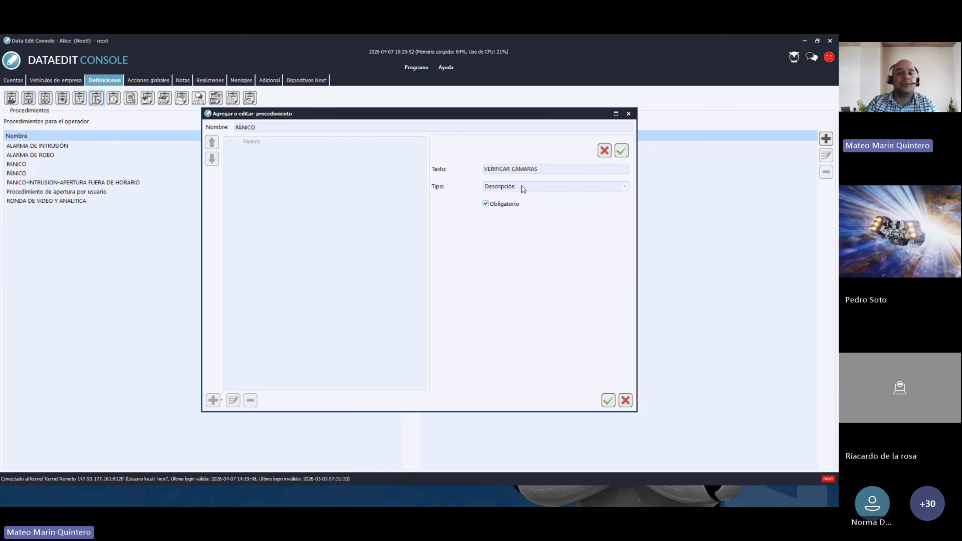
- Try Opción única for VERIFICAR CÁMARAS, cancelling the add-option dialog without adding anything
{"action": "left_click", "coordinate": [605, 186]}
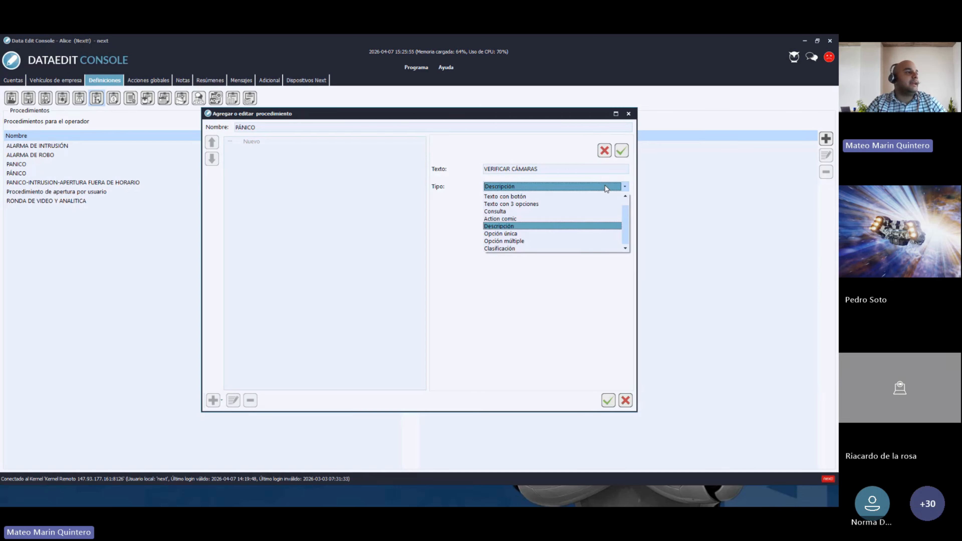
{"action": "left_click", "coordinate": [515, 234]}
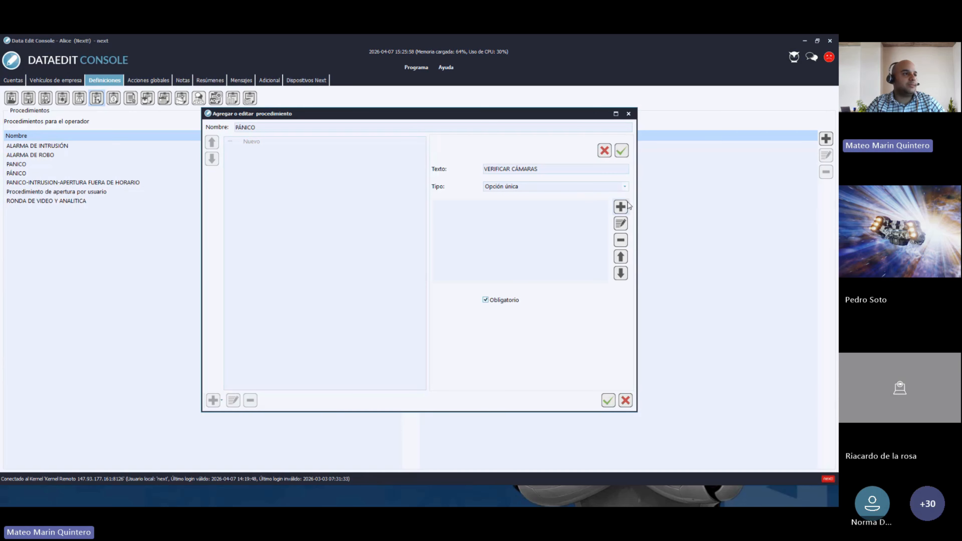
{"action": "left_click", "coordinate": [621, 207]}
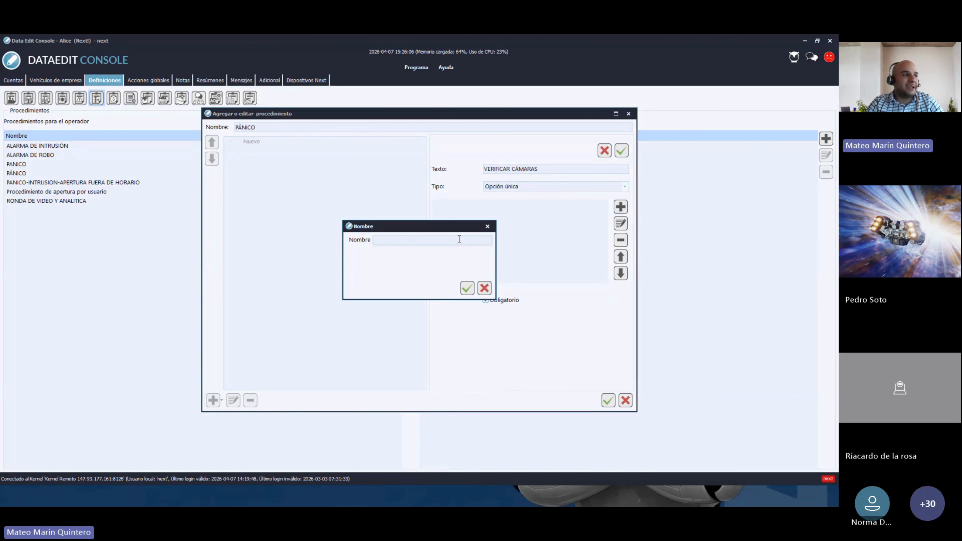
{"action": "left_click", "coordinate": [488, 227]}
- Switch the step to Opción múltiple, leaving its option list empty
{"action": "left_click", "coordinate": [625, 190]}
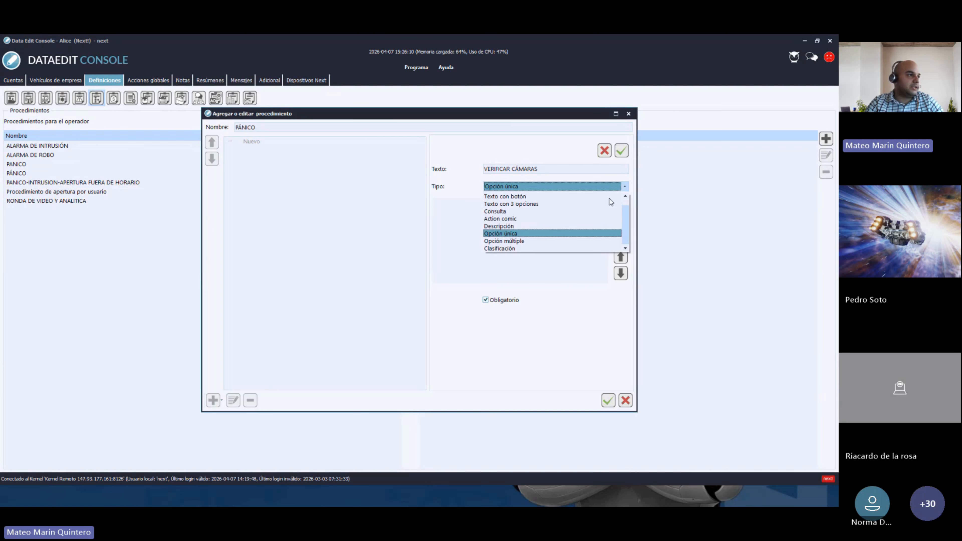
{"action": "left_click", "coordinate": [528, 239]}
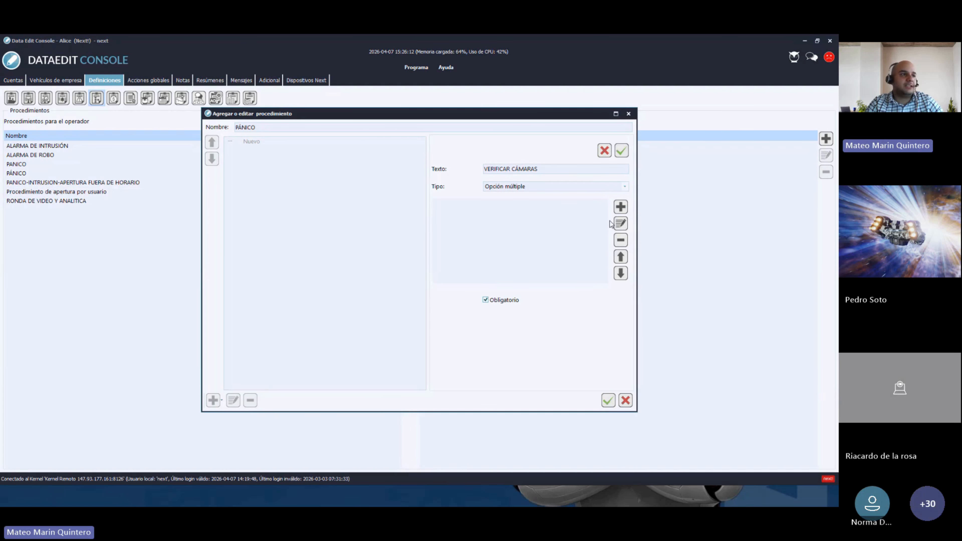
{"action": "left_click", "coordinate": [620, 207]}
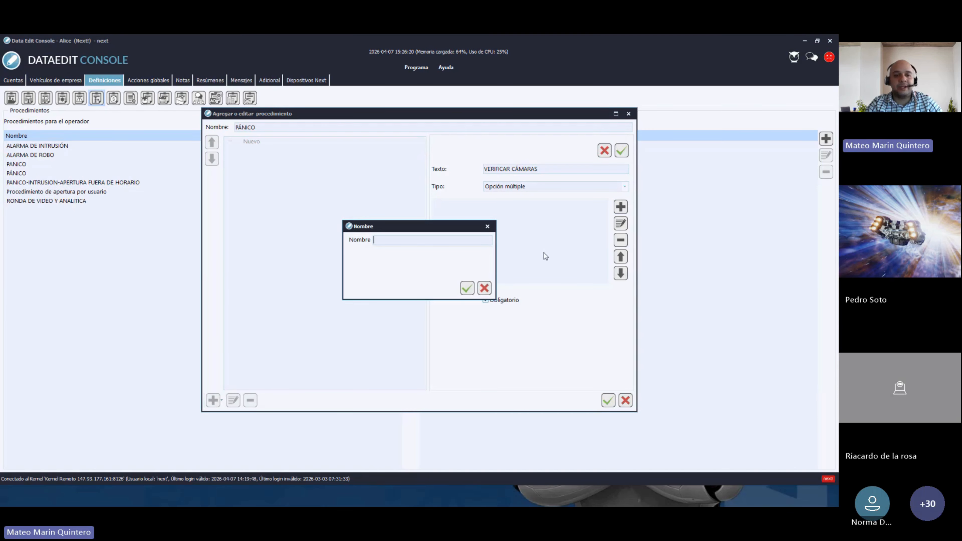
{"action": "left_click", "coordinate": [488, 227]}
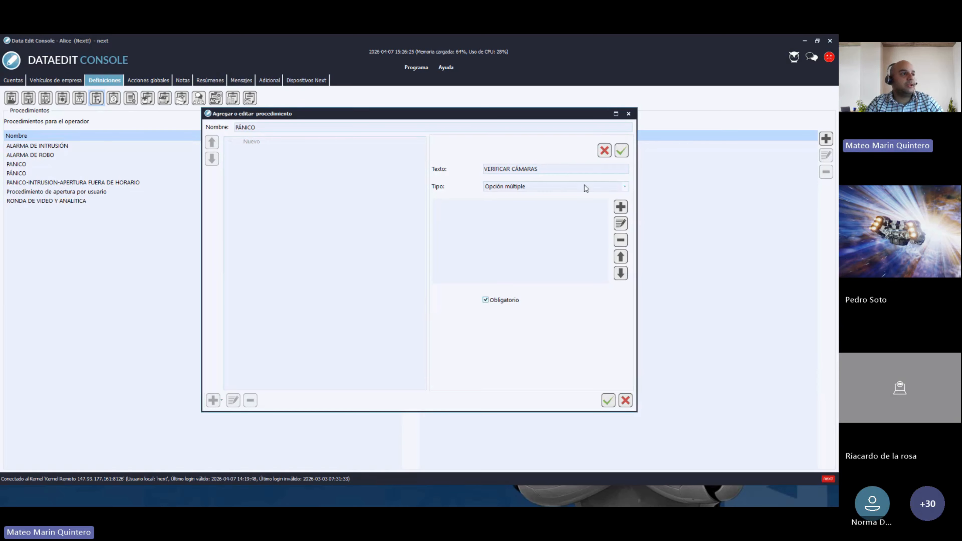
{"action": "left_click", "coordinate": [623, 186]}
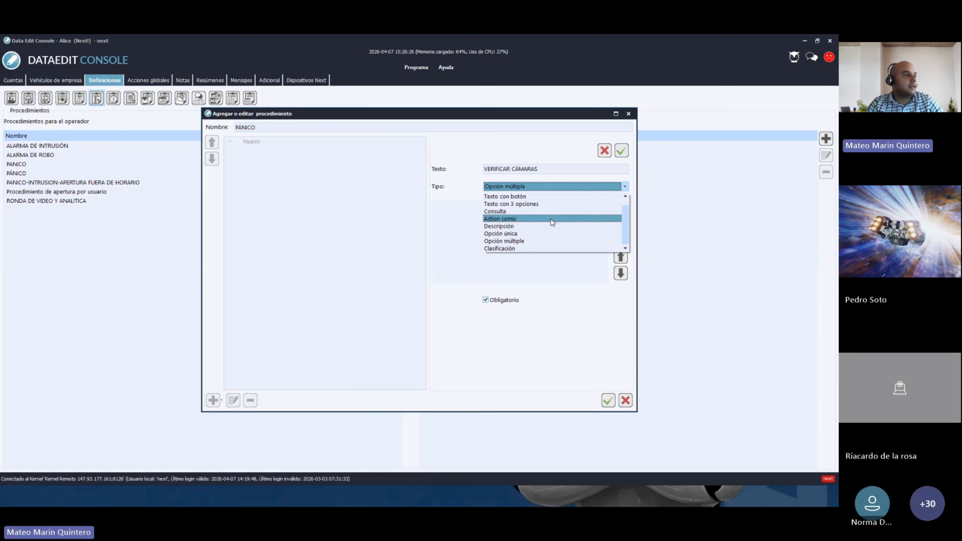
- Set VERIFICAR CÁMARAS to Consulta with SI and NO answers and save it
{"action": "left_click", "coordinate": [499, 213]}
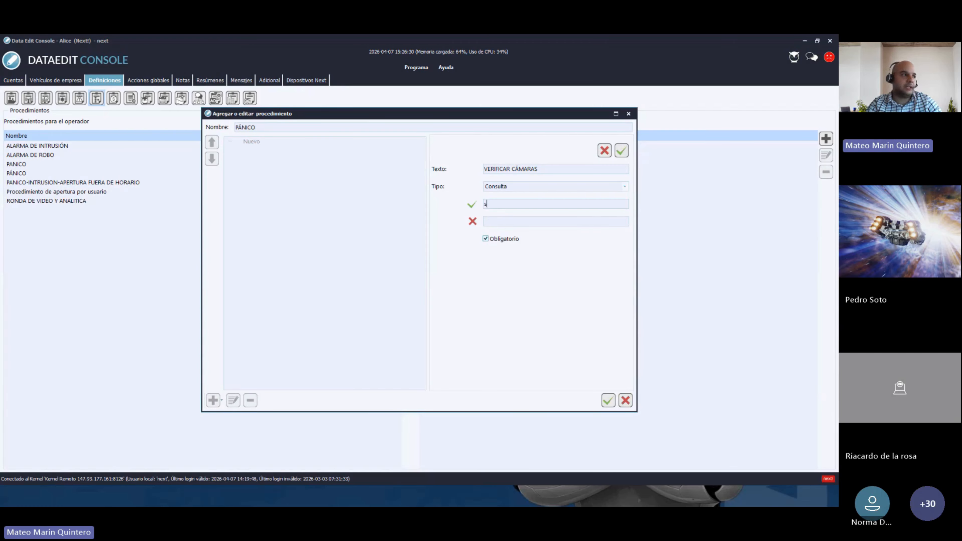
{"action": "key", "text": "BackSpace"}
{"action": "key", "text": "BackSpace"}
{"action": "type", "text": "S"}
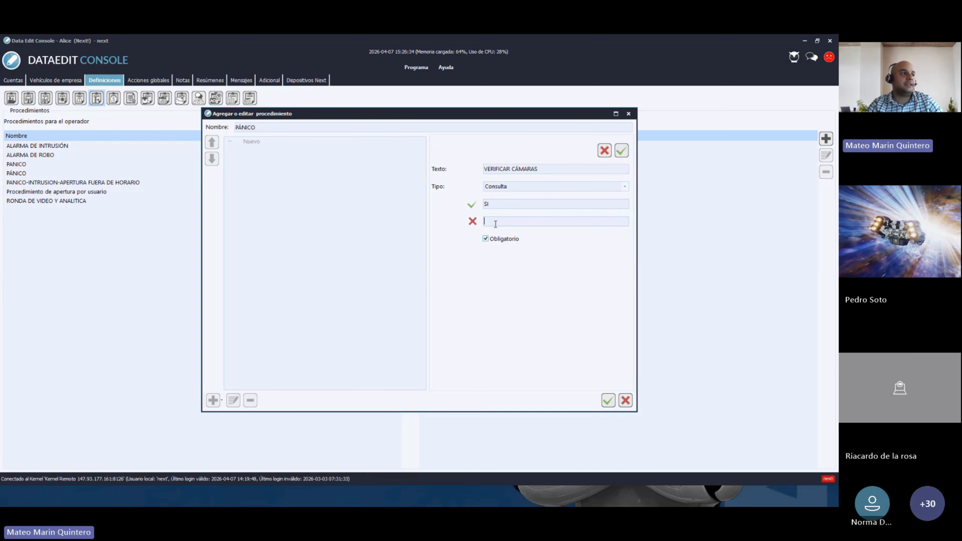
{"action": "type", "text": "NO"}
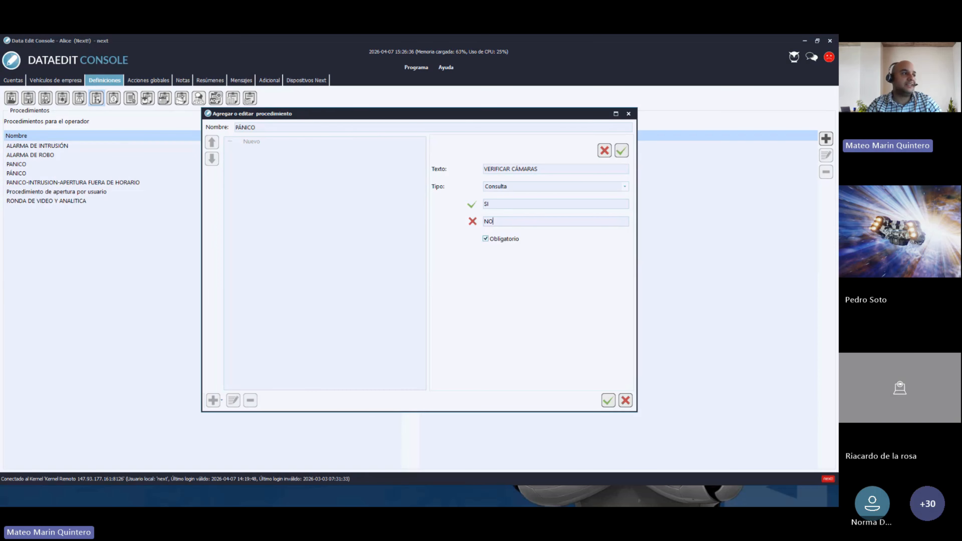
{"action": "left_click", "coordinate": [621, 151]}
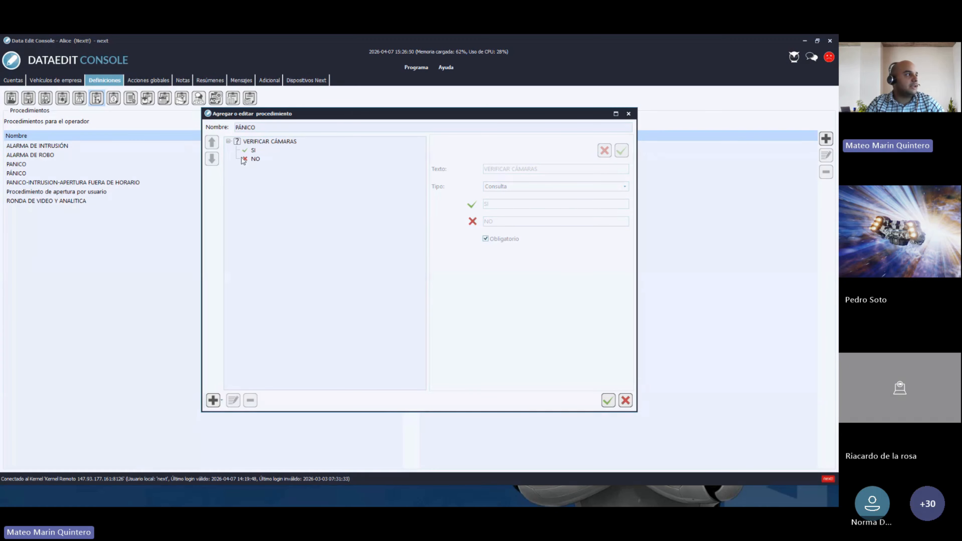
{"action": "left_click", "coordinate": [253, 151]}
{"action": "left_click", "coordinate": [255, 159]}
{"action": "left_click", "coordinate": [254, 150]}
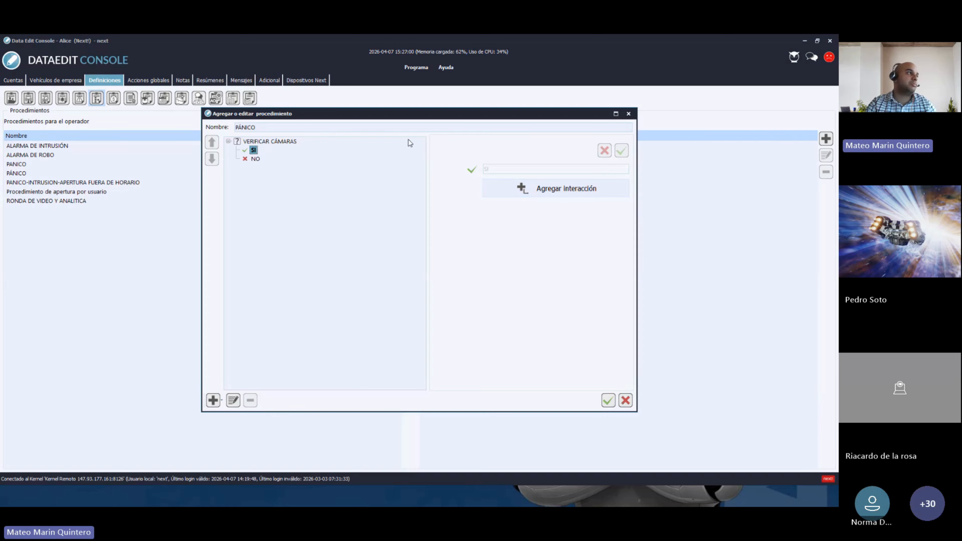
{"action": "left_click", "coordinate": [257, 159]}
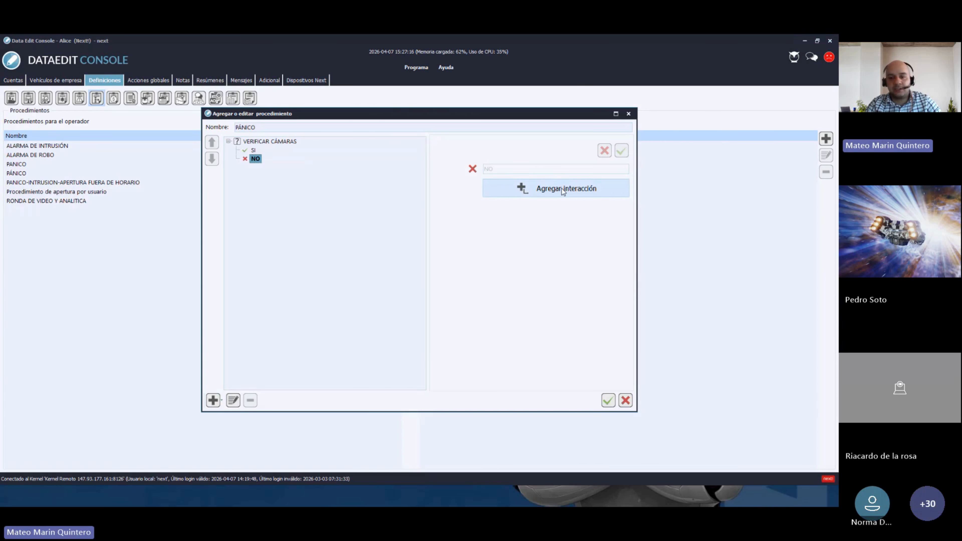
{"action": "left_click", "coordinate": [253, 151]}
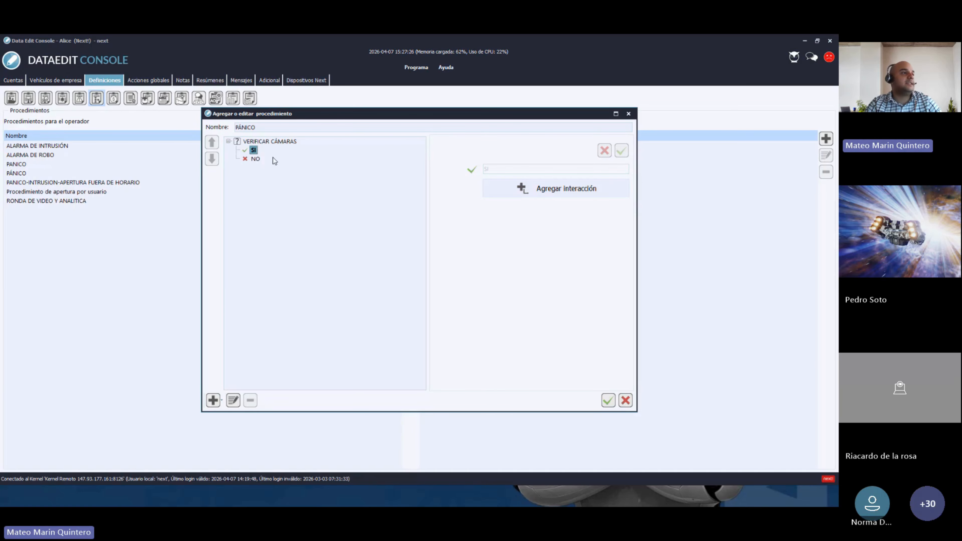
- Add INDICAR LO OBSERVADO as a Descripción step under the SI answer and save it
{"action": "left_click", "coordinate": [562, 192]}
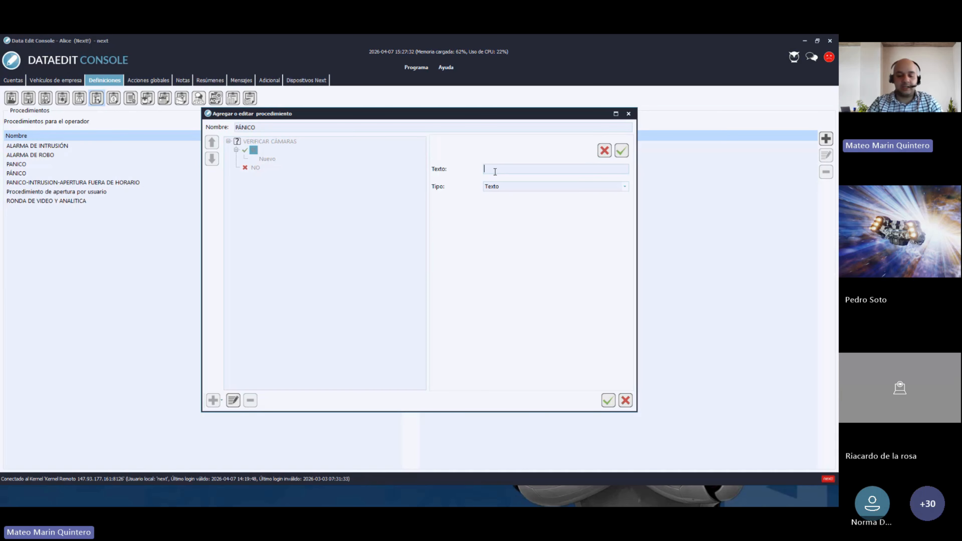
{"action": "type", "text": "INDICAR"}
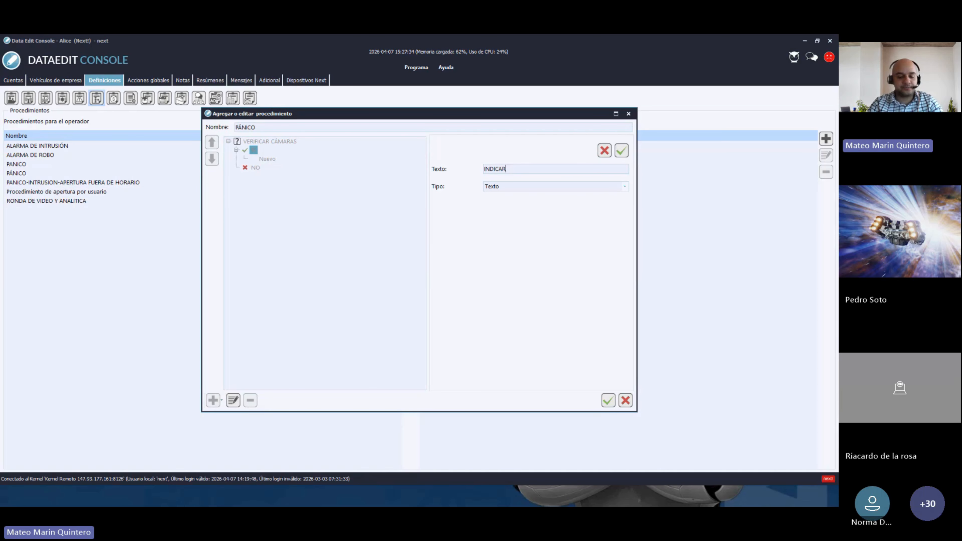
{"action": "type", "text": " LO OBSERVADO"}
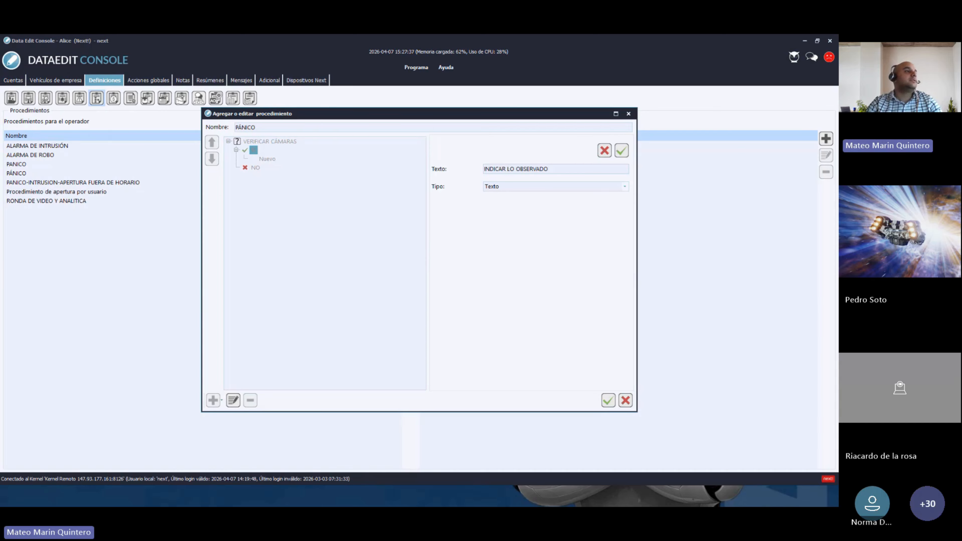
{"action": "left_click", "coordinate": [500, 186]}
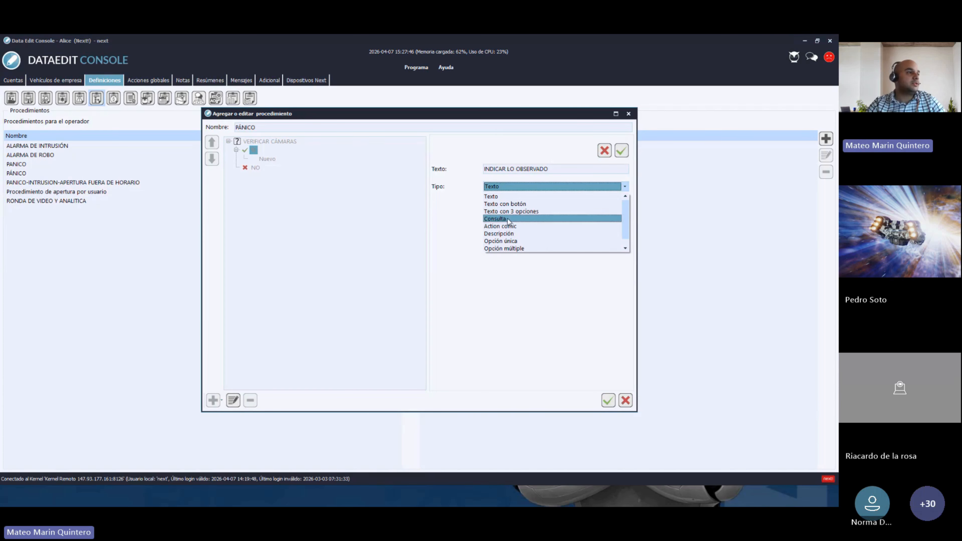
{"action": "left_click", "coordinate": [508, 237]}
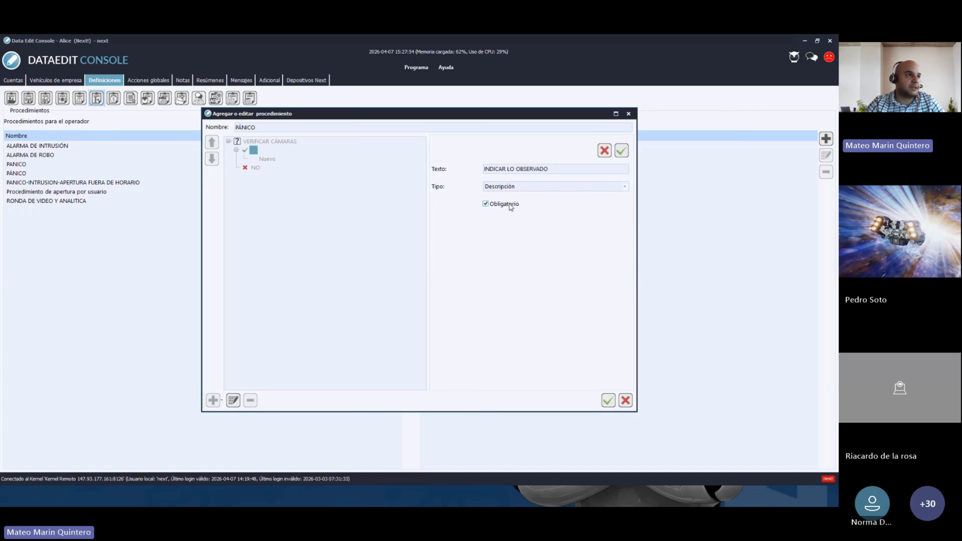
{"action": "left_click", "coordinate": [621, 151]}
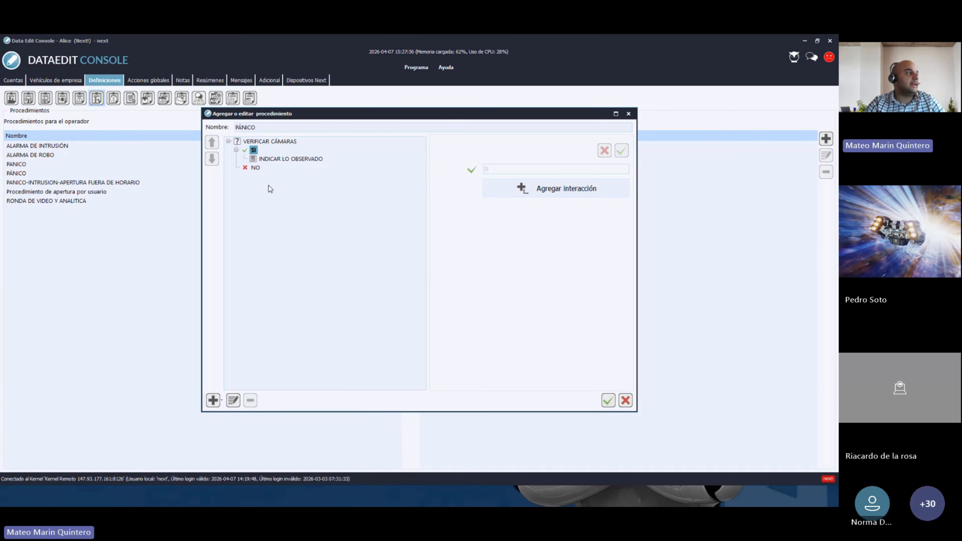
{"action": "left_click", "coordinate": [254, 168]}
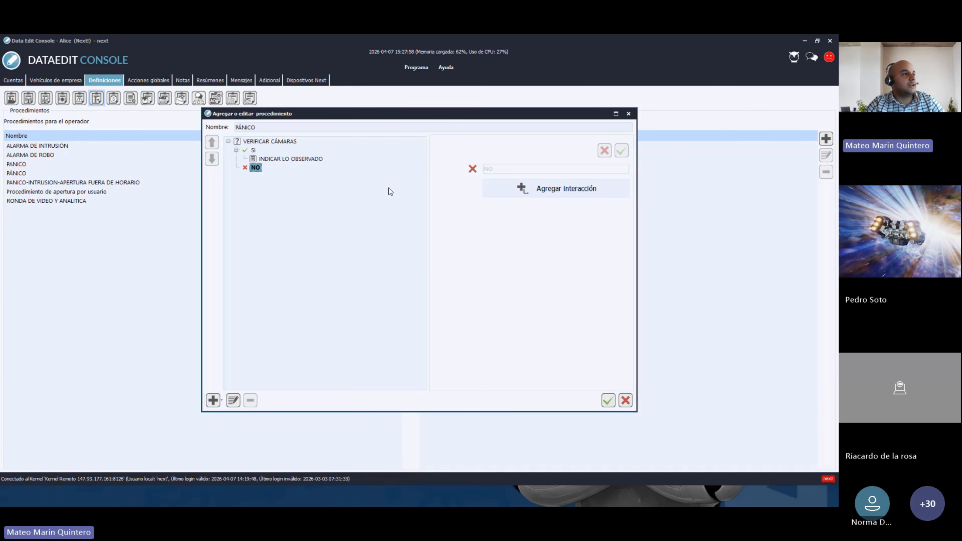
- Add INDICAR EL MOTIVO as a Descripción step under the NO answer and save it
{"action": "left_click", "coordinate": [562, 192]}
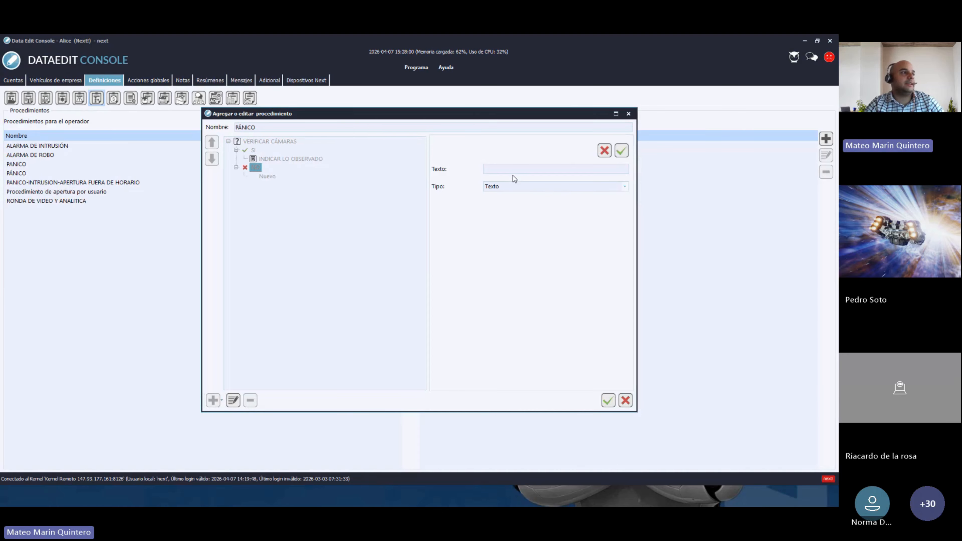
{"action": "left_click", "coordinate": [505, 170]}
{"action": "type", "text": "INDIC"}
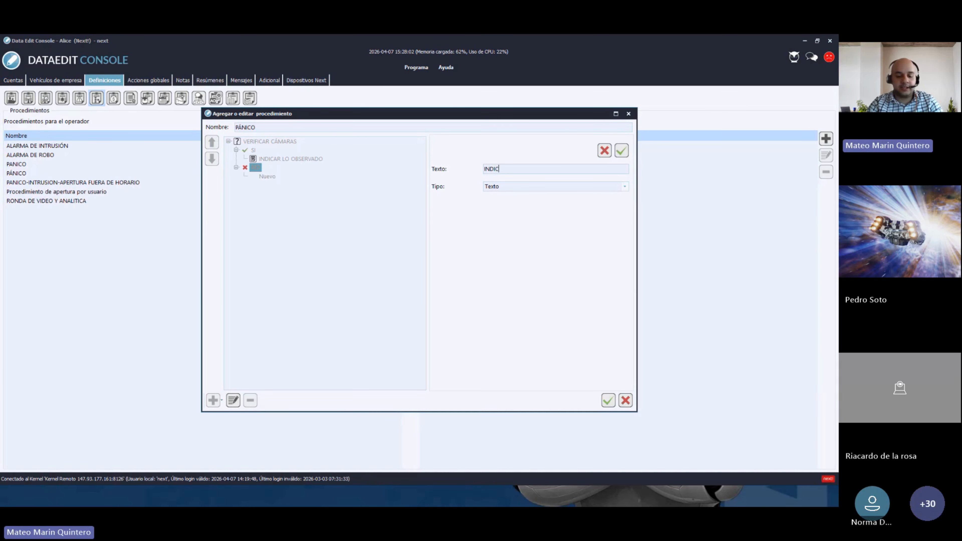
{"action": "type", "text": "AR EL "}
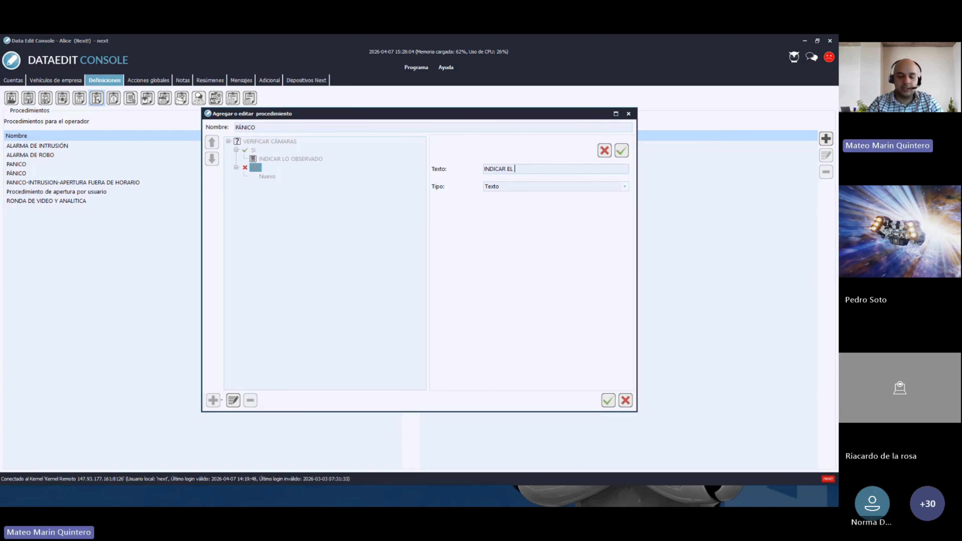
{"action": "type", "text": "MOTIVO"}
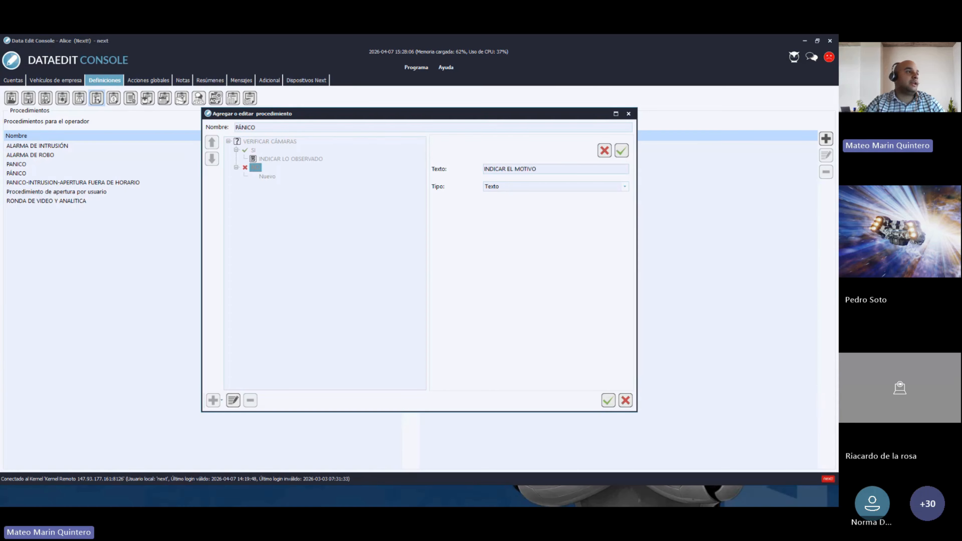
{"action": "left_click", "coordinate": [541, 189]}
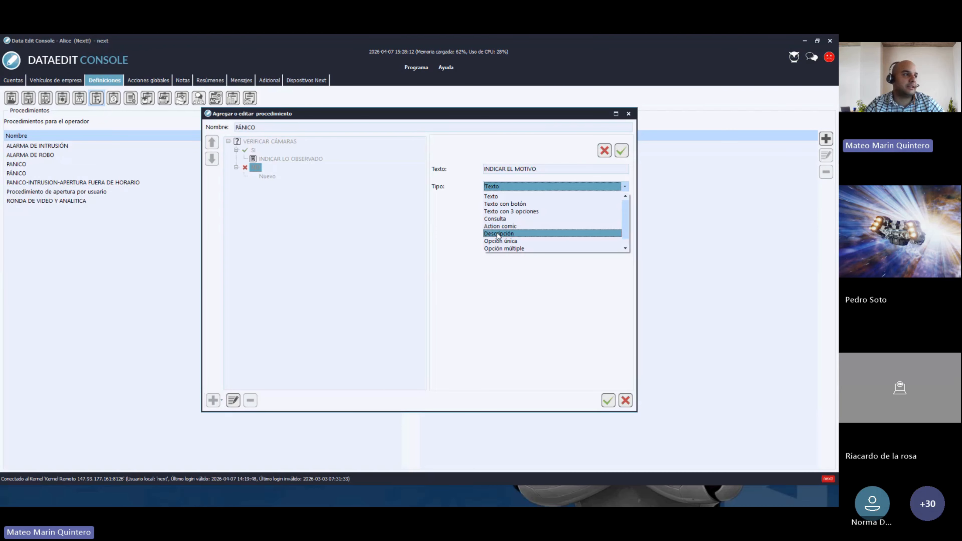
{"action": "left_click", "coordinate": [498, 234]}
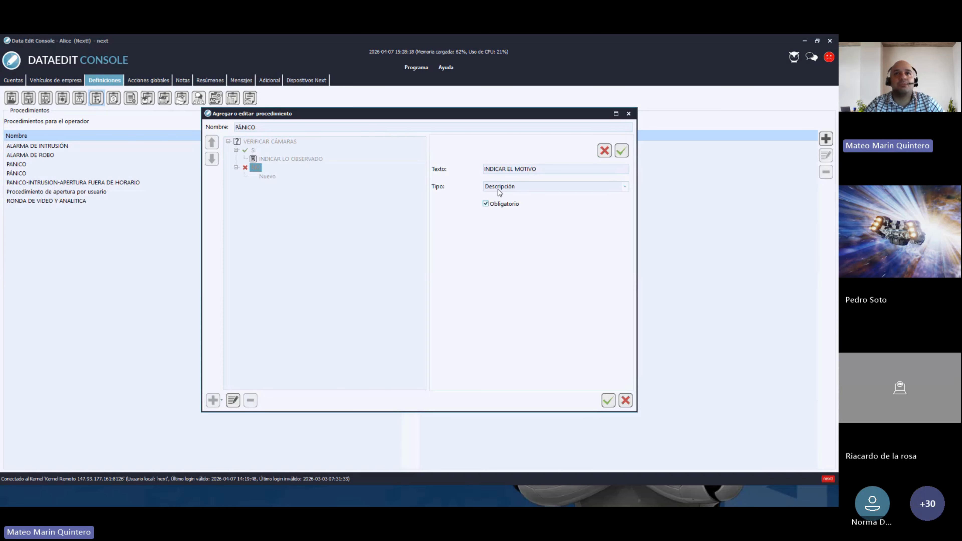
{"action": "left_click", "coordinate": [622, 153]}
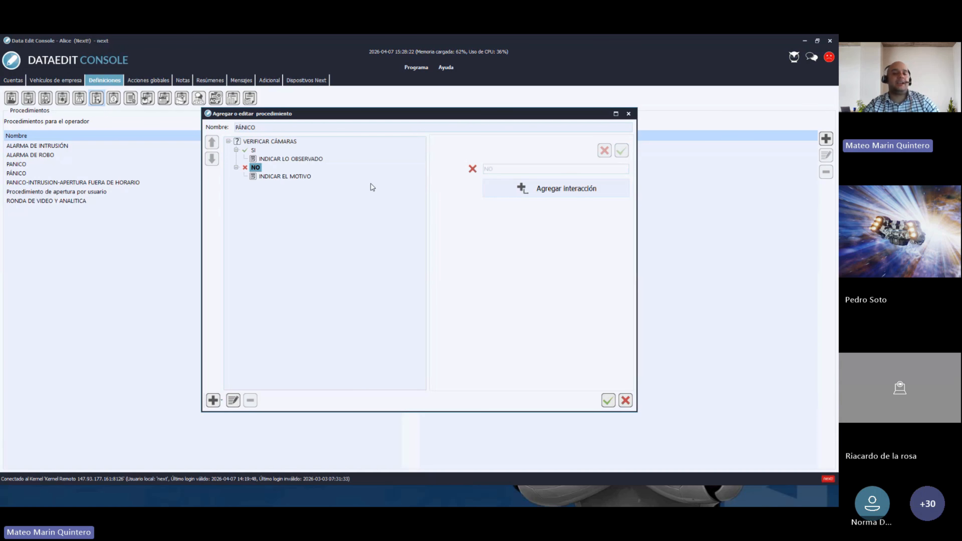
{"action": "left_click", "coordinate": [256, 143]}
- Review the SI, NO and INDICAR EL MOTIVO nodes, then add a new top-level step
{"action": "left_click", "coordinate": [253, 150]}
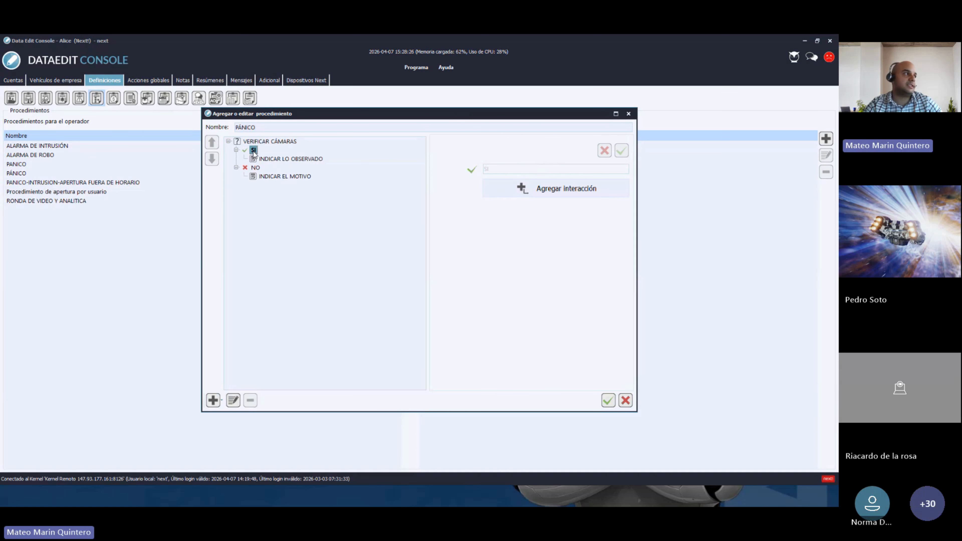
{"action": "left_click", "coordinate": [256, 169]}
{"action": "left_click", "coordinate": [267, 176]}
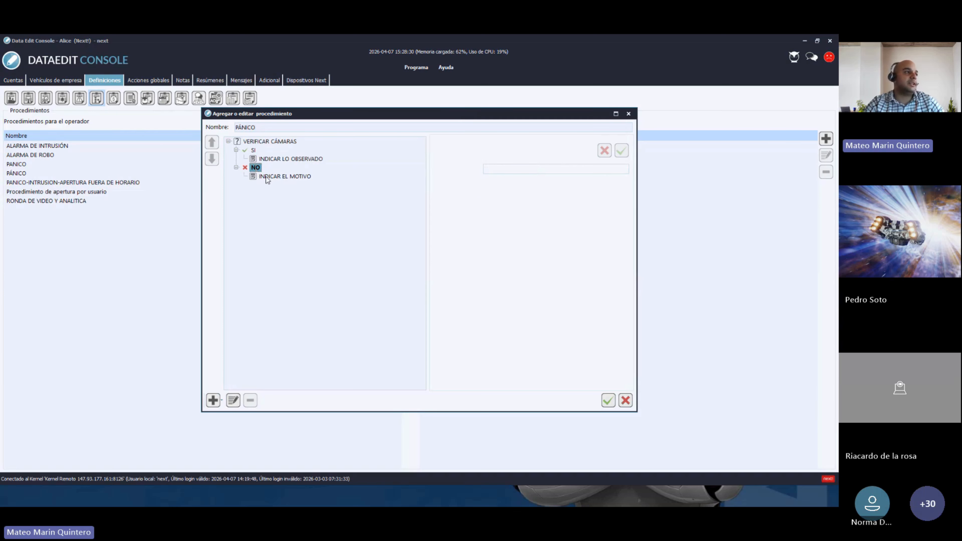
{"action": "left_click", "coordinate": [306, 243]}
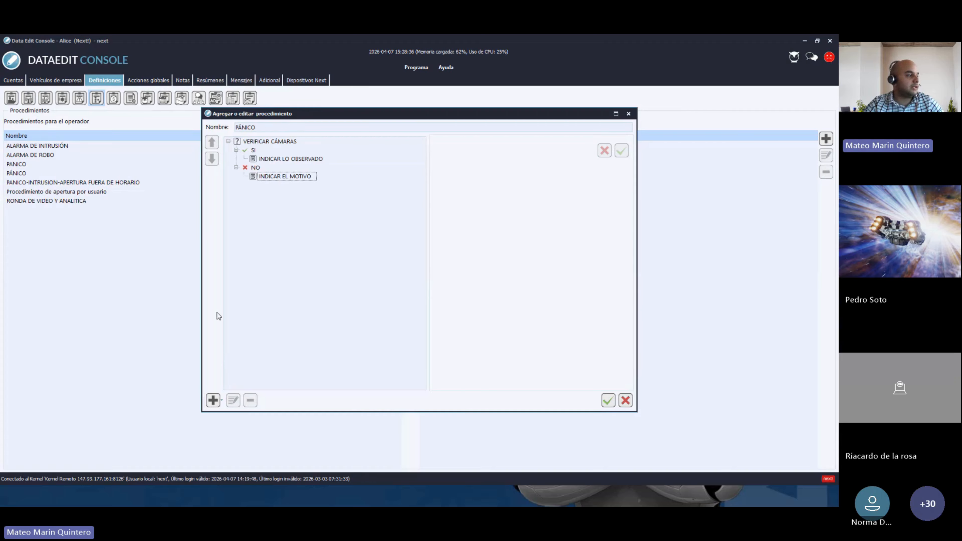
{"action": "left_click", "coordinate": [214, 399]}
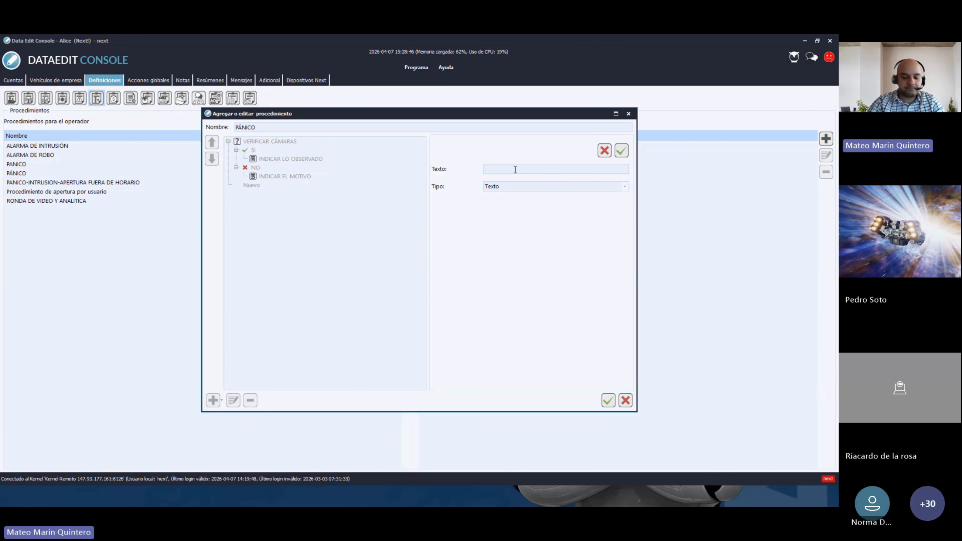
- Create NOTIFICAR AL CLIENTE as an Action comic step set to Persona notificada, and save it
{"action": "type", "text": "N"}
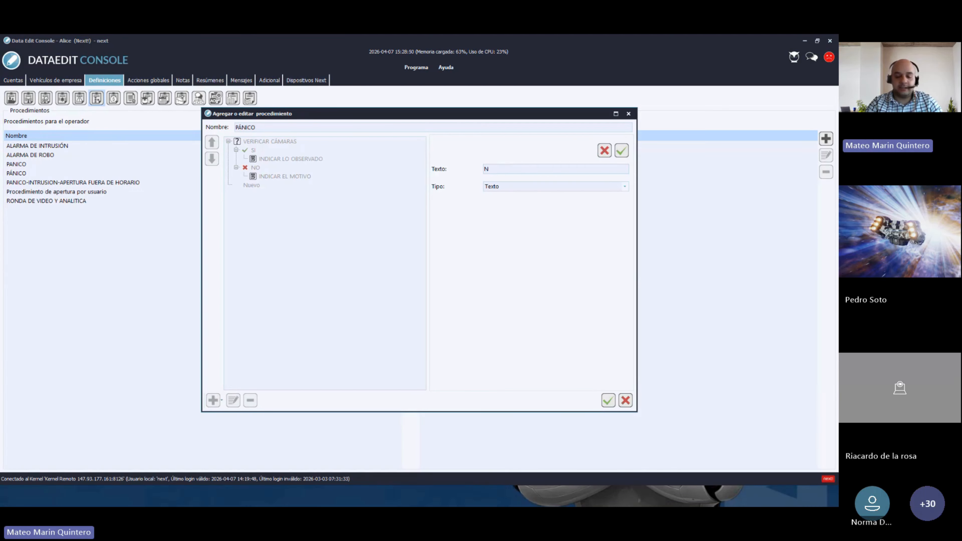
{"action": "type", "text": "OTIFICAR "}
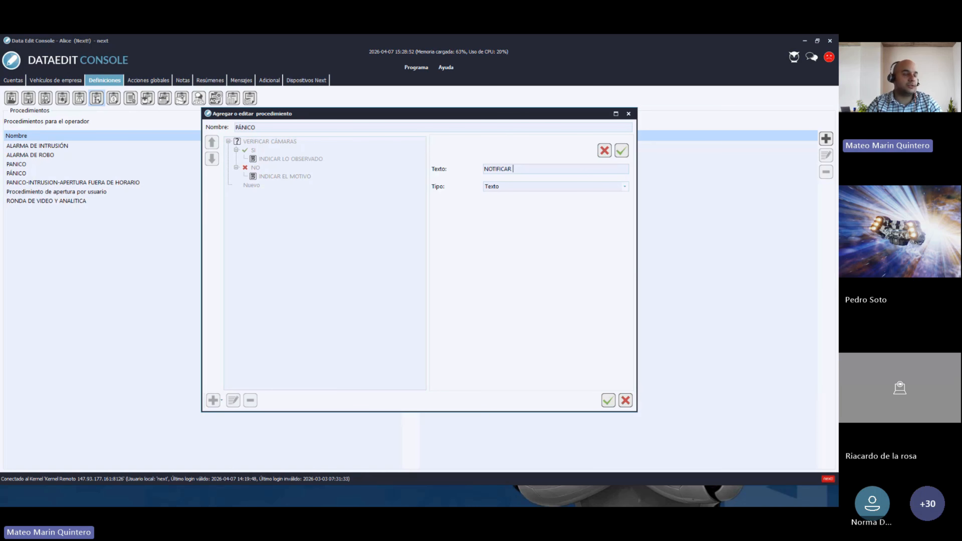
{"action": "type", "text": "AL CLIENTE"}
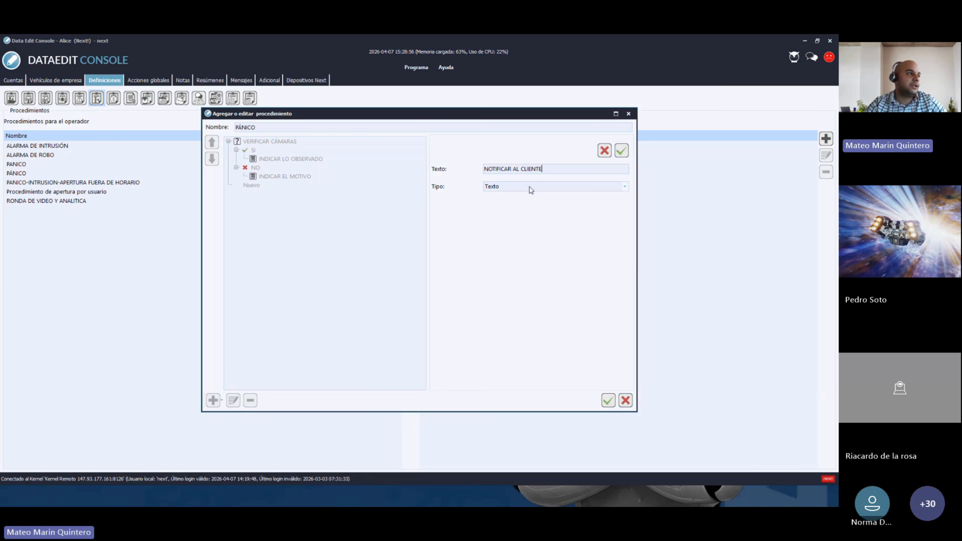
{"action": "left_click", "coordinate": [522, 187]}
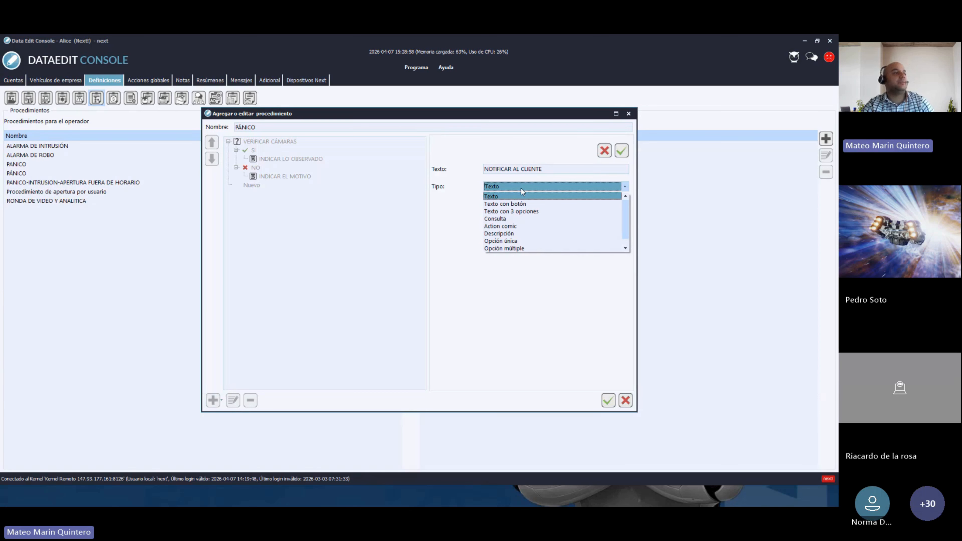
{"action": "left_click", "coordinate": [505, 227]}
{"action": "left_click", "coordinate": [509, 205]}
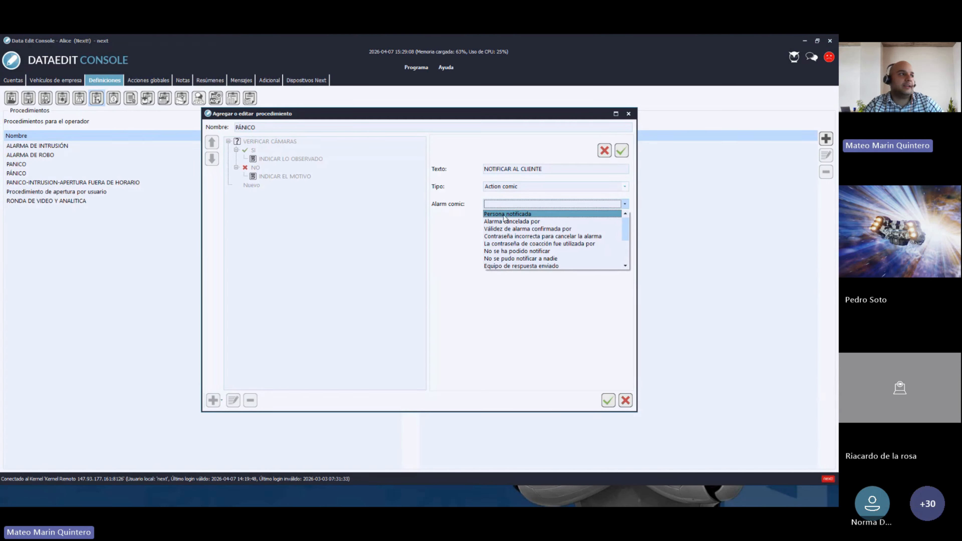
{"action": "left_click", "coordinate": [505, 215]}
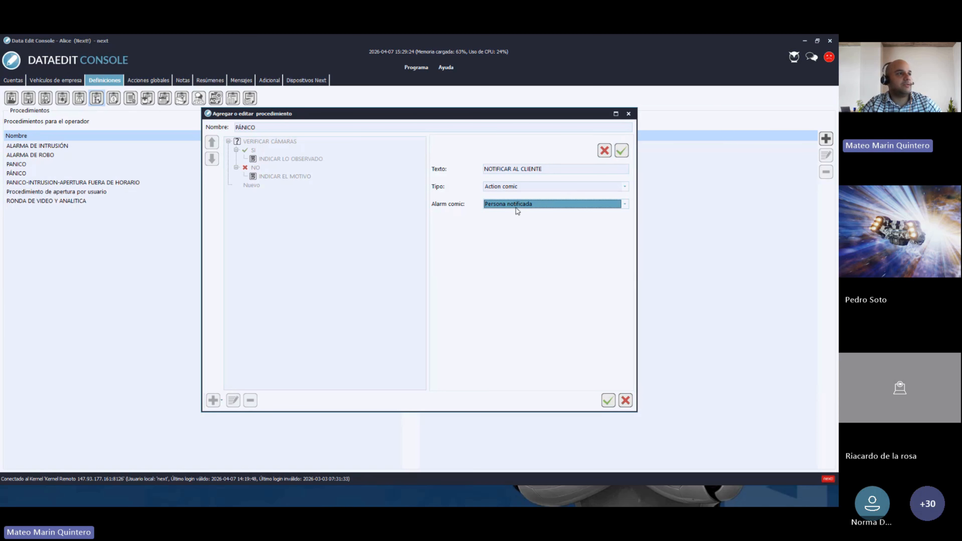
{"action": "left_click", "coordinate": [621, 151]}
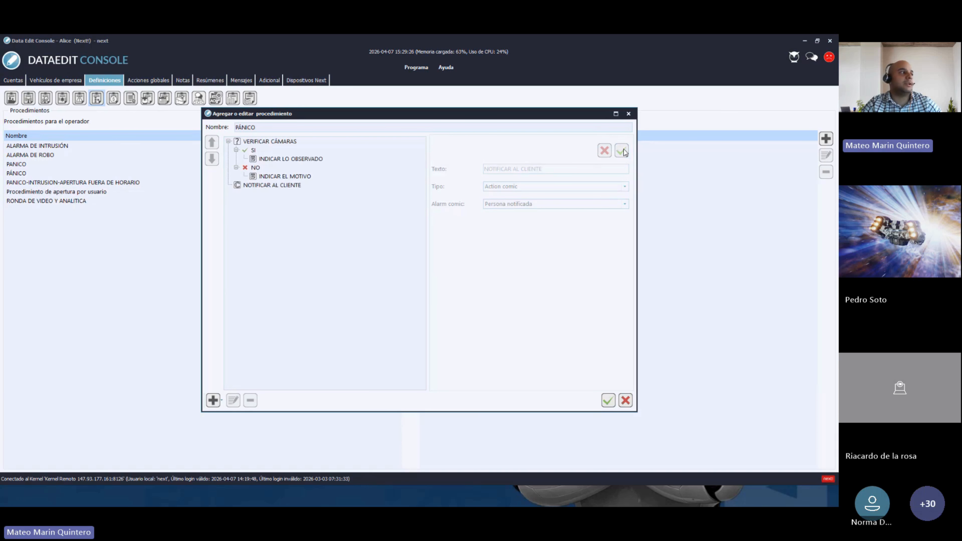
{"action": "left_click", "coordinate": [270, 186]}
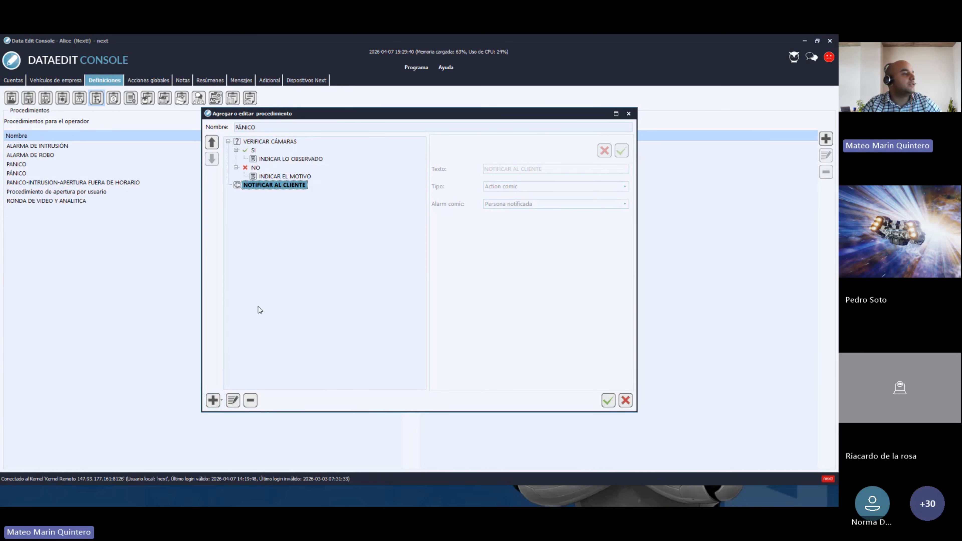
{"action": "left_click", "coordinate": [264, 309]}
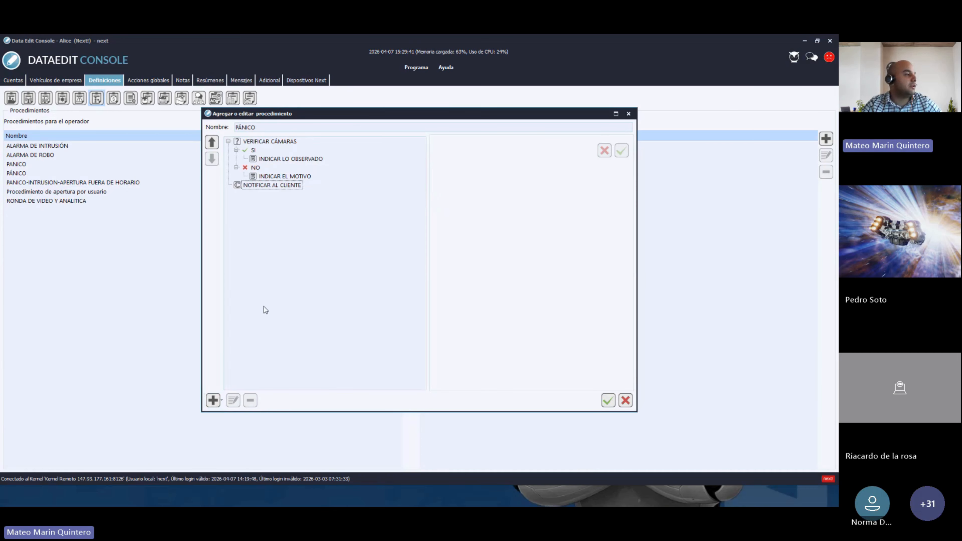
- Add a new step to the procedure with the text ENVIAR SUPERVISOR
{"action": "left_click", "coordinate": [214, 399]}
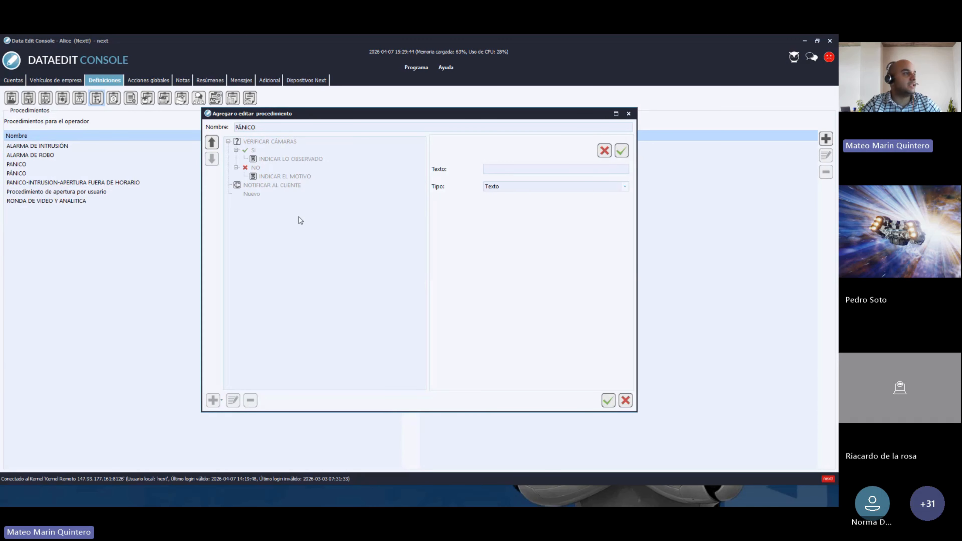
{"action": "left_click", "coordinate": [512, 169]}
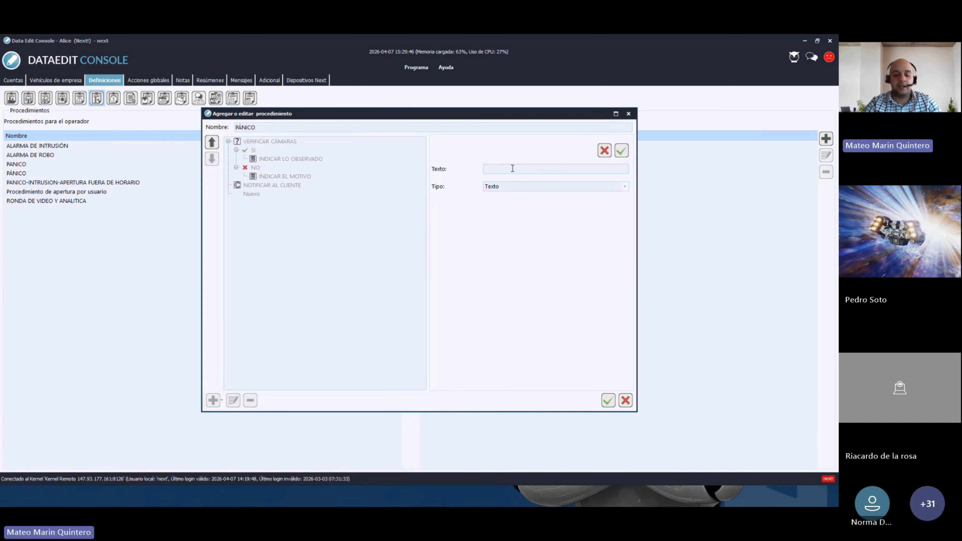
{"action": "type", "text": "envia"}
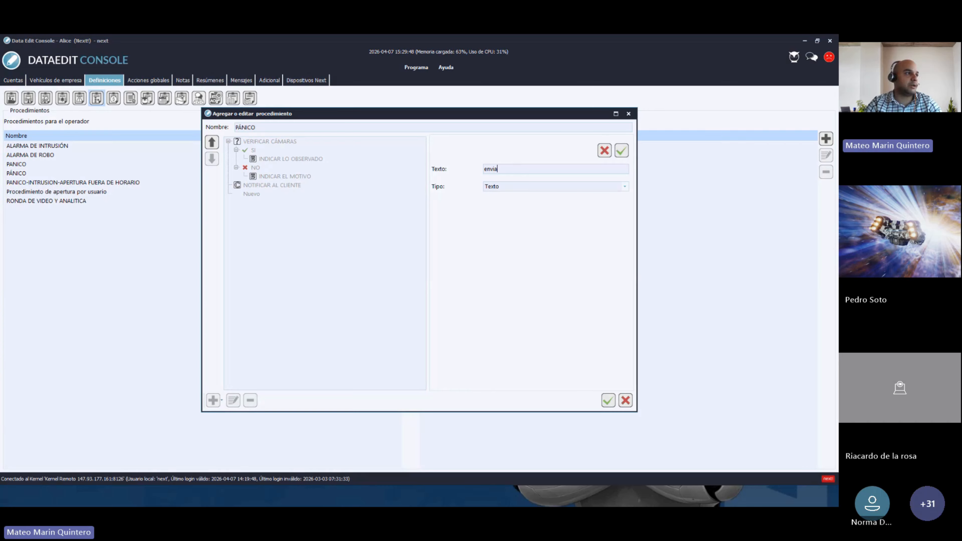
{"action": "key", "text": "BackSpace"}
{"action": "key", "text": "BackSpace"}
{"action": "key", "text": "BackSpace"}
{"action": "key", "text": "BackSpace"}
{"action": "key", "text": "BackSpace"}
{"action": "type", "text": "ENVIAR"}
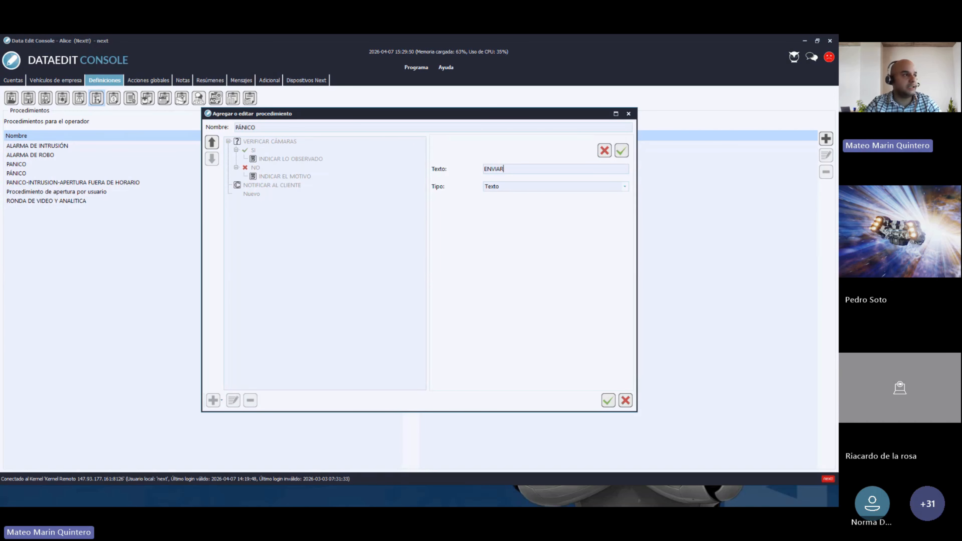
{"action": "type", "text": " SUPERVISOR"}
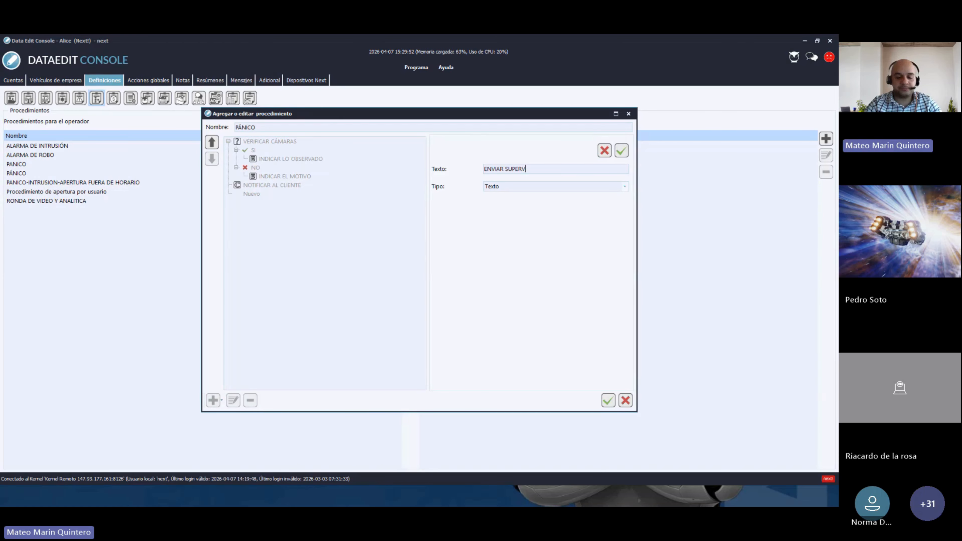
- Make ENVIAR SUPERVISOR a Consulta with SI and NO answers and save it
{"action": "left_click", "coordinate": [508, 187]}
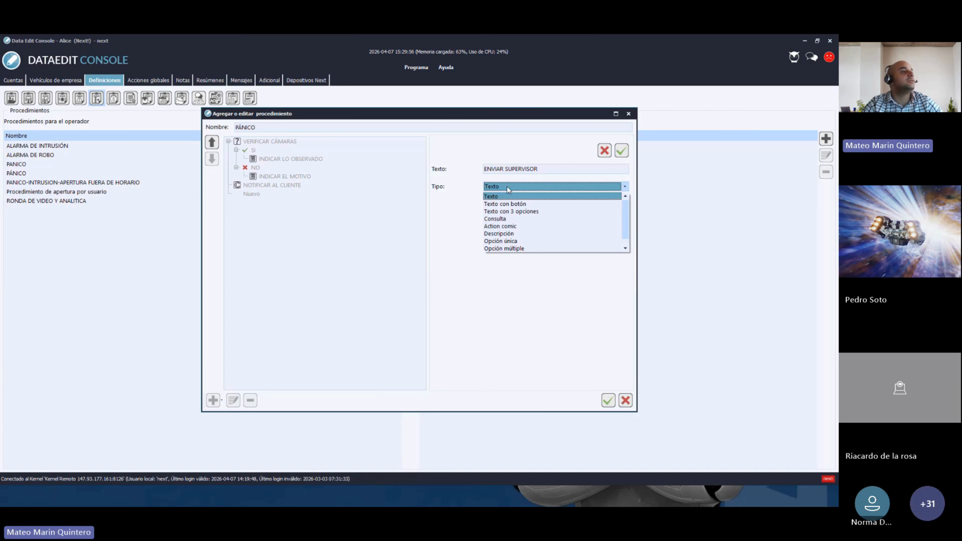
{"action": "left_click", "coordinate": [502, 220]}
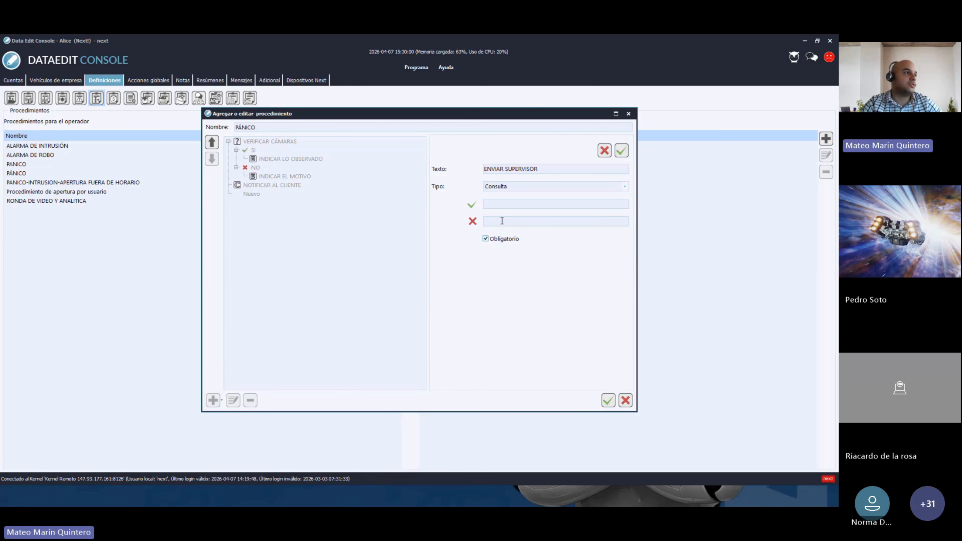
{"action": "left_click", "coordinate": [490, 203]}
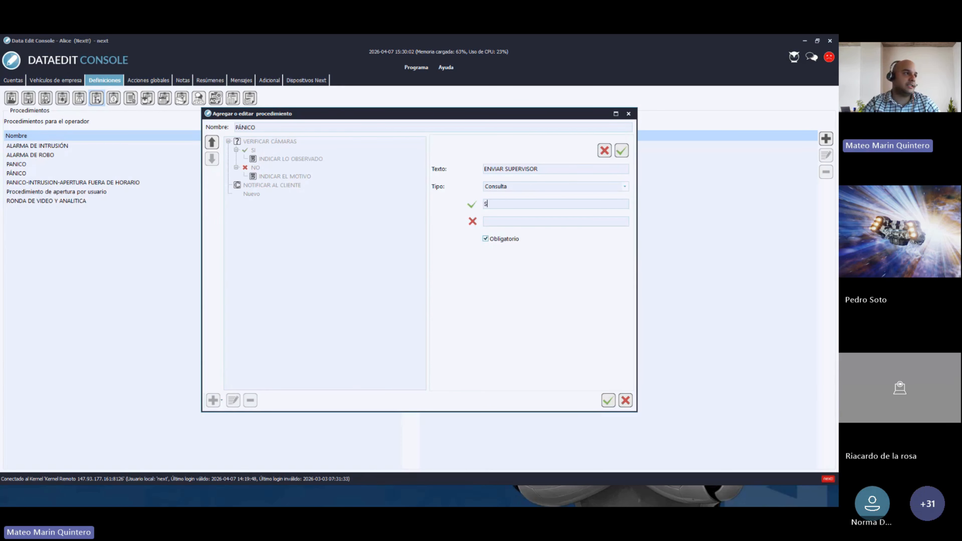
{"action": "type", "text": "SI"}
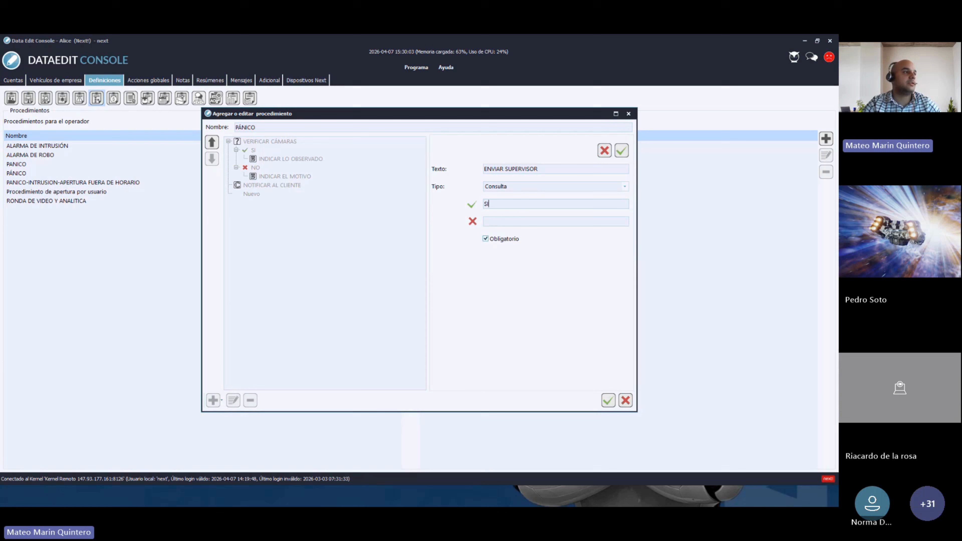
{"action": "left_click", "coordinate": [512, 221]}
{"action": "type", "text": "NO"}
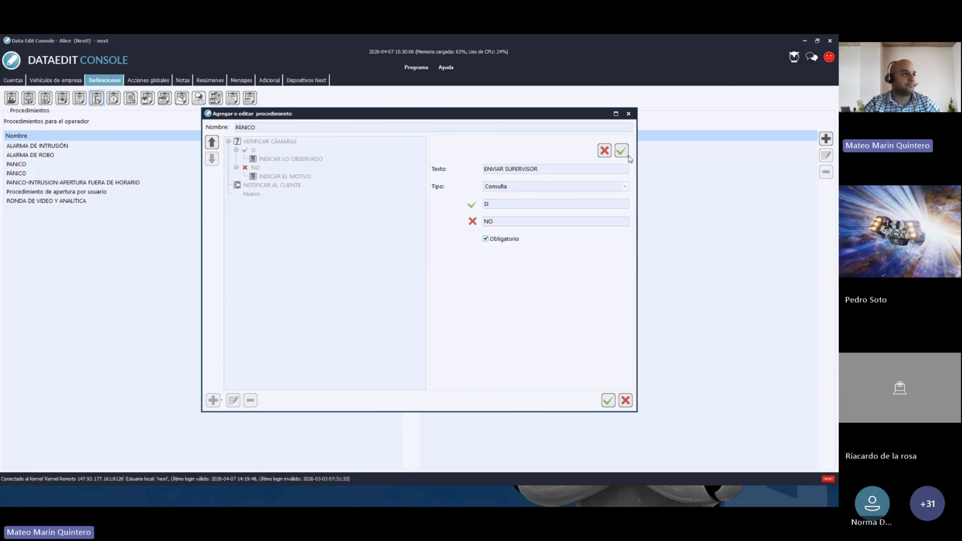
{"action": "left_click", "coordinate": [621, 152]}
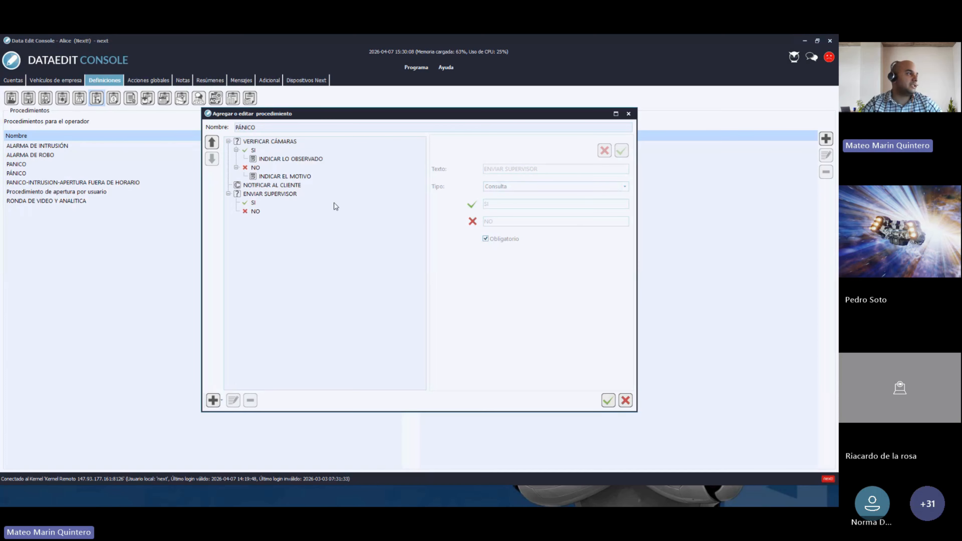
- Add a step 'INDICAR EL NOMBRE DEL SUPERVISOR' under ENVIAR SUPERVISOR's SI branch
{"action": "left_click", "coordinate": [253, 203]}
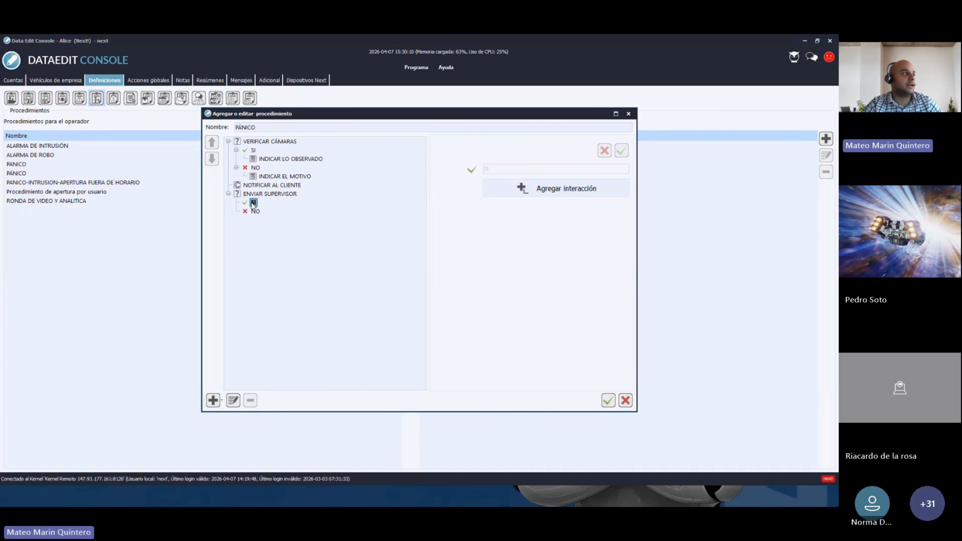
{"action": "left_click", "coordinate": [556, 188]}
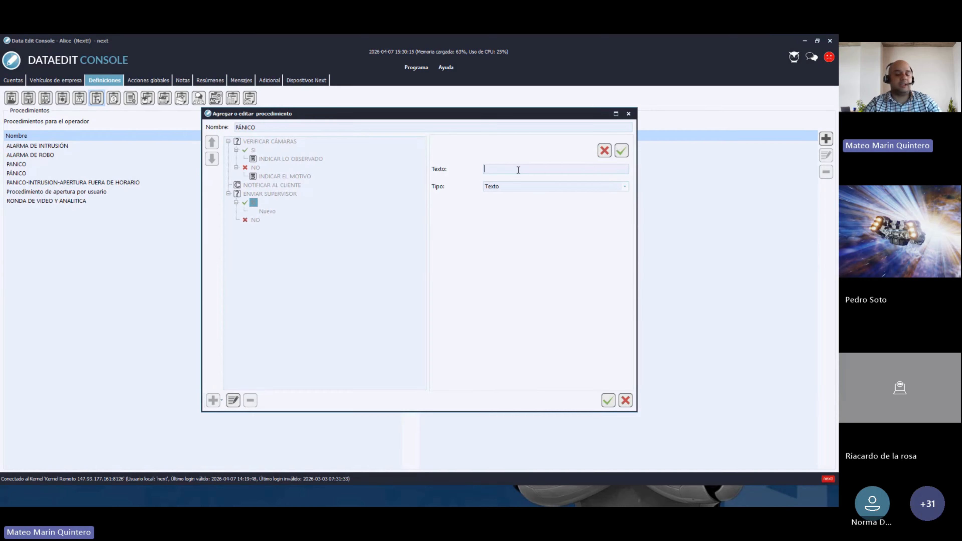
{"action": "type", "text": "INIDCAR "}
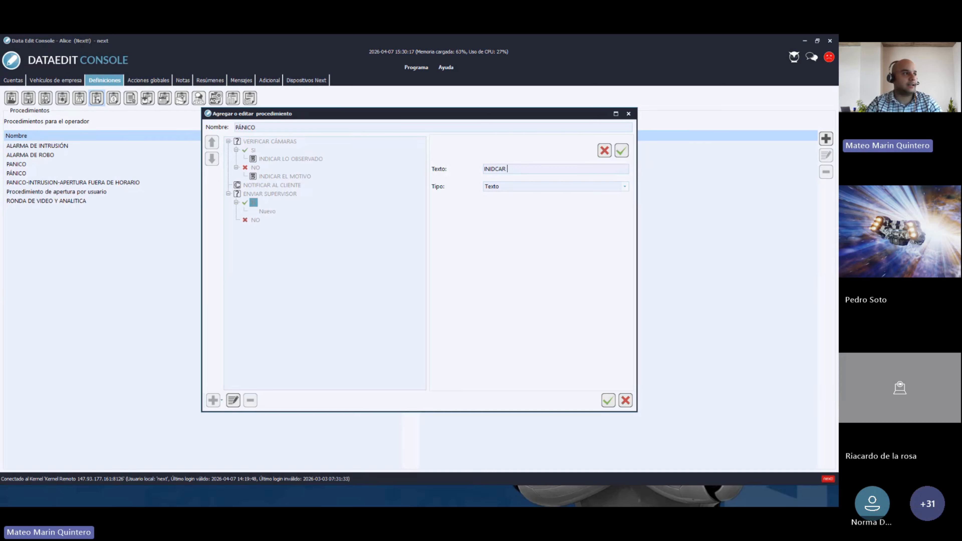
{"action": "type", "text": "EL NOMBRE DE"}
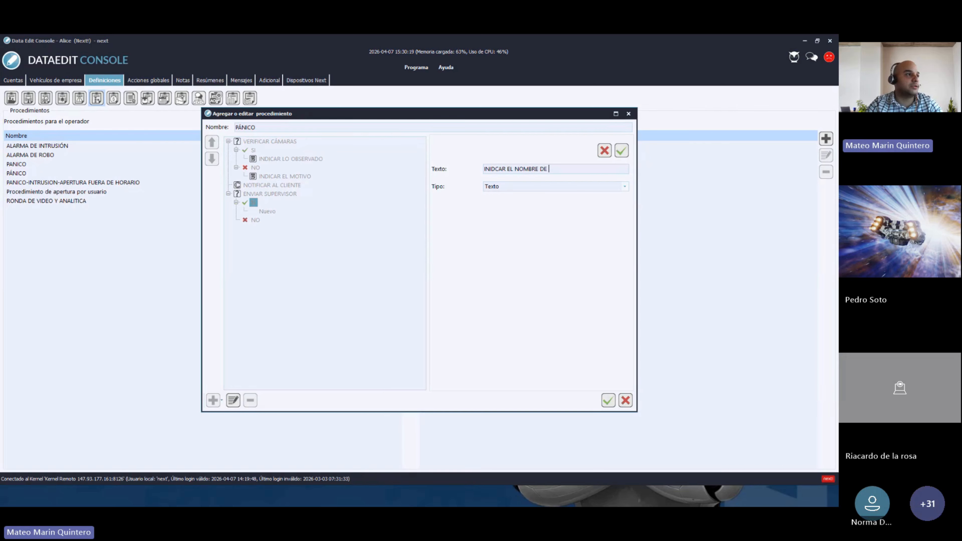
{"action": "key", "text": "BackSpace"}
{"action": "type", "text": "L S"}
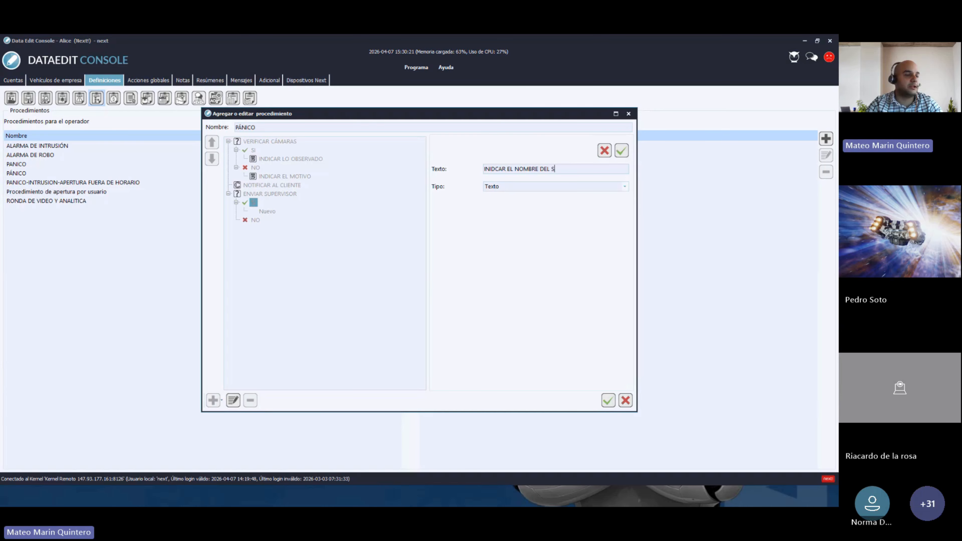
{"action": "type", "text": "UE"}
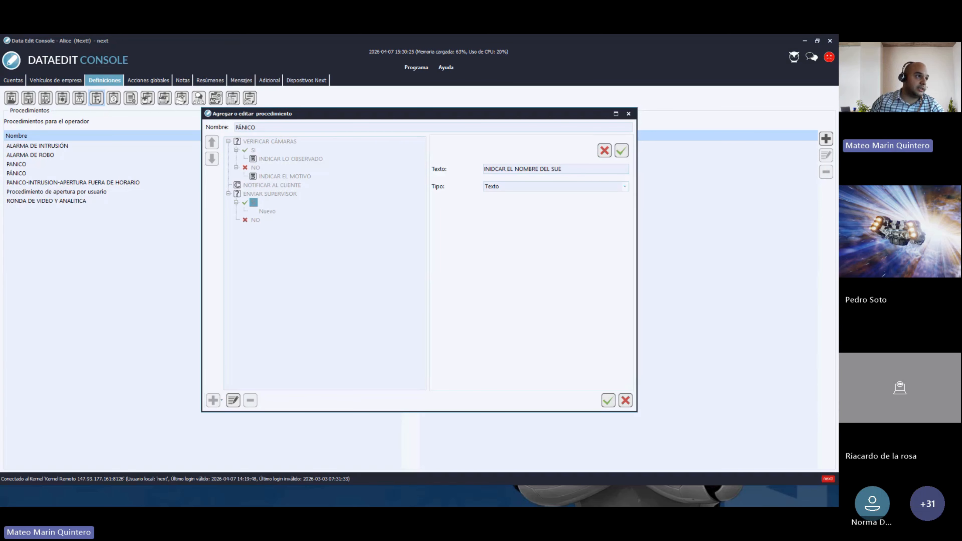
{"action": "key", "text": "BackSpace"}
{"action": "type", "text": "PERVISOR"}
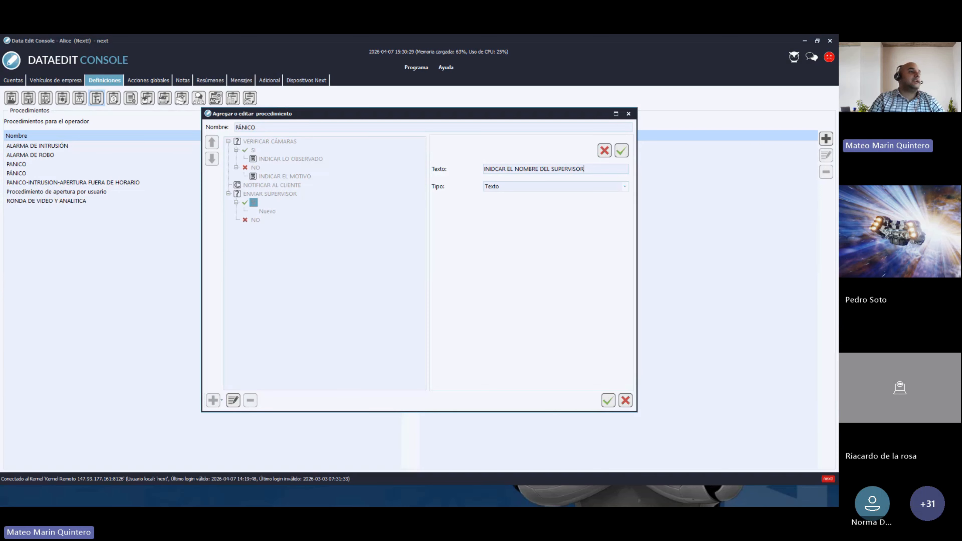
- Make the step an Action comic type with alarm comment Equipo de respuesta enviado, and save it
{"action": "left_click", "coordinate": [540, 188]}
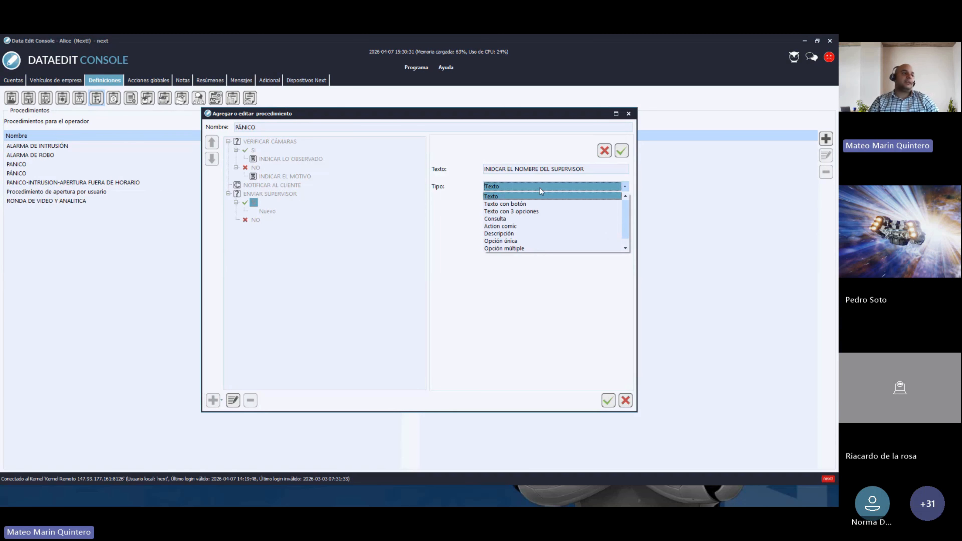
{"action": "left_click", "coordinate": [508, 226]}
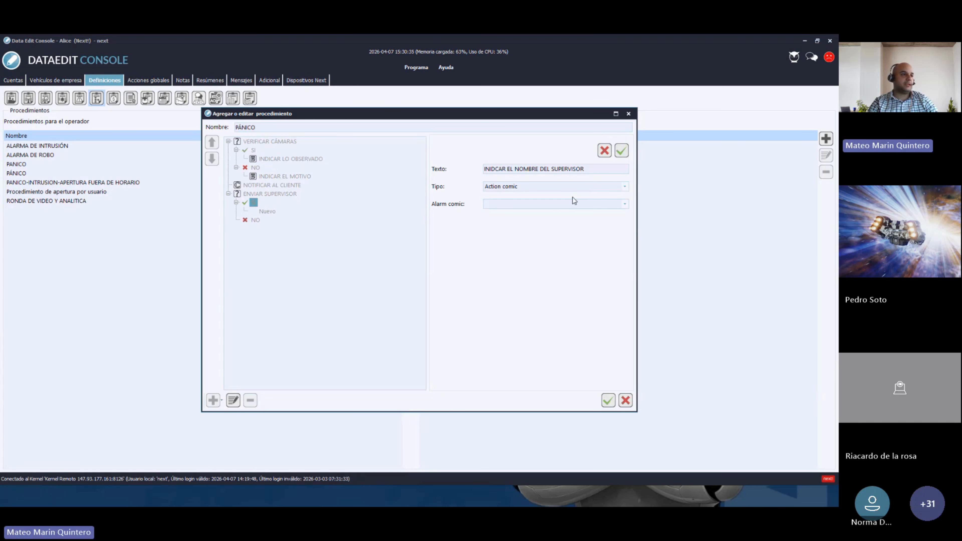
{"action": "left_click", "coordinate": [618, 206]}
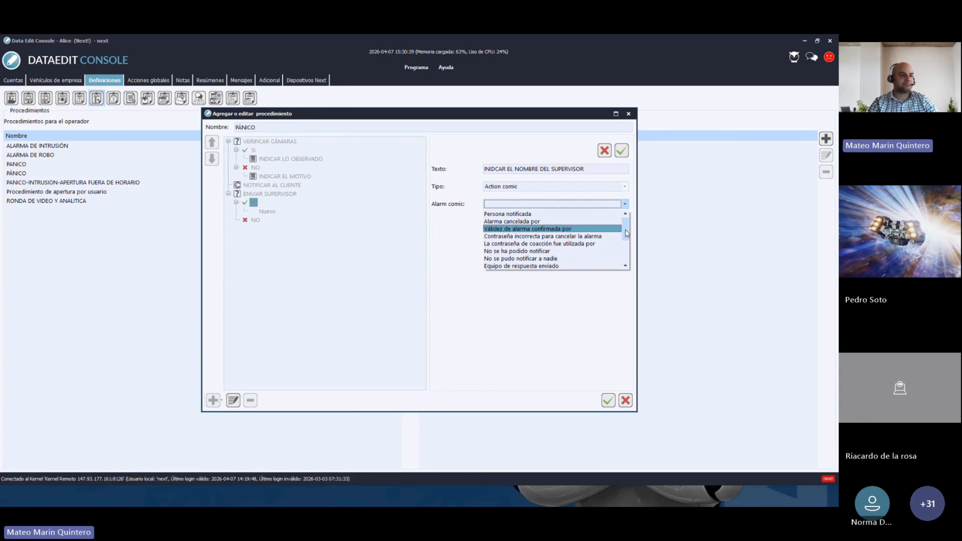
{"action": "left_click", "coordinate": [523, 266]}
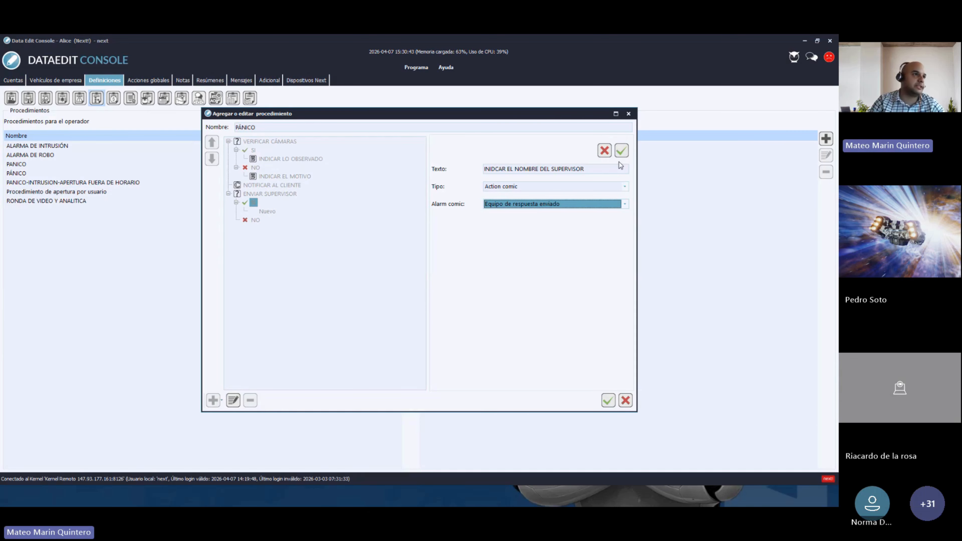
{"action": "left_click", "coordinate": [621, 151]}
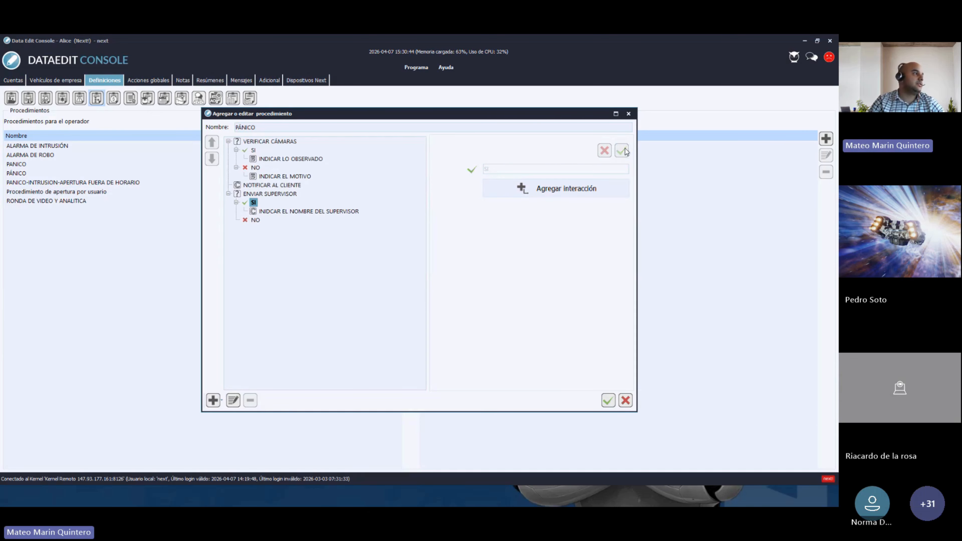
{"action": "left_click", "coordinate": [256, 220]}
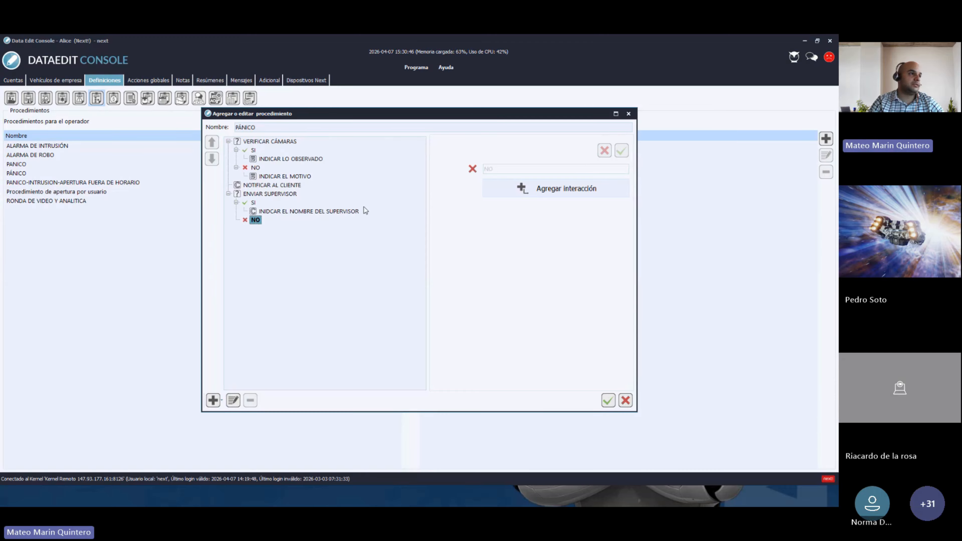
- Add and save a Descripción step 'INDICAR EL MOTIVO' under the NO branch
{"action": "left_click", "coordinate": [540, 190]}
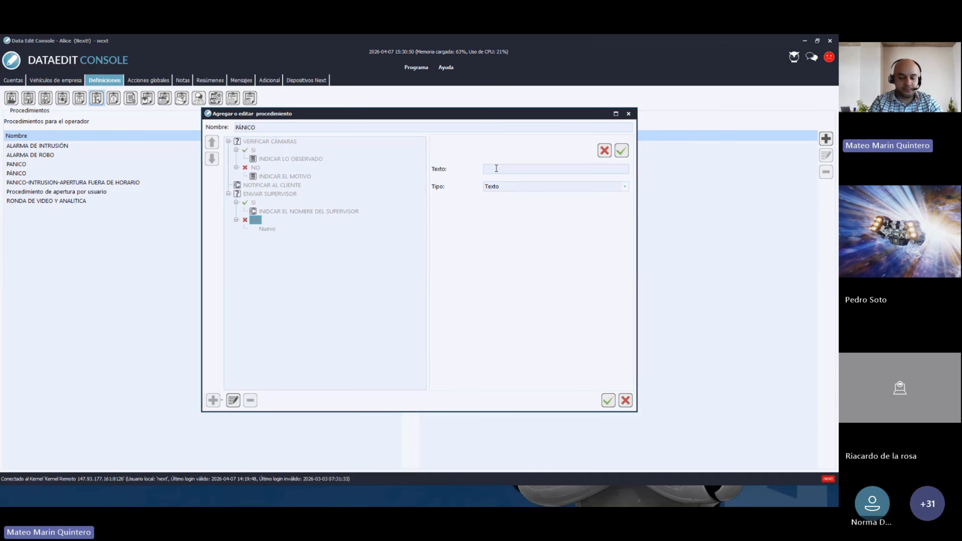
{"action": "type", "text": "INDICAR EL"}
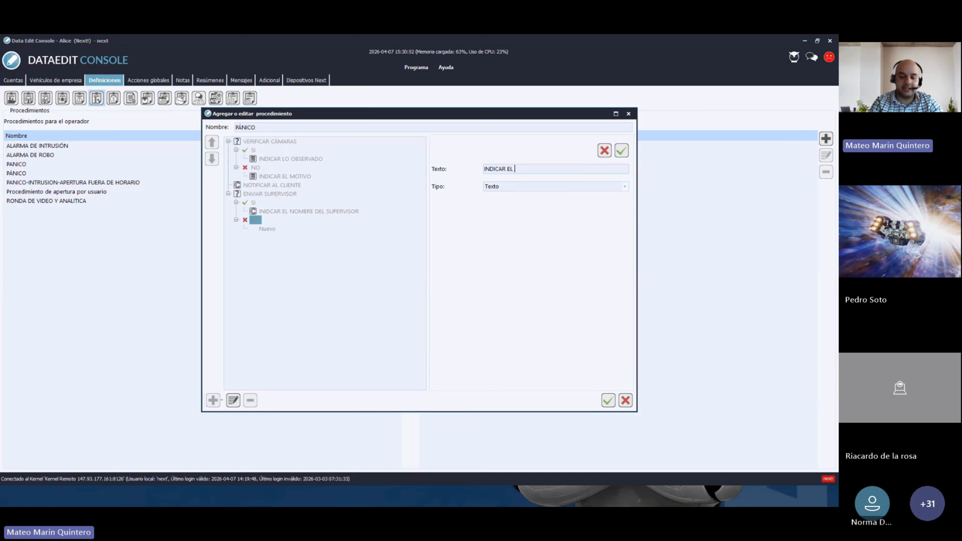
{"action": "type", "text": " MOTIVO"}
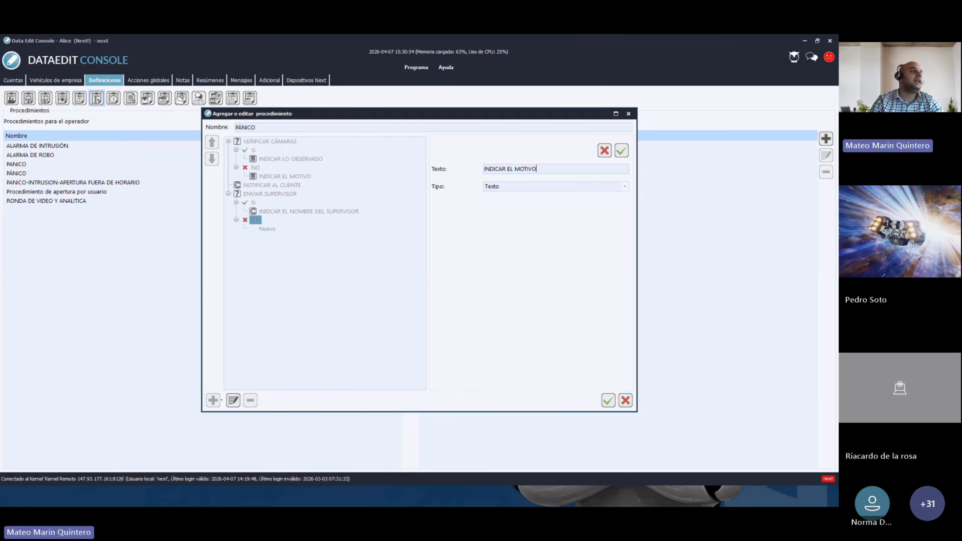
{"action": "left_click", "coordinate": [510, 188]}
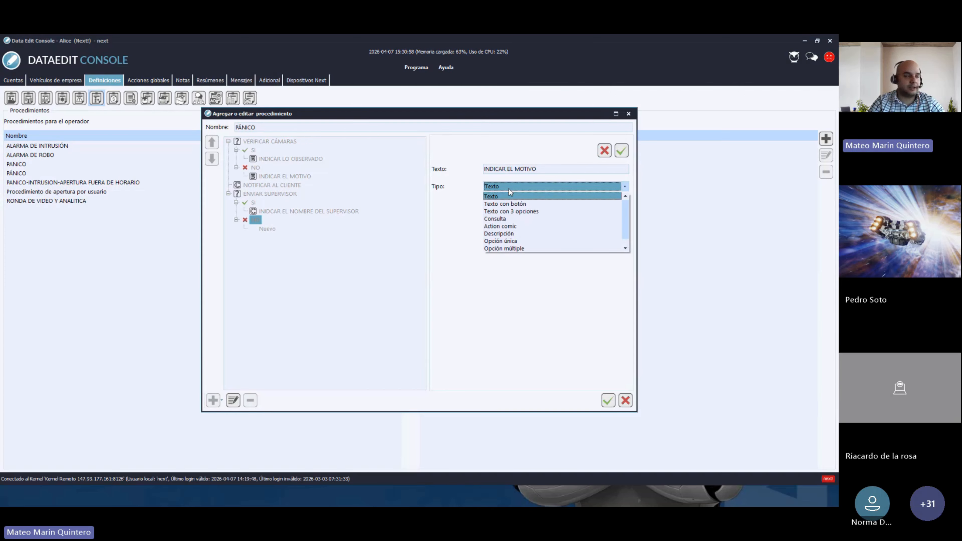
{"action": "left_click", "coordinate": [501, 234]}
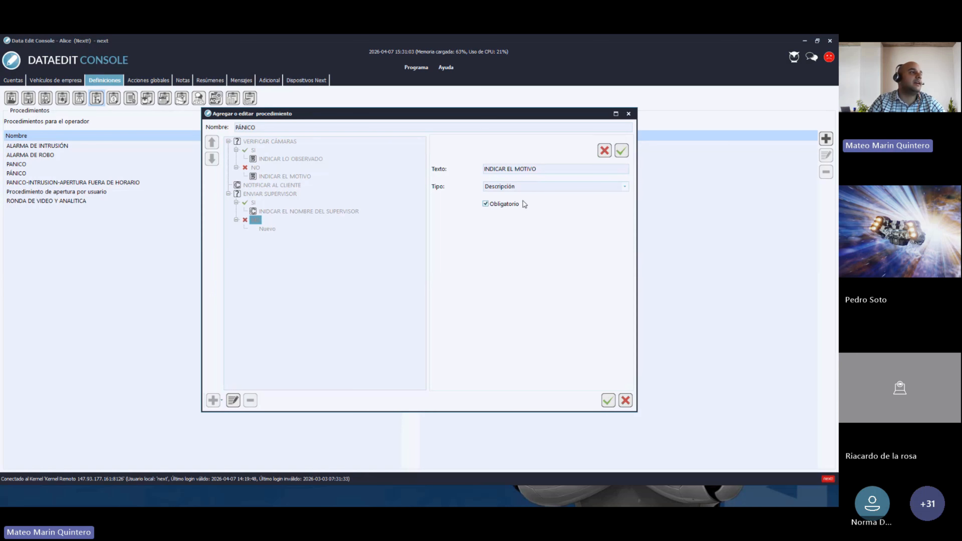
{"action": "left_click", "coordinate": [622, 152]}
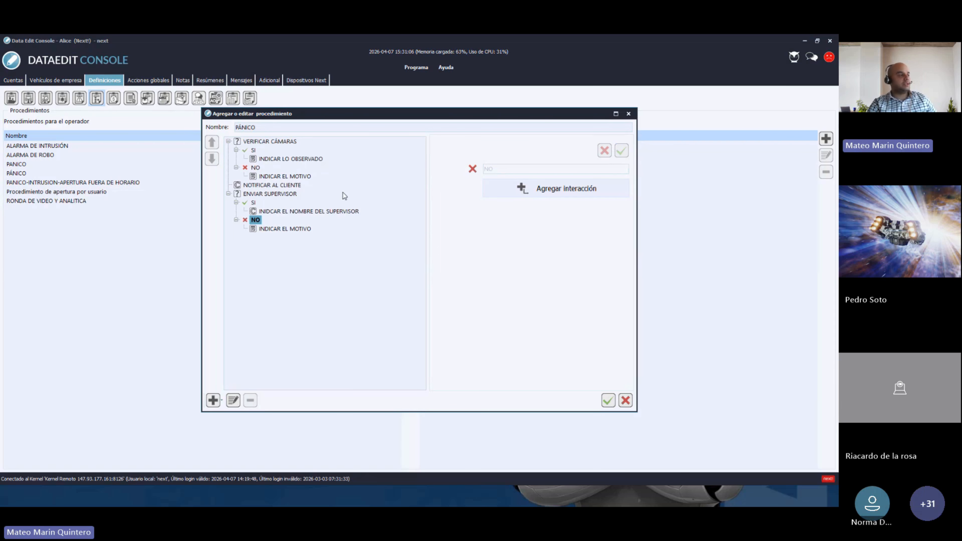
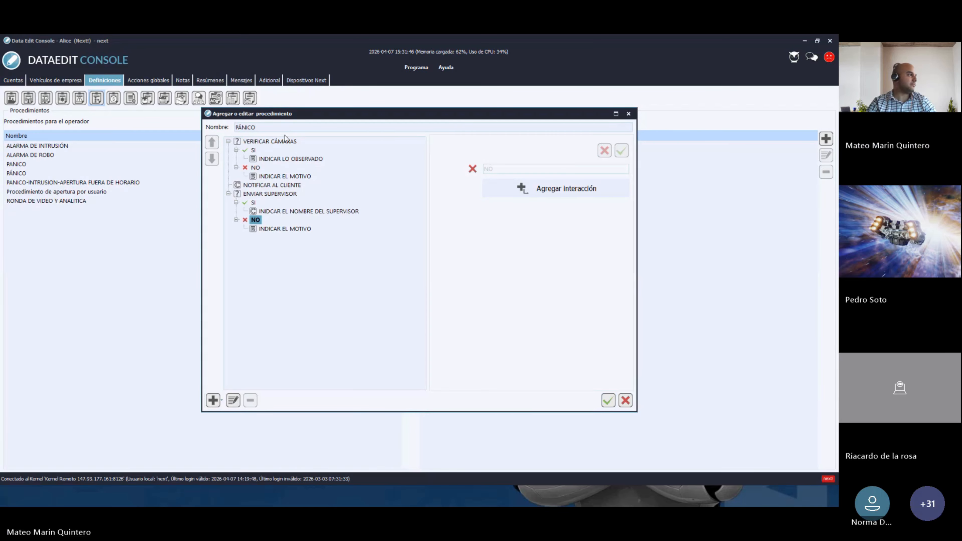
- Confirm the edited PÁNICO procedure, which triggers an Advertencia duplicate-name warning
{"action": "left_click", "coordinate": [608, 401]}
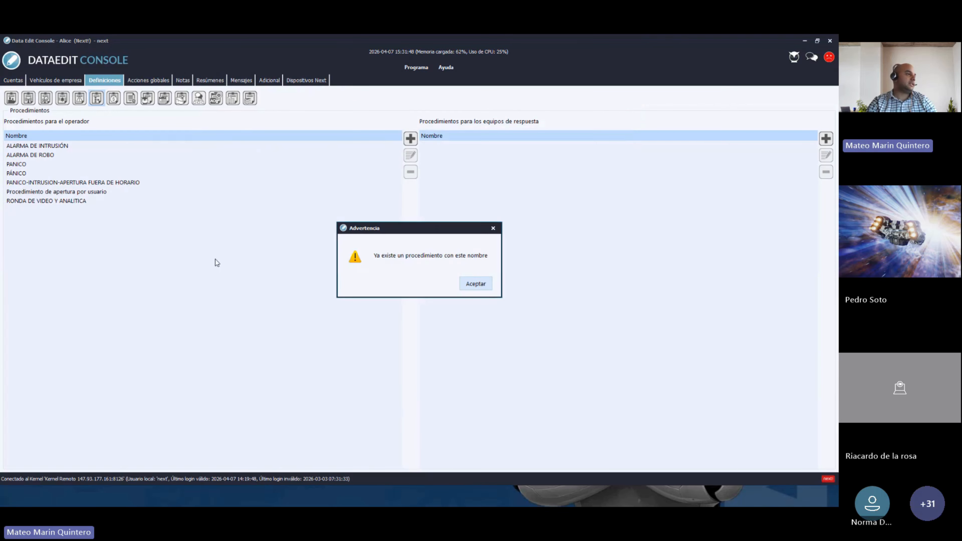
- Dismiss the warning, open the existing PÁNICO procedure to review its steps, then close it
{"action": "left_click", "coordinate": [474, 288]}
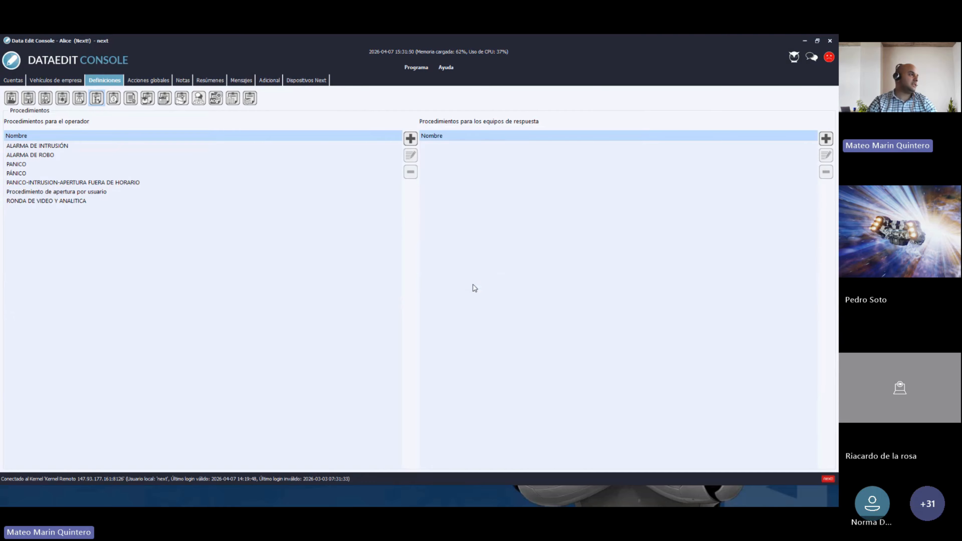
{"action": "left_click", "coordinate": [23, 174]}
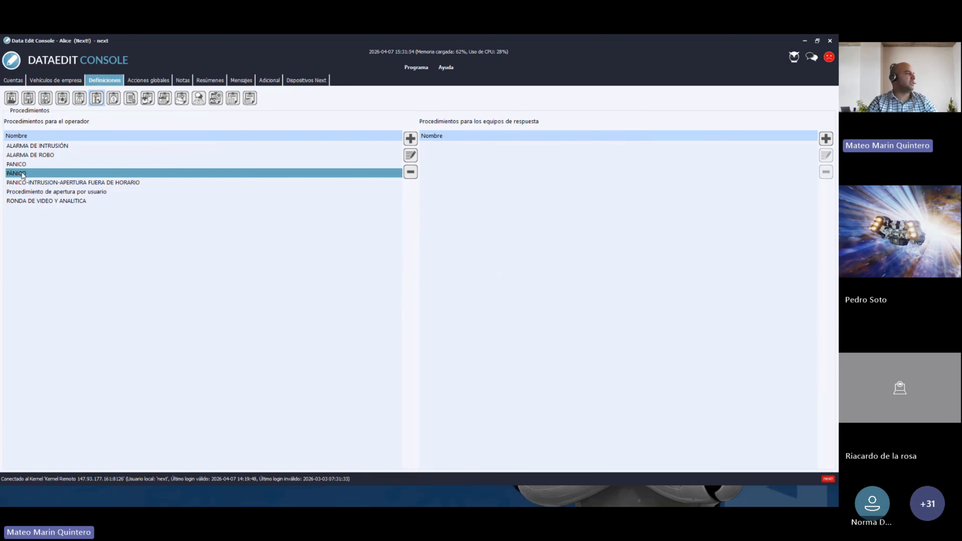
{"action": "double_click", "coordinate": [23, 174]}
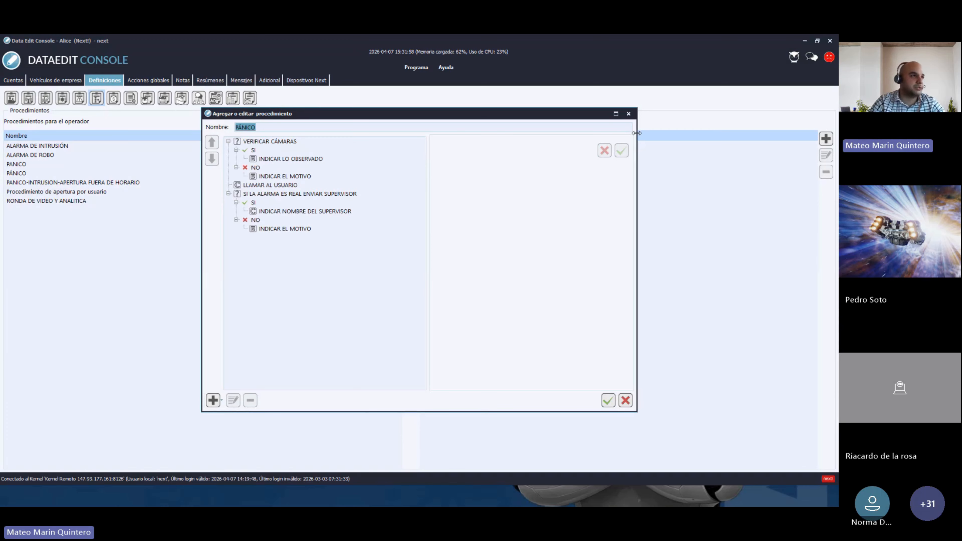
{"action": "left_click", "coordinate": [629, 114]}
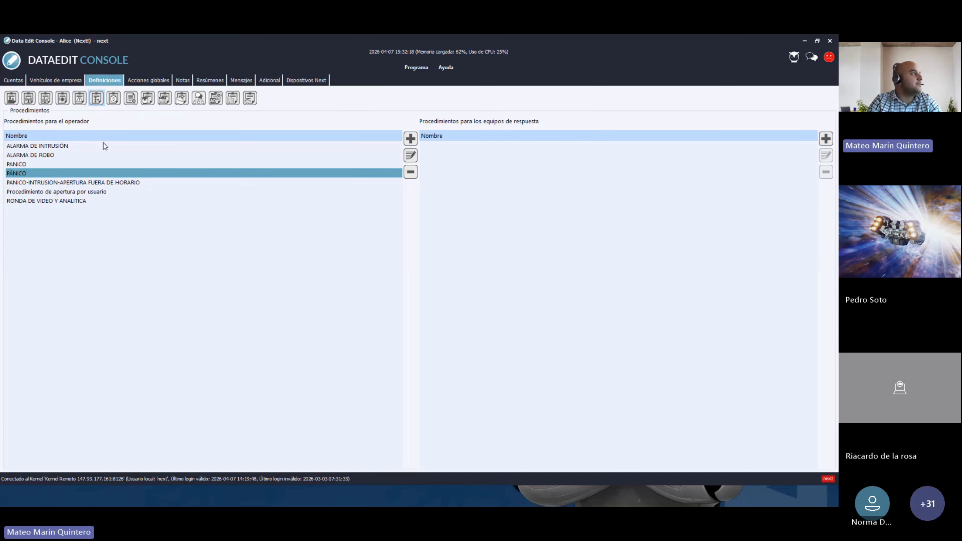
- Open the Alarmas globales table and widen its Prioridad and Nombre columns
{"action": "left_click", "coordinate": [63, 99]}
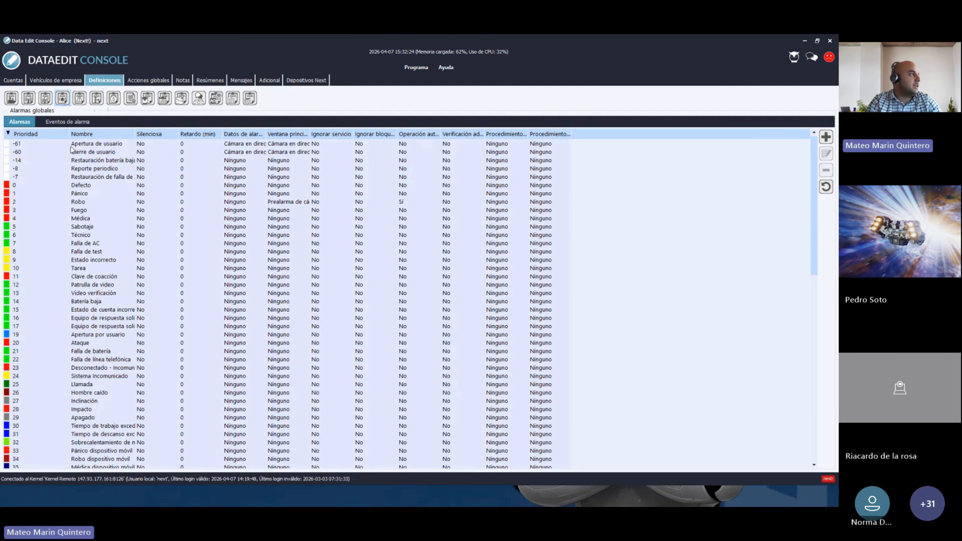
{"action": "left_click_drag", "start_coordinate": [71, 135], "coordinate": [95, 136]}
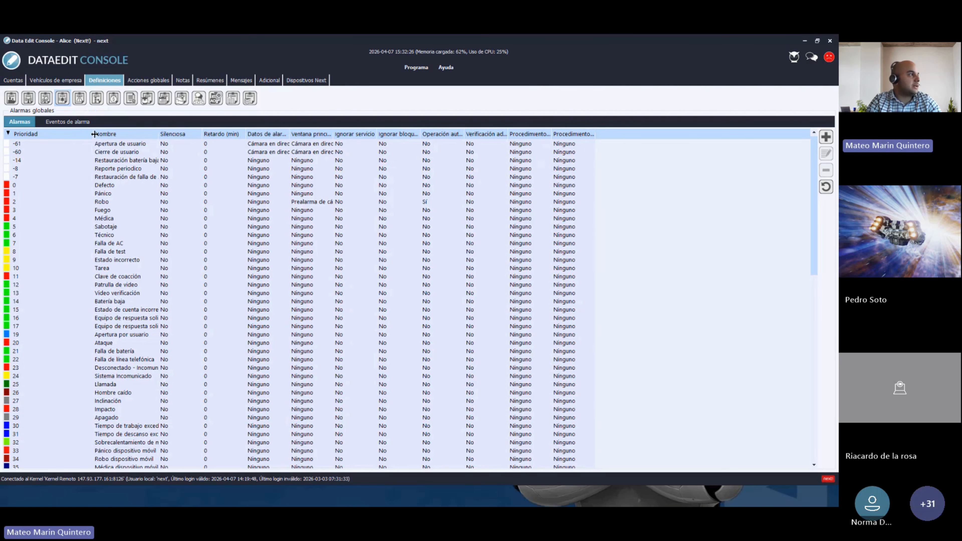
{"action": "left_click_drag", "start_coordinate": [159, 133], "coordinate": [221, 133]}
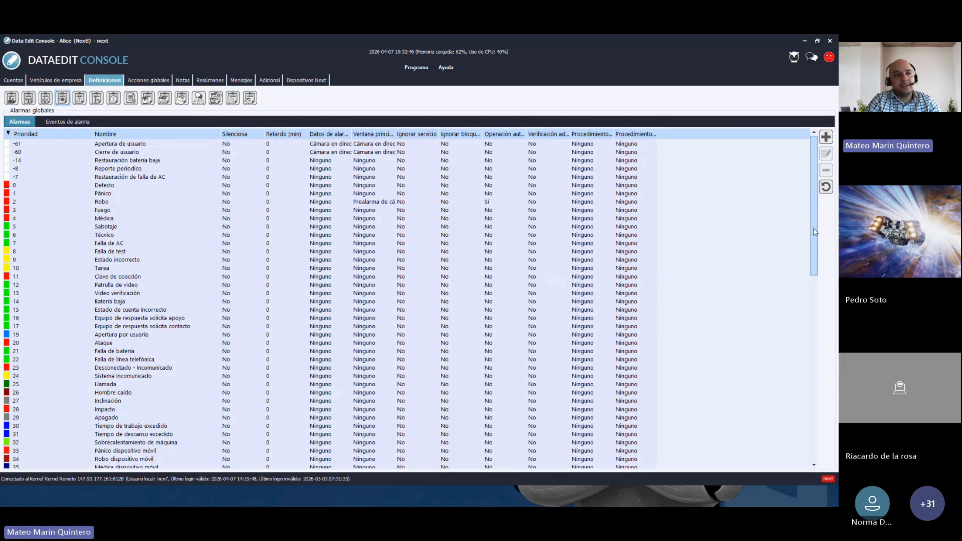
- Scroll through the alarm list and browse the Pánico, Robo and Fuego alarms, ending on Pánico
{"action": "left_click_drag", "start_coordinate": [815, 232], "coordinate": [817, 265]}
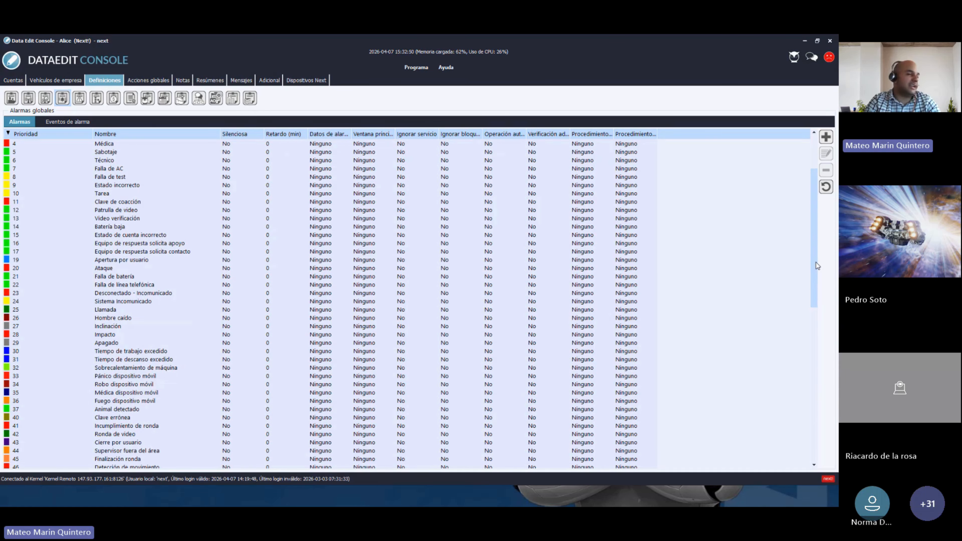
{"action": "left_click_drag", "start_coordinate": [816, 263], "coordinate": [817, 295]}
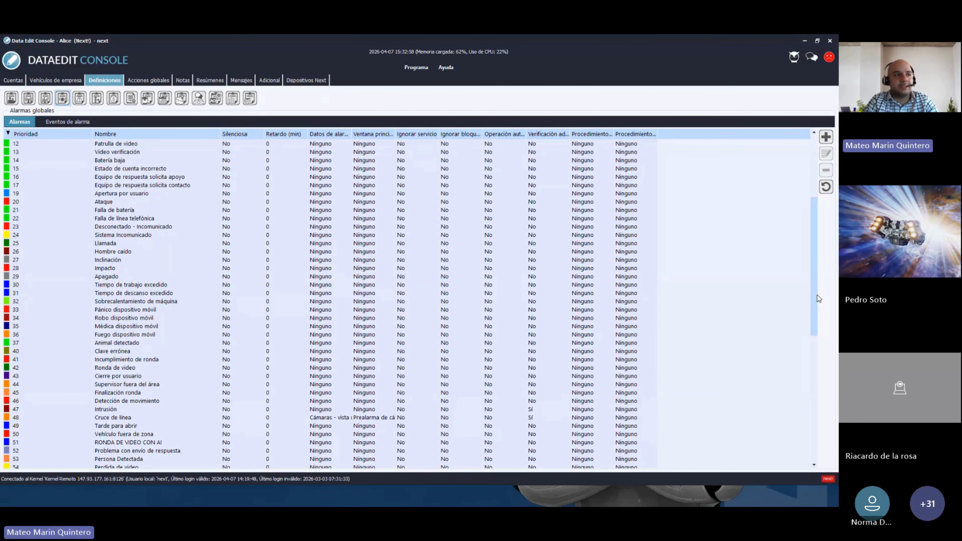
{"action": "left_click_drag", "start_coordinate": [818, 299], "coordinate": [811, 203]}
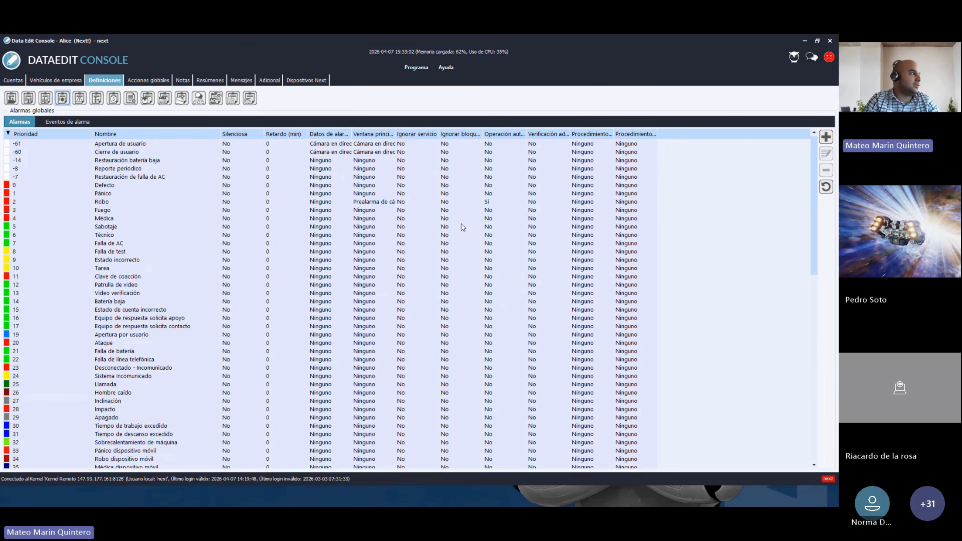
{"action": "left_click", "coordinate": [101, 194]}
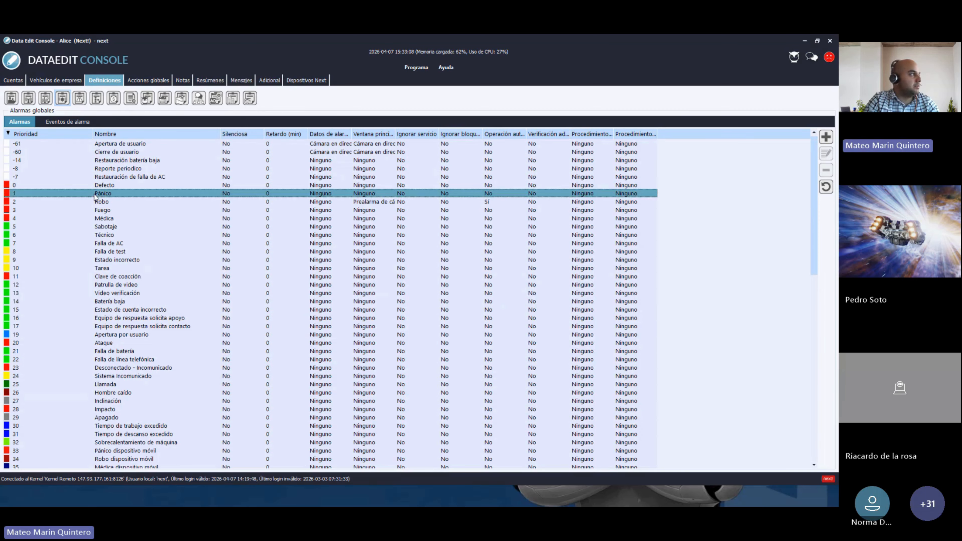
{"action": "left_click", "coordinate": [104, 202]}
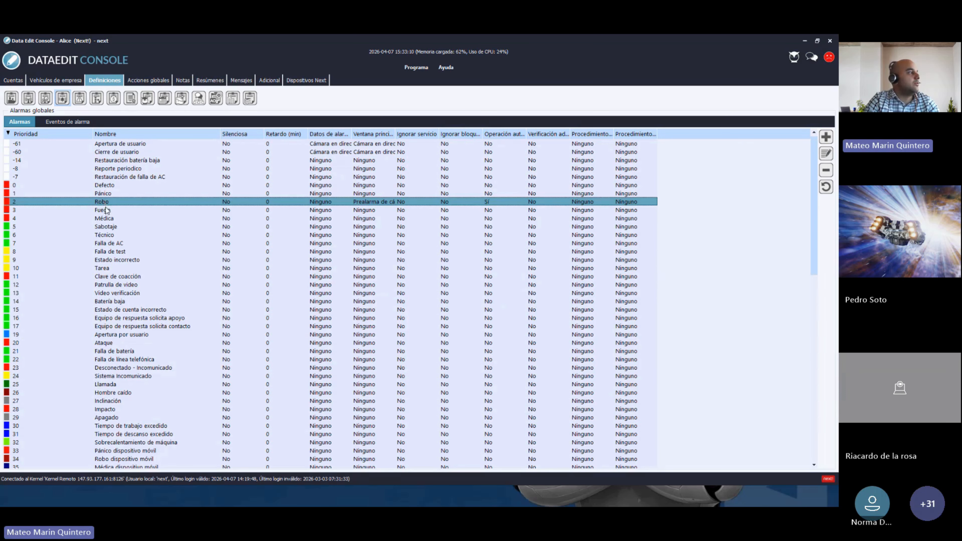
{"action": "left_click", "coordinate": [107, 211]}
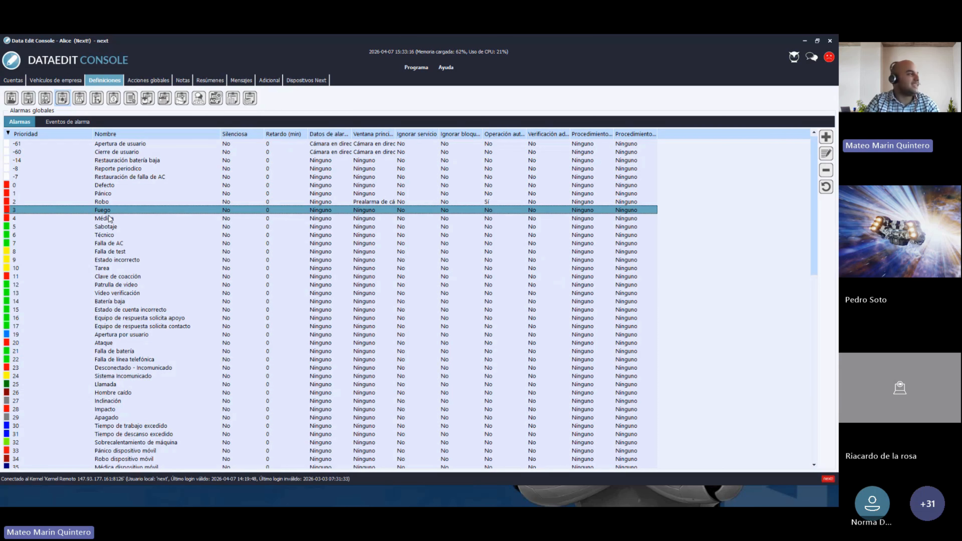
{"action": "left_click", "coordinate": [105, 194]}
{"action": "double_click", "coordinate": [105, 194]}
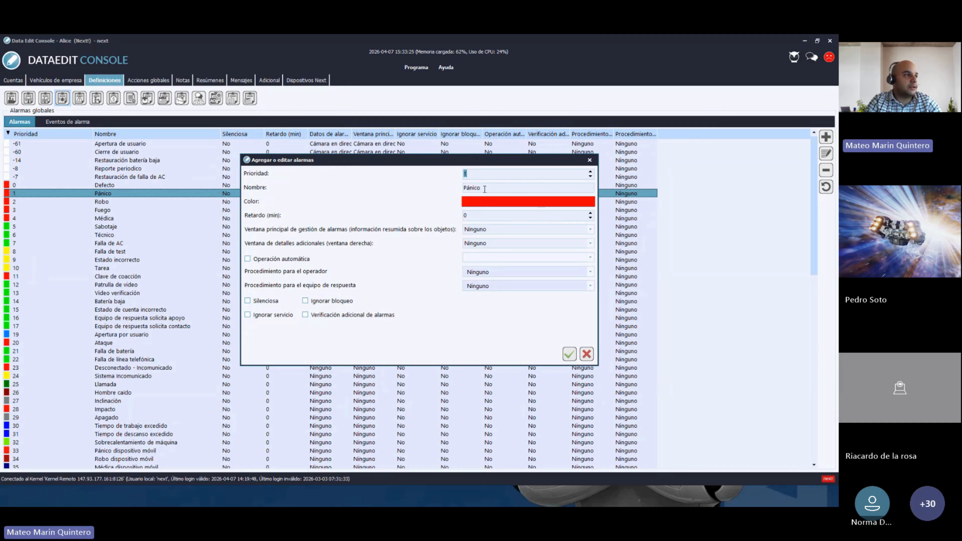
{"action": "left_click_drag", "start_coordinate": [484, 189], "coordinate": [457, 191]}
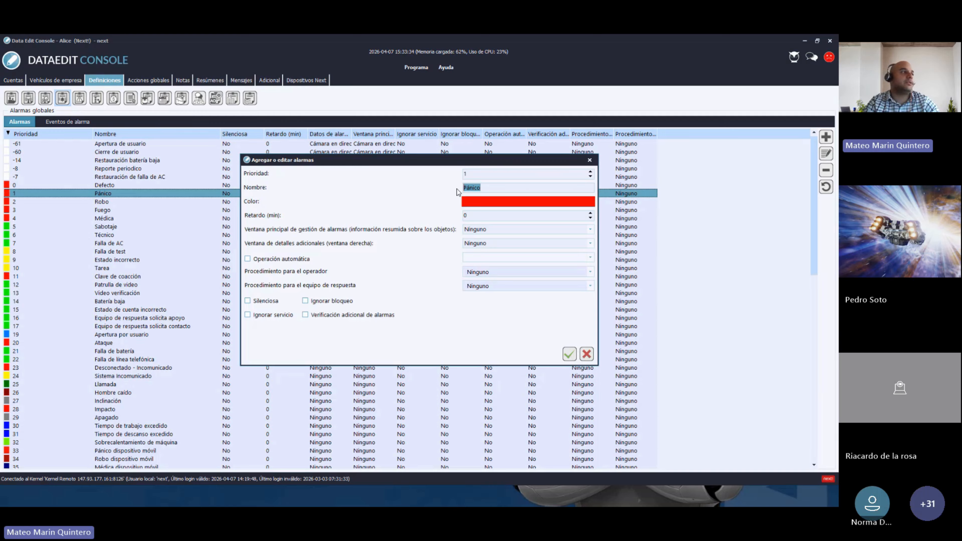
{"action": "left_click", "coordinate": [490, 204]}
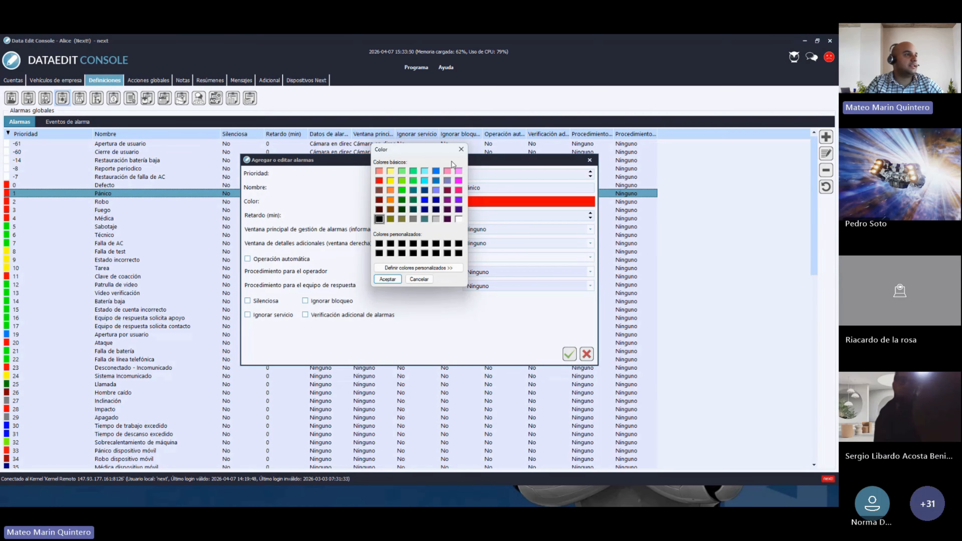
{"action": "left_click", "coordinate": [462, 149]}
{"action": "left_click", "coordinate": [590, 161]}
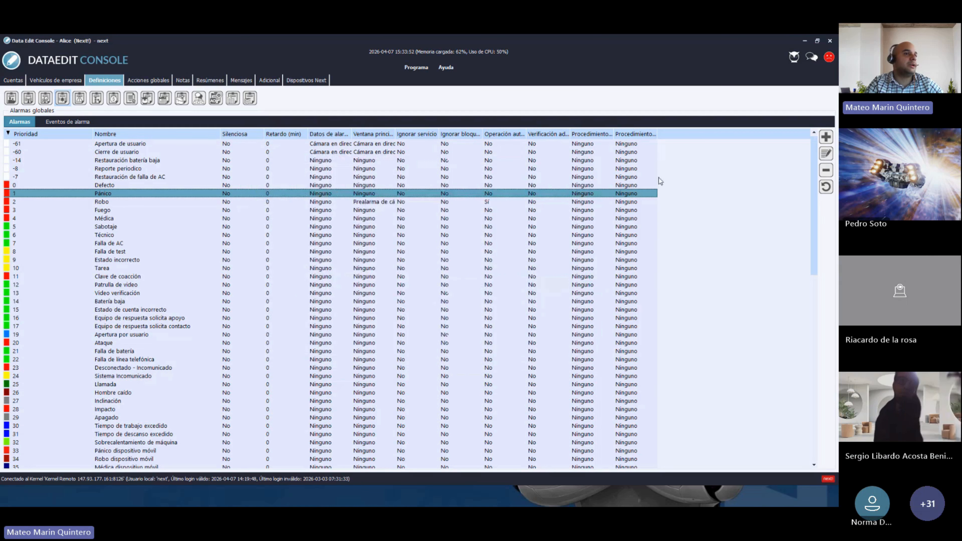
- Scroll down and open the priority 21 Falla de batería alarm for editing
{"action": "left_click_drag", "start_coordinate": [818, 213], "coordinate": [820, 230]}
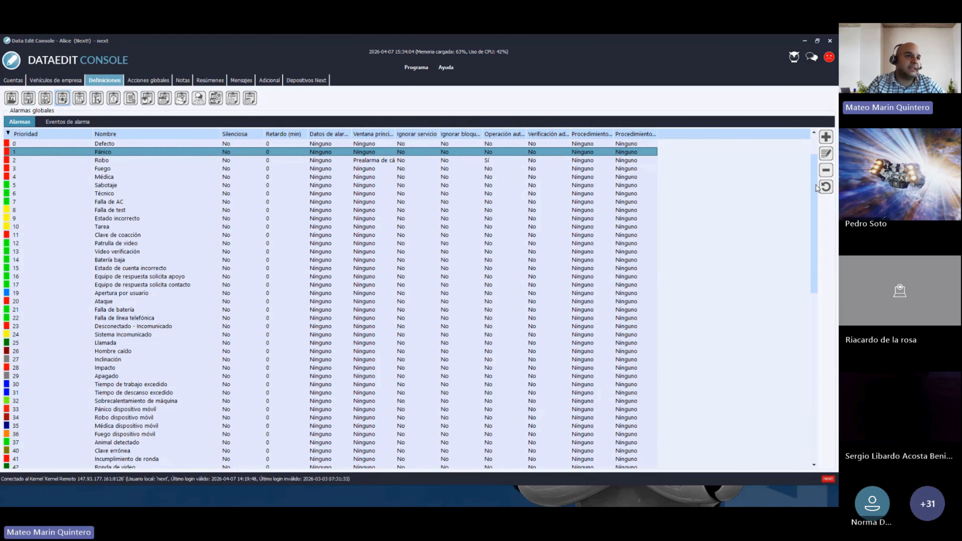
{"action": "left_click_drag", "start_coordinate": [815, 216], "coordinate": [819, 243]}
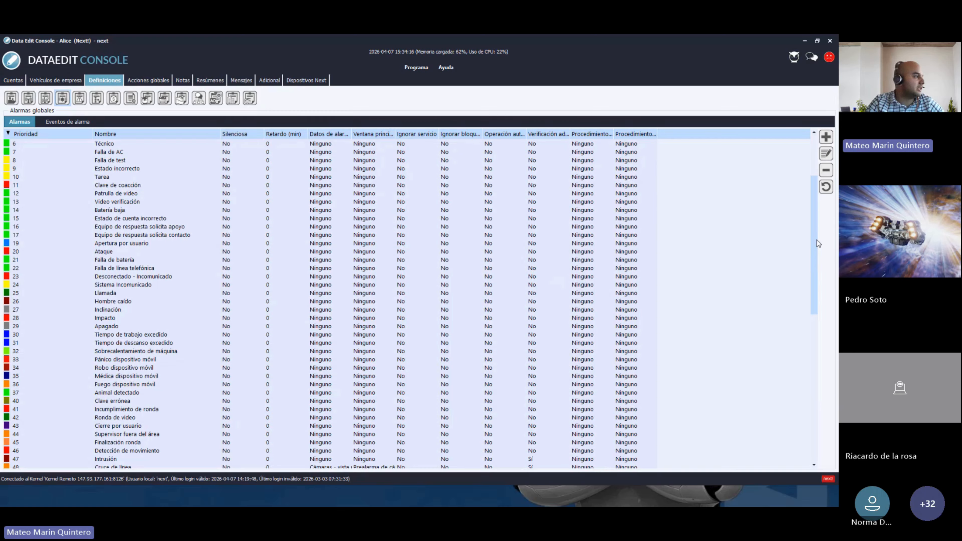
{"action": "double_click", "coordinate": [112, 262]}
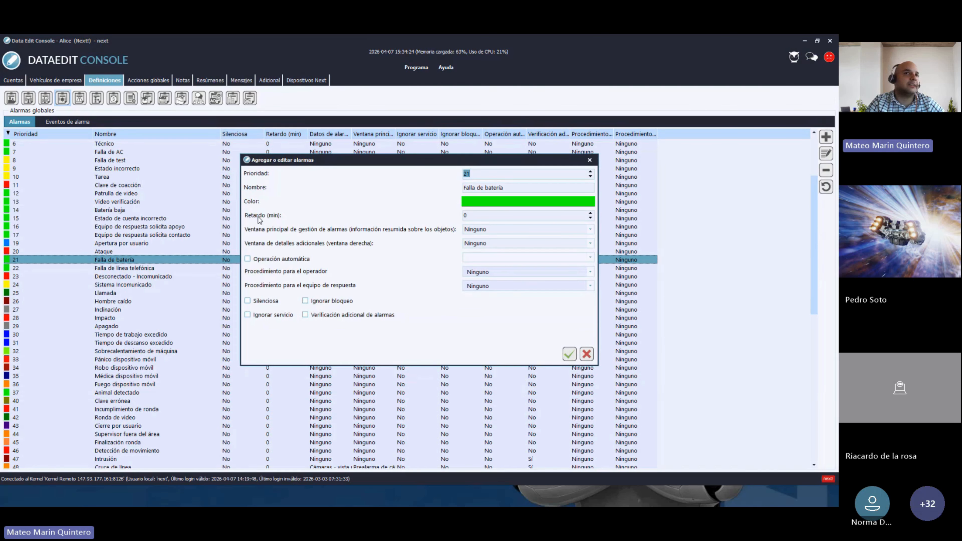
- Set the Falla de batería Retardo to 30 minutes, close it, and open the Robo alarm
{"action": "double_click", "coordinate": [472, 216]}
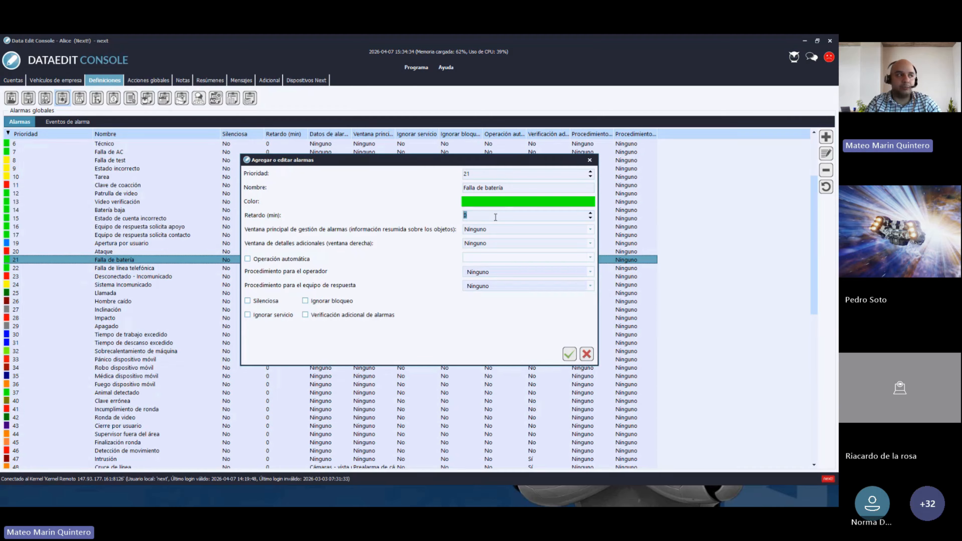
{"action": "type", "text": "30"}
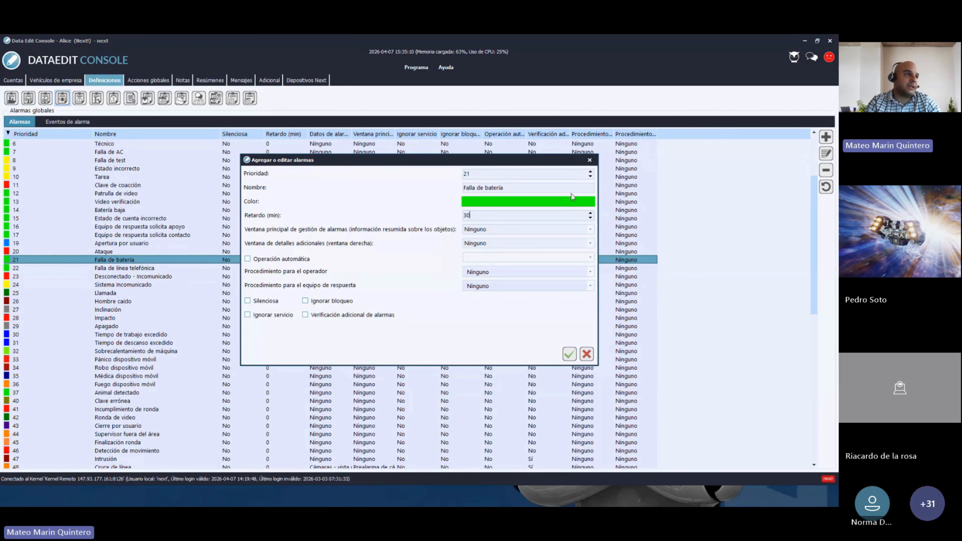
{"action": "left_click", "coordinate": [589, 160]}
{"action": "scroll", "coordinate": [125, 227], "scroll_direction": "up", "scroll_amount": 4}
{"action": "double_click", "coordinate": [103, 202]}
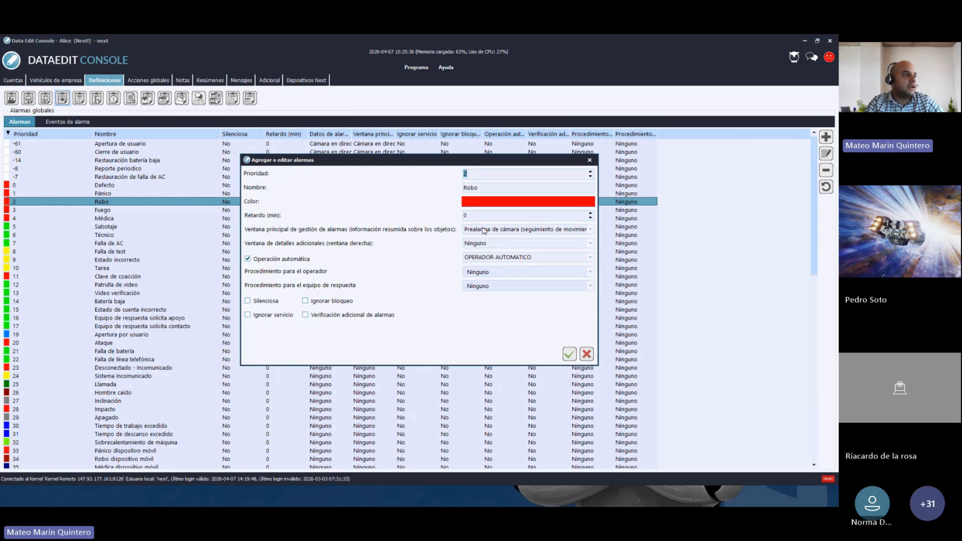
- Check the Robo alarm's main and additional-details window options without changing them, then save
{"action": "left_click", "coordinate": [527, 230]}
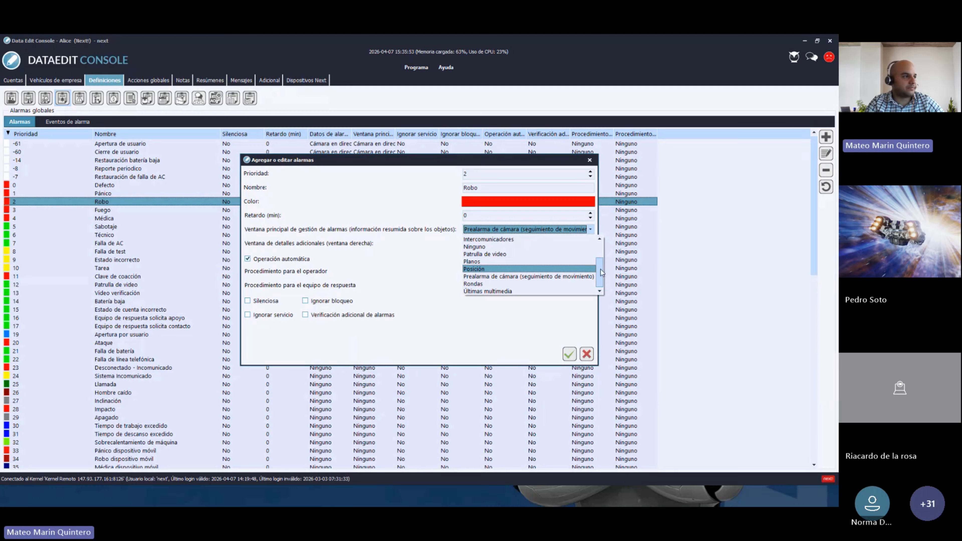
{"action": "left_click_drag", "start_coordinate": [602, 272], "coordinate": [599, 254]}
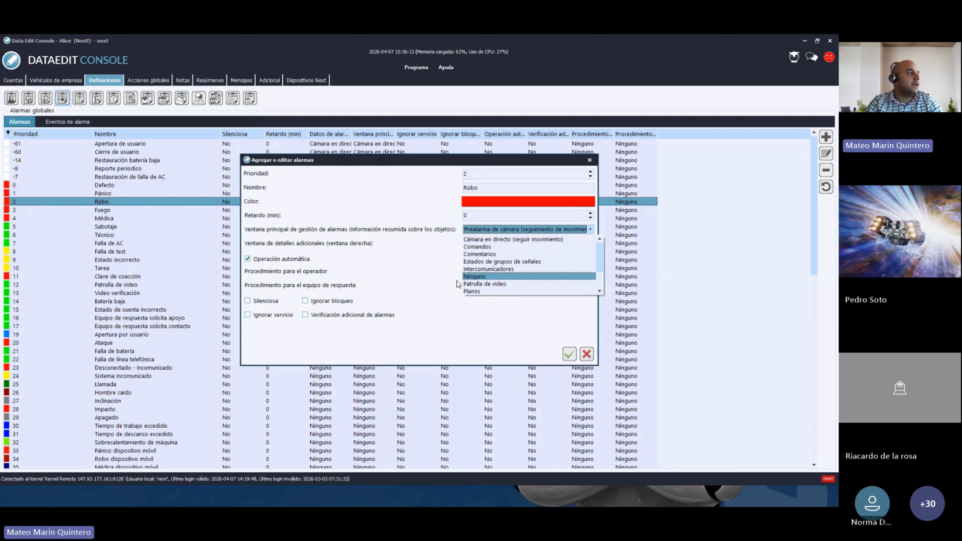
{"action": "left_click", "coordinate": [444, 293]}
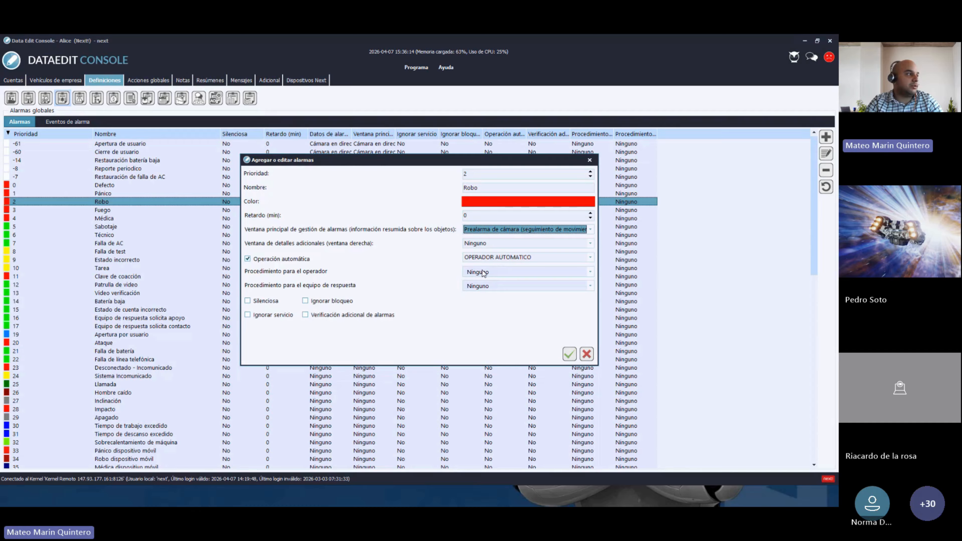
{"action": "left_click", "coordinate": [492, 244]}
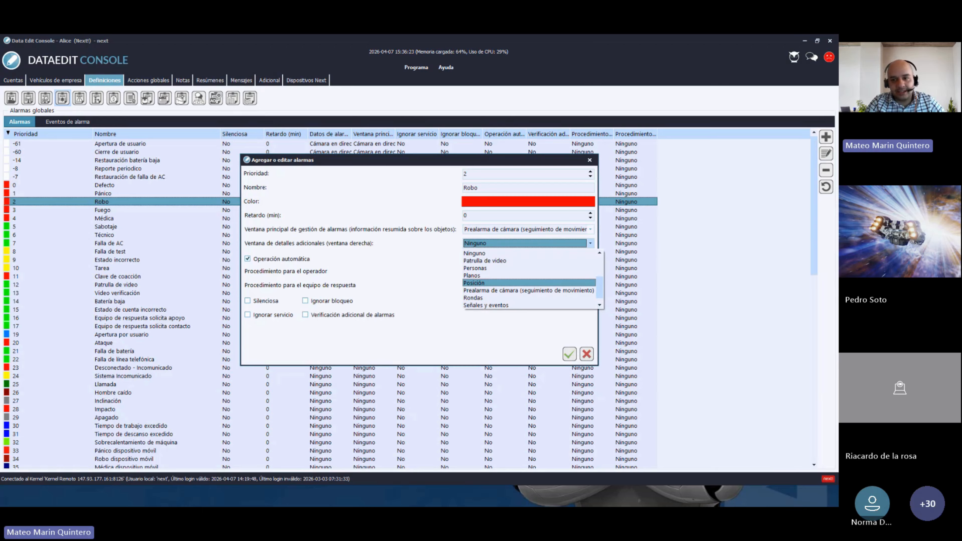
{"action": "key", "text": "Escape"}
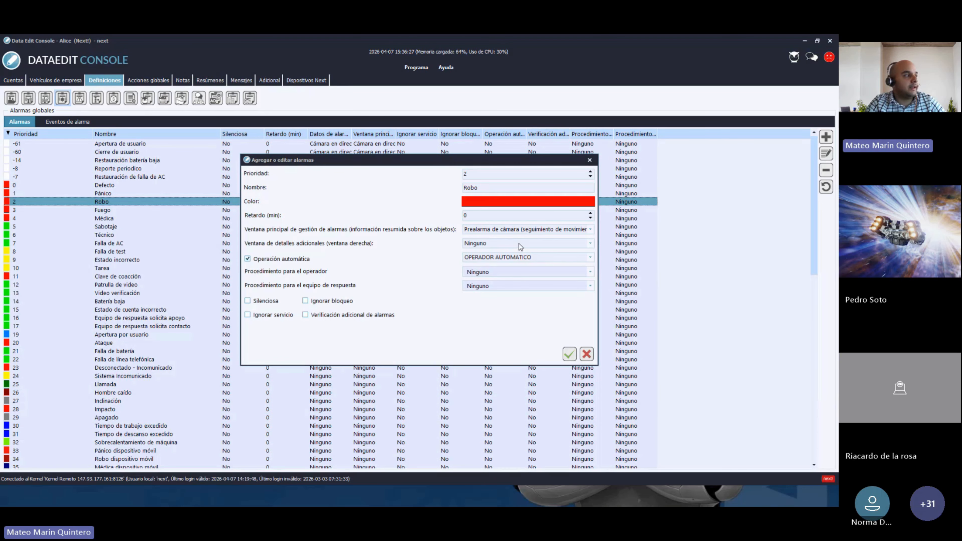
{"action": "left_click", "coordinate": [508, 245]}
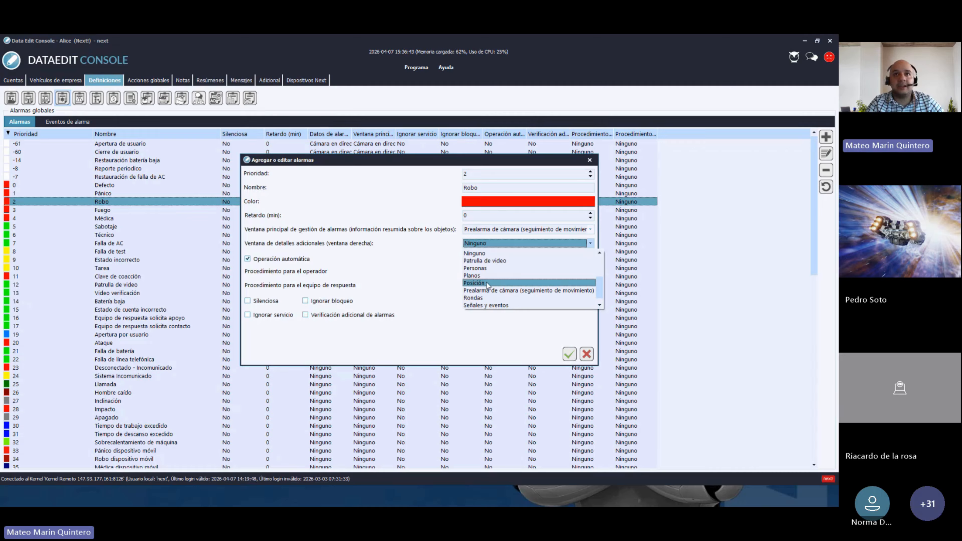
{"action": "left_click", "coordinate": [591, 166]}
{"action": "left_click", "coordinate": [590, 162]}
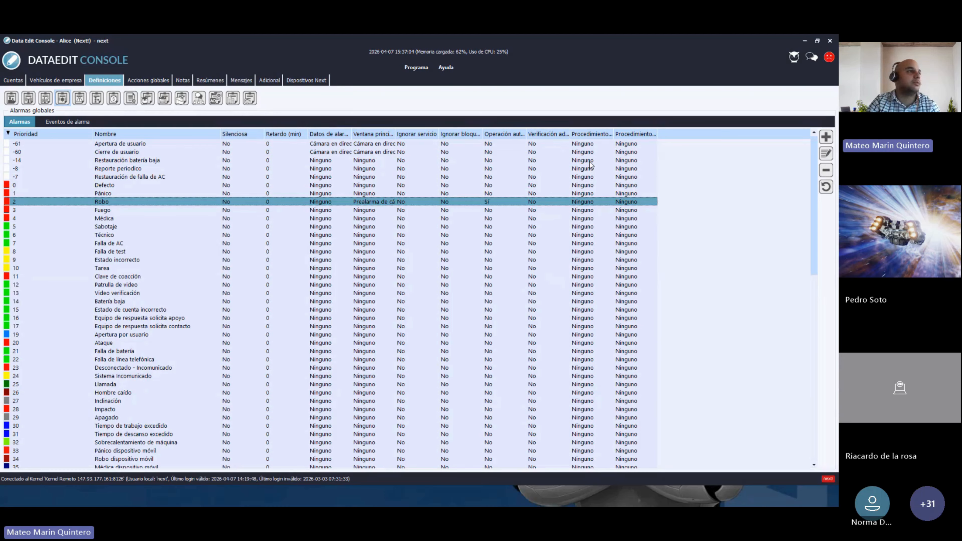
{"action": "left_click", "coordinate": [826, 137]}
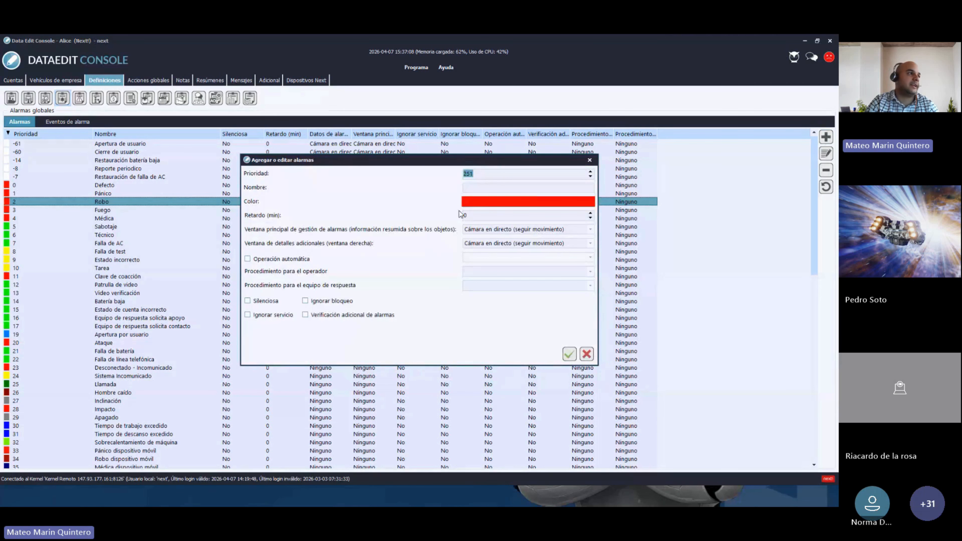
{"action": "left_click", "coordinate": [484, 175]}
{"action": "left_click_drag", "start_coordinate": [483, 177], "coordinate": [464, 177]}
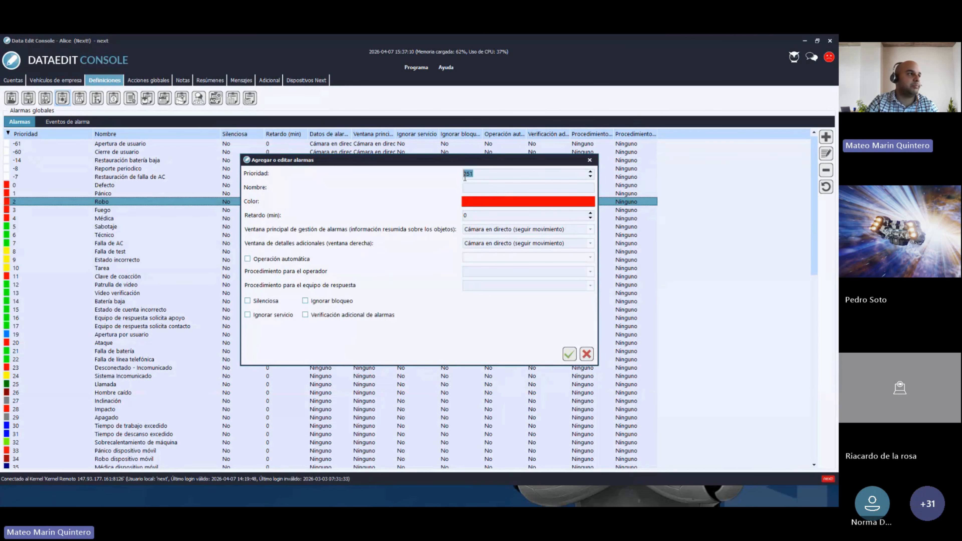
{"action": "left_click", "coordinate": [480, 187]}
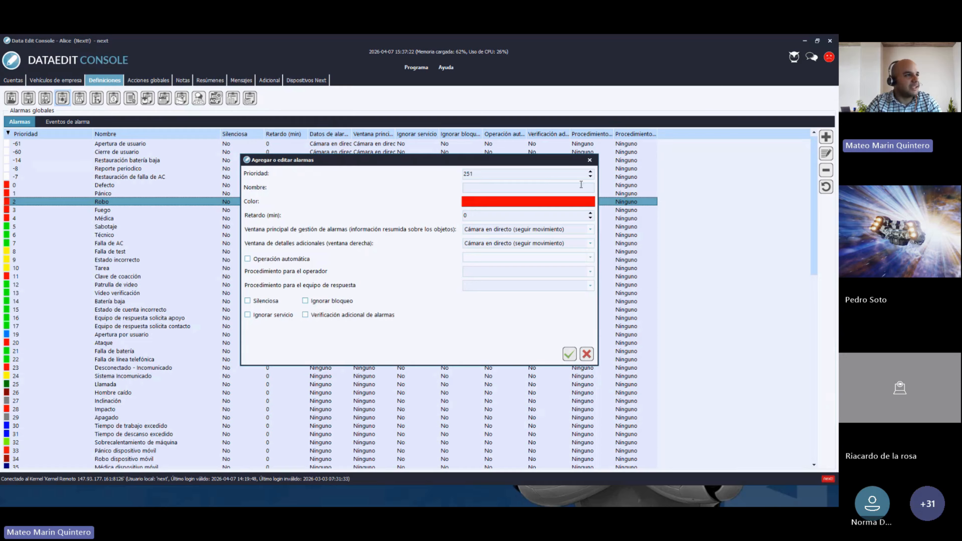
{"action": "left_click", "coordinate": [589, 161]}
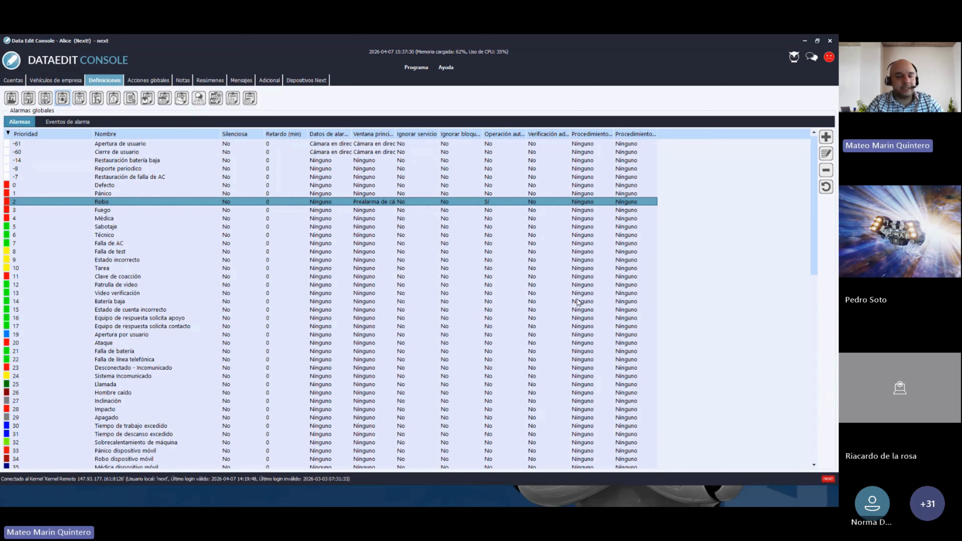
{"action": "left_click", "coordinate": [8, 195]}
{"action": "left_click", "coordinate": [12, 202]}
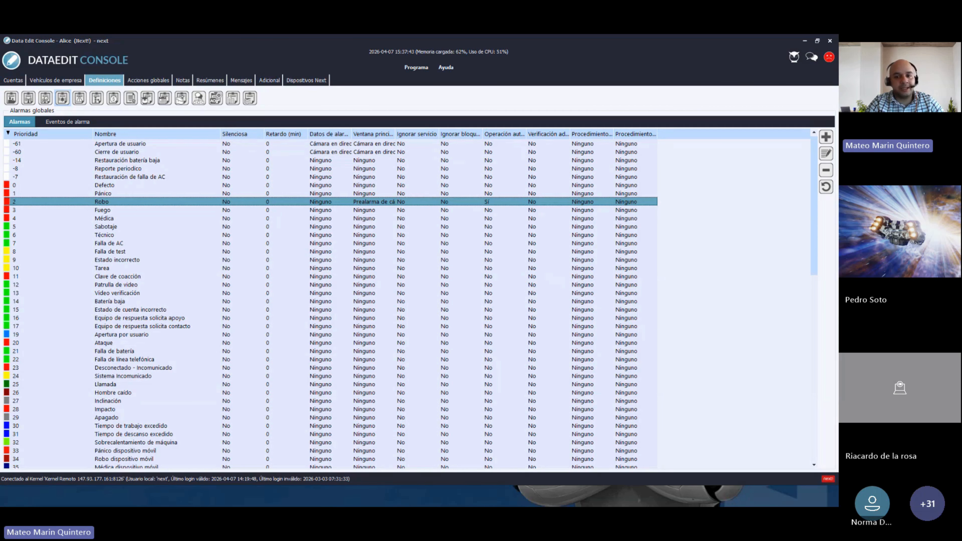
{"action": "left_click", "coordinate": [101, 194]}
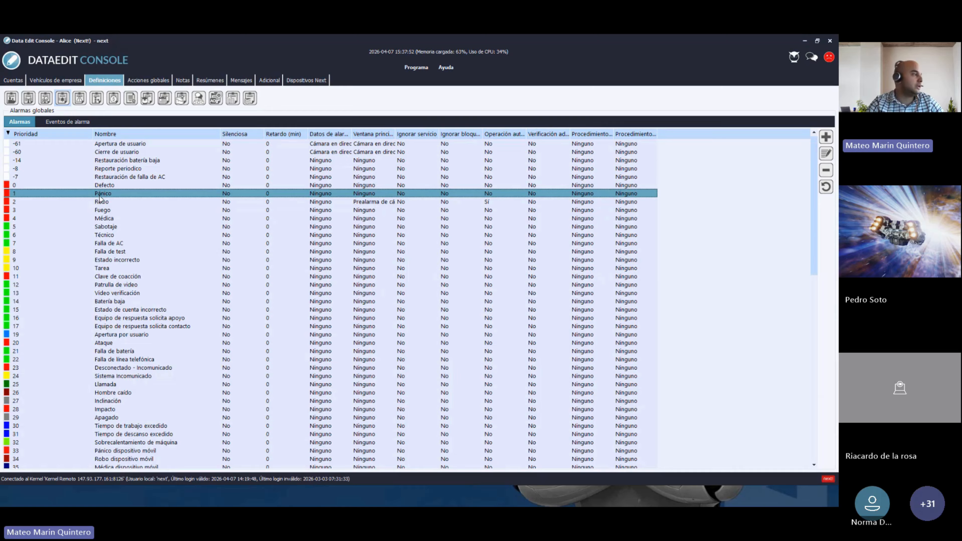
{"action": "left_click", "coordinate": [107, 302]}
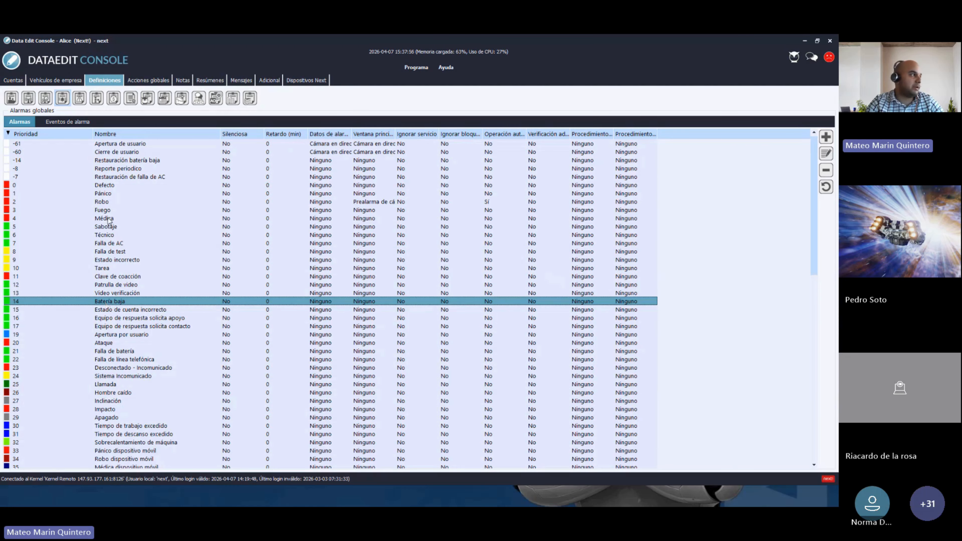
{"action": "left_click", "coordinate": [101, 195]}
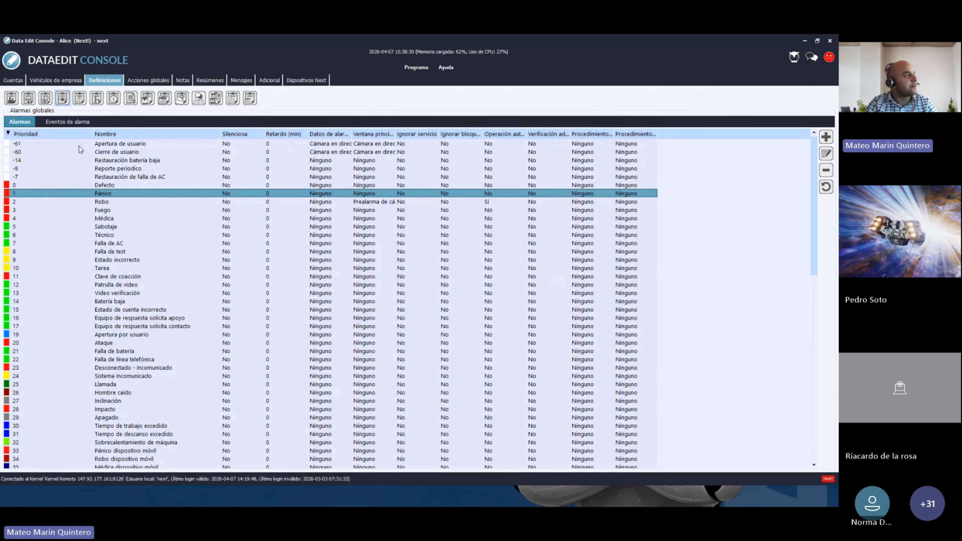
- Open the Cuentas section and browse all accounts, unassigned accounts, then CELL LAB's accounts
{"action": "left_click", "coordinate": [14, 80]}
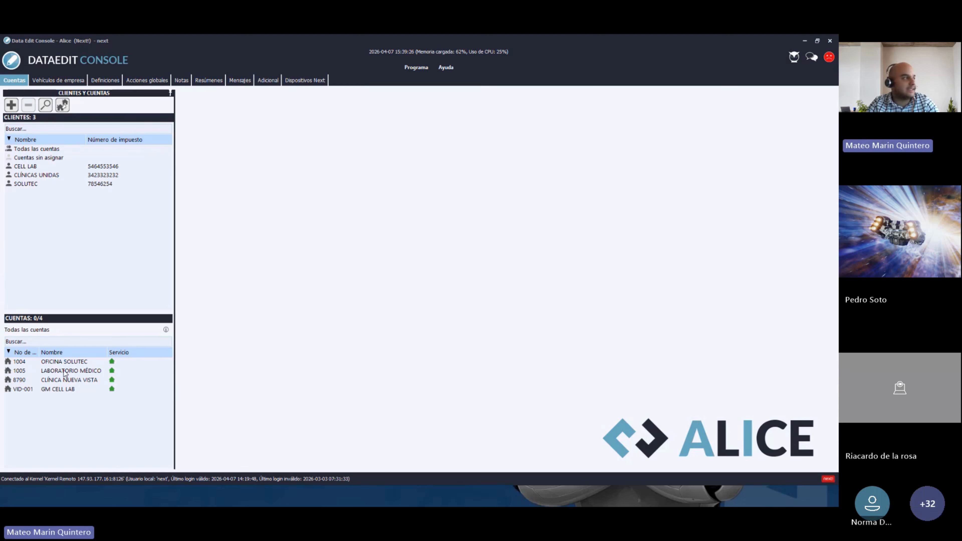
{"action": "left_click", "coordinate": [34, 151]}
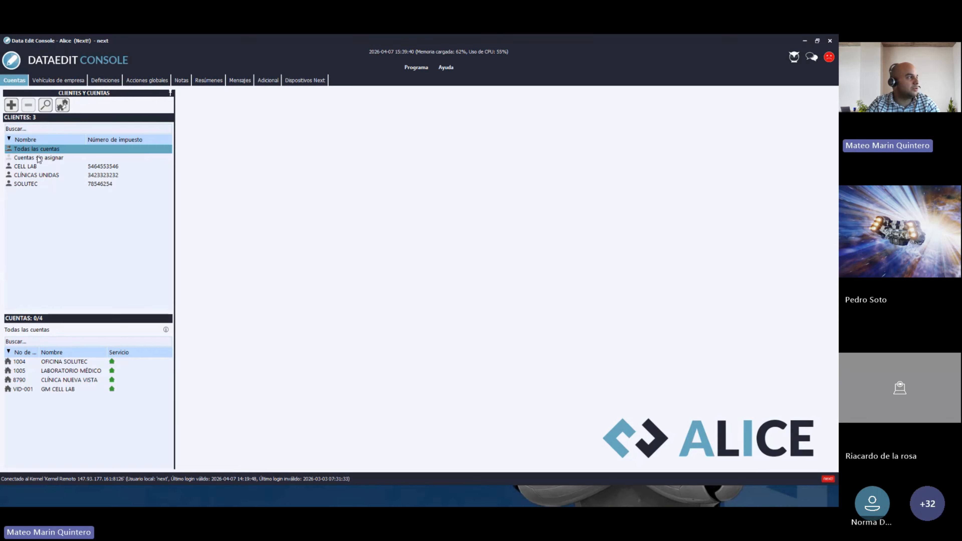
{"action": "left_click", "coordinate": [39, 160]}
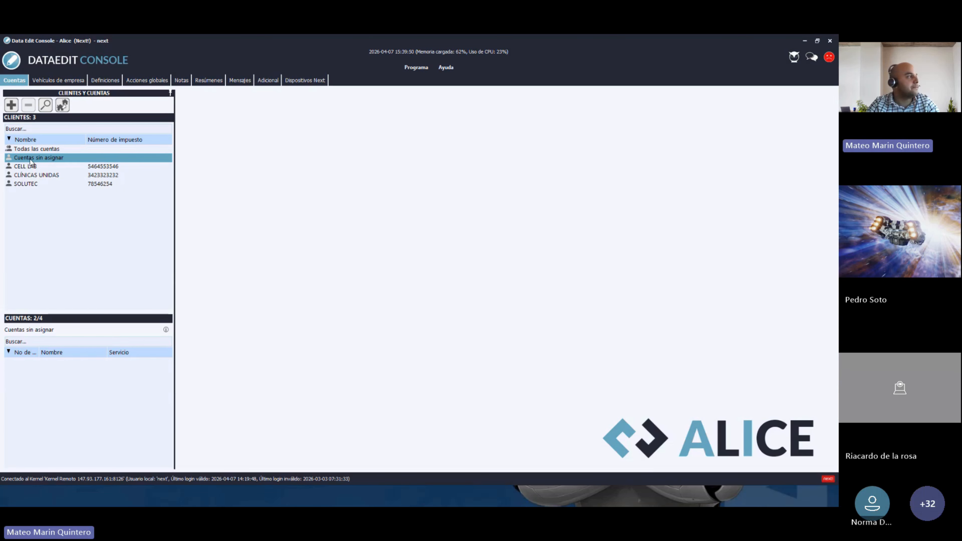
{"action": "left_click", "coordinate": [29, 167]}
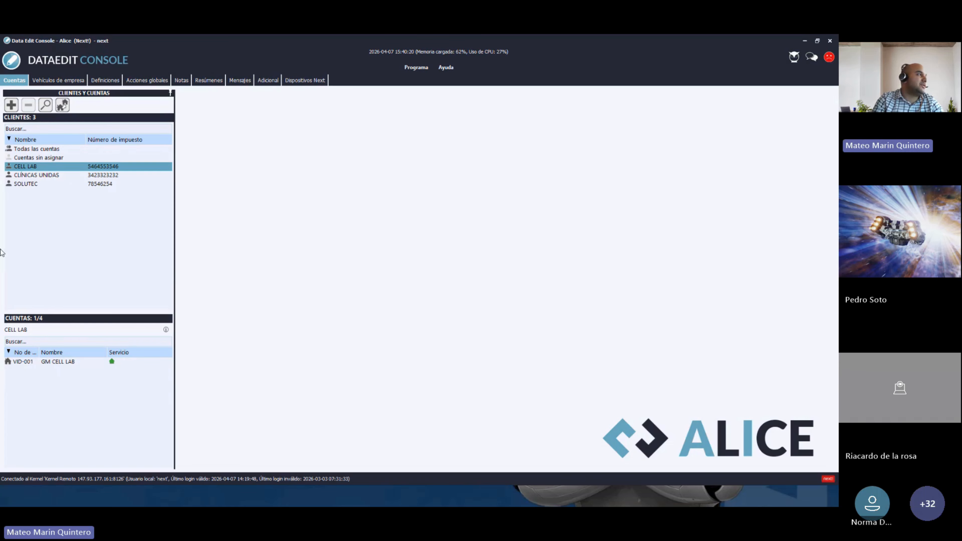
- Show CLÍNICAS UNIDAS's accounts, then SOLUTEC's single OFICINA SOLUTEC account
{"action": "left_click", "coordinate": [31, 177]}
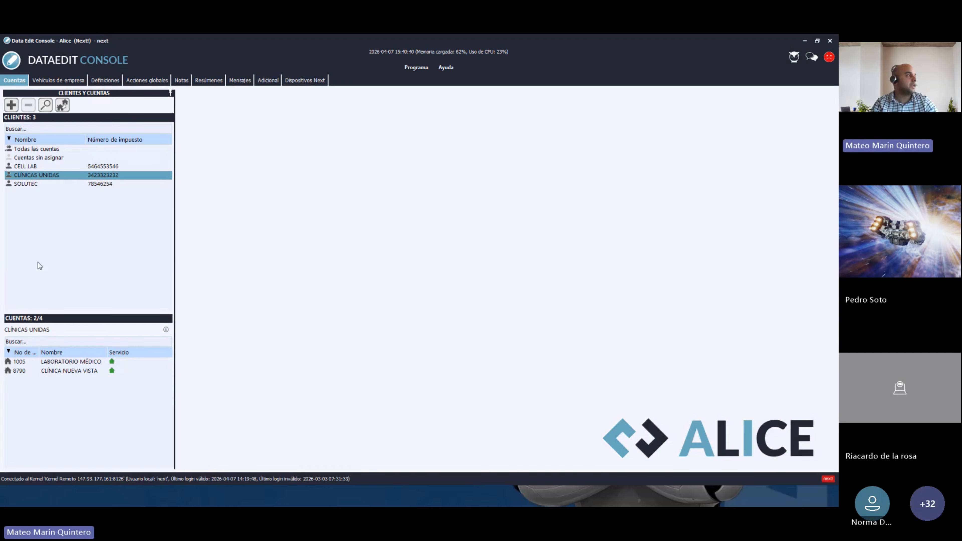
{"action": "left_click", "coordinate": [22, 184]}
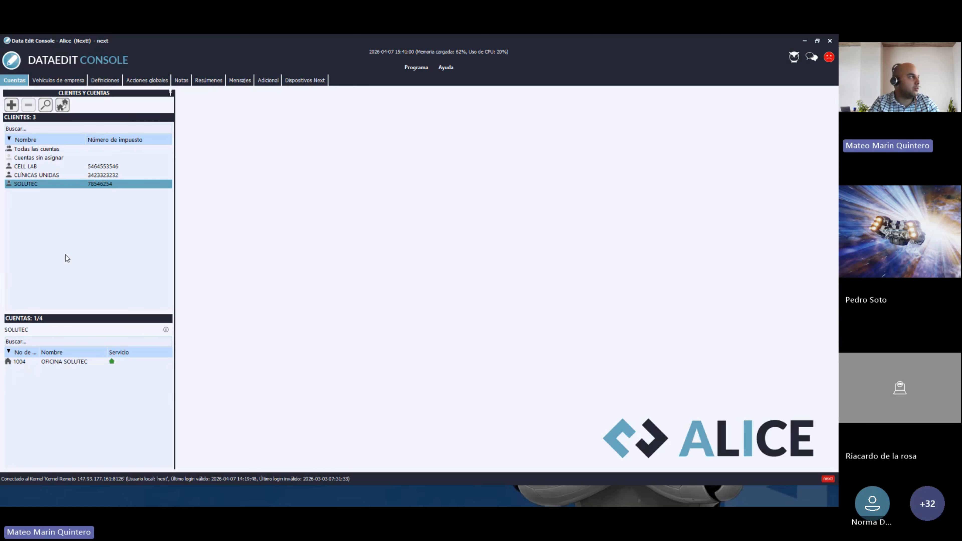
- Start a new entry in Nueva cuenta o cliente, switching between client and account types
{"action": "left_click", "coordinate": [11, 106]}
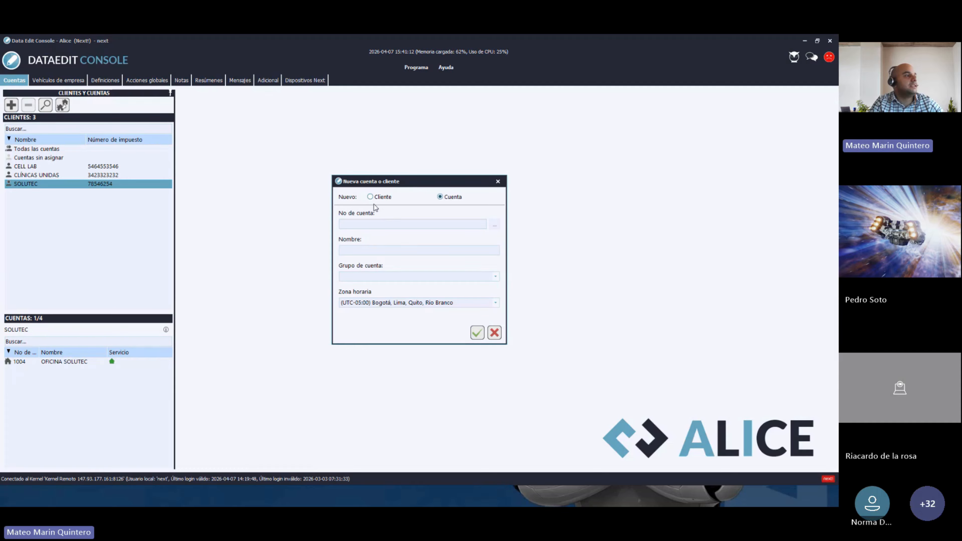
{"action": "left_click", "coordinate": [370, 197]}
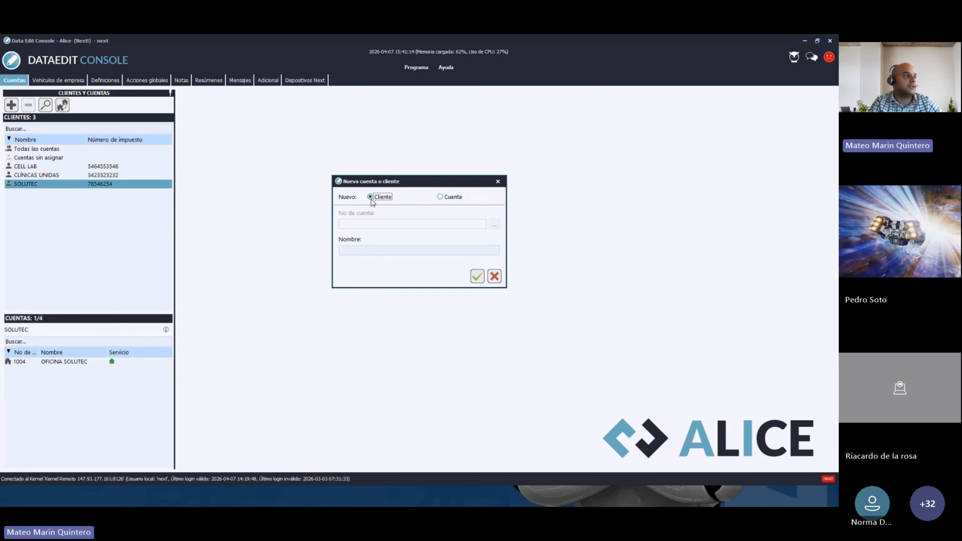
{"action": "left_click", "coordinate": [445, 199]}
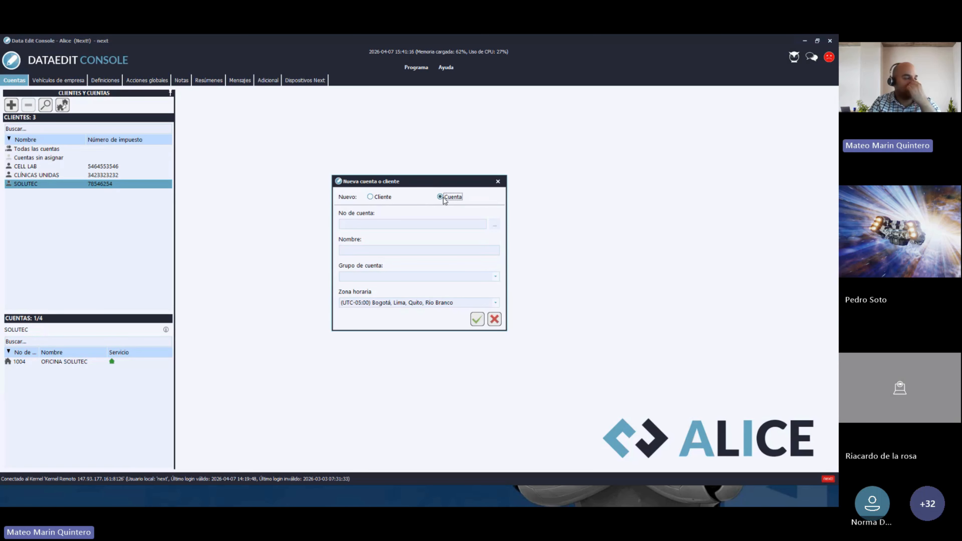
{"action": "left_click", "coordinate": [371, 197]}
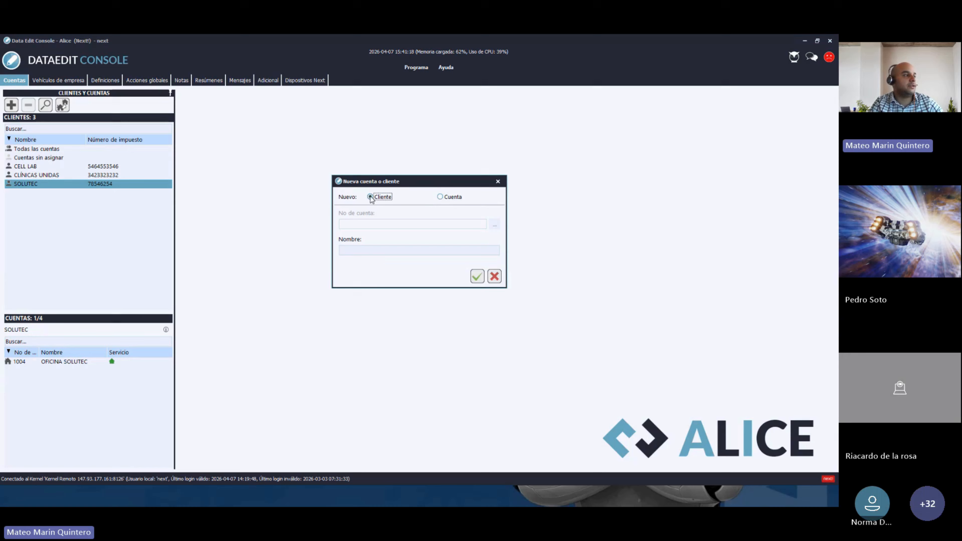
{"action": "left_click", "coordinate": [349, 251]}
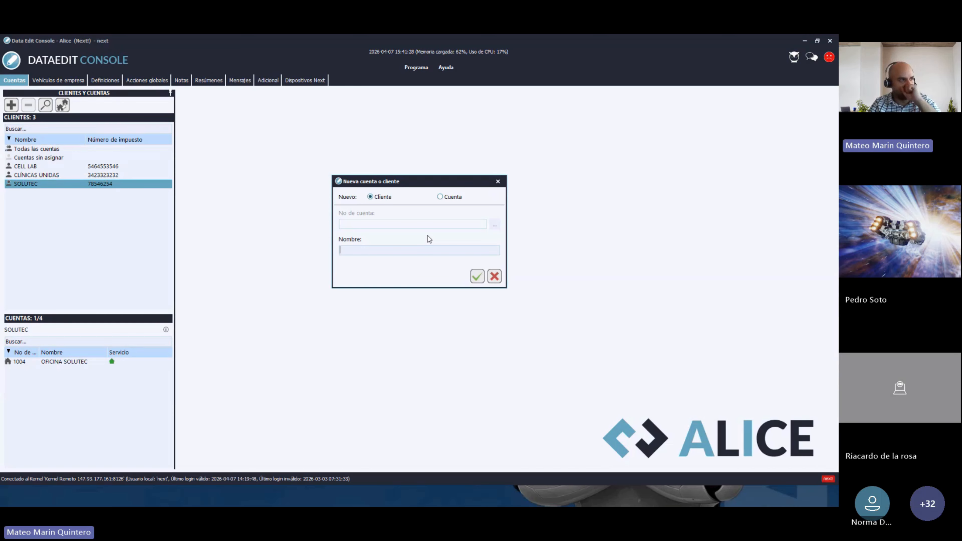
{"action": "left_click", "coordinate": [442, 200]}
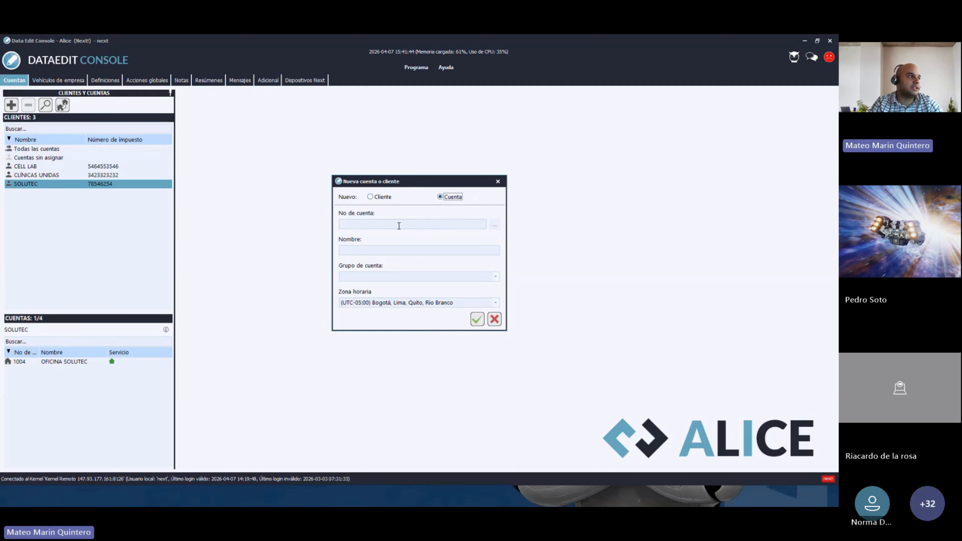
- Try account numbers IP-, GPRS and 9898, erase them, and close the form unsaved
{"action": "left_click", "coordinate": [370, 225]}
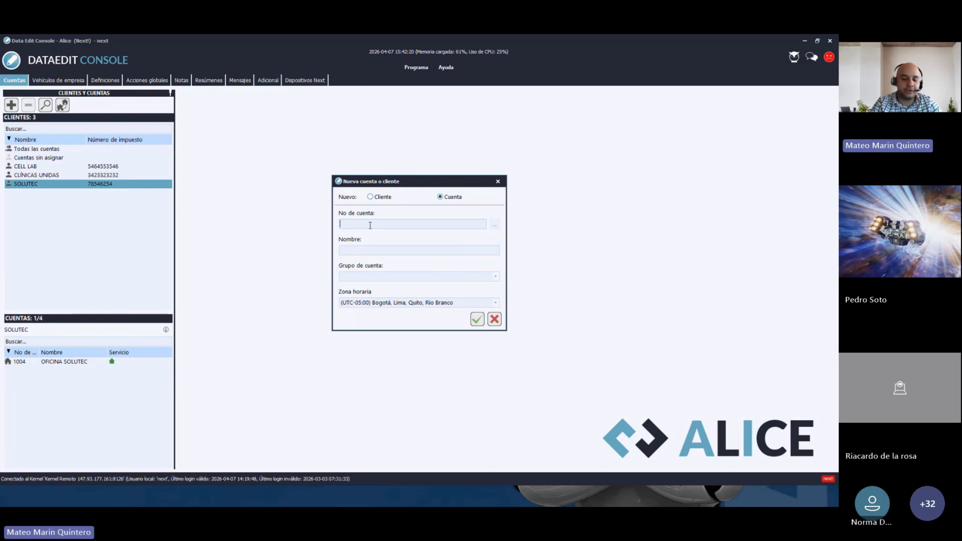
{"action": "type", "text": "IP"}
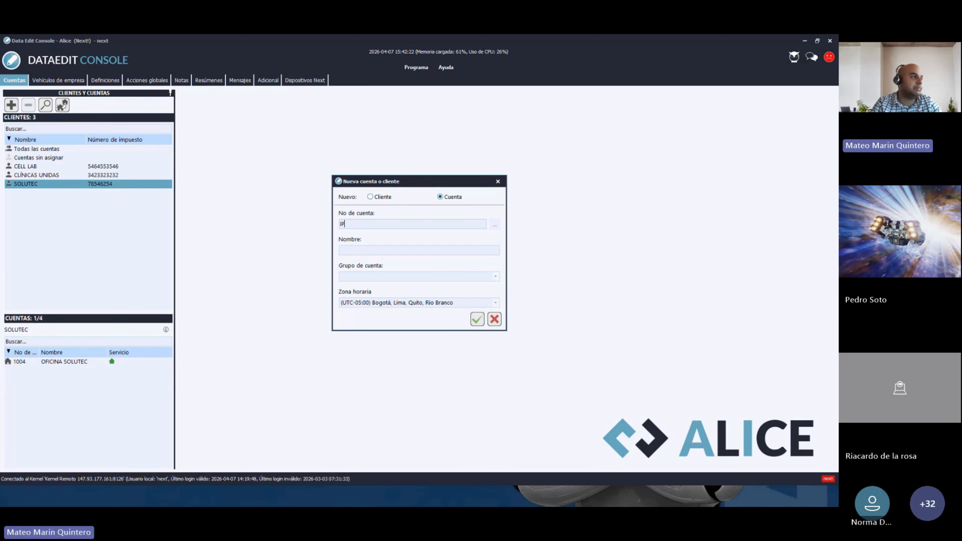
{"action": "type", "text": "-"}
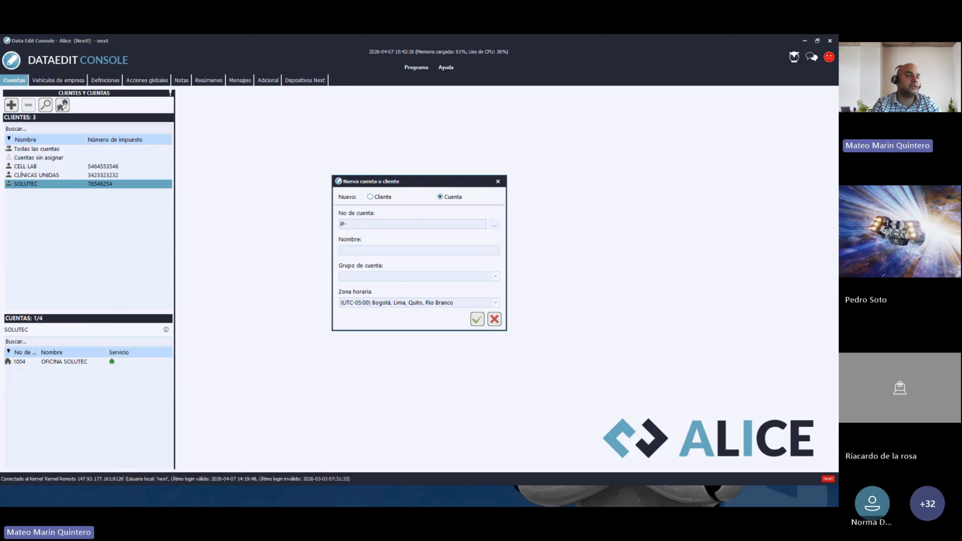
{"action": "key", "text": "BackSpace"}
{"action": "key", "text": "BackSpace"}
{"action": "key", "text": "BackSpace"}
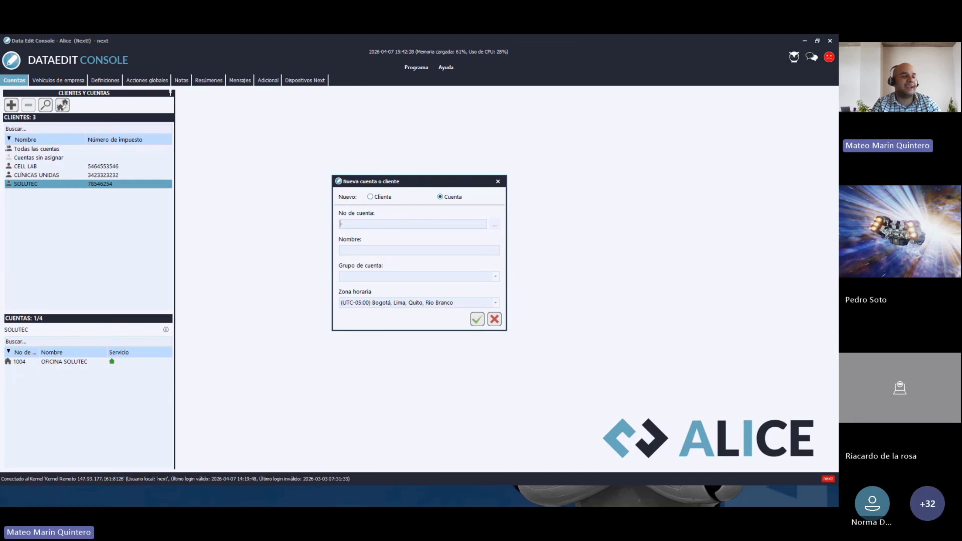
{"action": "type", "text": "GPRS-"}
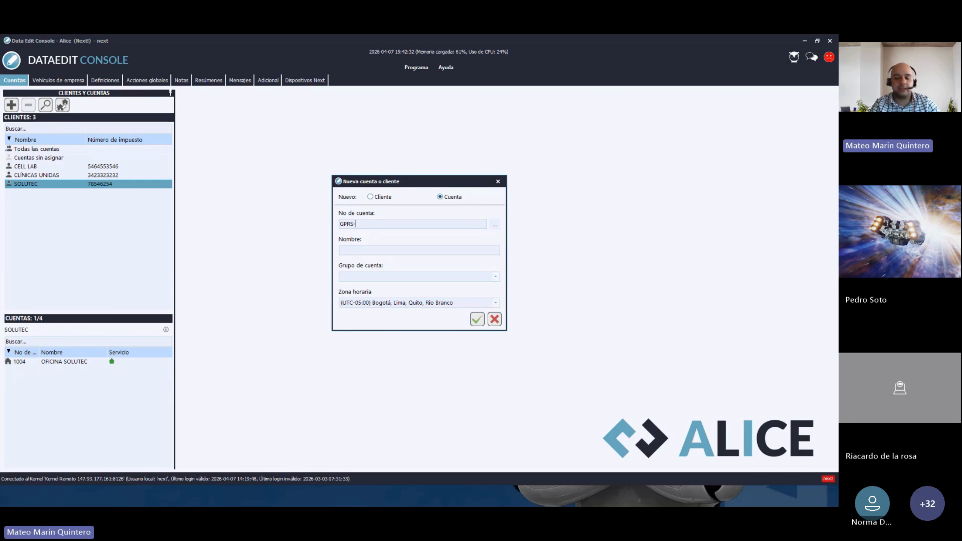
{"action": "key", "text": "BackSpace"}
{"action": "key", "text": "BackSpace"}
{"action": "key", "text": "BackSpace"}
{"action": "key", "text": "BackSpace"}
{"action": "key", "text": "BackSpace"}
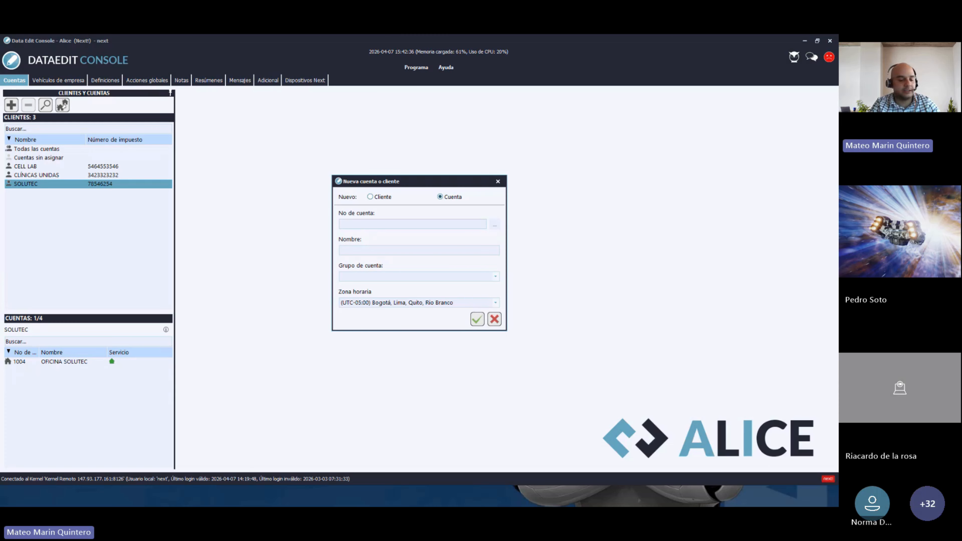
{"action": "type", "text": "9898"}
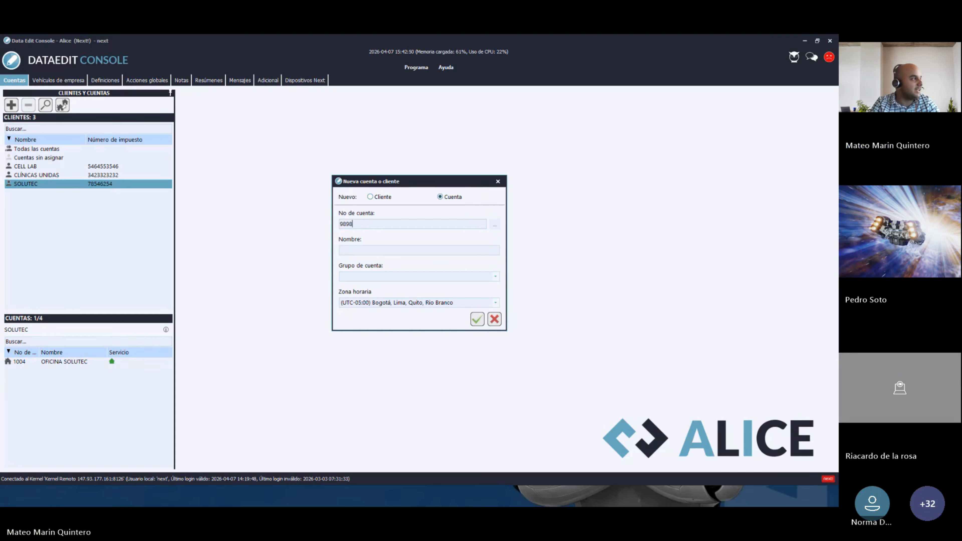
{"action": "key", "text": "BackSpace"}
{"action": "key", "text": "BackSpace"}
{"action": "key", "text": "BackSpace"}
{"action": "key", "text": "BackSpace"}
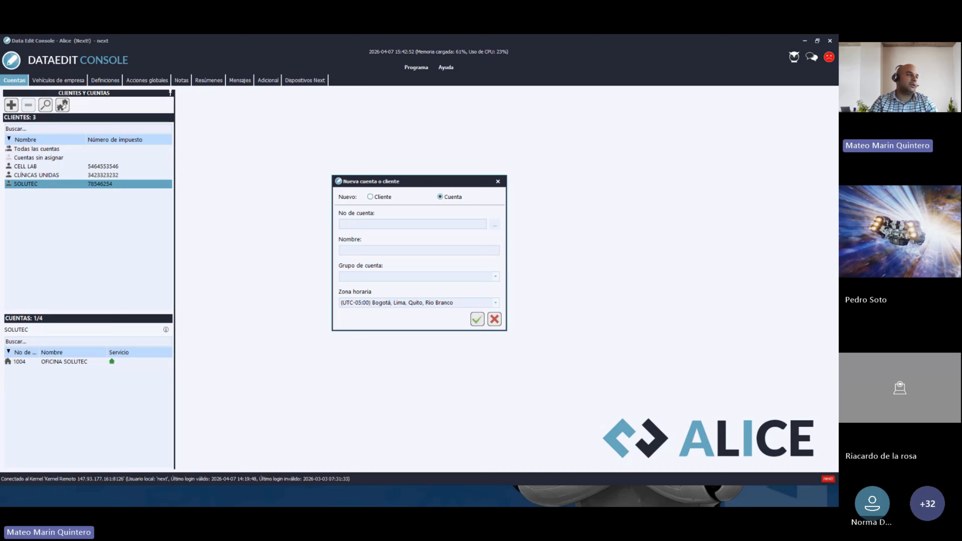
{"action": "left_click", "coordinate": [498, 182]}
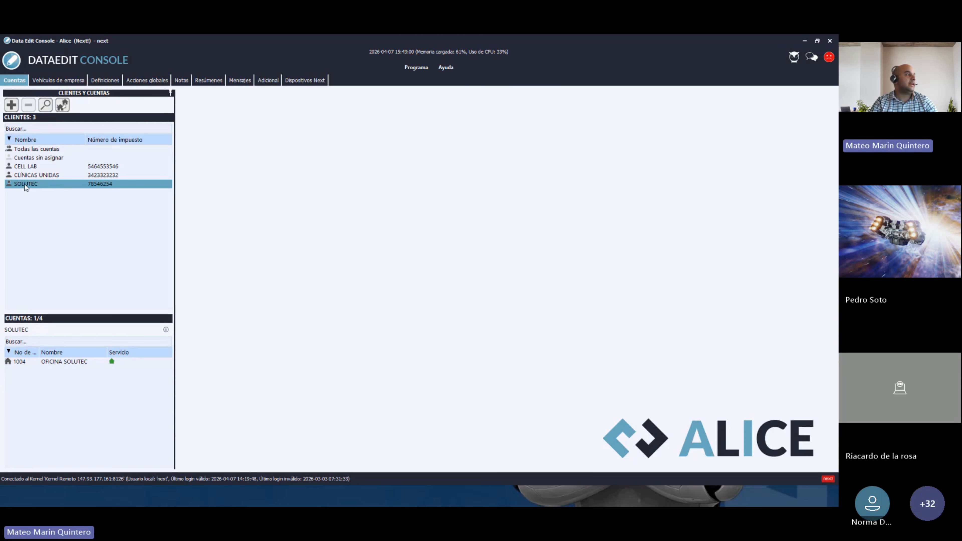
- Open and close the SOLUTEC client form and new-account dialog, then list all four accounts
{"action": "double_click", "coordinate": [42, 185]}
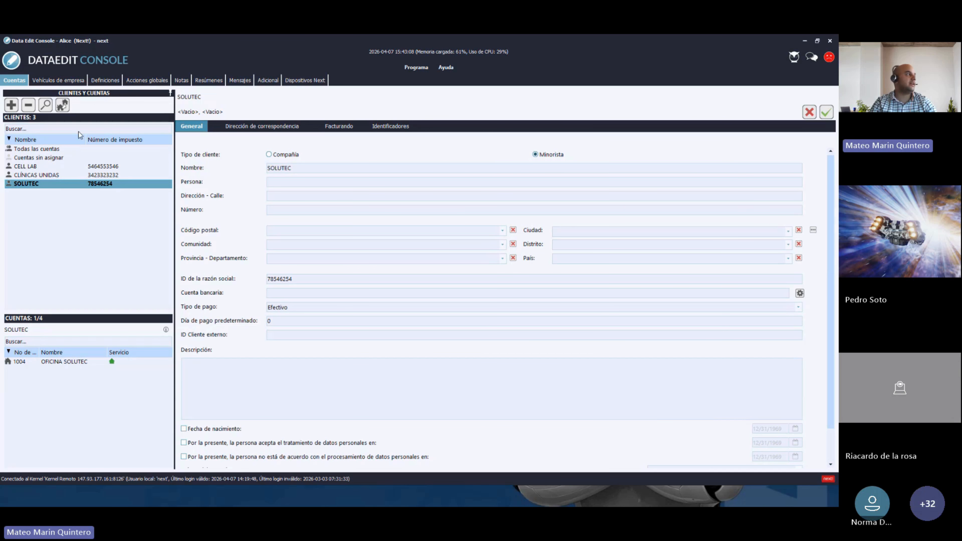
{"action": "left_click", "coordinate": [11, 105]}
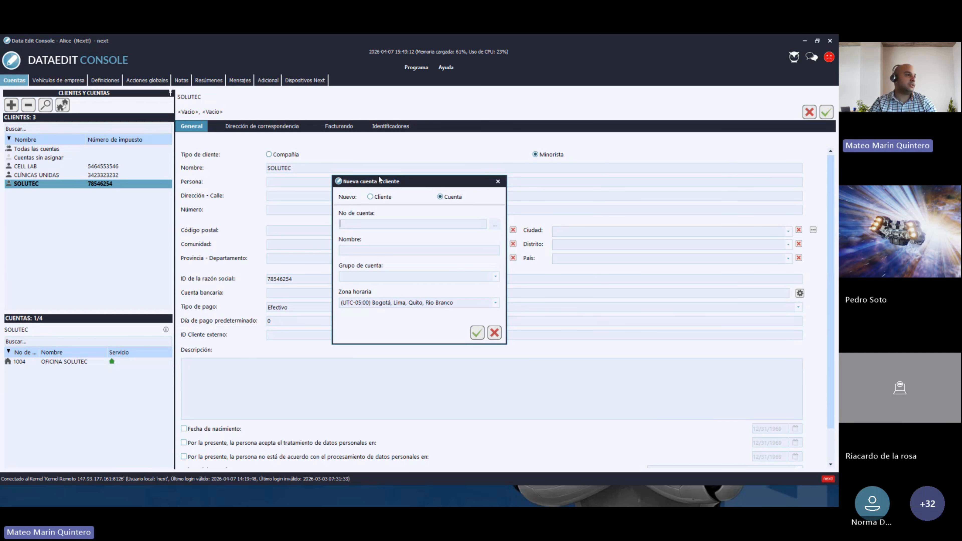
{"action": "left_click", "coordinate": [498, 181]}
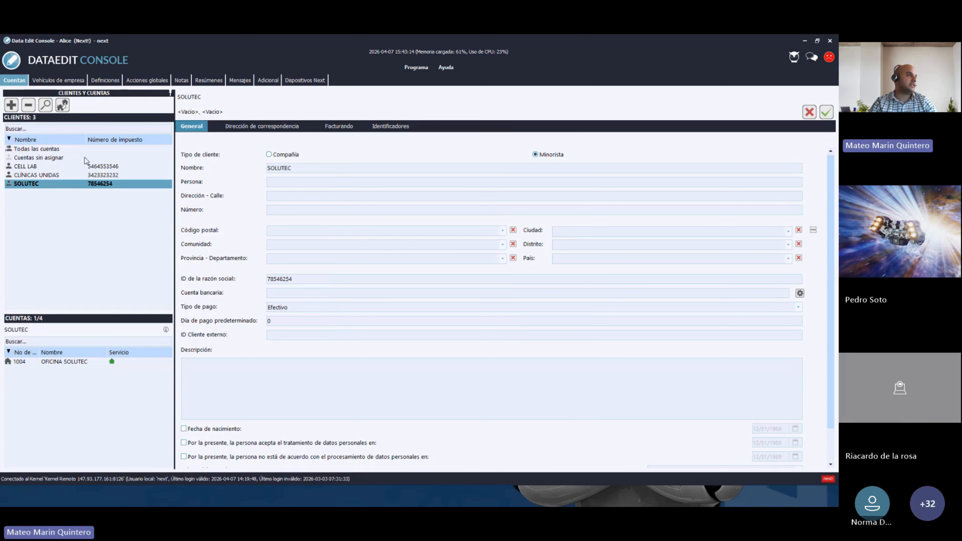
{"action": "left_click", "coordinate": [810, 112]}
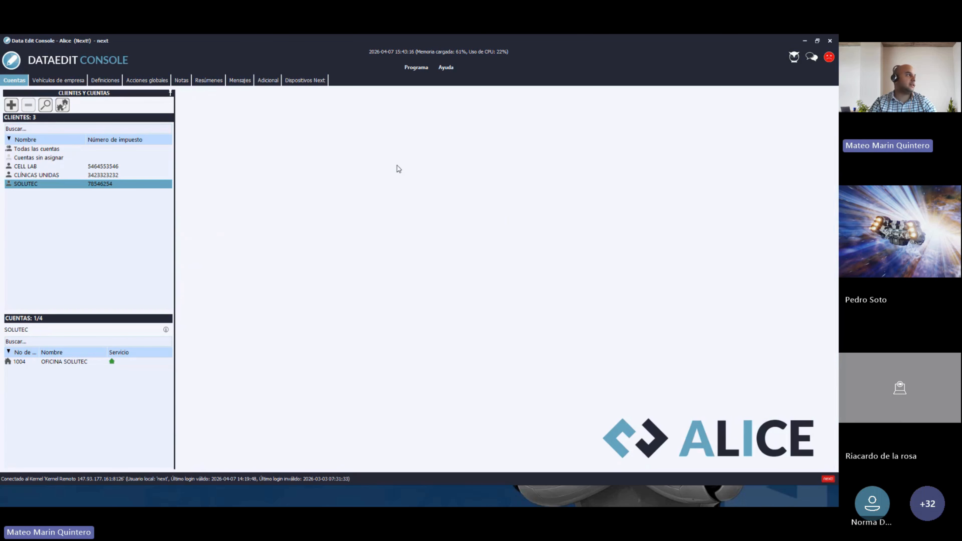
{"action": "left_click", "coordinate": [37, 148]}
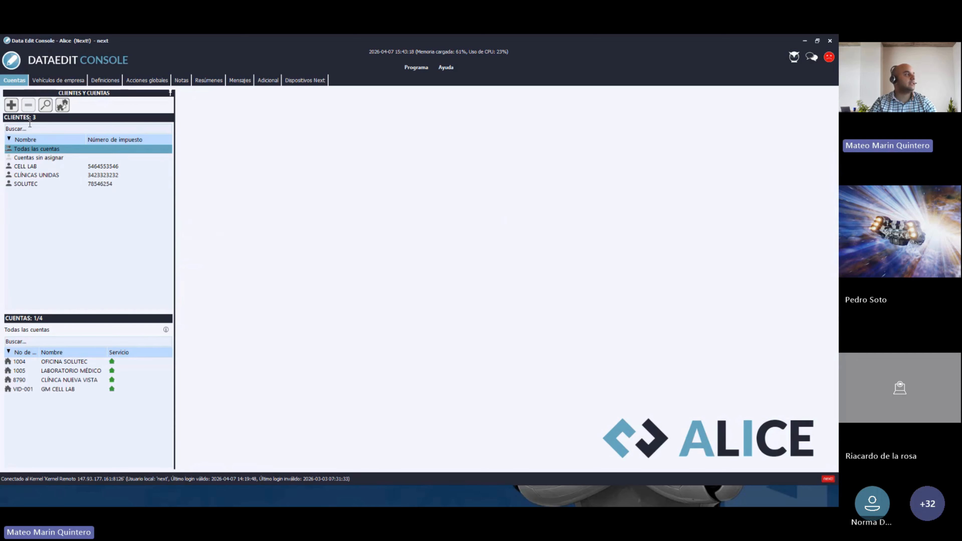
- Start a new account with number 9797 and name 'OFICINA SOLUTEC SEDE 2'
{"action": "left_click", "coordinate": [11, 105]}
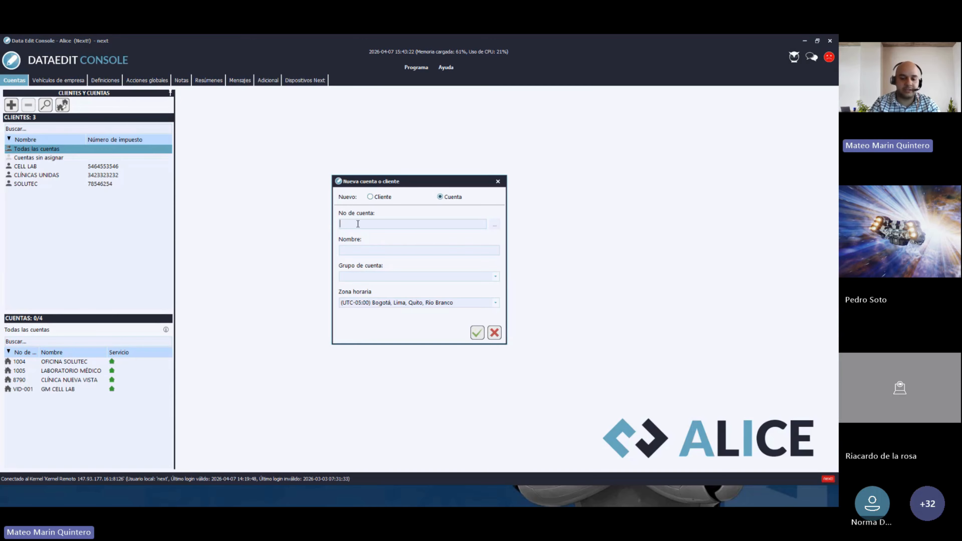
{"action": "type", "text": "9797"}
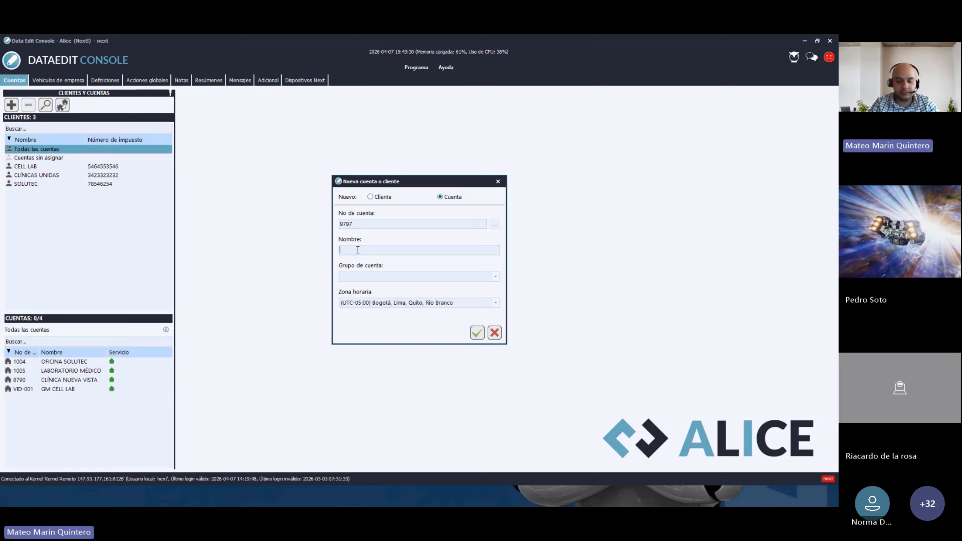
{"action": "type", "text": "S"}
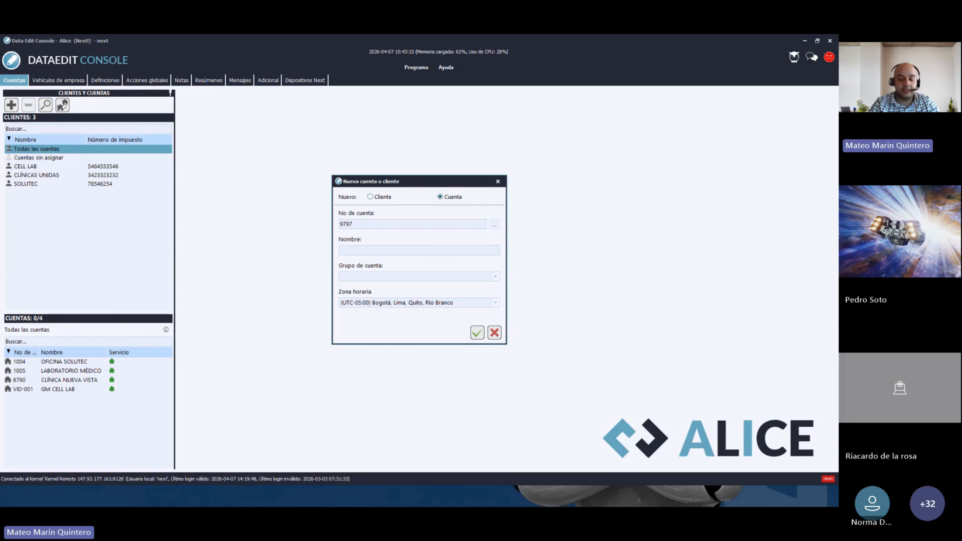
{"action": "type", "text": "OFICN"}
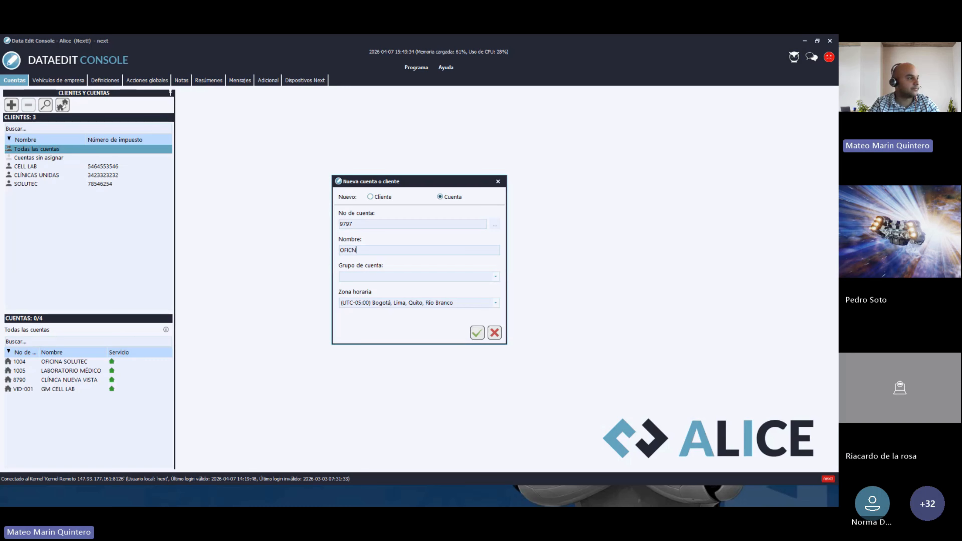
{"action": "key", "text": "BackSpace"}
{"action": "type", "text": "INA SOLU"}
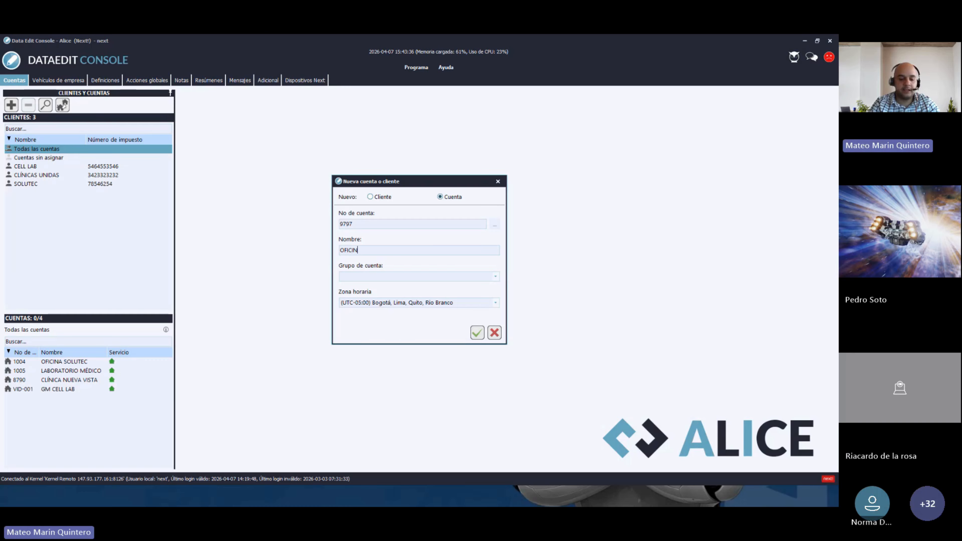
{"action": "type", "text": "TEC S"}
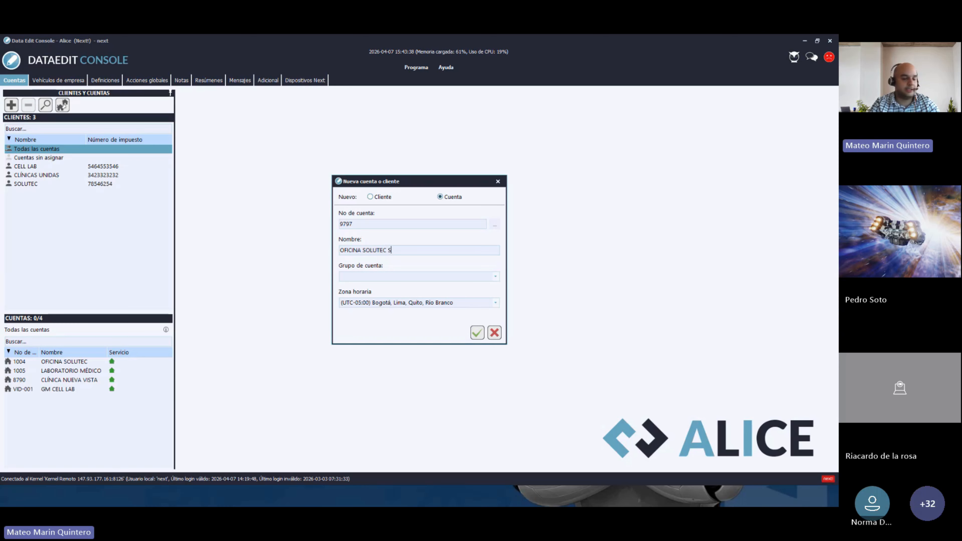
{"action": "type", "text": "EDE 2"}
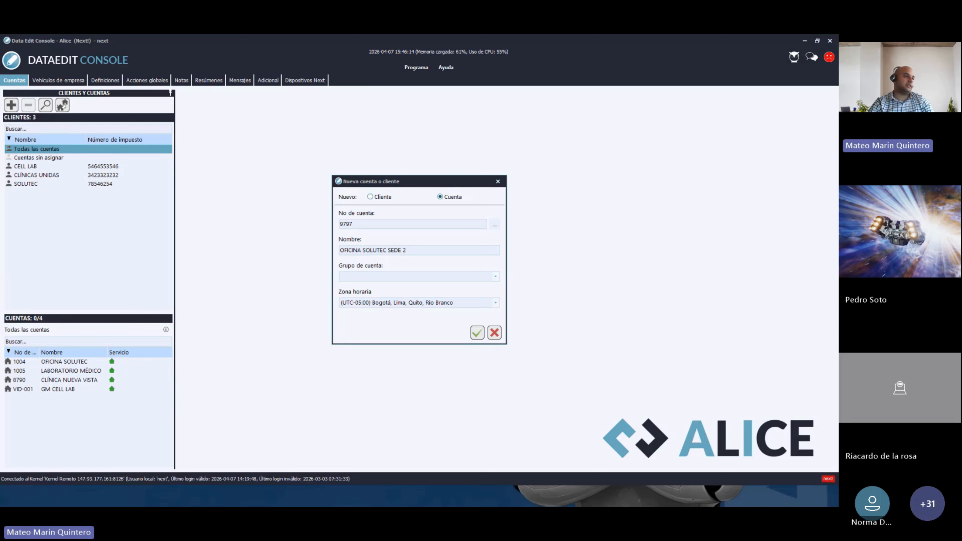
- Choose SOLUTEC as the account group and confirm to create account 9797
{"action": "left_click", "coordinate": [495, 280]}
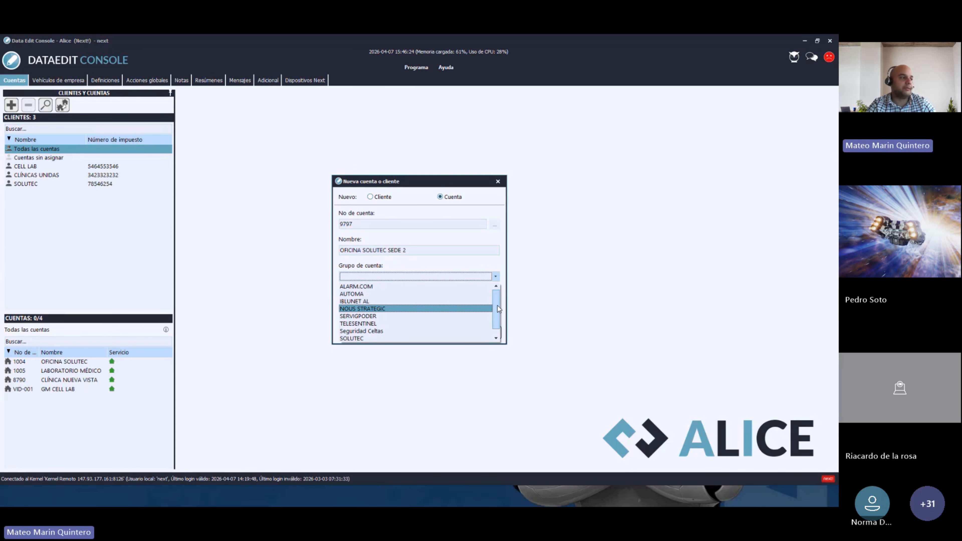
{"action": "left_click_drag", "start_coordinate": [498, 309], "coordinate": [499, 326]}
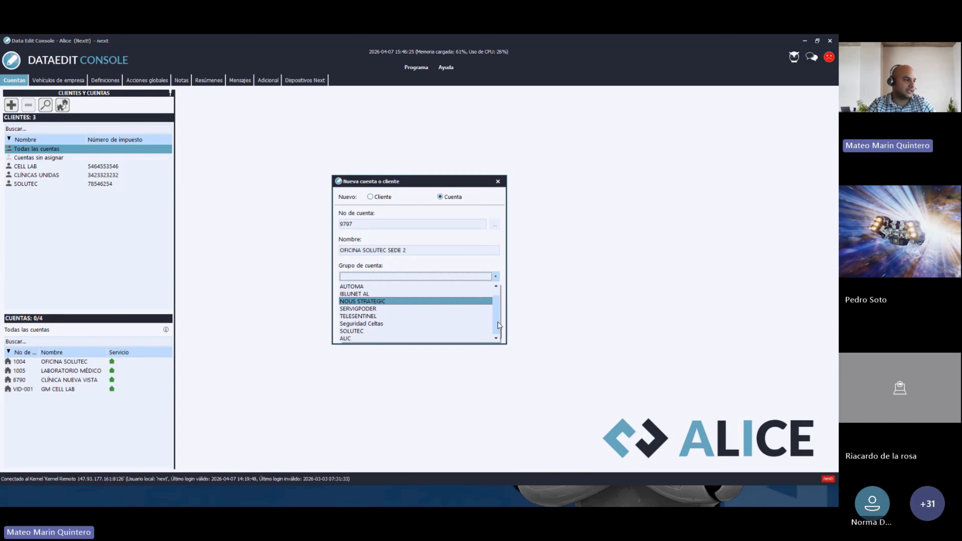
{"action": "left_click", "coordinate": [352, 331]}
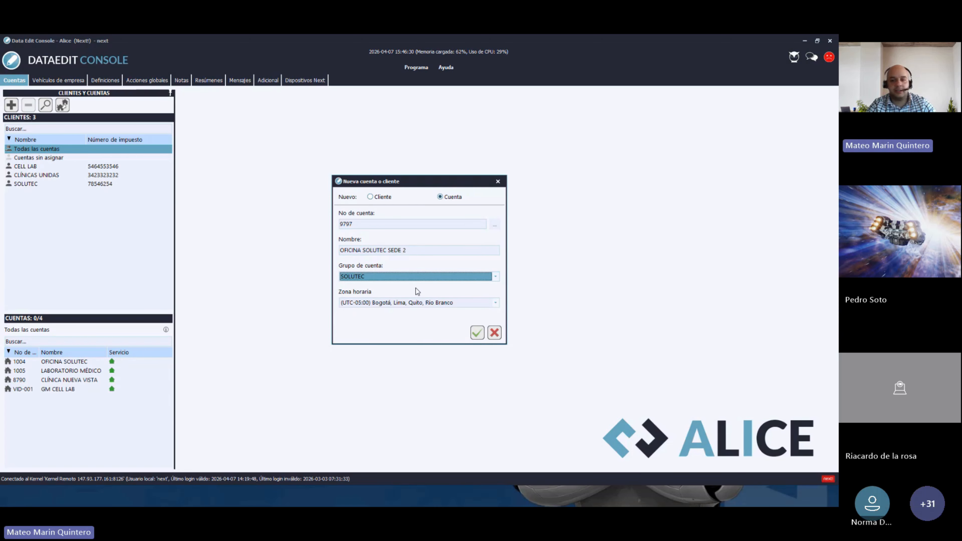
{"action": "left_click", "coordinate": [478, 334]}
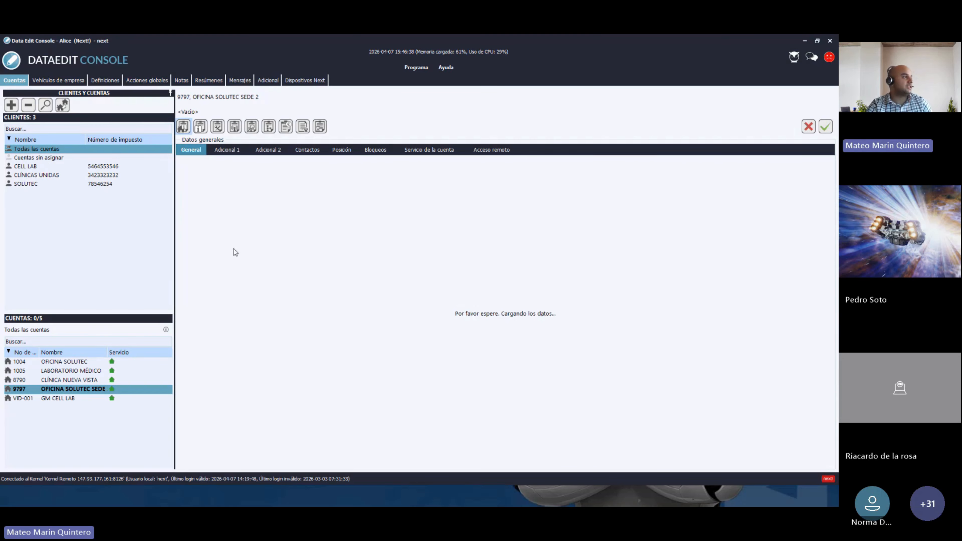
- From the unassigned accounts, drag account 9797 onto the SOLUTEC client row
{"action": "left_click", "coordinate": [42, 159]}
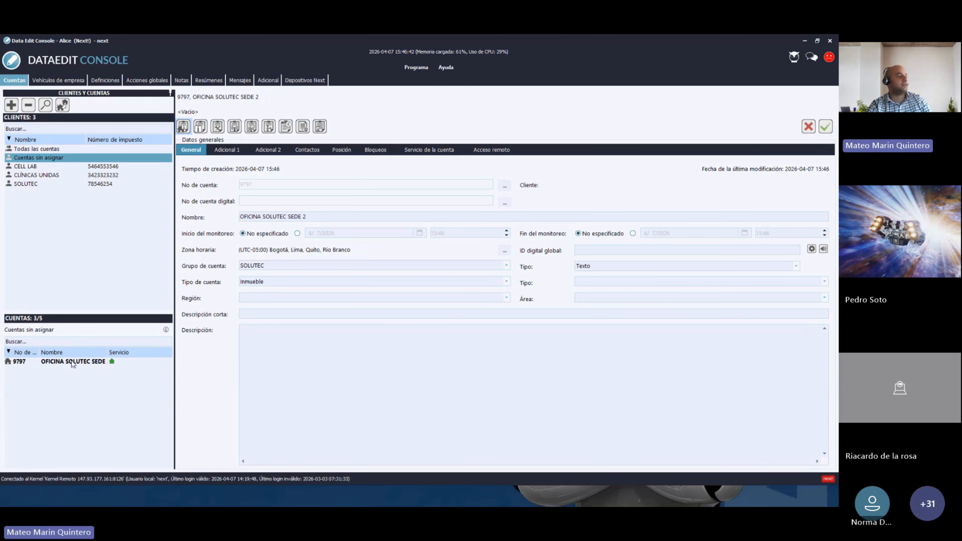
{"action": "left_click", "coordinate": [65, 363]}
{"action": "left_click_drag", "start_coordinate": [103, 356], "coordinate": [124, 352]}
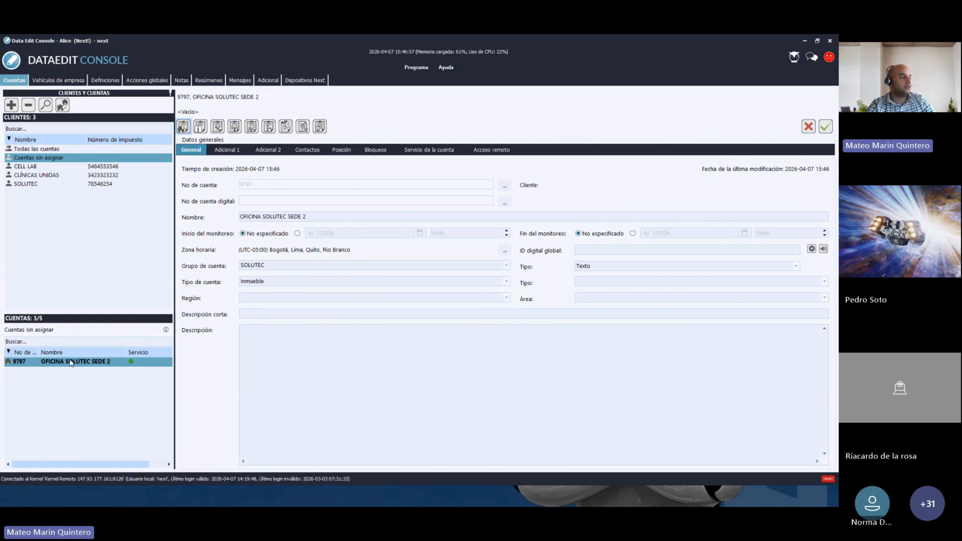
{"action": "left_click_drag", "start_coordinate": [71, 364], "coordinate": [25, 183]}
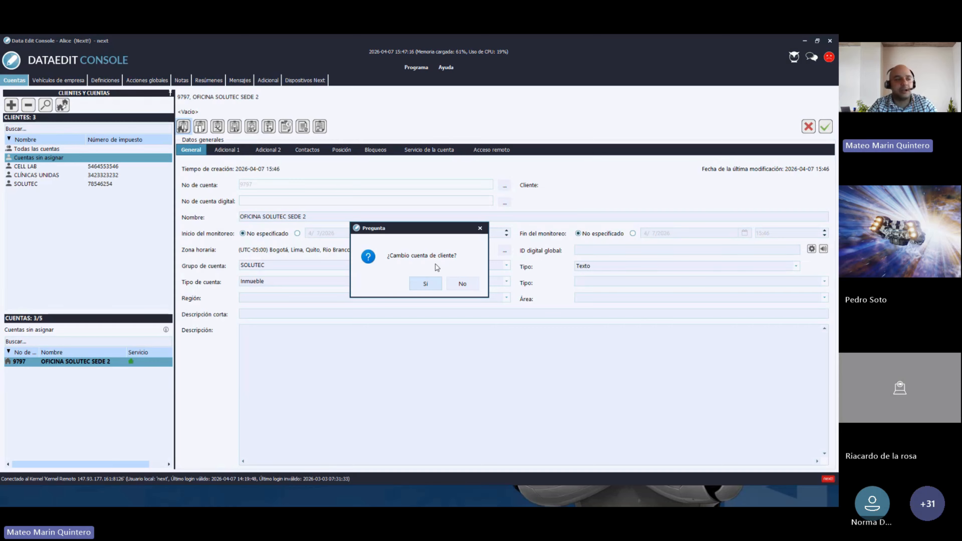
- Accept the client change and check that account 9797 now shows client SOLUTEC
{"action": "left_click", "coordinate": [434, 285]}
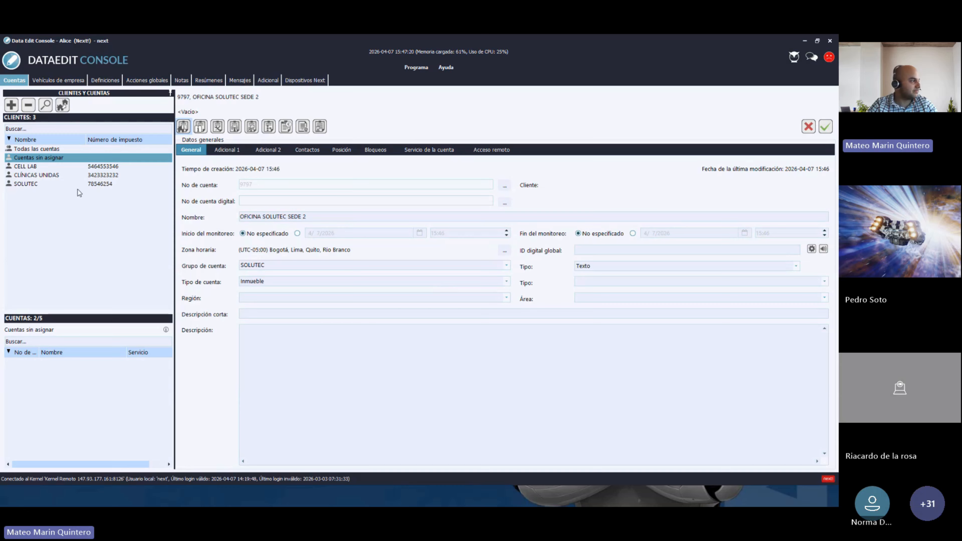
{"action": "left_click", "coordinate": [37, 186]}
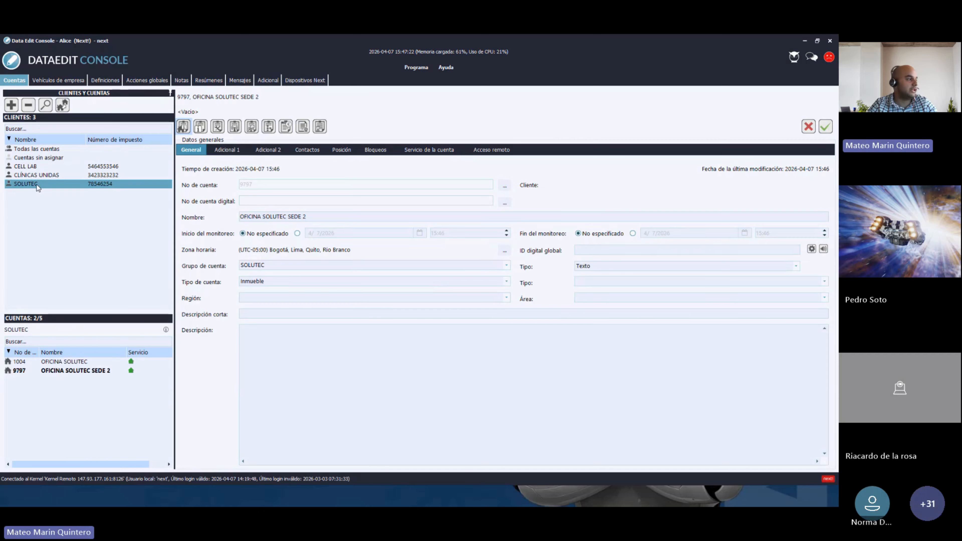
{"action": "left_click", "coordinate": [53, 371]}
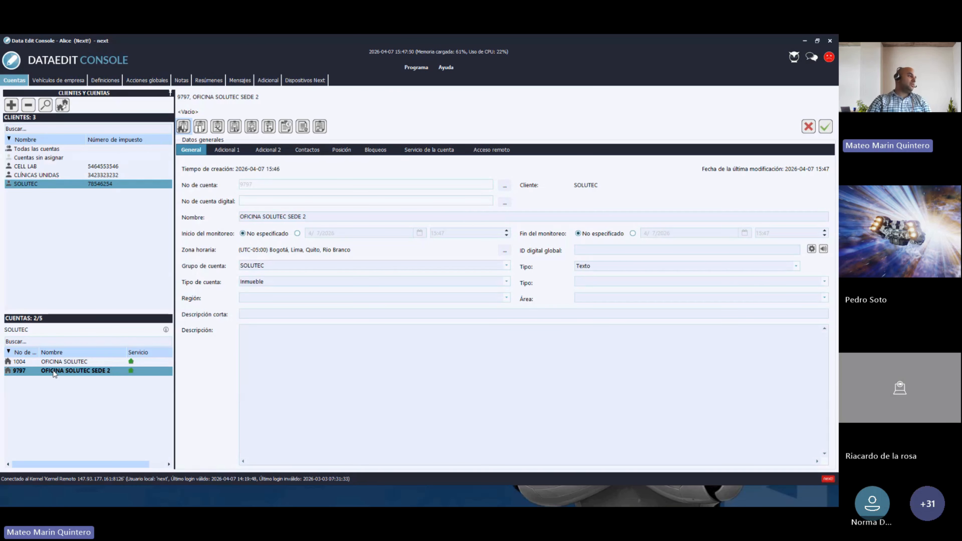
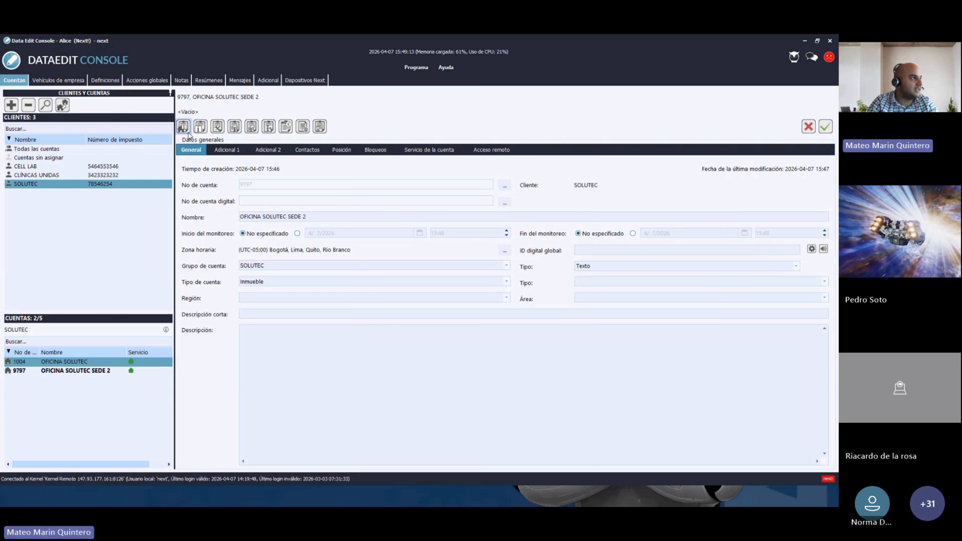
- Reload account 9797's general data: client SOLUTEC, group SOLUTEC, account type Inmueble
{"action": "left_click", "coordinate": [183, 128]}
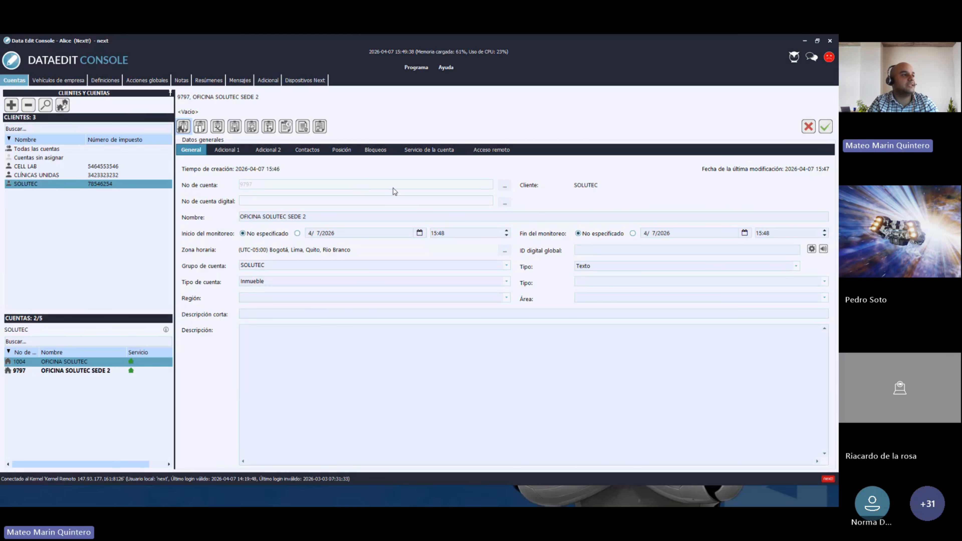
{"action": "left_click", "coordinate": [504, 186]}
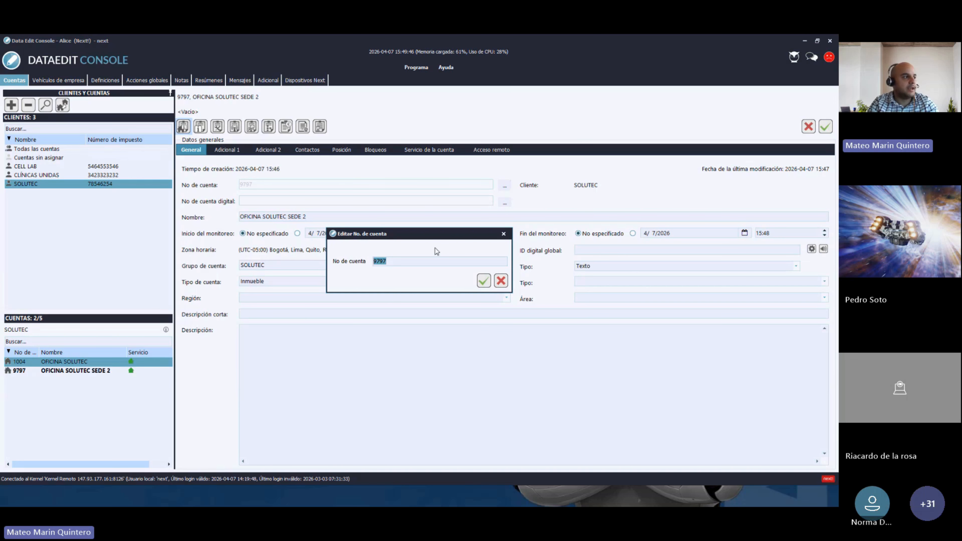
{"action": "left_click", "coordinate": [504, 233]}
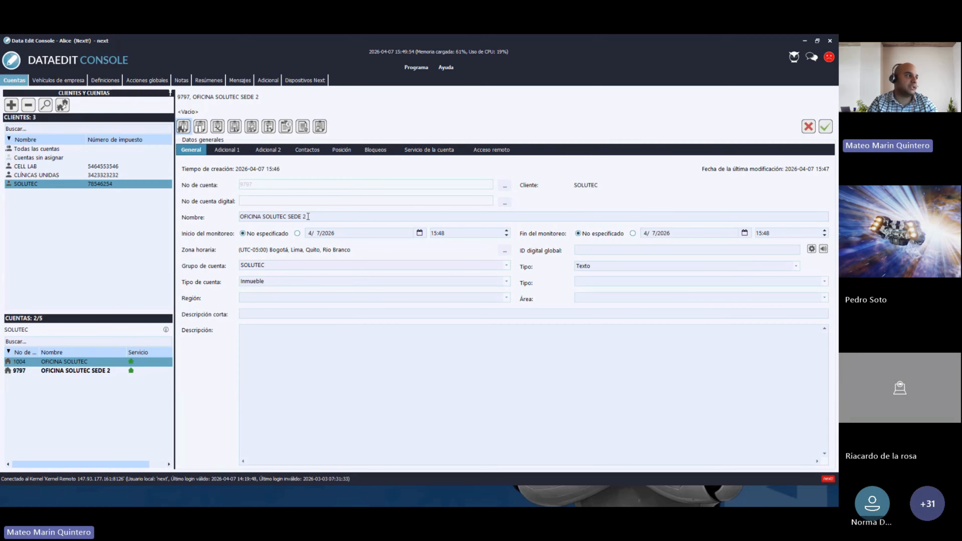
{"action": "left_click_drag", "start_coordinate": [309, 215], "coordinate": [239, 216]}
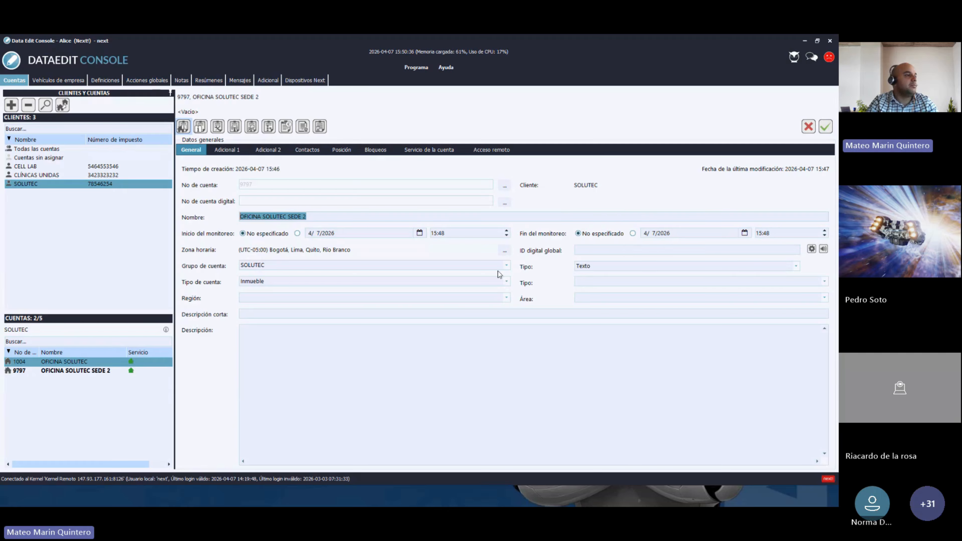
{"action": "left_click", "coordinate": [356, 266]}
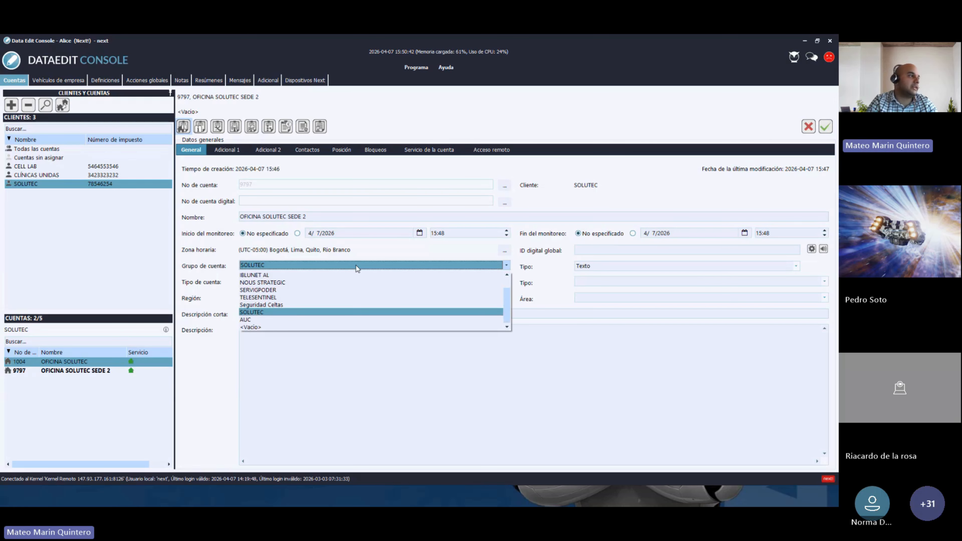
{"action": "left_click", "coordinate": [357, 266]}
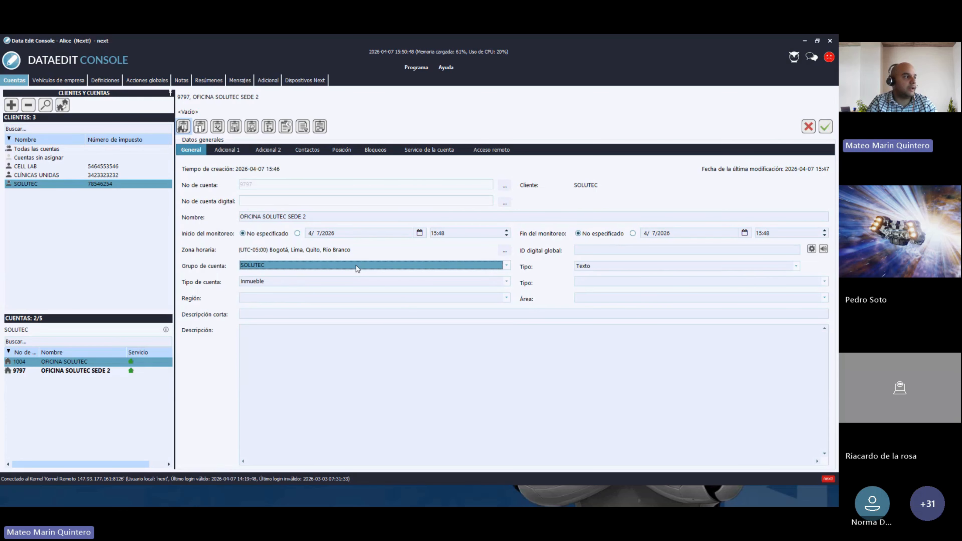
{"action": "left_click", "coordinate": [507, 266]}
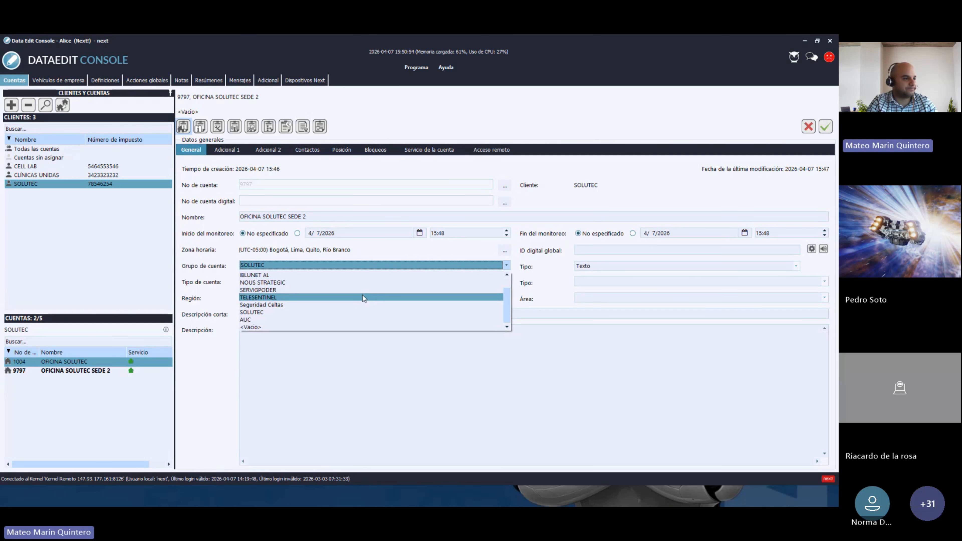
{"action": "left_click", "coordinate": [394, 340]}
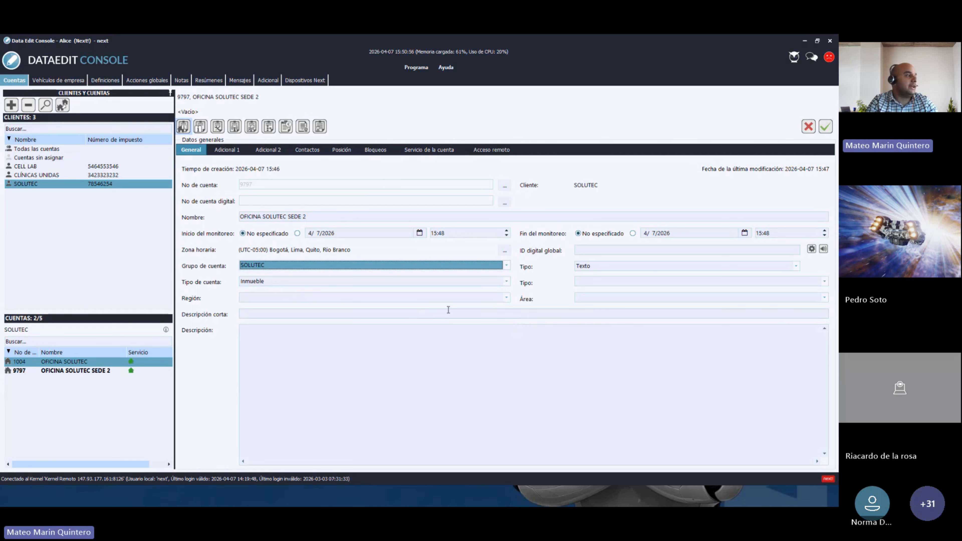
{"action": "left_click", "coordinate": [360, 314]}
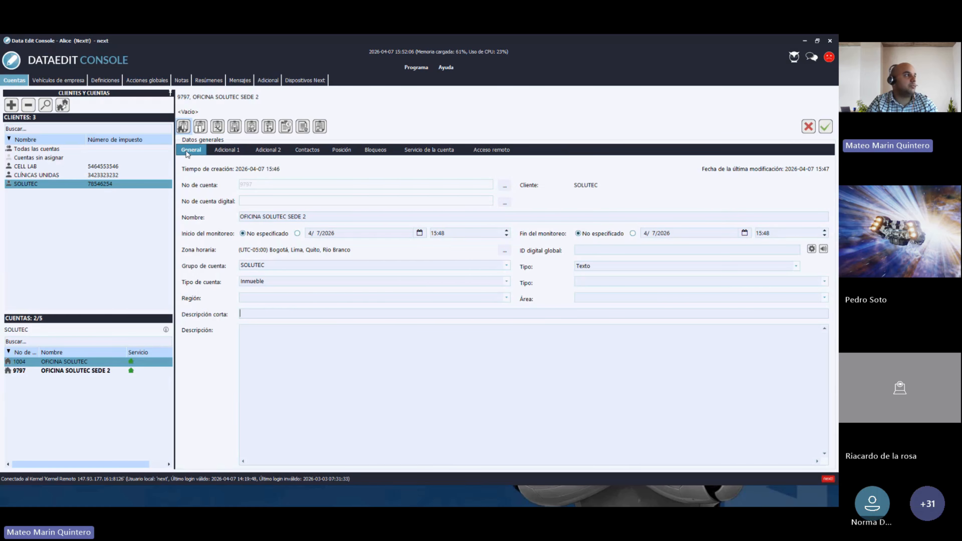
{"action": "left_click", "coordinate": [227, 150]}
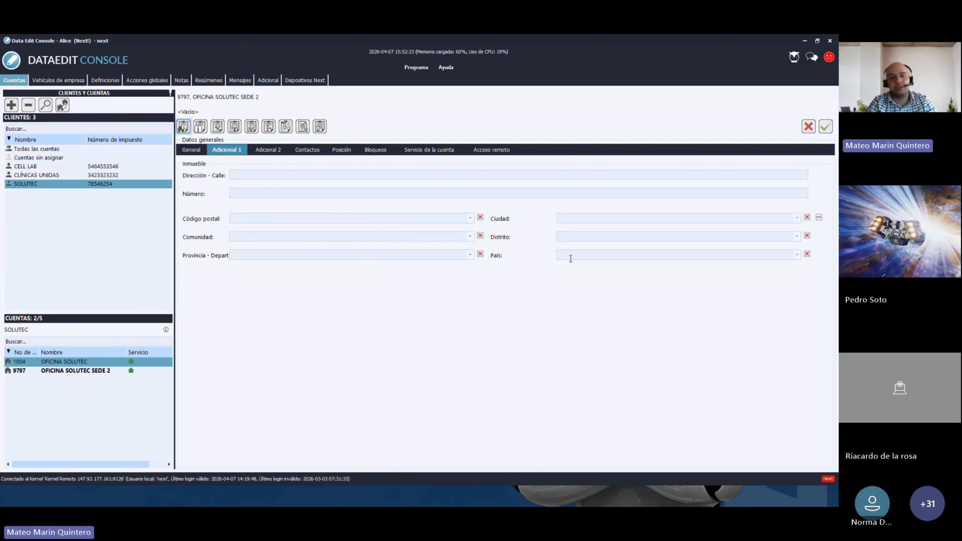
{"action": "left_click", "coordinate": [346, 174]}
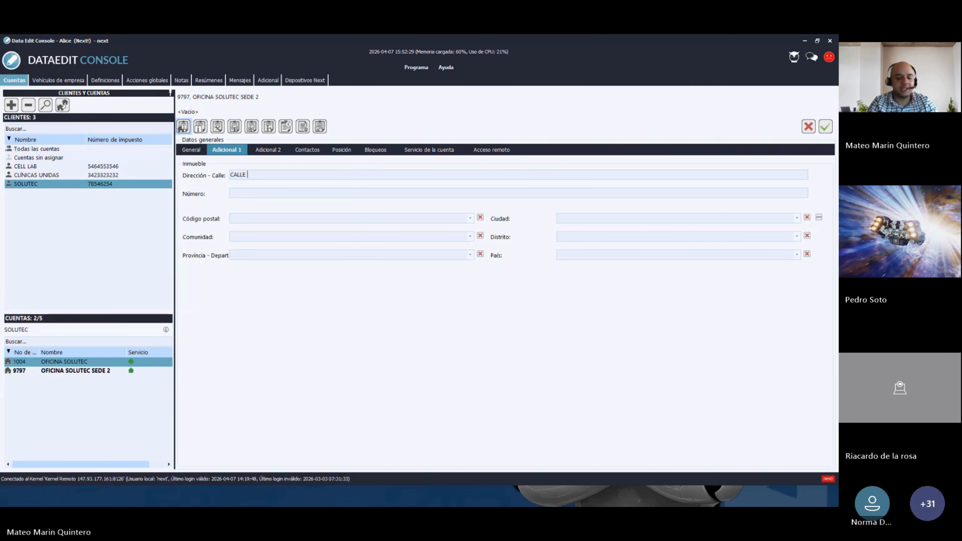
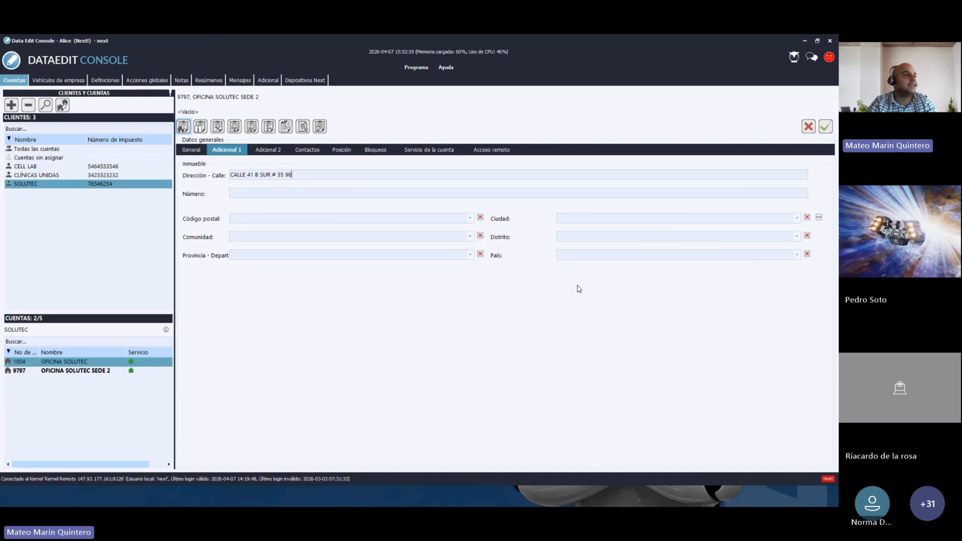
{"action": "left_click", "coordinate": [797, 220]}
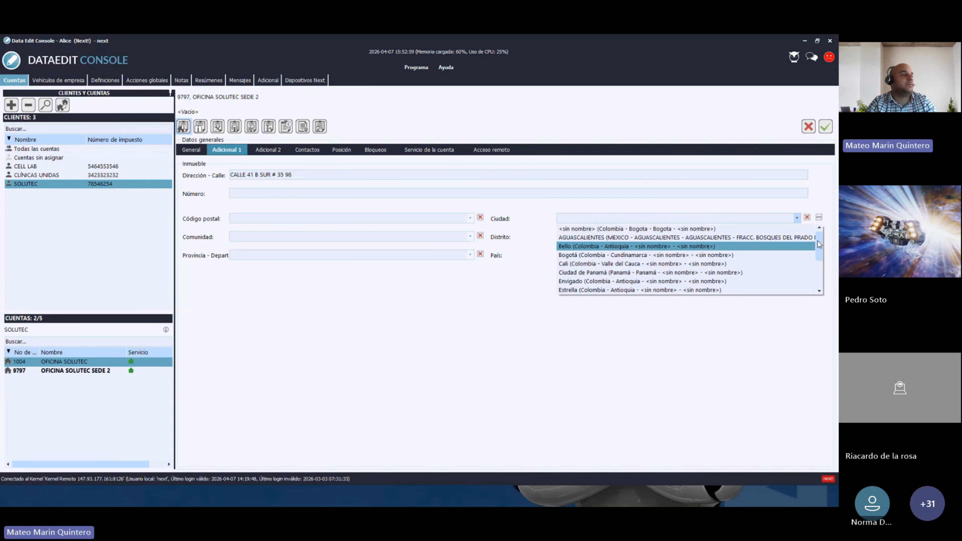
- Pick Medellín as the city, then clear the country and linked location fields
{"action": "left_click_drag", "start_coordinate": [818, 241], "coordinate": [819, 253]}
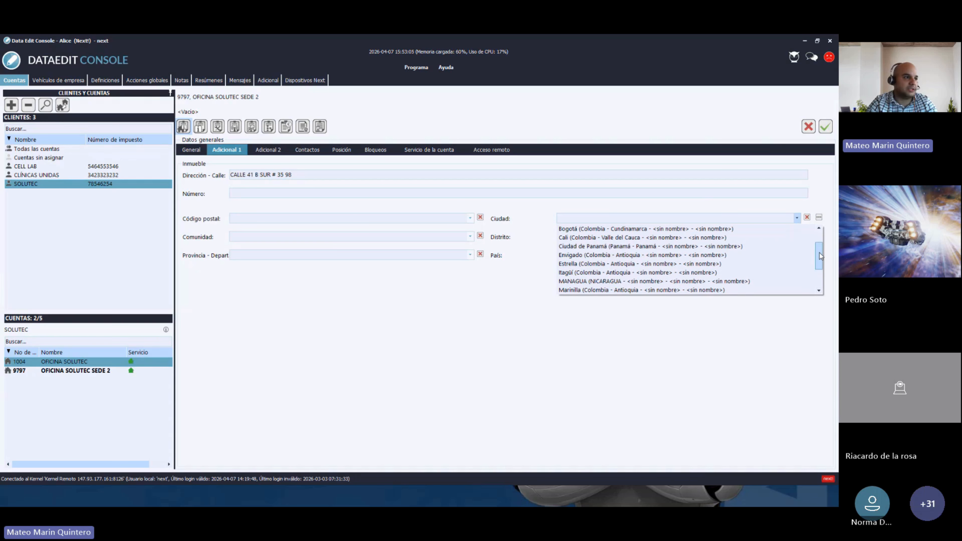
{"action": "left_click_drag", "start_coordinate": [819, 252], "coordinate": [819, 257]}
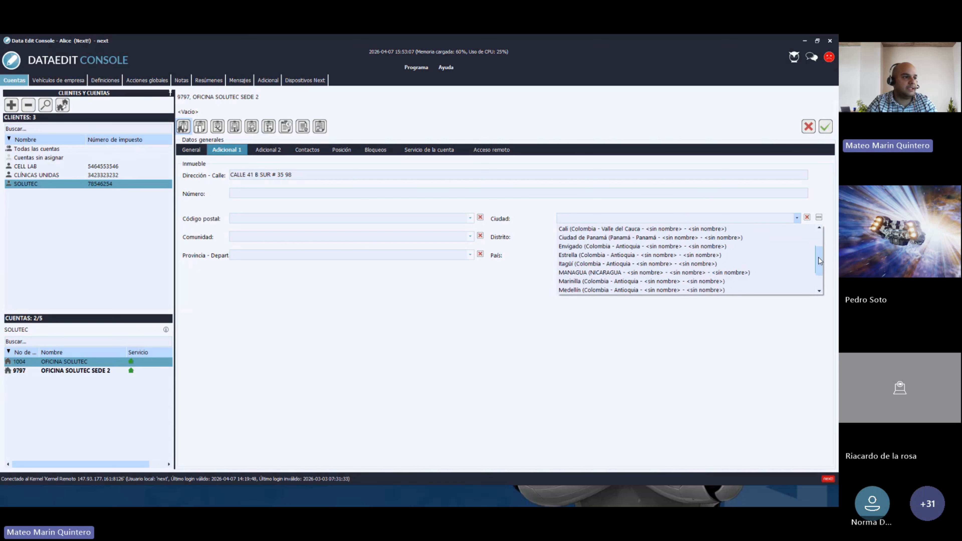
{"action": "left_click", "coordinate": [569, 290]}
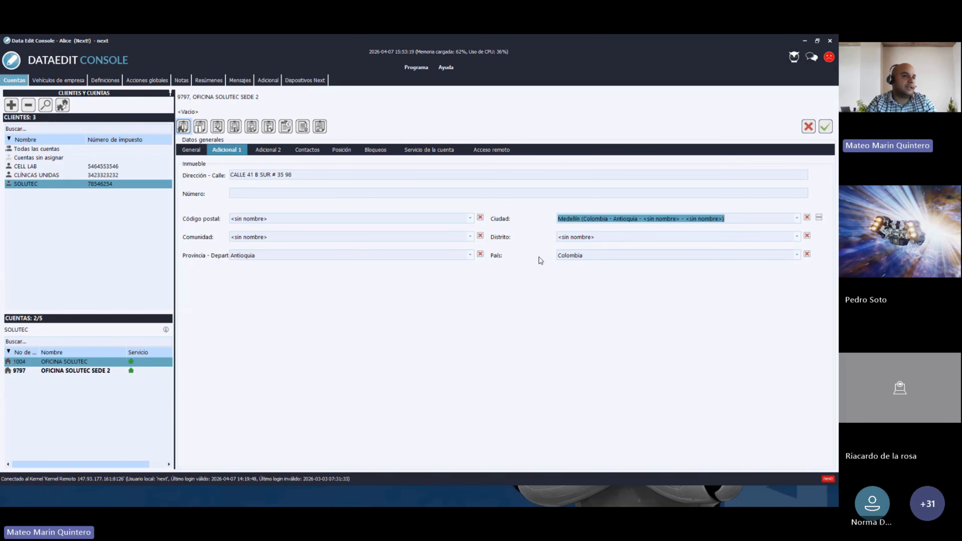
{"action": "left_click", "coordinate": [807, 254]}
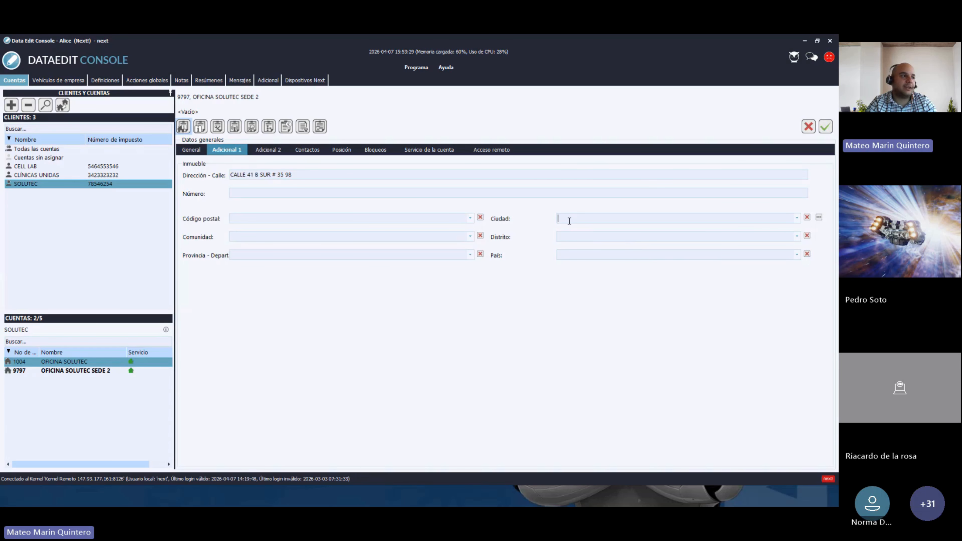
- Try the MEXICO 20127 postal code, then clear it and its filled location fields
{"action": "left_click", "coordinate": [471, 218]}
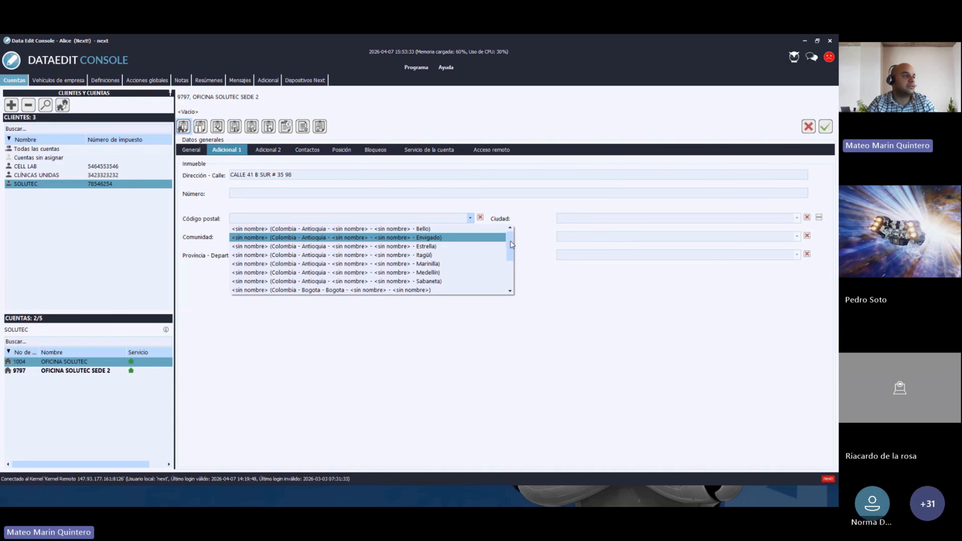
{"action": "left_click_drag", "start_coordinate": [510, 240], "coordinate": [513, 272]}
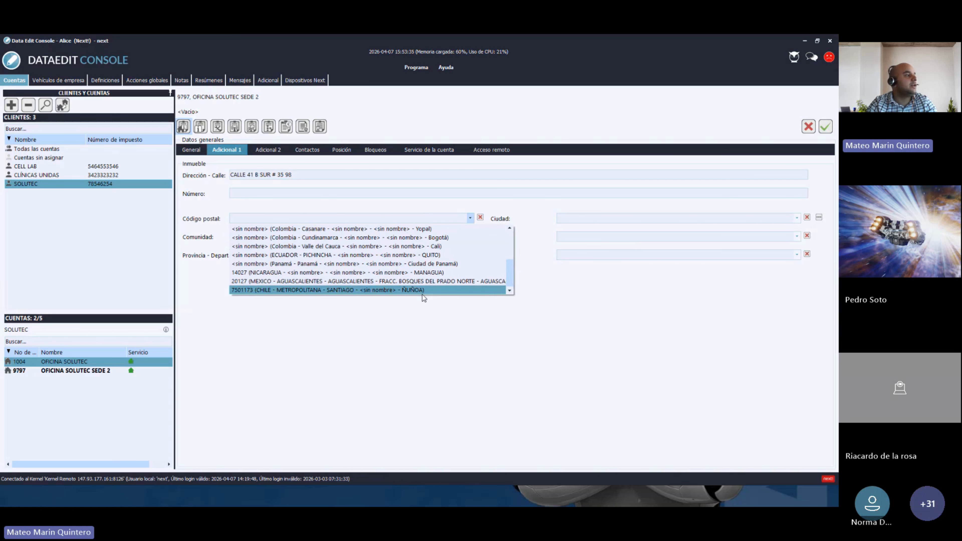
{"action": "left_click", "coordinate": [239, 280]}
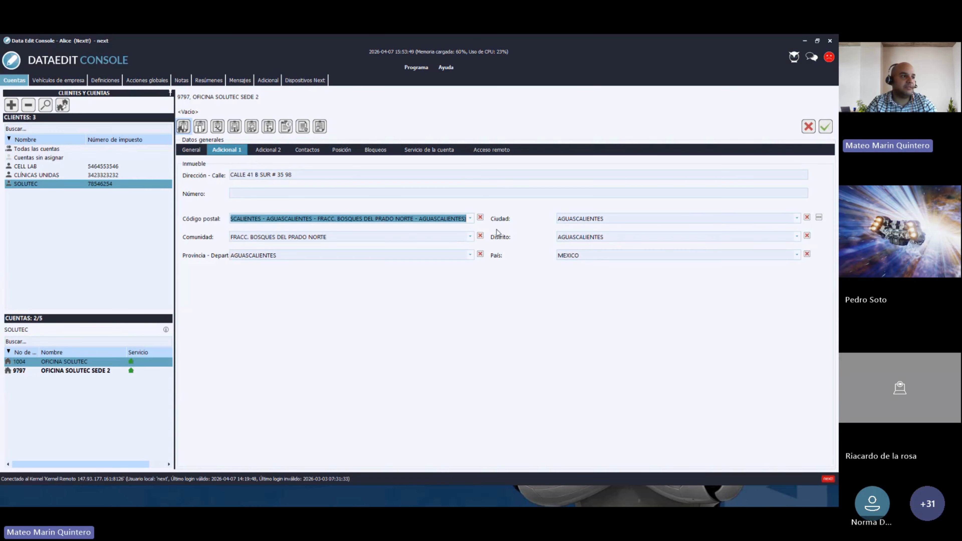
{"action": "left_click", "coordinate": [807, 254]}
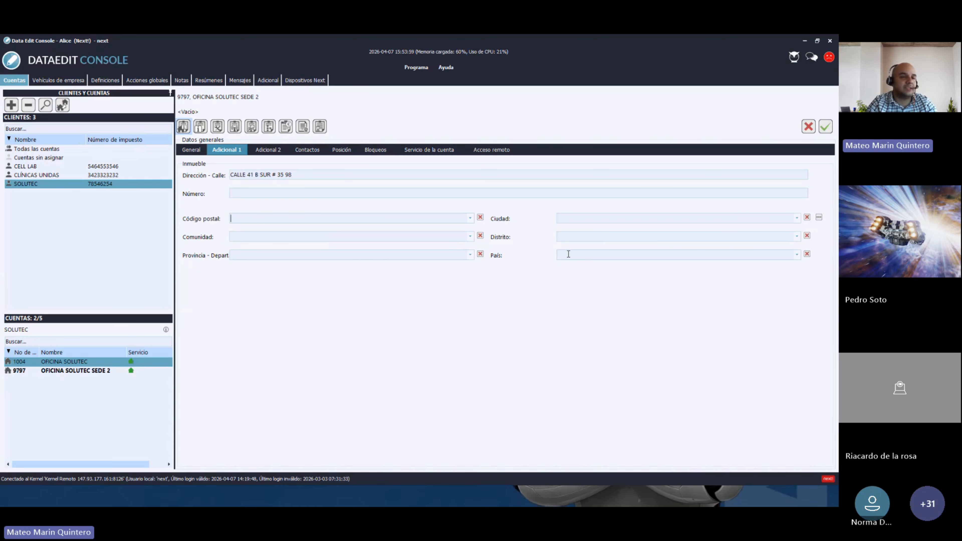
- Set the city to Medellín (Antioquia, Colombia) and save the address
{"action": "left_click", "coordinate": [793, 218]}
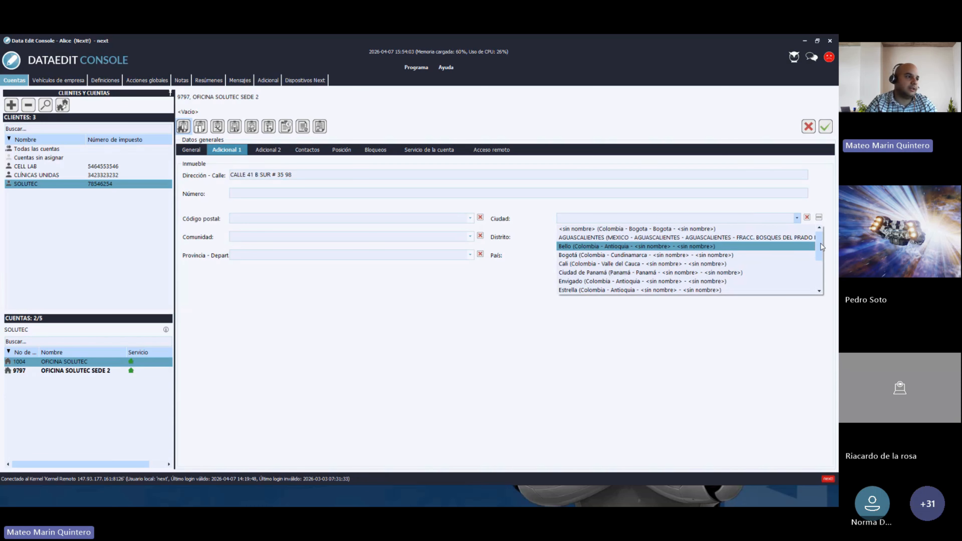
{"action": "left_click_drag", "start_coordinate": [820, 244], "coordinate": [821, 261]}
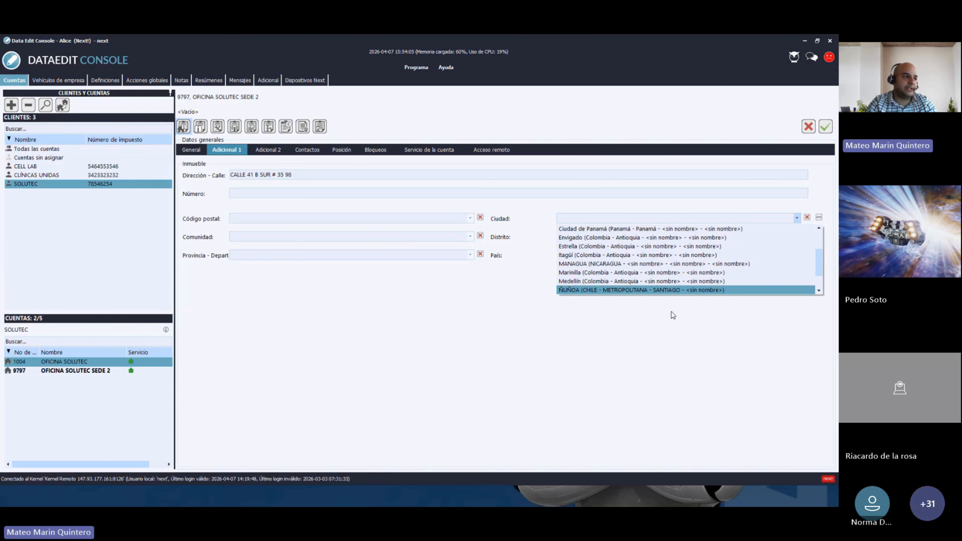
{"action": "left_click", "coordinate": [576, 282]}
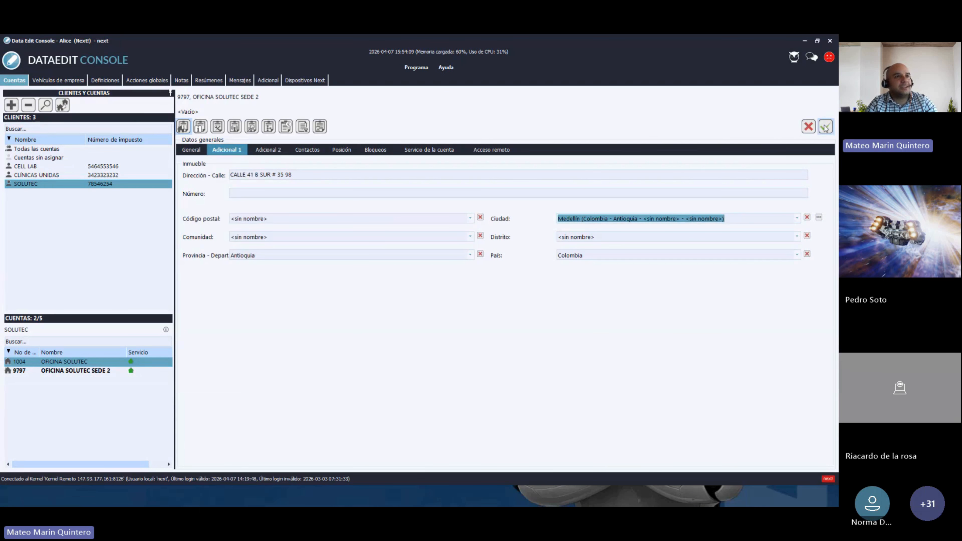
{"action": "left_click", "coordinate": [825, 128]}
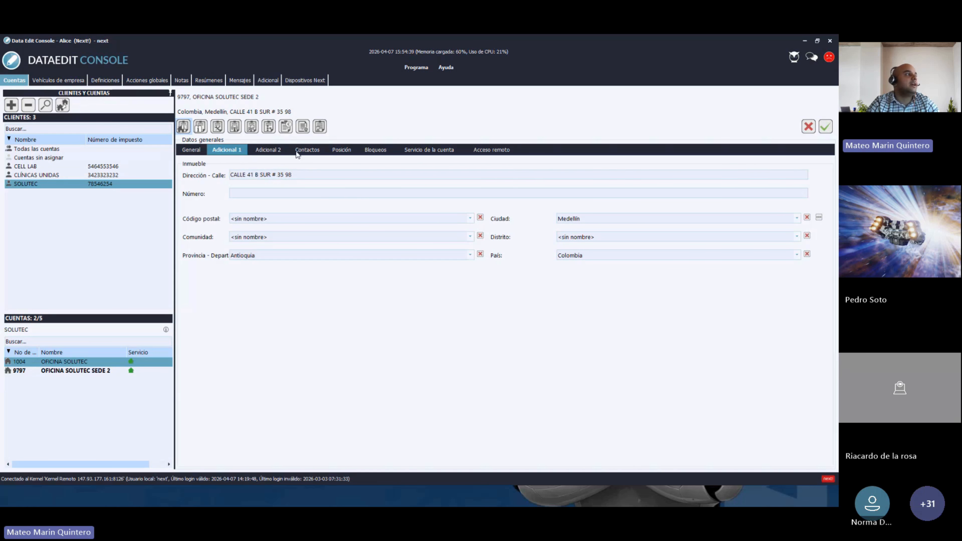
- Switch between Contactos and Adicional 1, ending on the empty contacts list
{"action": "left_click", "coordinate": [310, 151]}
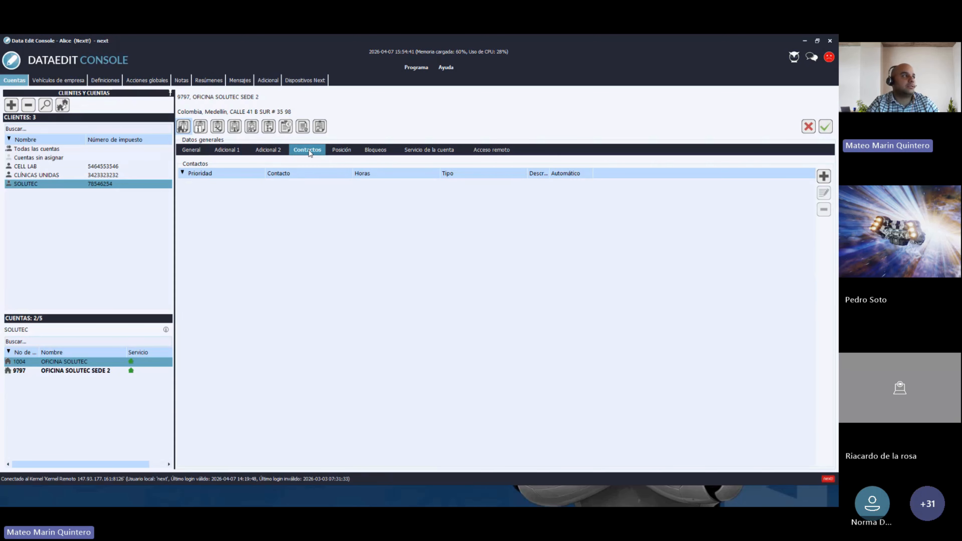
{"action": "left_click", "coordinate": [232, 152]}
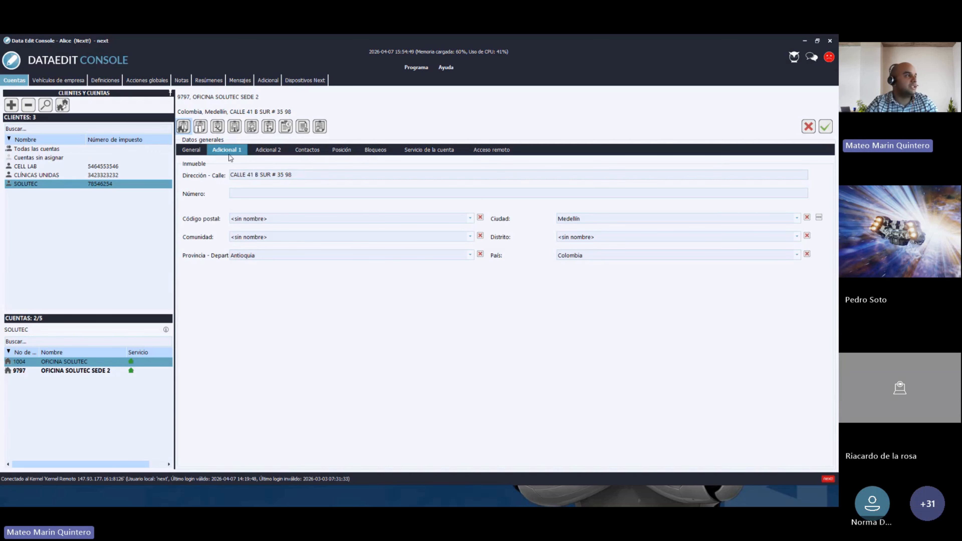
{"action": "left_click", "coordinate": [306, 152]}
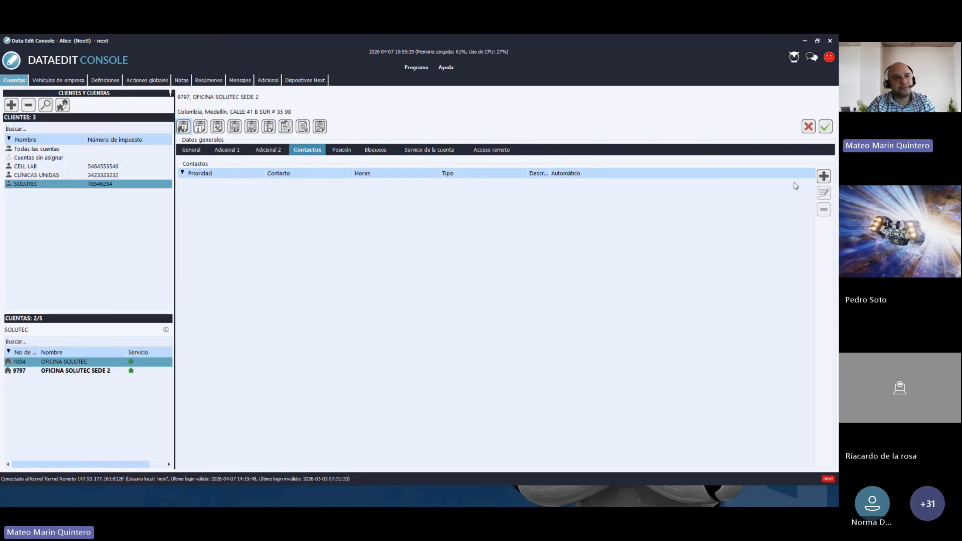
- Open a blank new-contact form with priority 1 and type Desconocido
{"action": "left_click", "coordinate": [825, 177]}
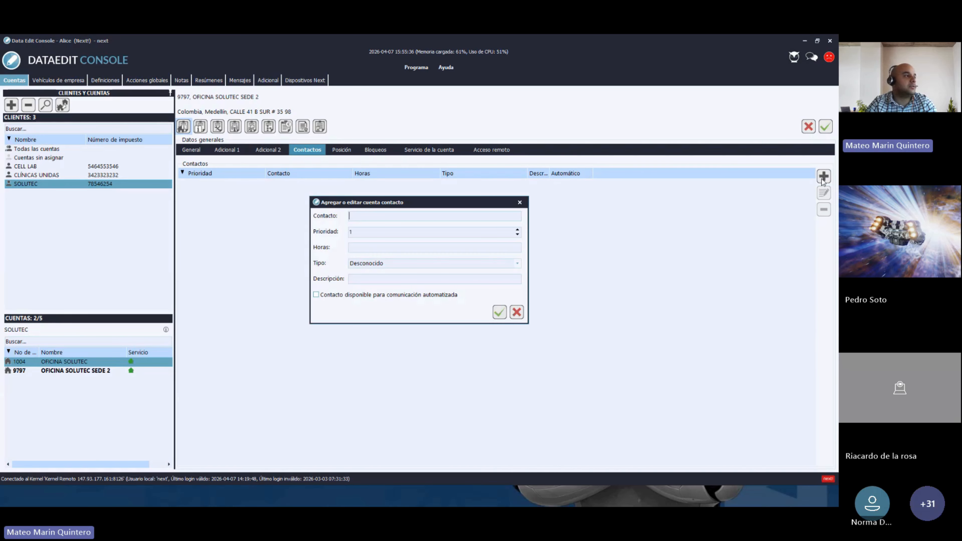
- Enter the contact's phone number and hours 08:00 - 19:00
{"action": "left_click", "coordinate": [379, 217]}
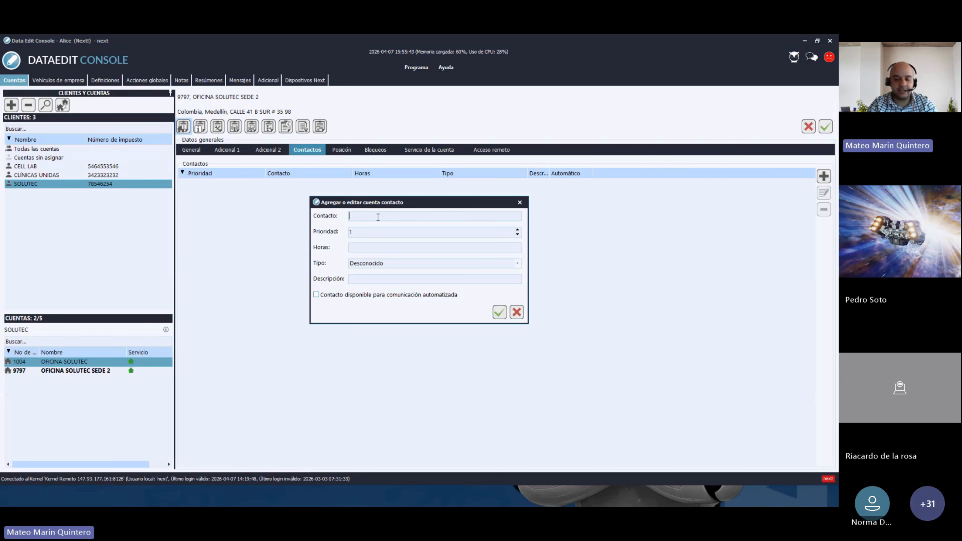
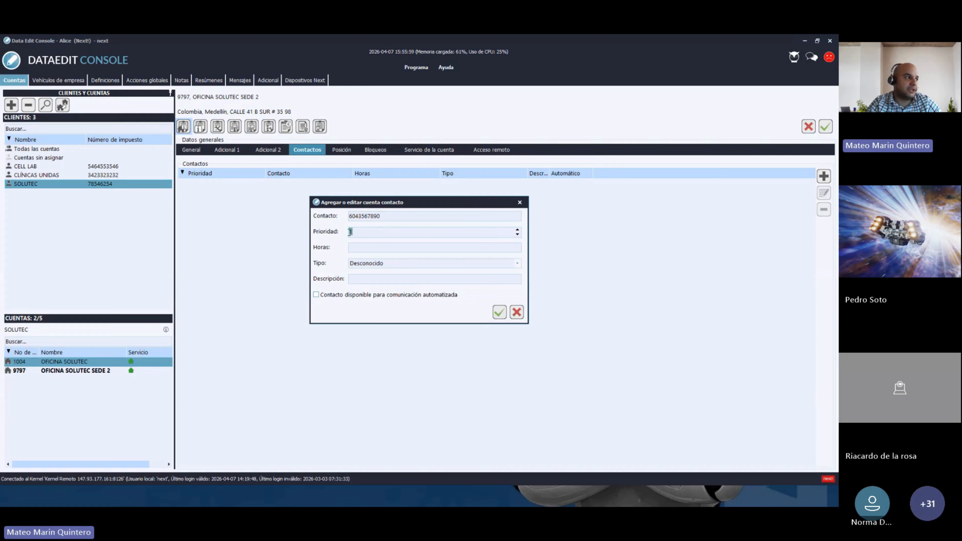
{"action": "left_click", "coordinate": [361, 249]}
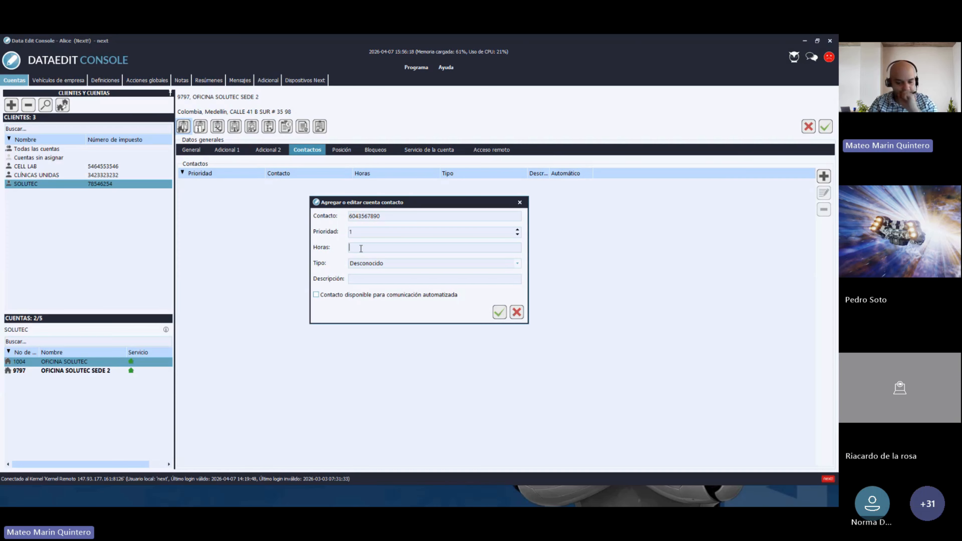
{"action": "type", "text": "08:00"}
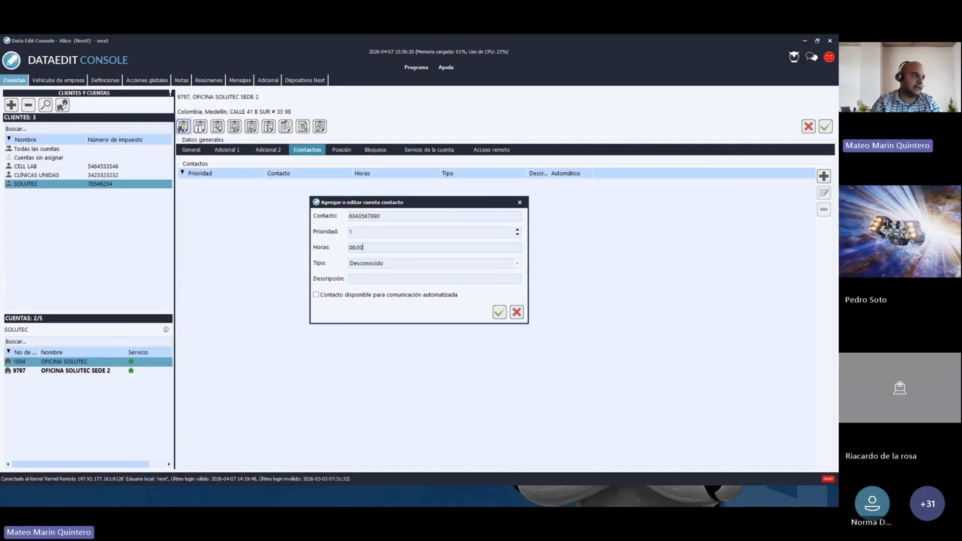
{"action": "type", "text": " -"}
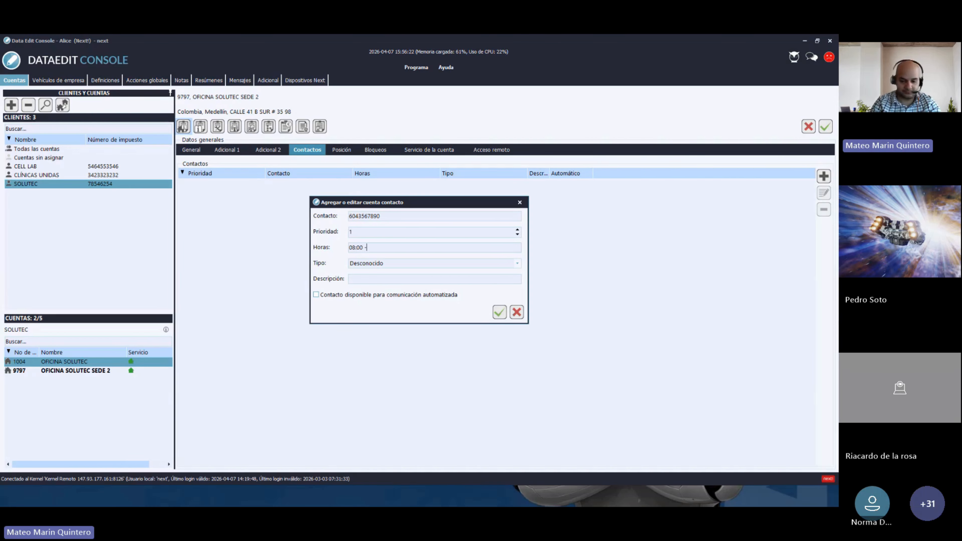
{"action": "type", "text": " 19:0"}
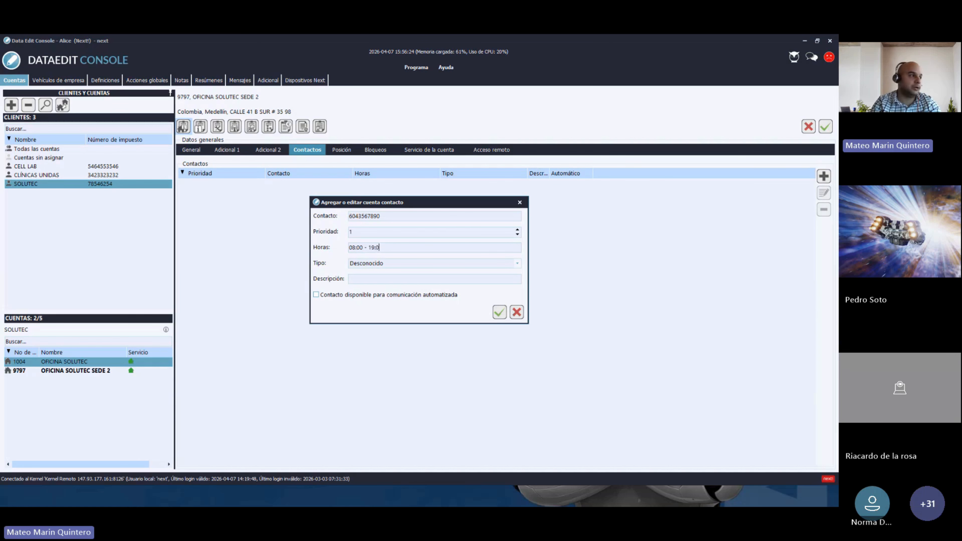
{"action": "type", "text": "0"}
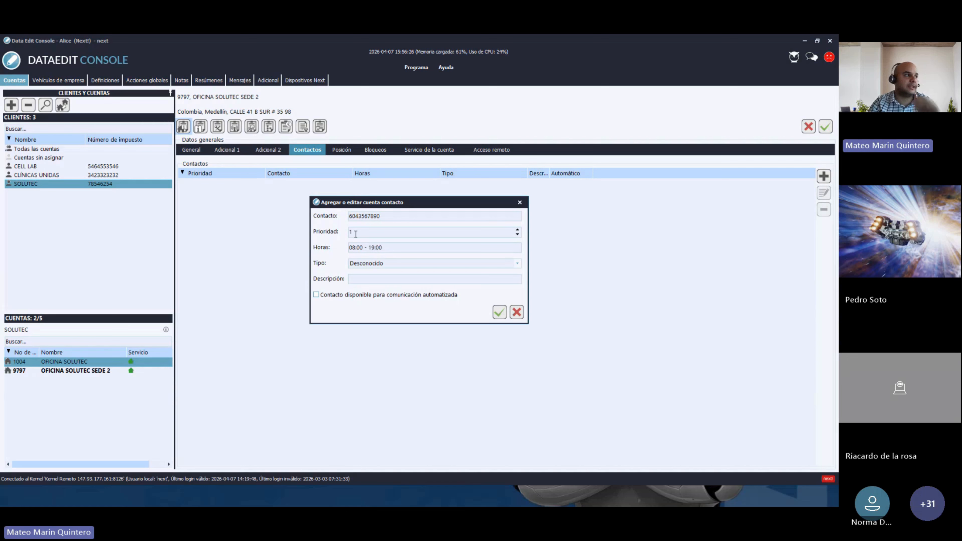
- Make it a Teléfono Fijo contact described as RECEPCIÓN and save it
{"action": "left_click", "coordinate": [374, 265]}
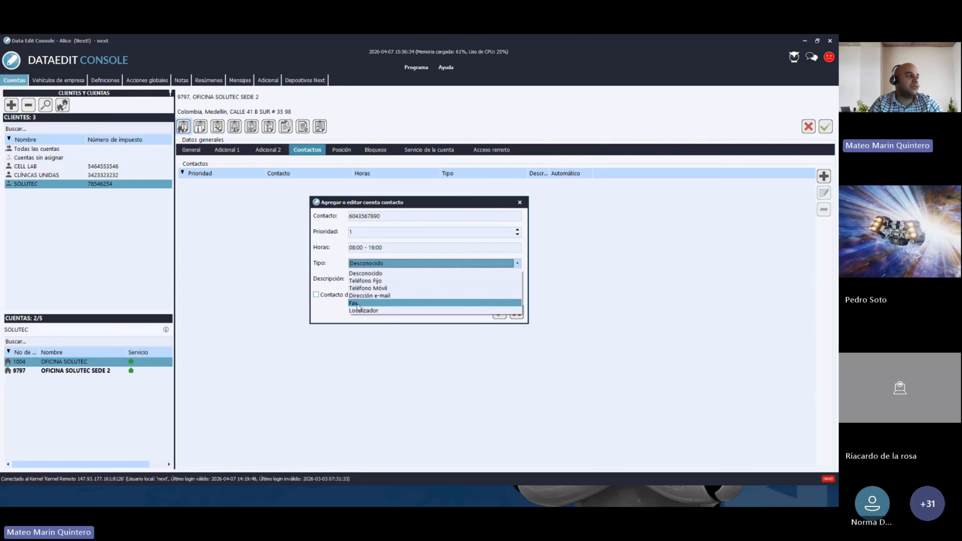
{"action": "left_click", "coordinate": [366, 281]}
{"action": "left_click", "coordinate": [370, 279]}
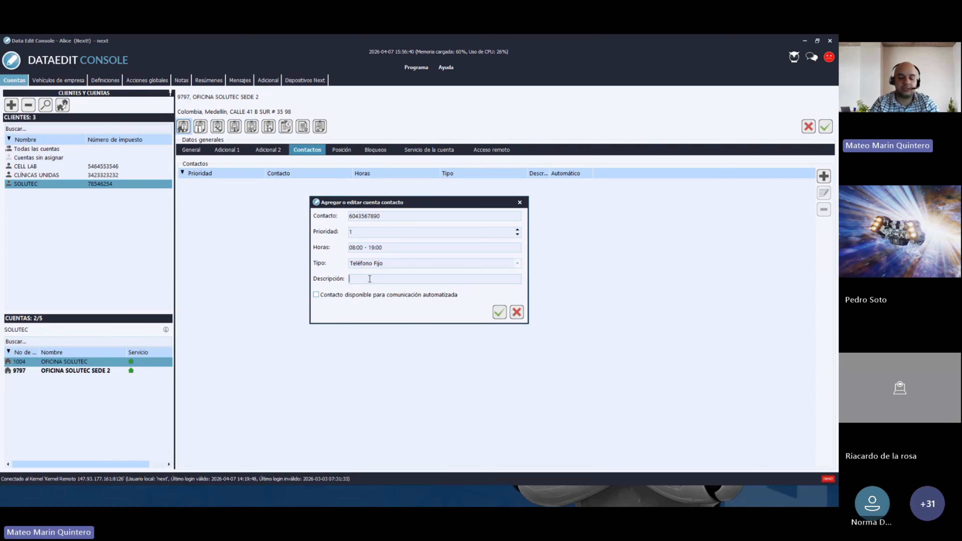
{"action": "type", "text": "recepci"}
{"action": "key", "text": "BackSpace"}
{"action": "key", "text": "BackSpace"}
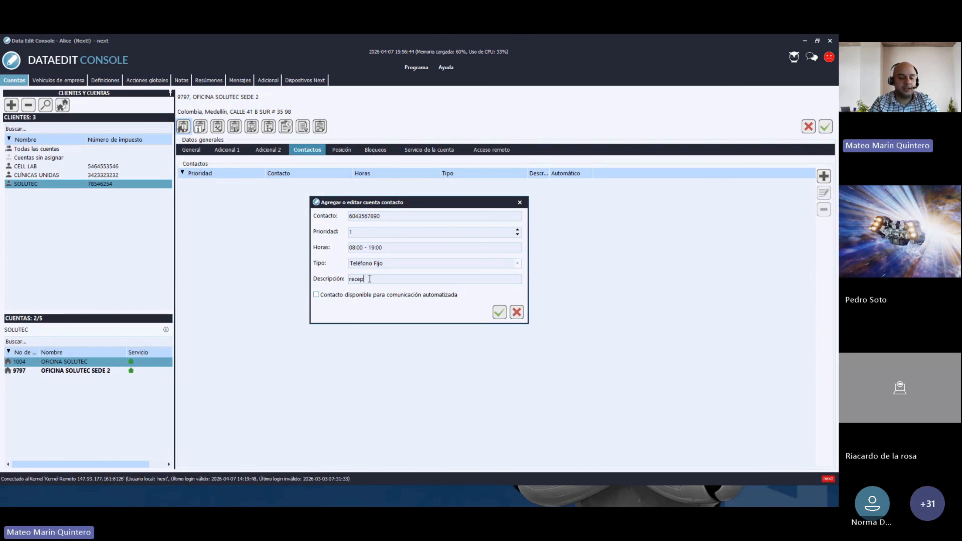
{"action": "key", "text": "BackSpace"}
{"action": "key", "text": "BackSpace"}
{"action": "key", "text": "BackSpace"}
{"action": "key", "text": "BackSpace"}
{"action": "key", "text": "BackSpace"}
{"action": "type", "text": "RECEPCI"}
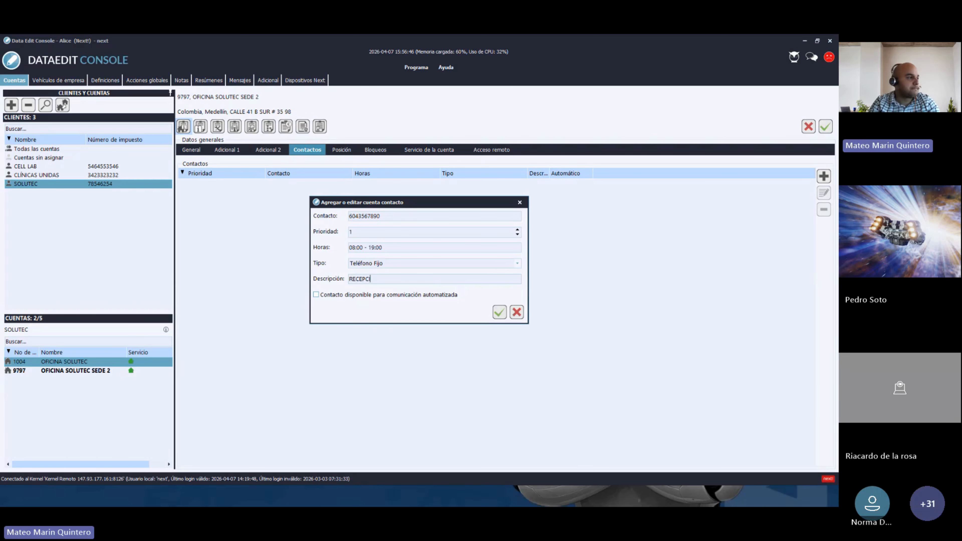
{"action": "type", "text": "ÓN"}
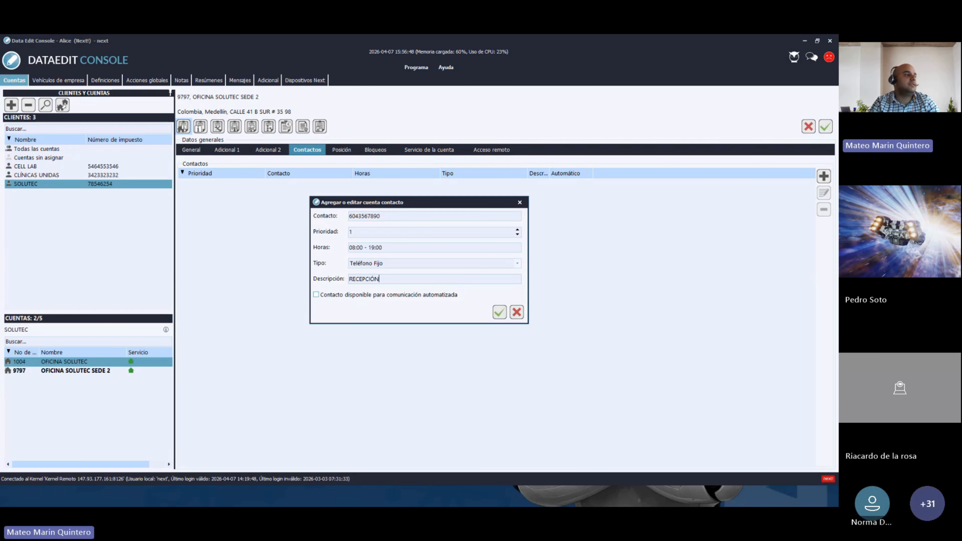
{"action": "key", "text": "Return"}
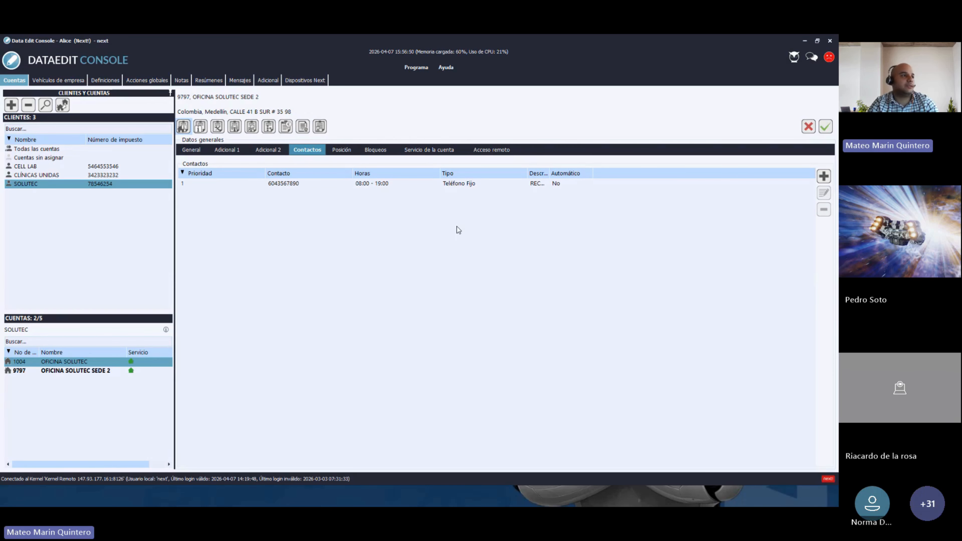
- Widen the Descripción column to show RECEPCIÓN, closing the contact dialogs without changes
{"action": "left_click_drag", "start_coordinate": [552, 175], "coordinate": [588, 175]}
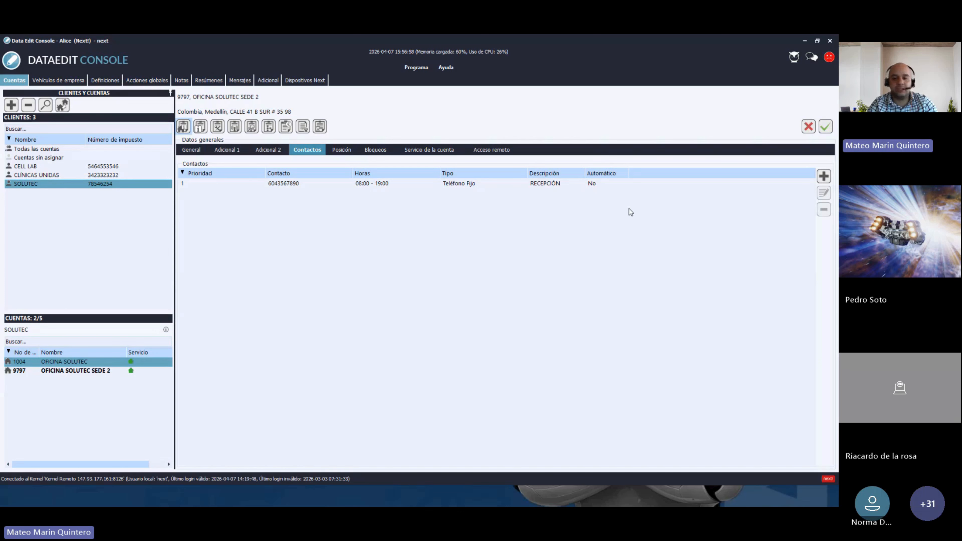
{"action": "left_click", "coordinate": [825, 177]}
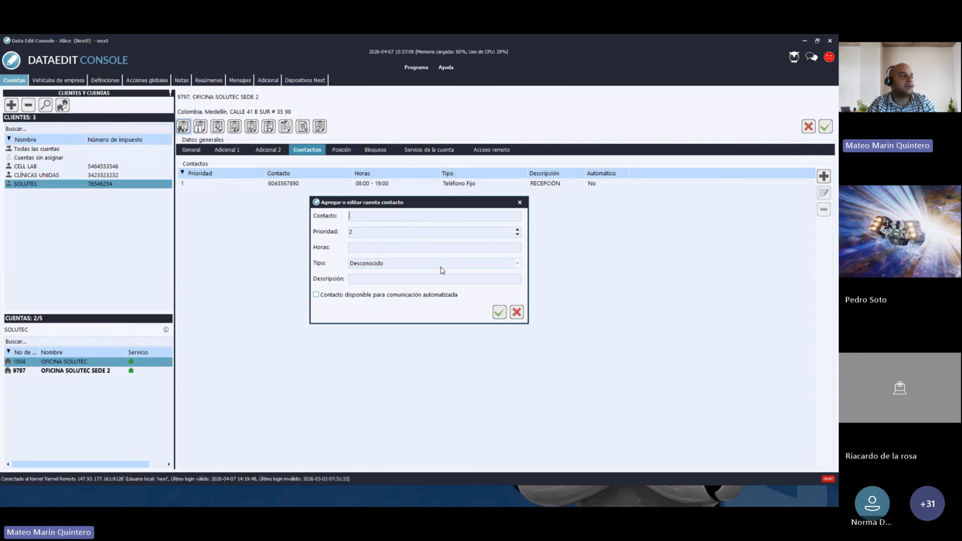
{"action": "left_click", "coordinate": [518, 201]}
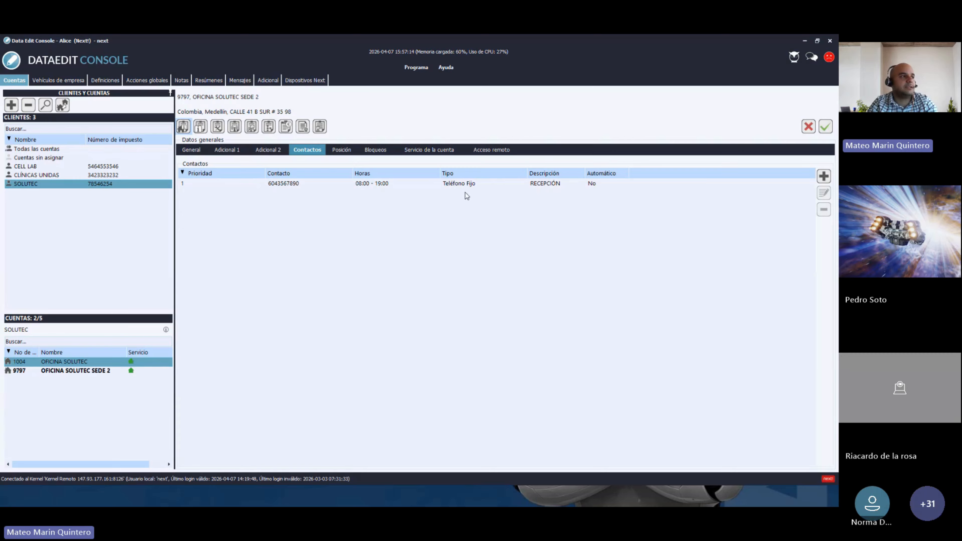
{"action": "left_click", "coordinate": [447, 187]}
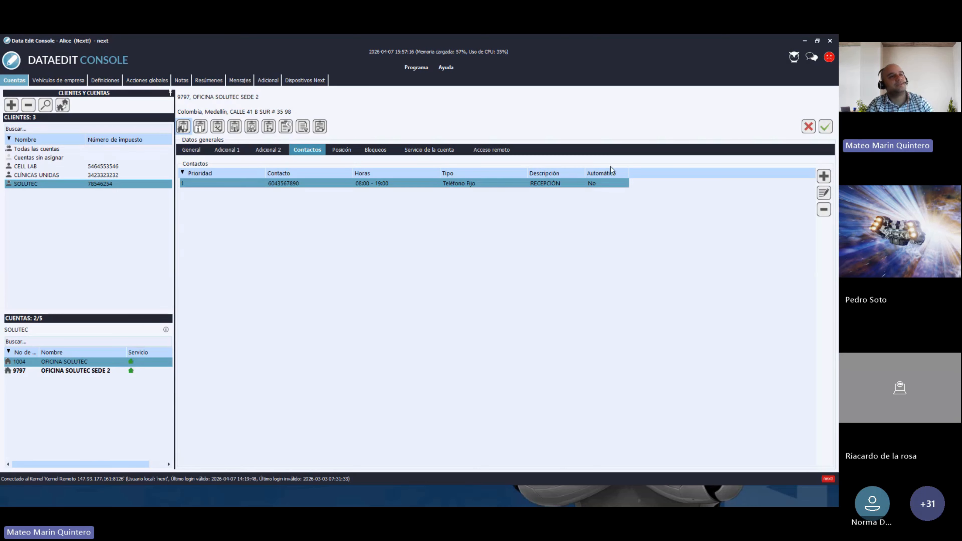
{"action": "left_click", "coordinate": [824, 193]}
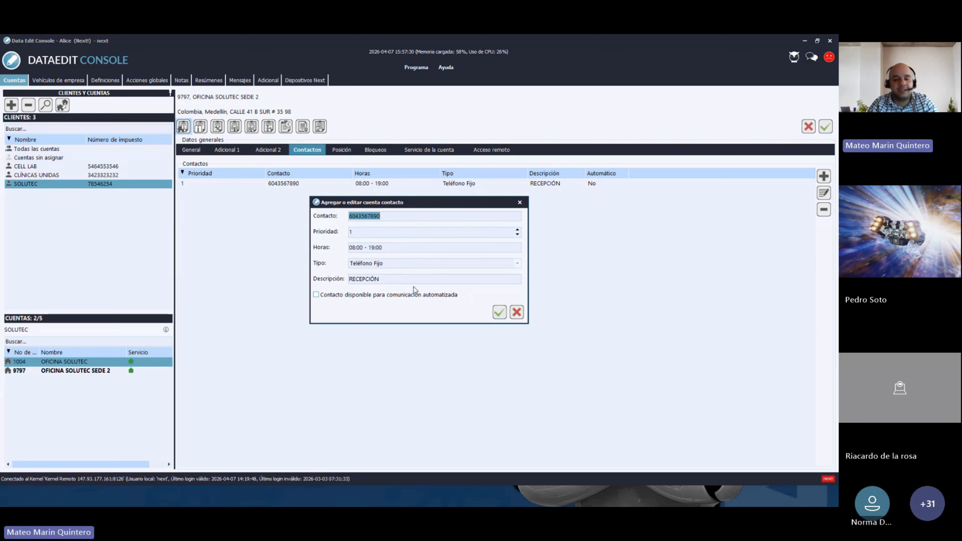
{"action": "left_click", "coordinate": [520, 202]}
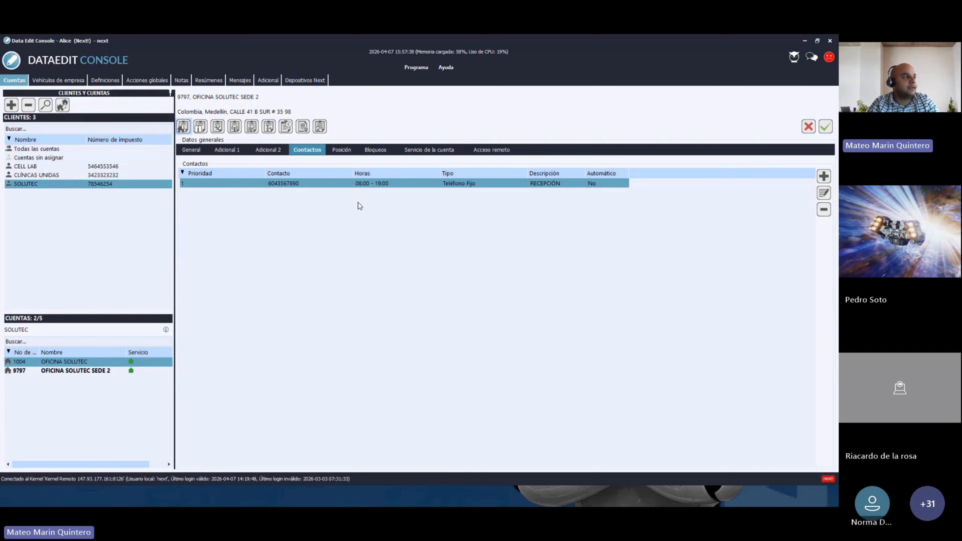
{"action": "left_click", "coordinate": [341, 151]}
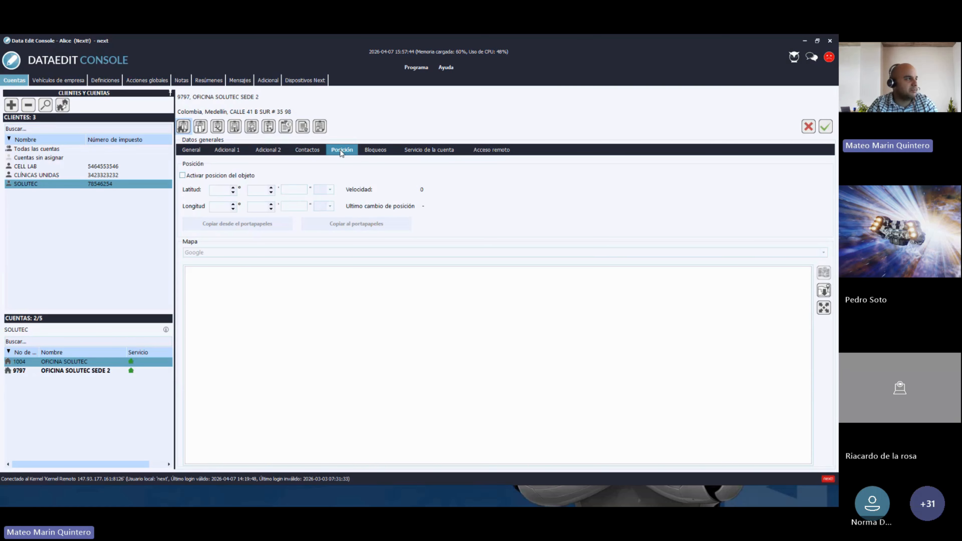
- Enable the account's object position, with latitude and longitude at 0 on the map
{"action": "left_click", "coordinate": [185, 177]}
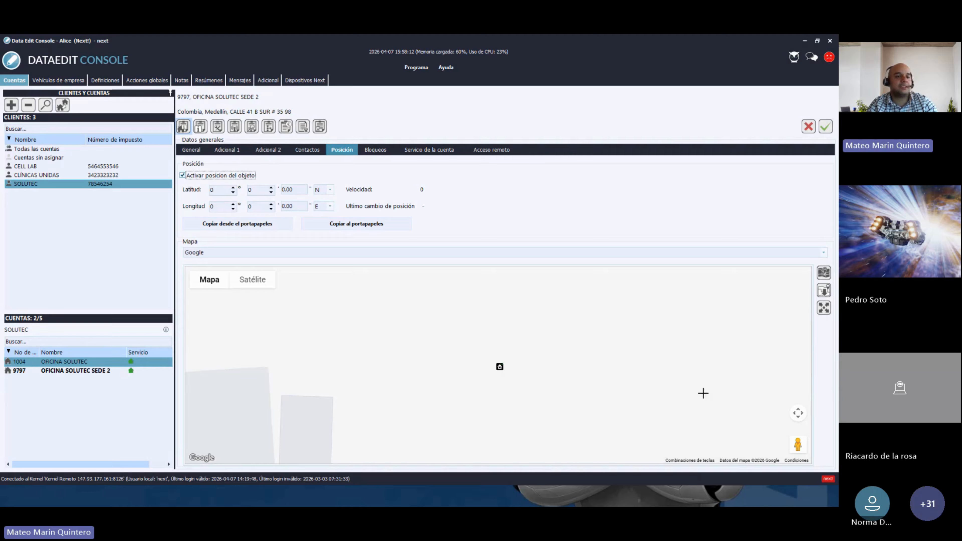
- Zoom the map to Medellín street level and set the position to 6° 13' 29.84" N, 75° 34' 58.37" W
{"action": "left_click", "coordinate": [792, 419]}
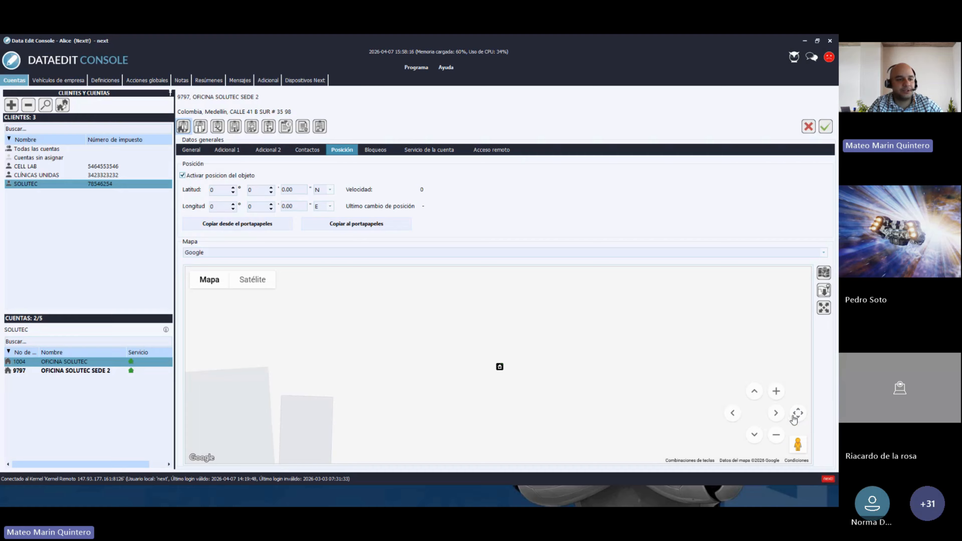
{"action": "left_click", "coordinate": [776, 436]}
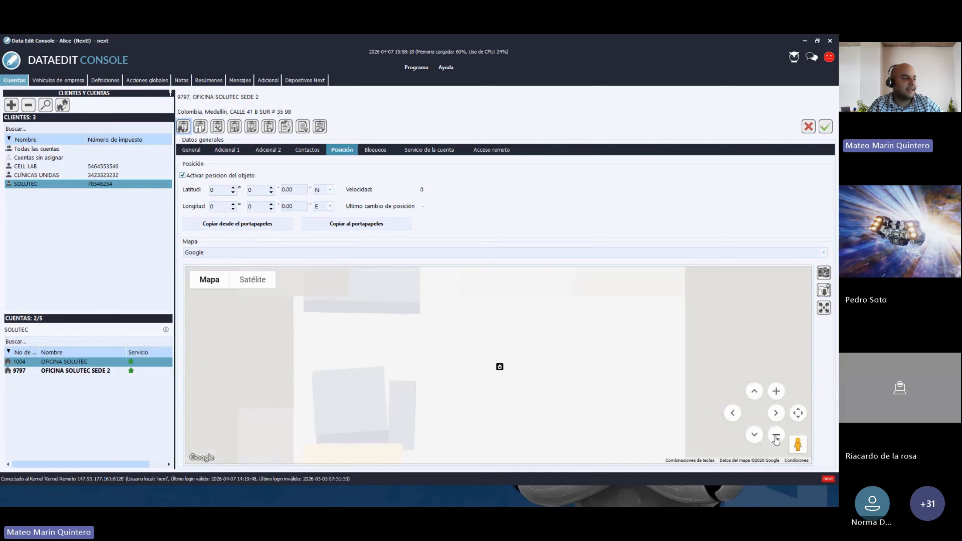
{"action": "left_click", "coordinate": [777, 436]}
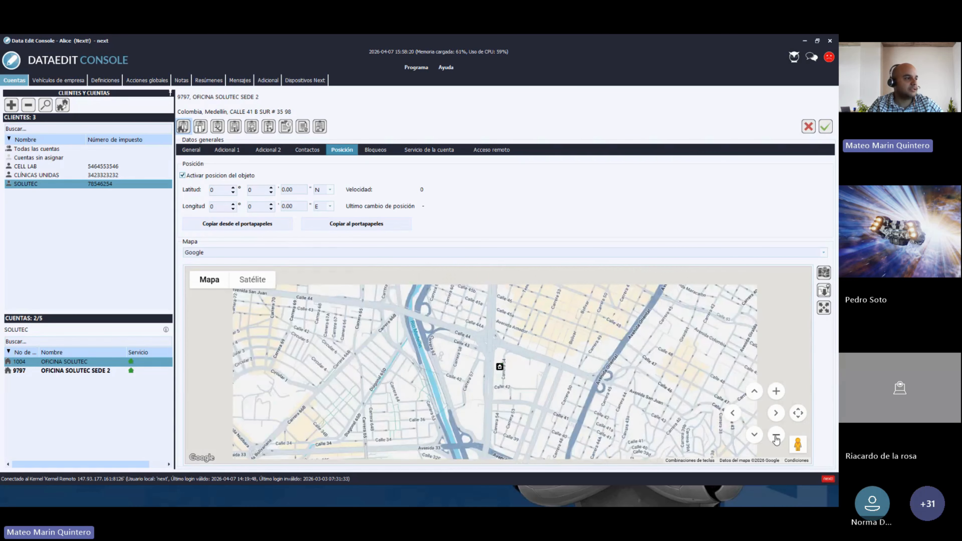
{"action": "left_click", "coordinate": [776, 436]}
{"action": "left_click", "coordinate": [776, 436]}
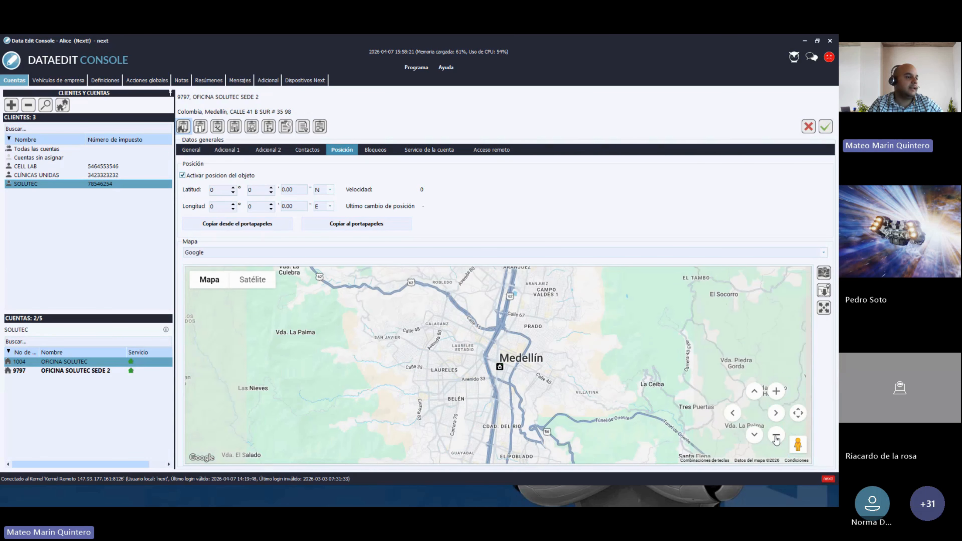
{"action": "left_click_drag", "start_coordinate": [512, 412], "coordinate": [528, 376]}
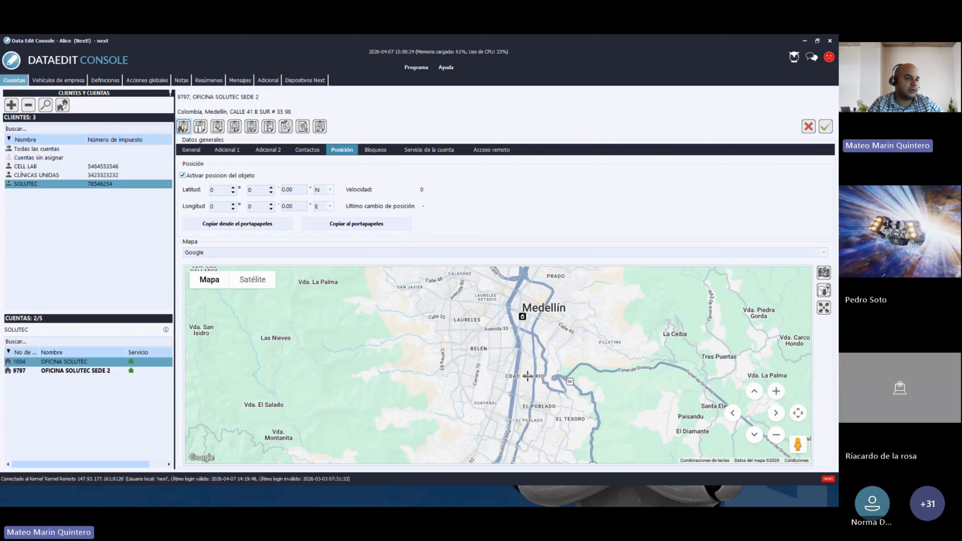
{"action": "left_click", "coordinate": [774, 391]}
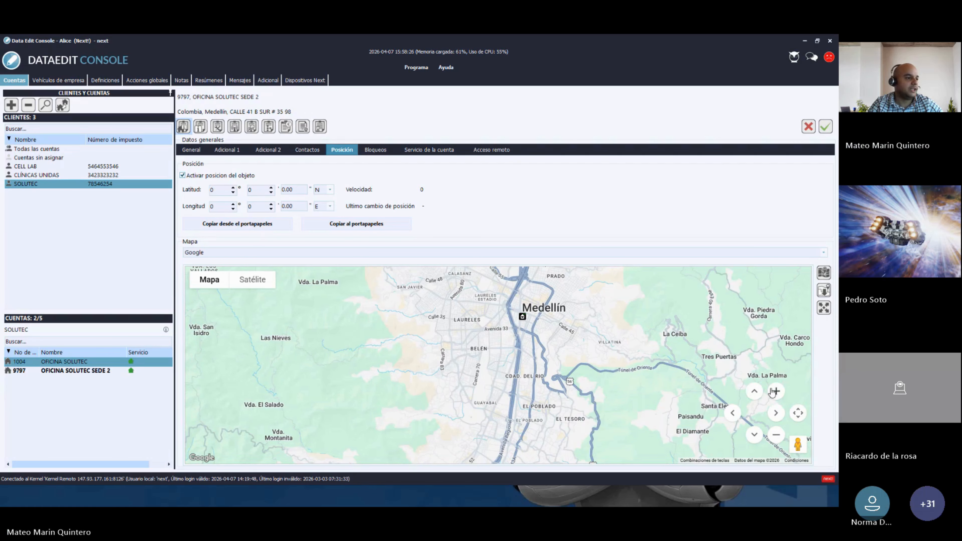
{"action": "left_click", "coordinate": [775, 391]}
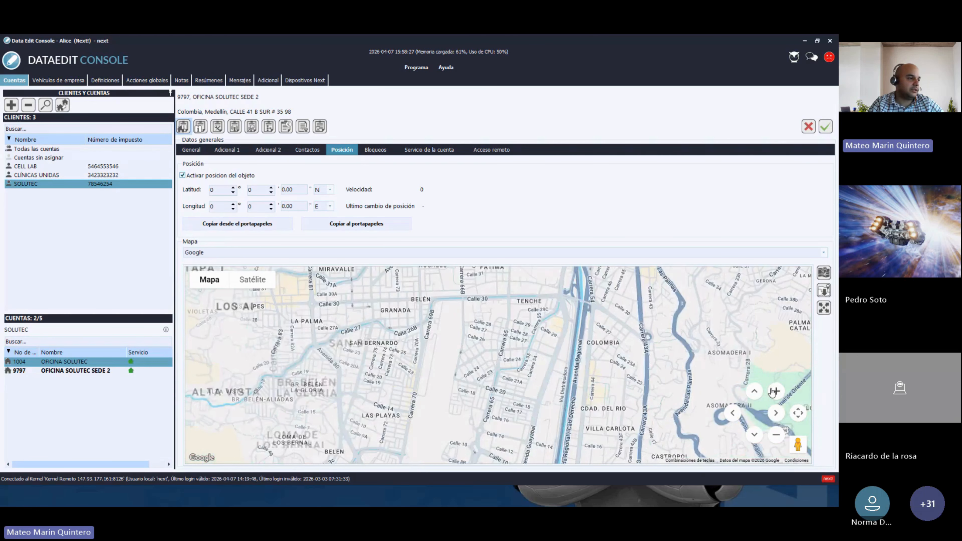
{"action": "left_click", "coordinate": [774, 392]}
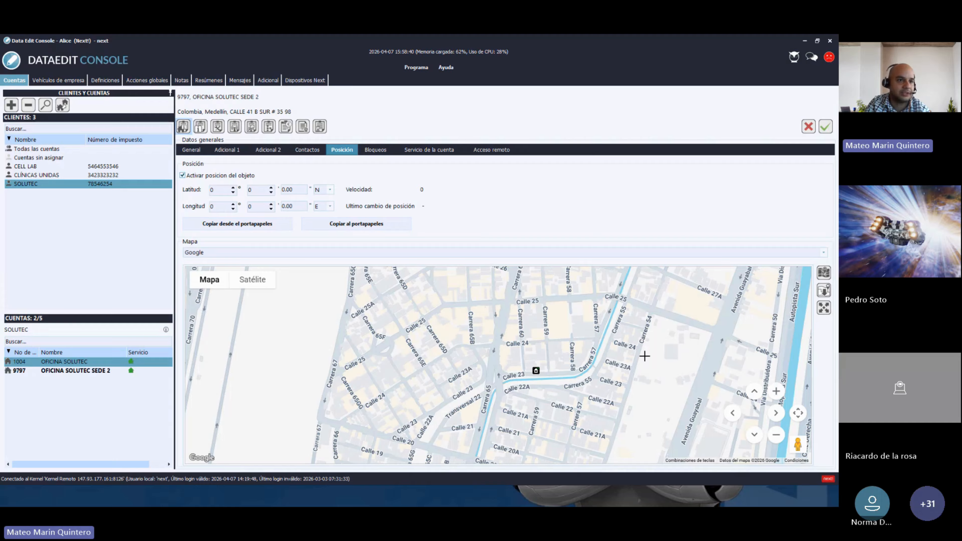
{"action": "left_click", "coordinate": [823, 291]}
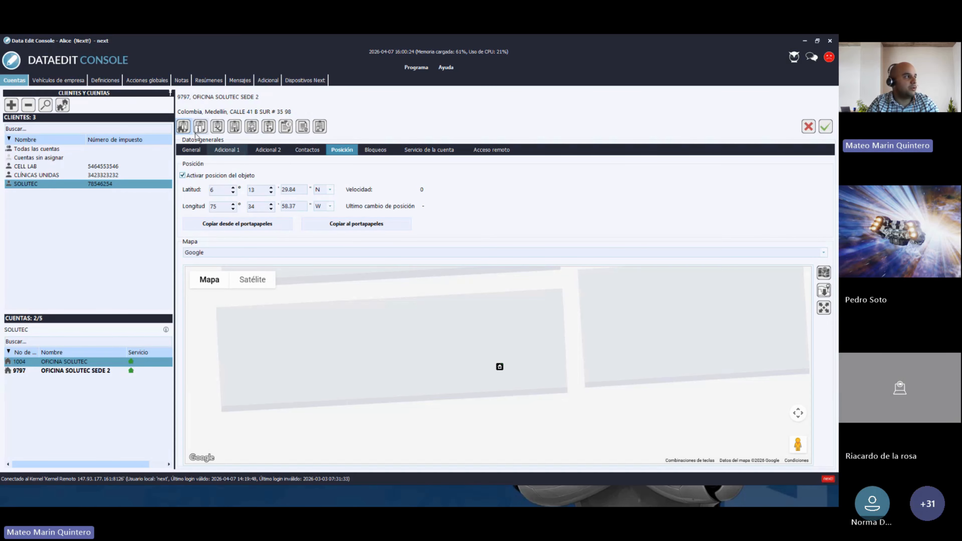
{"action": "left_click", "coordinate": [383, 149]}
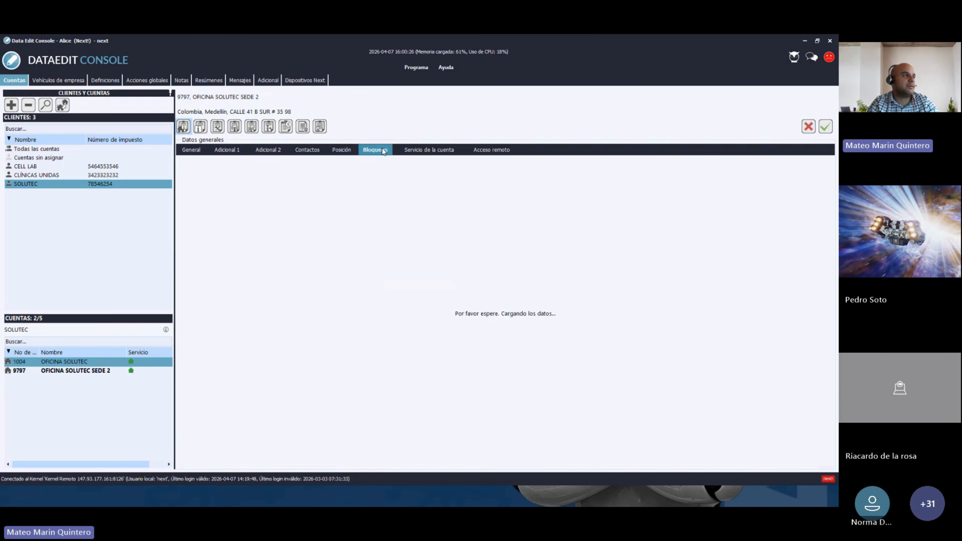
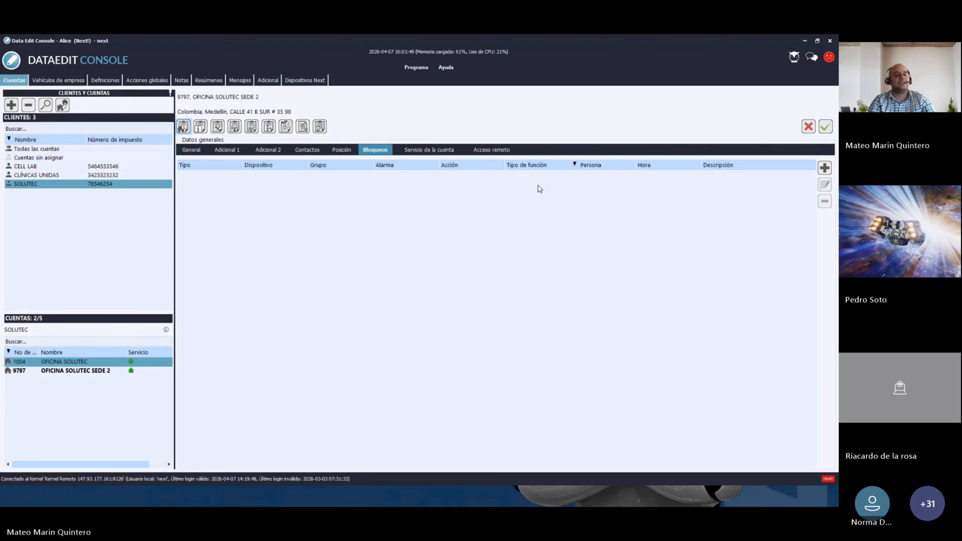
- Open the 'Servicio de la cuenta' page for account 9797 OFICINA SOLUTEC SEDE 2
{"action": "left_click", "coordinate": [429, 152]}
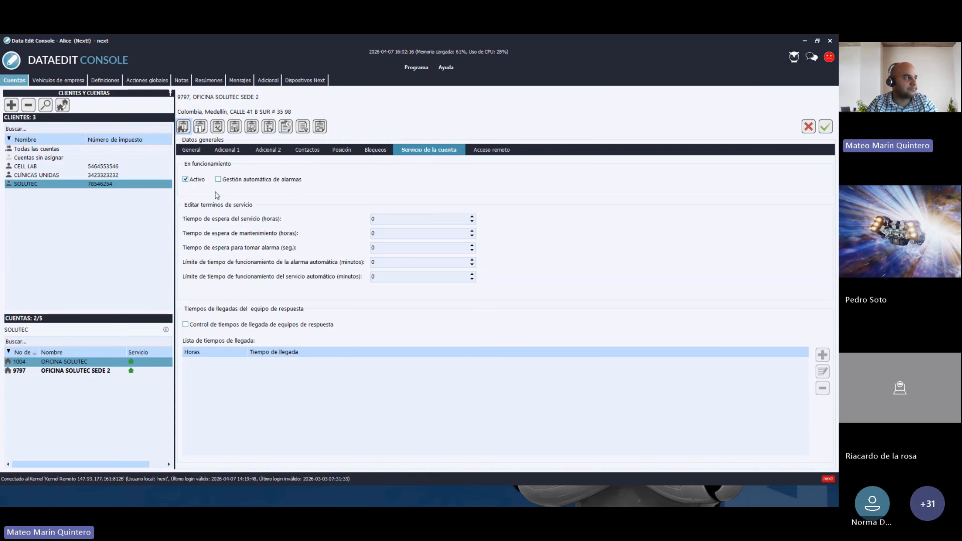
- Toggle account 9797's Activo service off and back on, then list all clients' accounts
{"action": "left_click", "coordinate": [186, 181]}
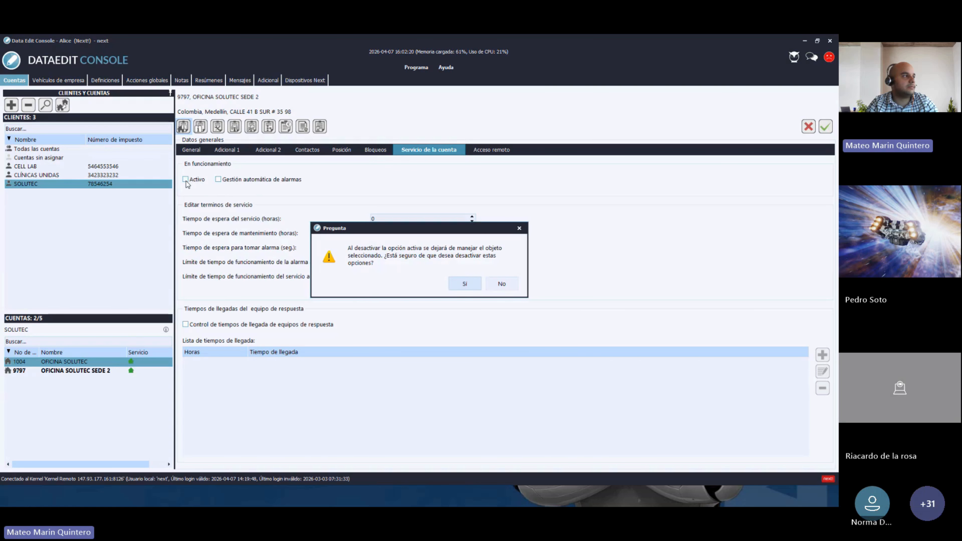
{"action": "left_click", "coordinate": [462, 285]}
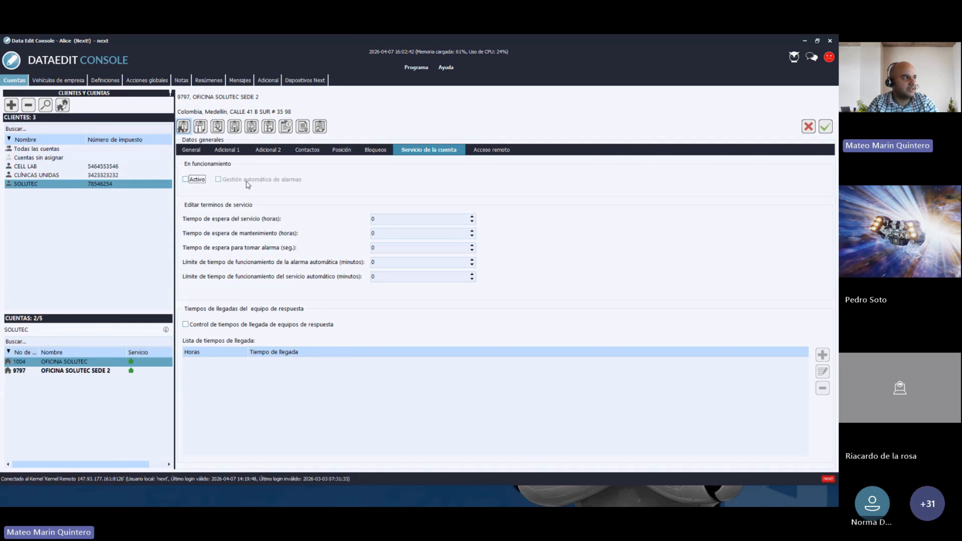
{"action": "left_click", "coordinate": [185, 179]}
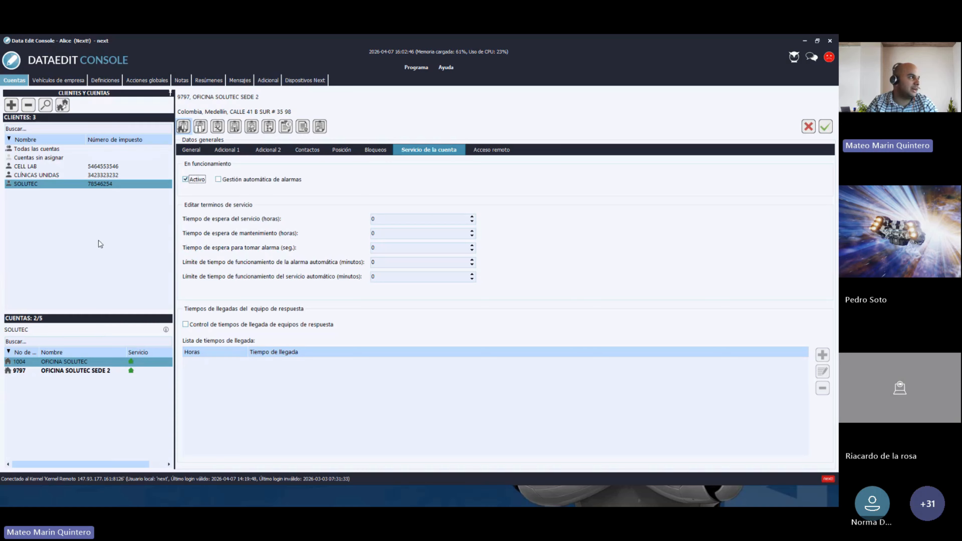
{"action": "left_click", "coordinate": [41, 150]}
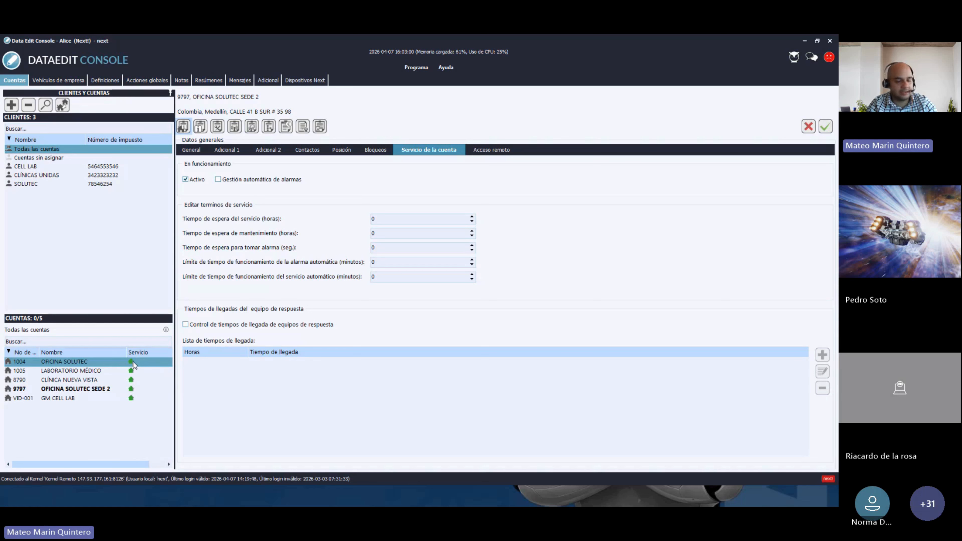
- Deactivate account 9797's service and save, then reactivate it and save again
{"action": "left_click", "coordinate": [189, 181]}
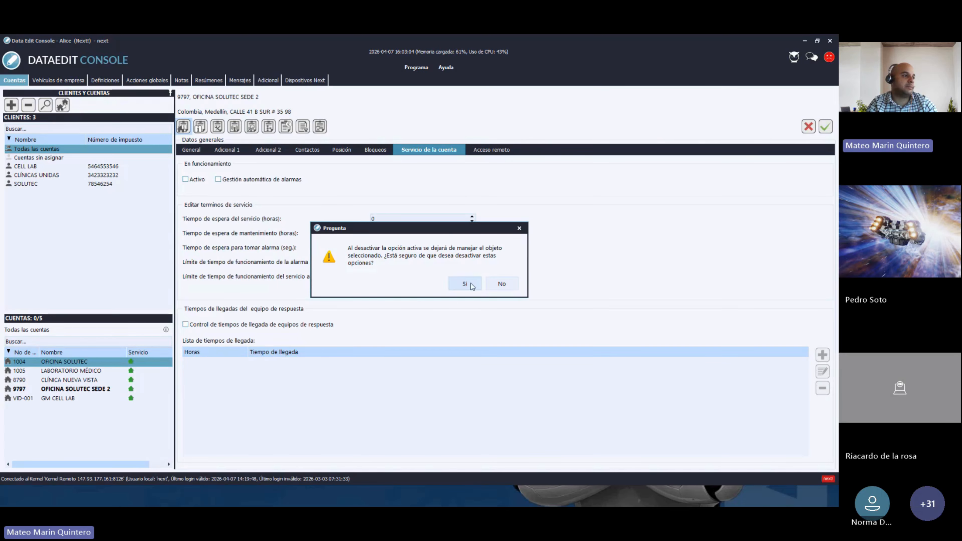
{"action": "left_click", "coordinate": [471, 284]}
{"action": "left_click", "coordinate": [826, 126]}
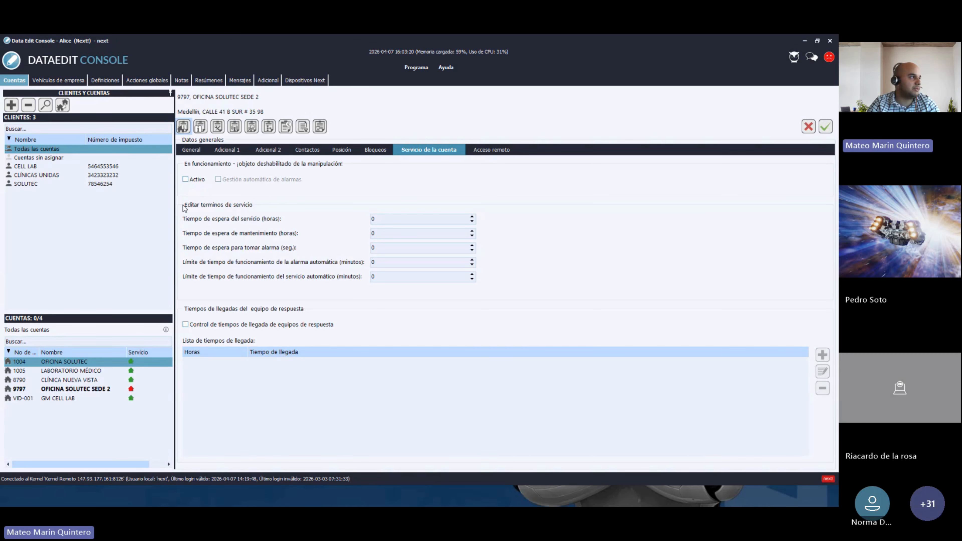
{"action": "left_click", "coordinate": [185, 180]}
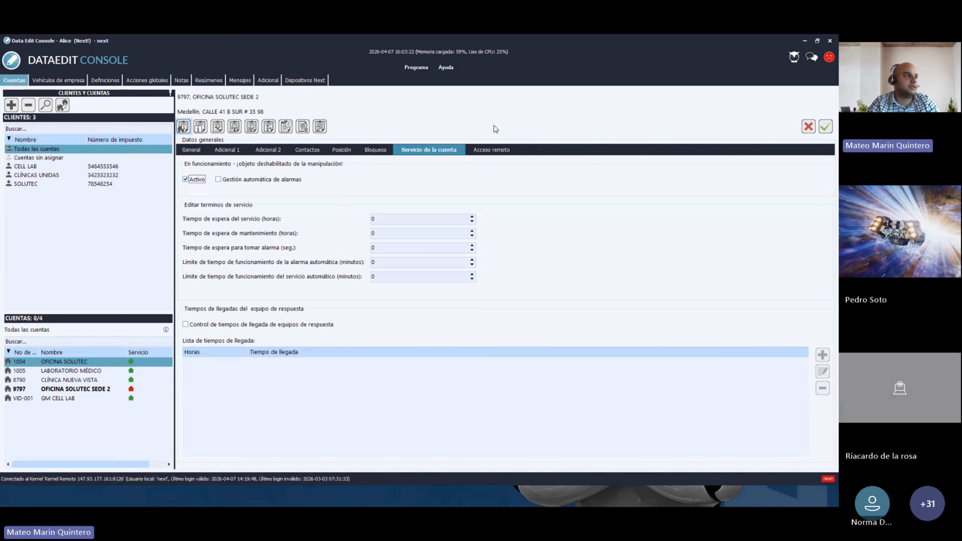
{"action": "left_click", "coordinate": [826, 128]}
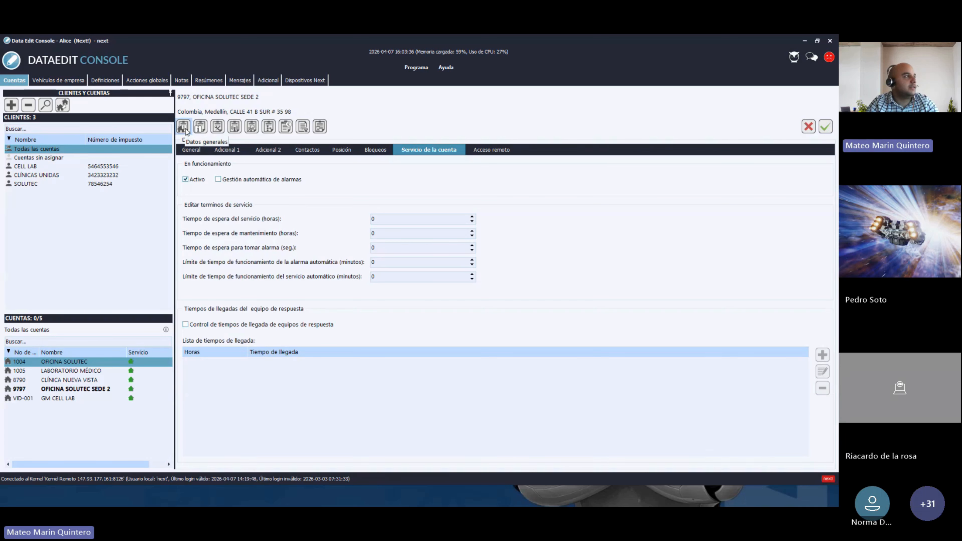
- Open account 9797's detailed data on the empty Personas list
{"action": "left_click", "coordinate": [201, 128]}
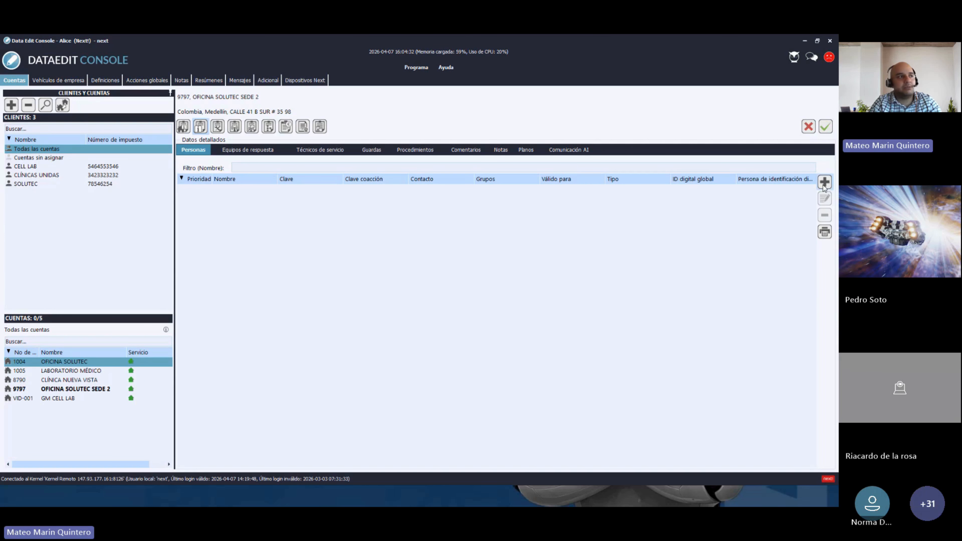
- Add a new person to account 9797 and enter their full name in Nombre
{"action": "left_click", "coordinate": [825, 182]}
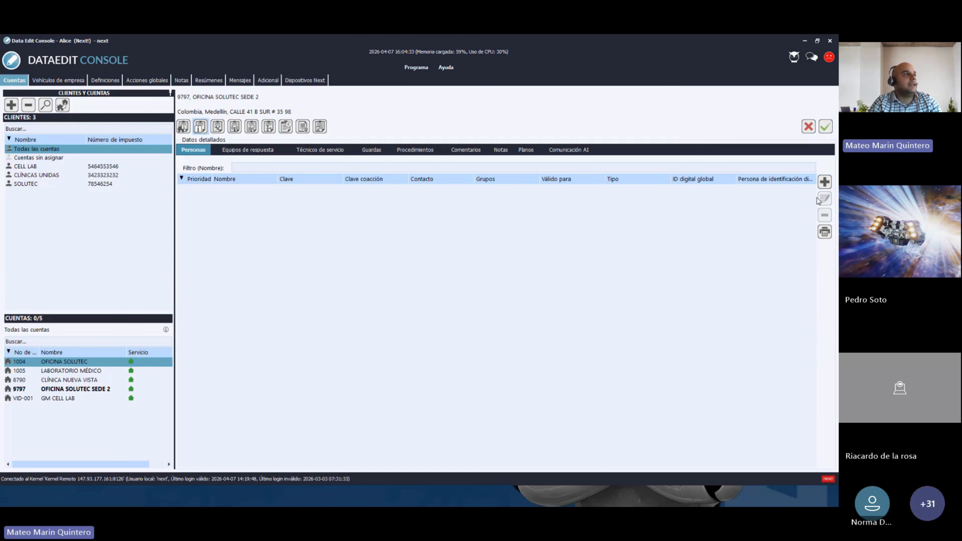
{"action": "left_click_drag", "start_coordinate": [410, 82], "coordinate": [427, 75]}
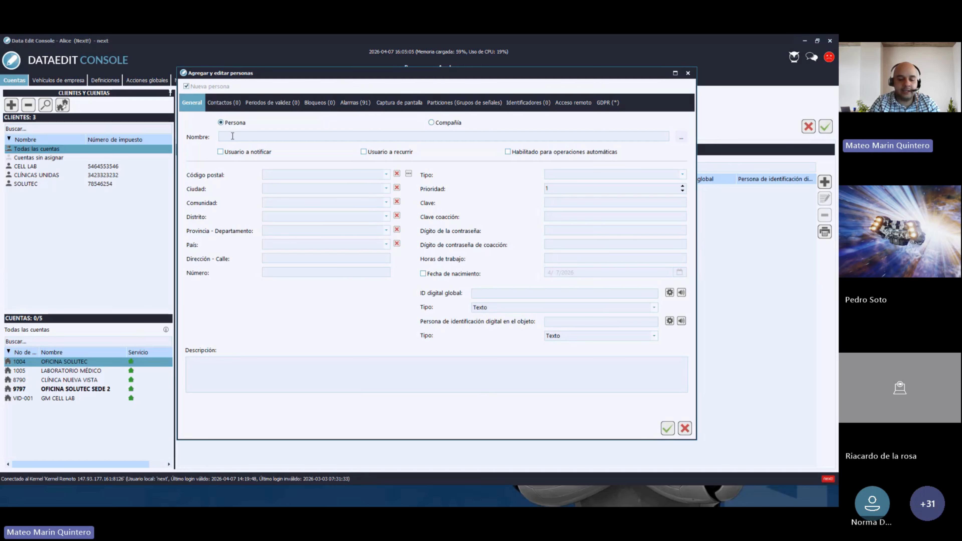
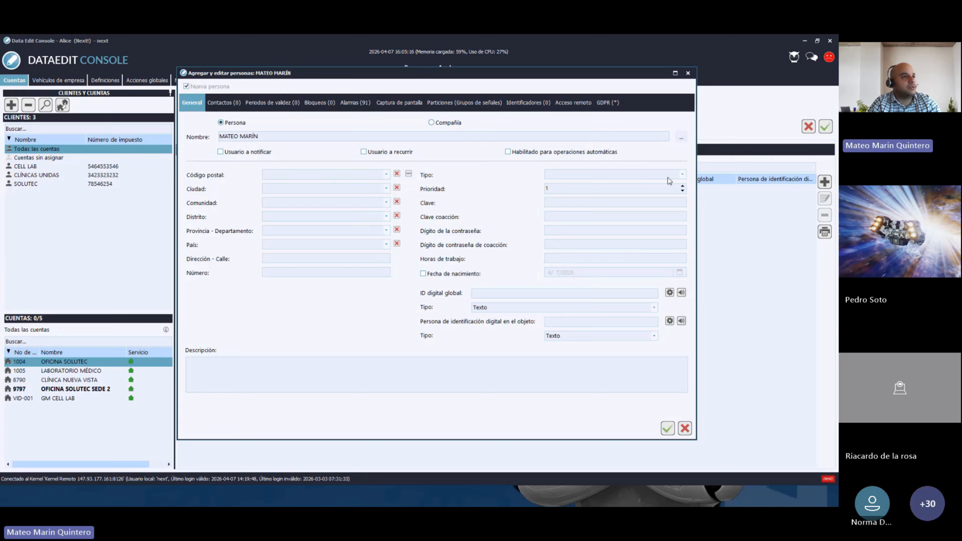
{"action": "left_click", "coordinate": [684, 177]}
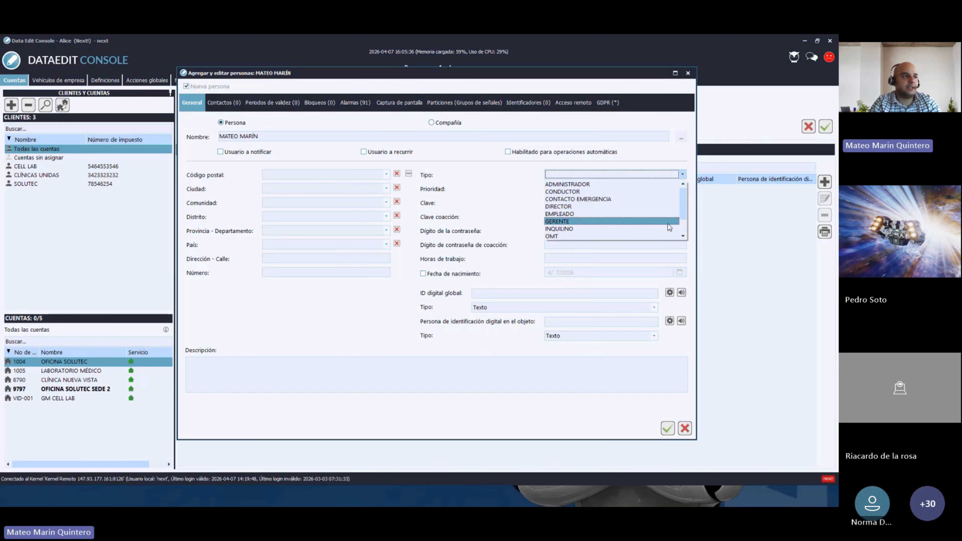
- Make the person an EMPLEADO with priority 1 and enter their passcode and duress passcode
{"action": "left_click", "coordinate": [554, 215]}
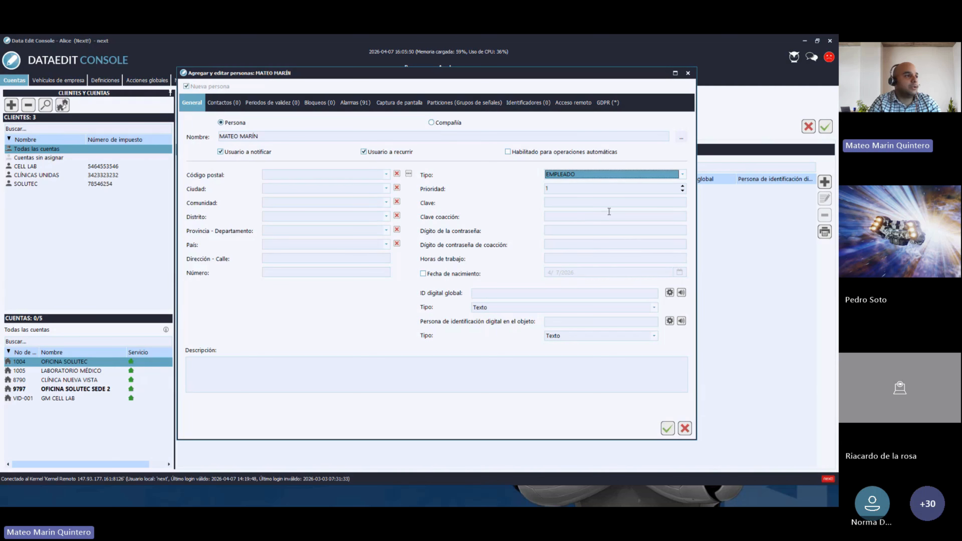
{"action": "left_click", "coordinate": [565, 203]}
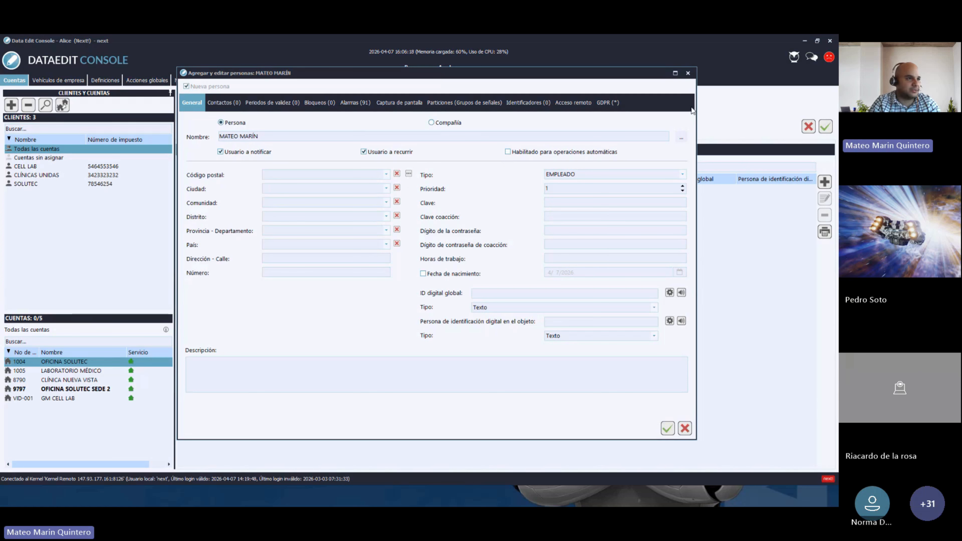
{"action": "left_click", "coordinate": [668, 202]}
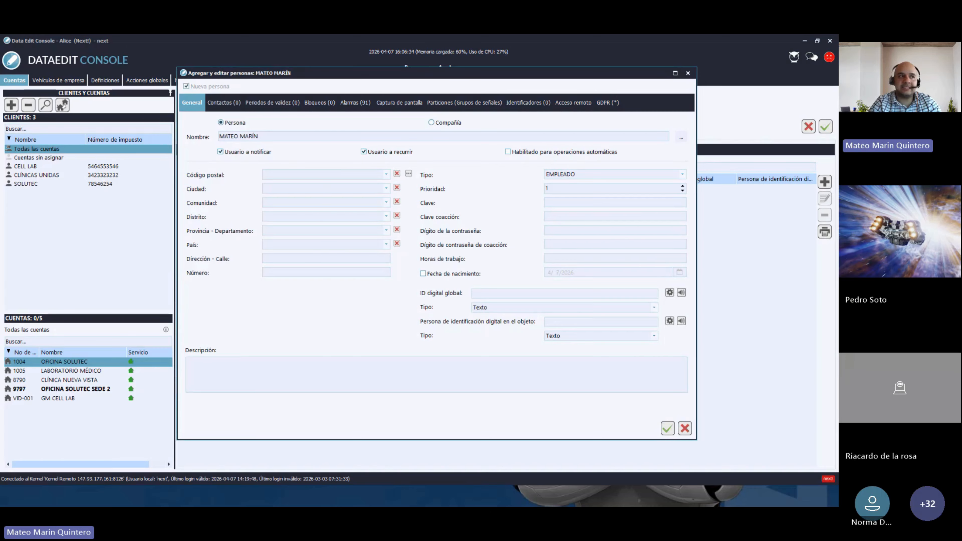
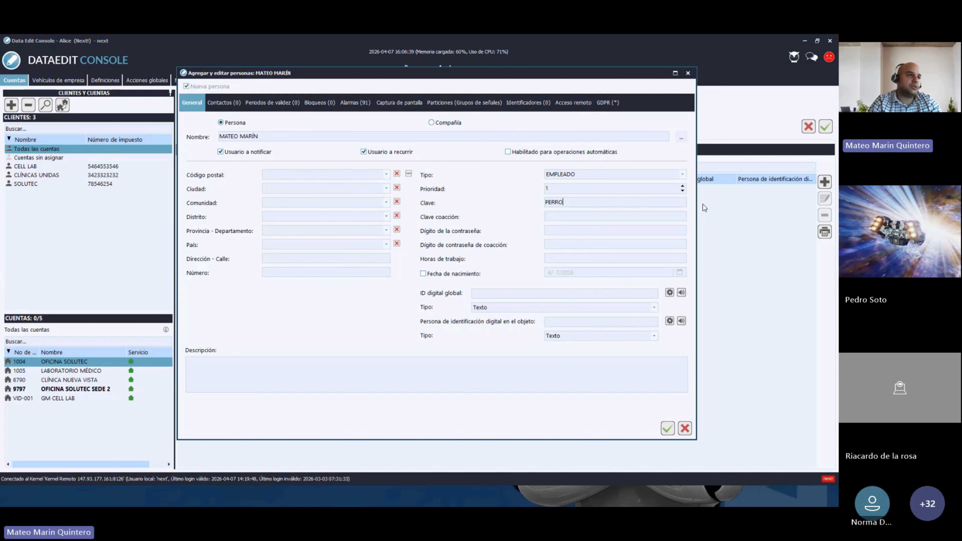
{"action": "left_click", "coordinate": [679, 214]}
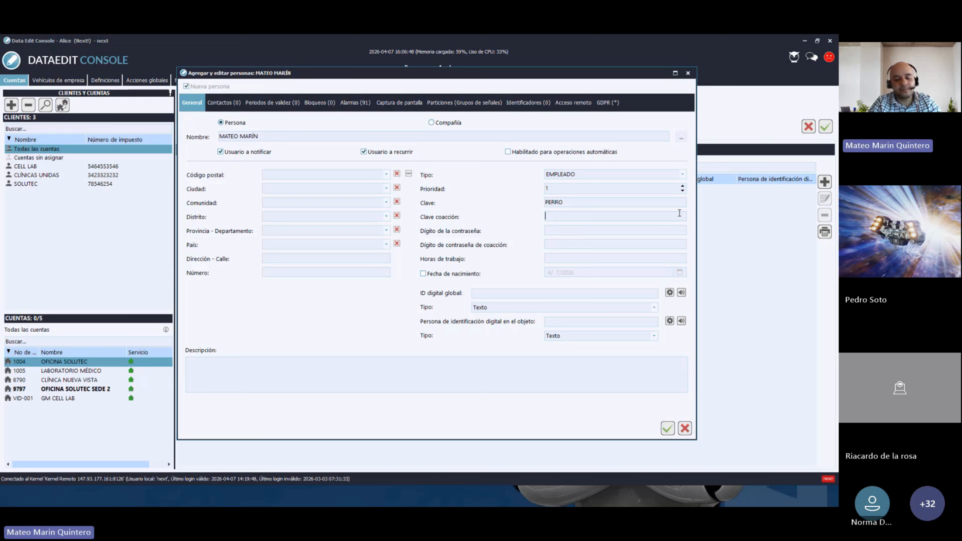
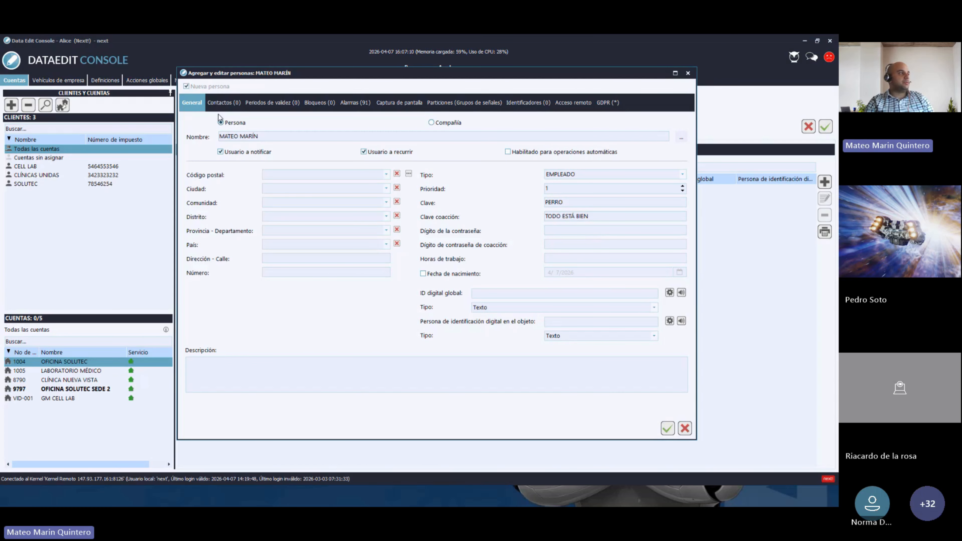
- Add the person's mobile number as a Teléfono Móvil contact, 24 HORAS, with automated communication allowed
{"action": "left_click", "coordinate": [220, 106]}
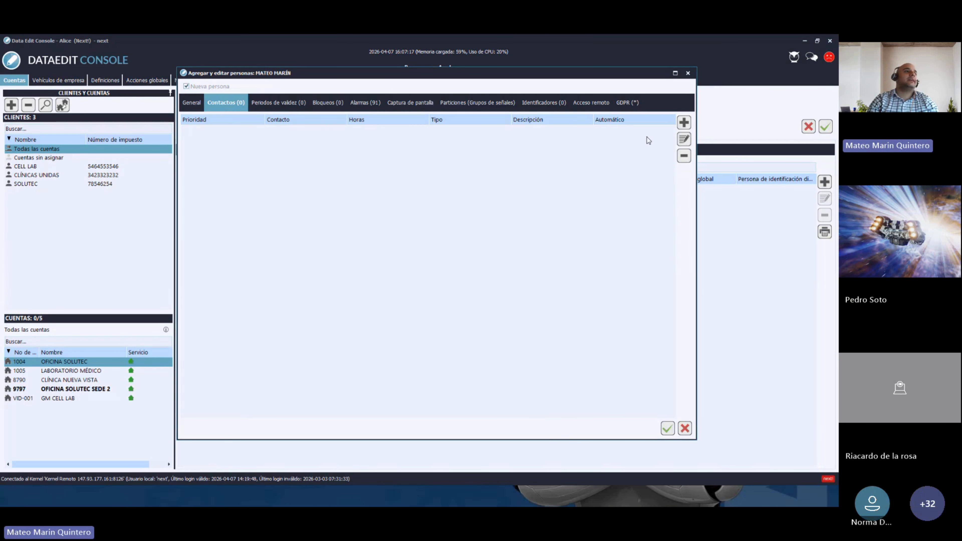
{"action": "left_click", "coordinate": [684, 123]}
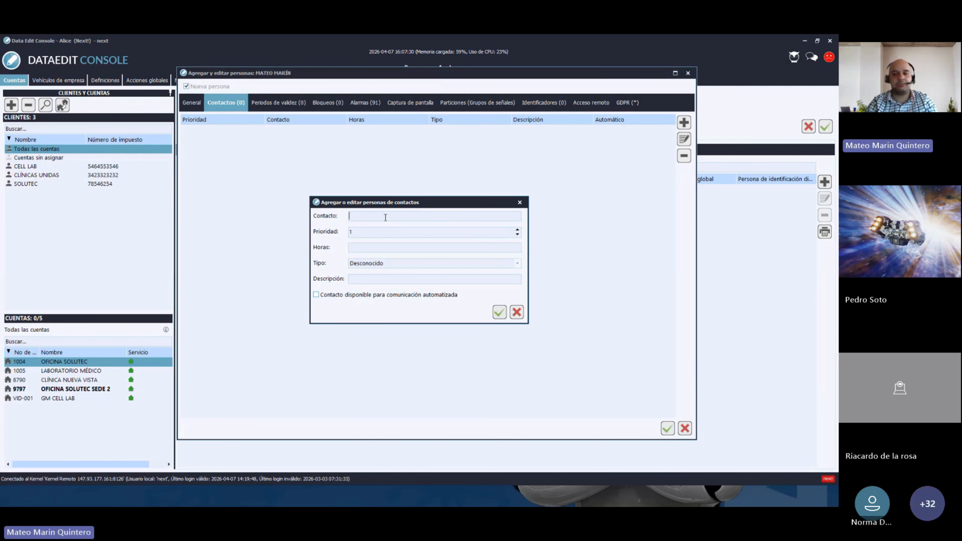
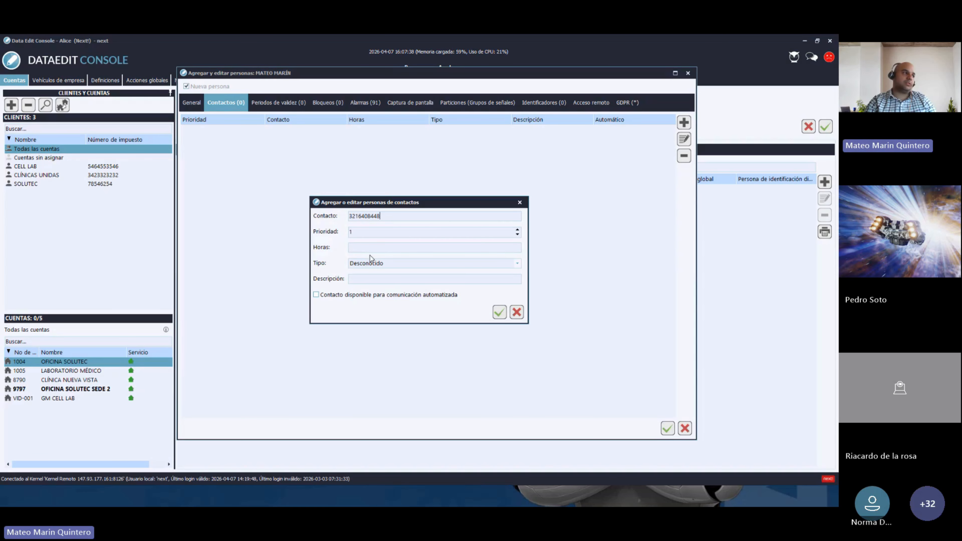
{"action": "left_click", "coordinate": [357, 247]}
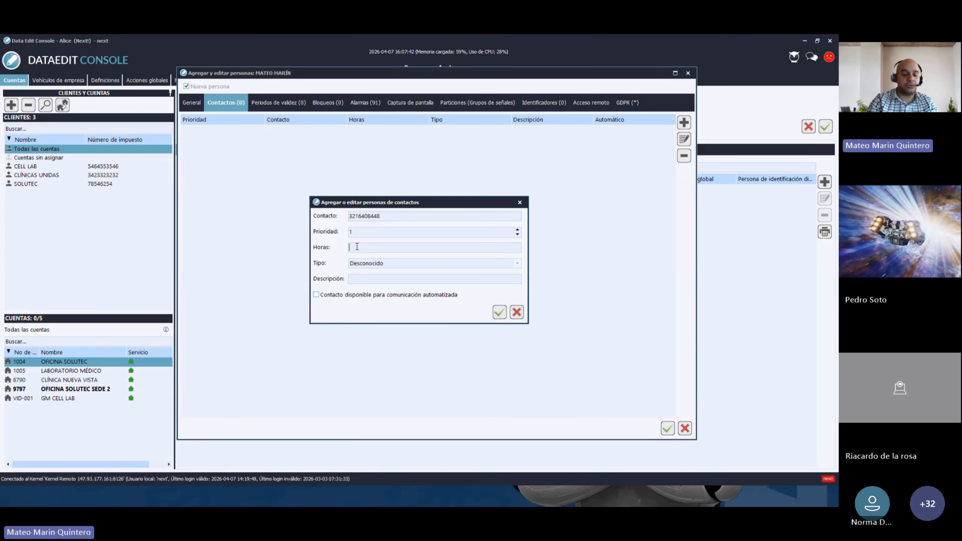
{"action": "type", "text": "24 HORAS"}
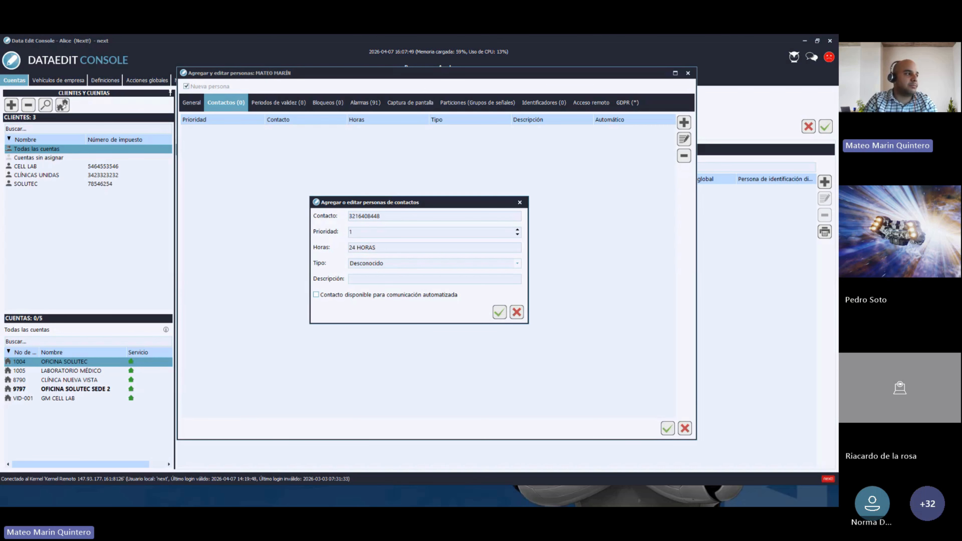
{"action": "left_click", "coordinate": [371, 264]}
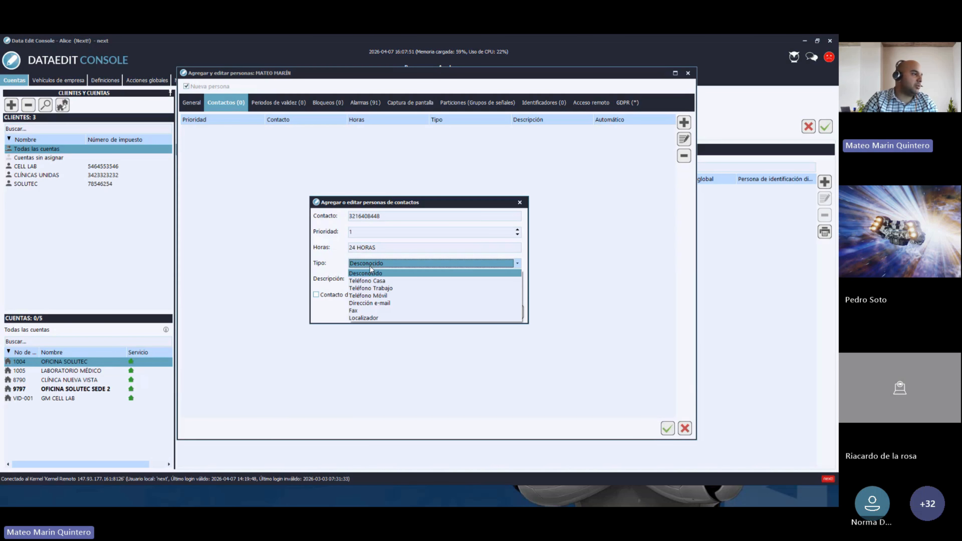
{"action": "left_click", "coordinate": [375, 297]}
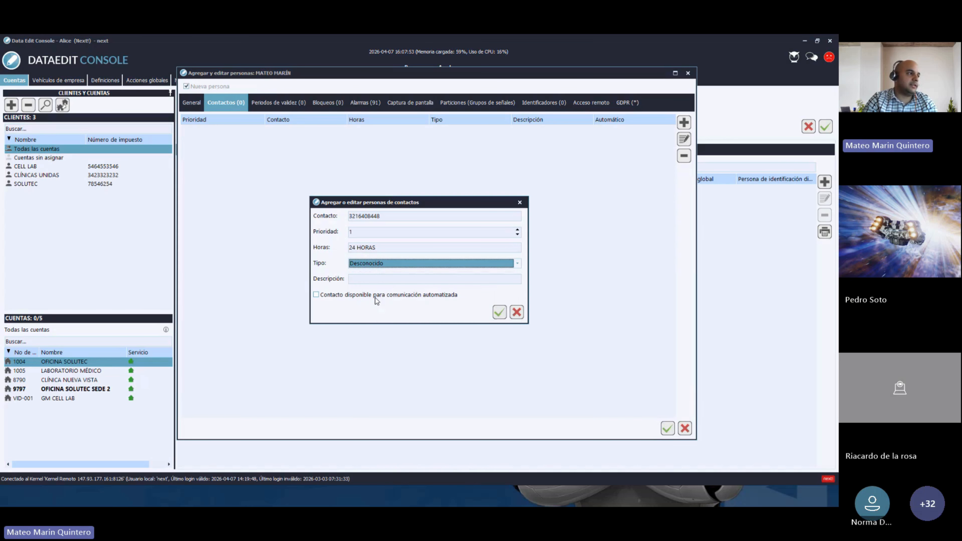
{"action": "left_click", "coordinate": [362, 278]}
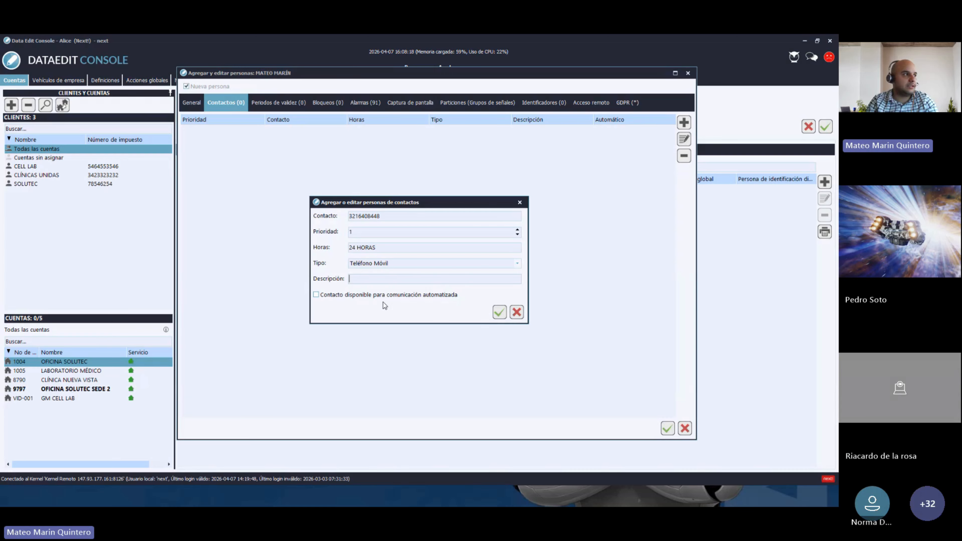
{"action": "left_click", "coordinate": [329, 297]}
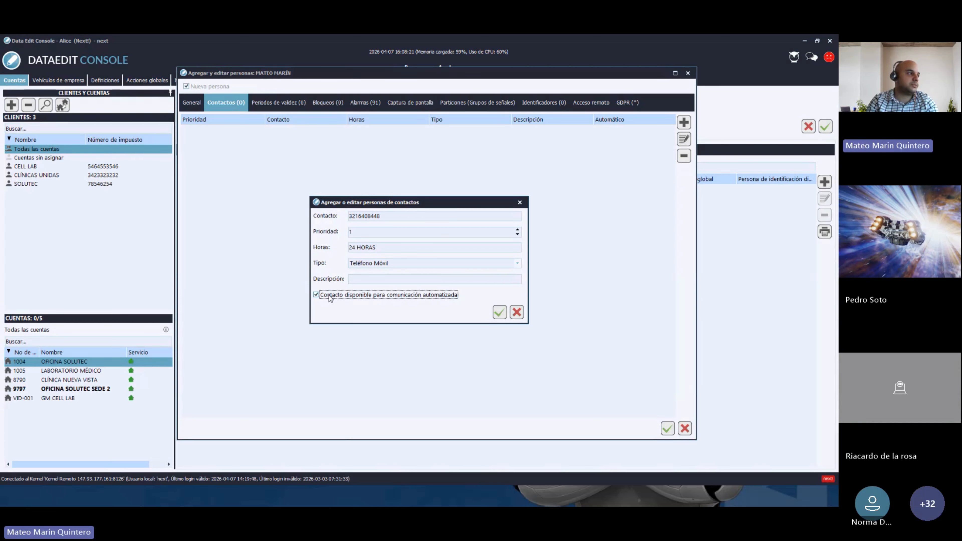
{"action": "left_click_drag", "start_coordinate": [382, 216], "coordinate": [347, 219]}
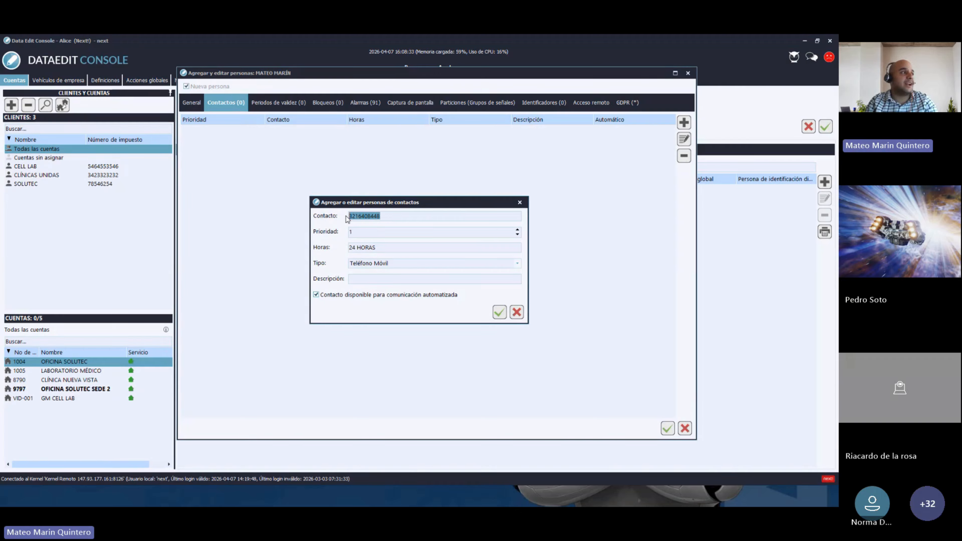
{"action": "left_click", "coordinate": [504, 314]}
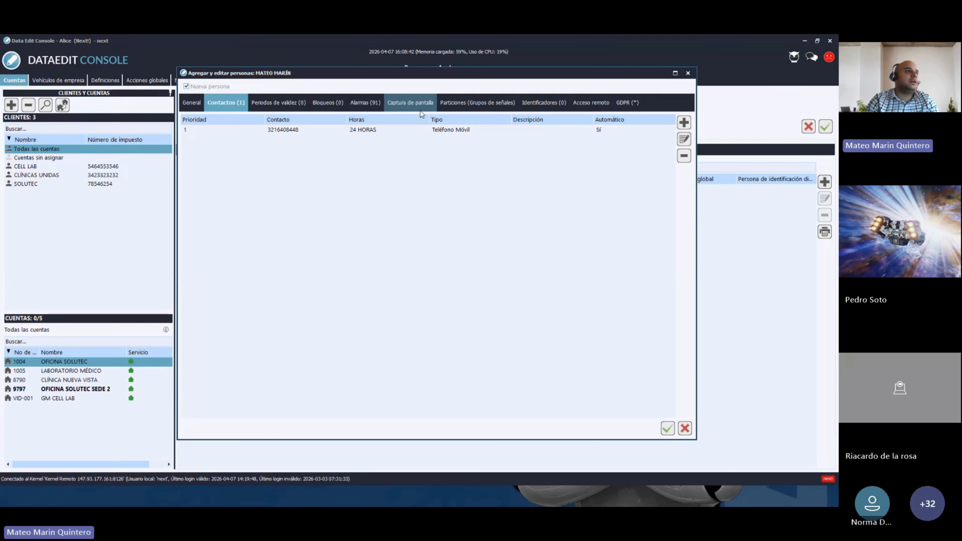
- Add the person's e-mail address as a Dirección e-mail contact, priority 2, with automated communication allowed
{"action": "left_click", "coordinate": [684, 128]}
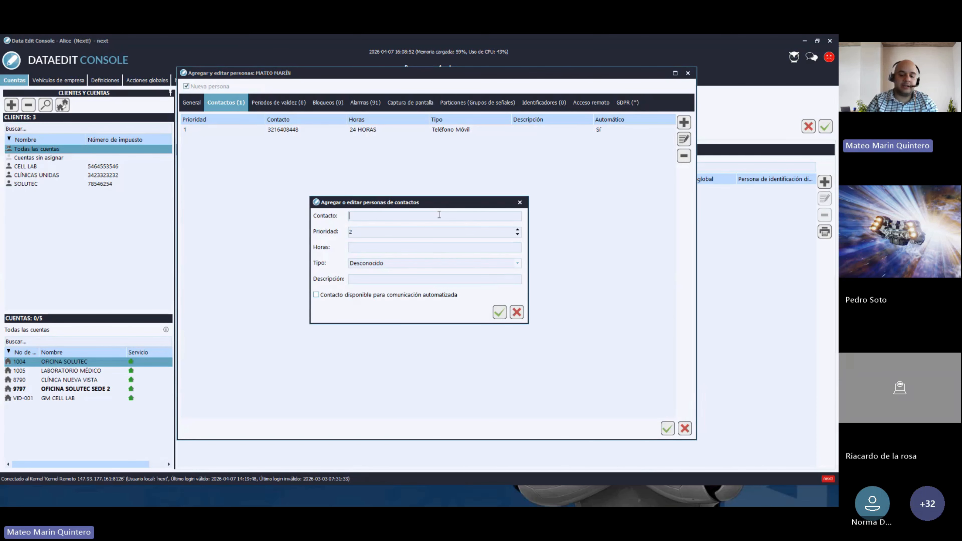
{"action": "type", "text": "MATEO"}
{"action": "key", "text": "BackSpace"}
{"action": "key", "text": "BackSpace"}
{"action": "key", "text": "BackSpace"}
{"action": "key", "text": "BackSpace"}
{"action": "key", "text": "BackSpace"}
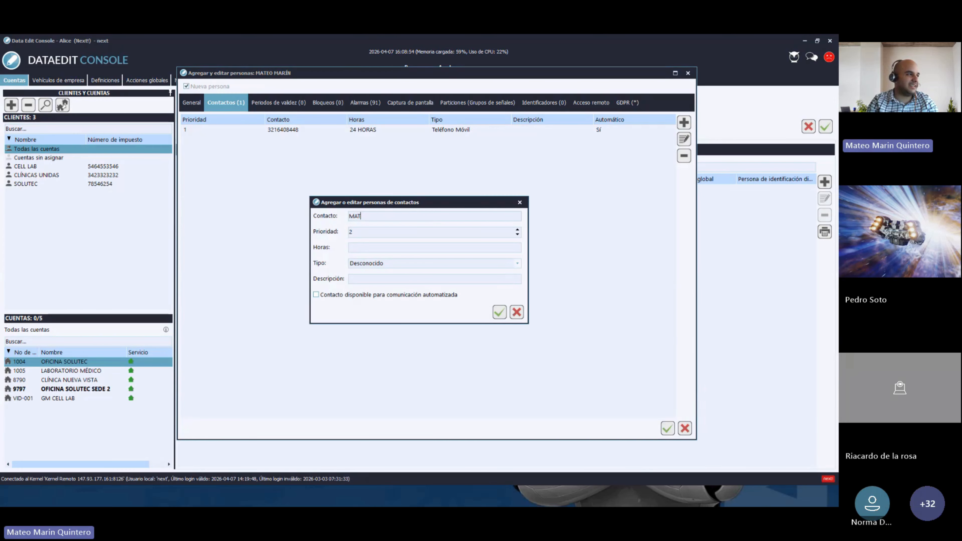
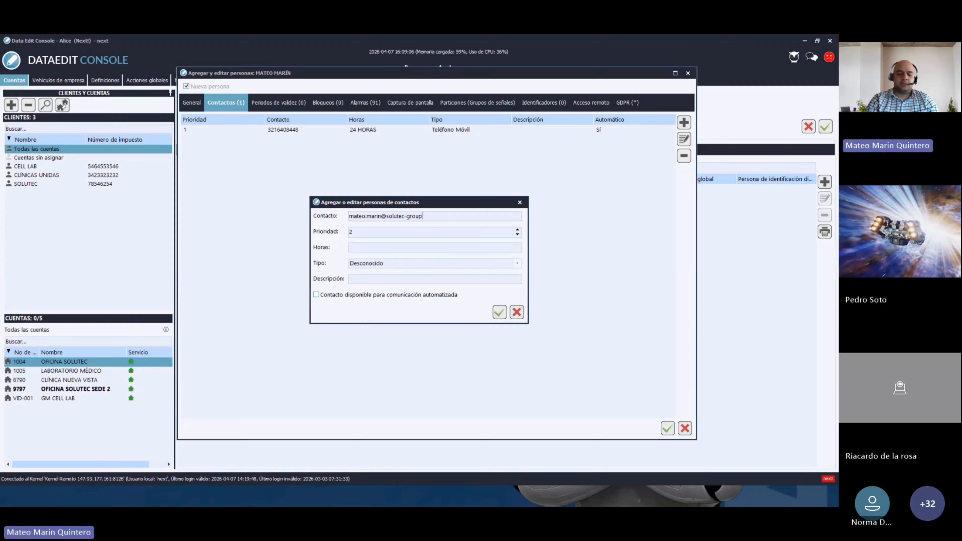
{"action": "left_click", "coordinate": [379, 263]}
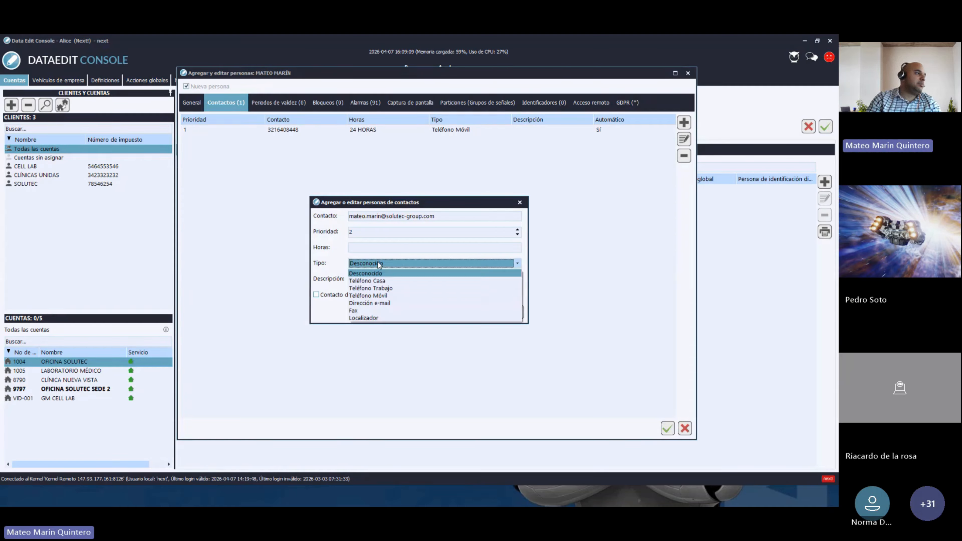
{"action": "left_click", "coordinate": [366, 303]}
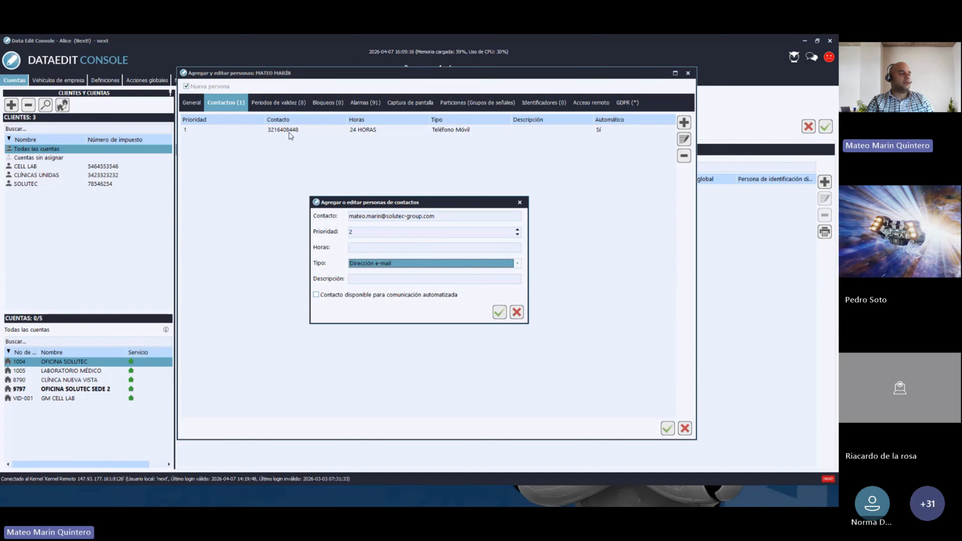
{"action": "left_click", "coordinate": [315, 295]}
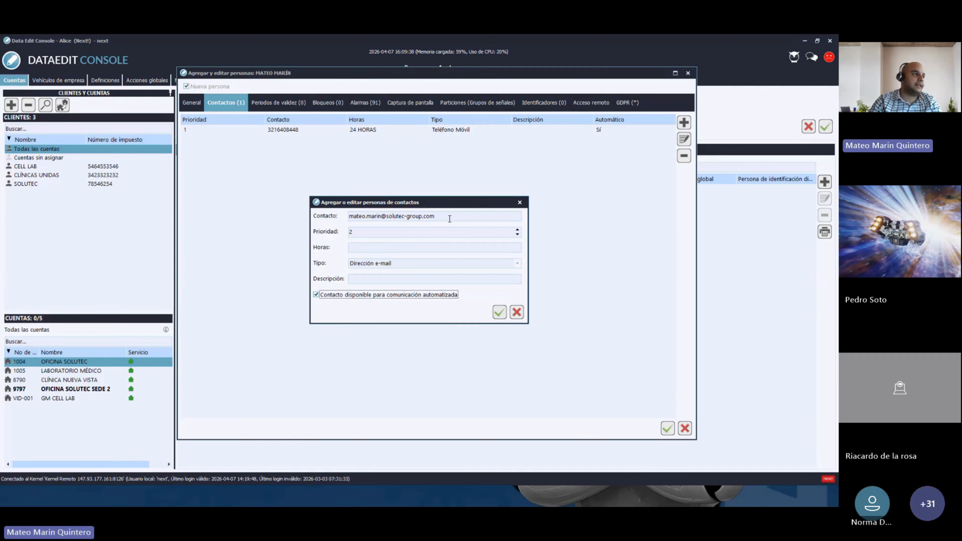
{"action": "left_click_drag", "start_coordinate": [449, 218], "coordinate": [346, 217]}
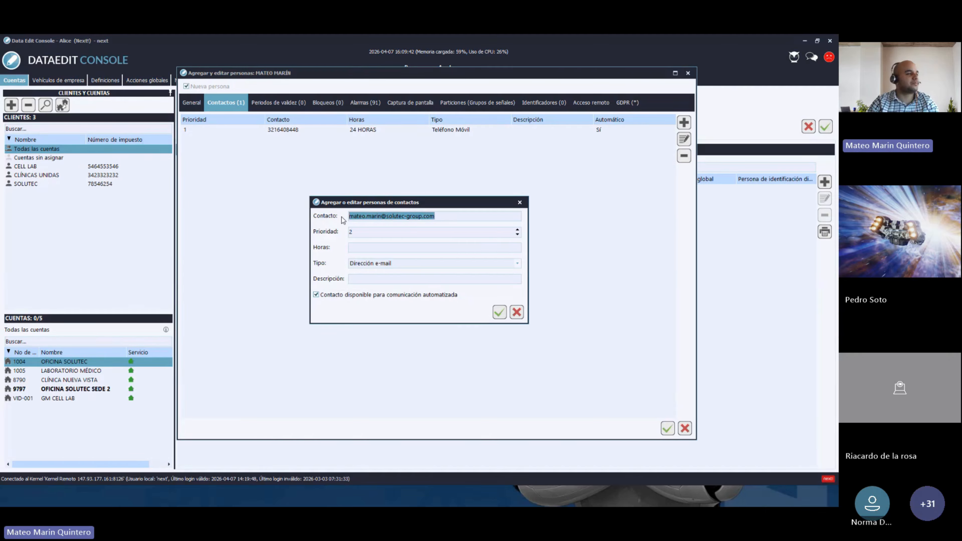
{"action": "left_click", "coordinate": [500, 313]}
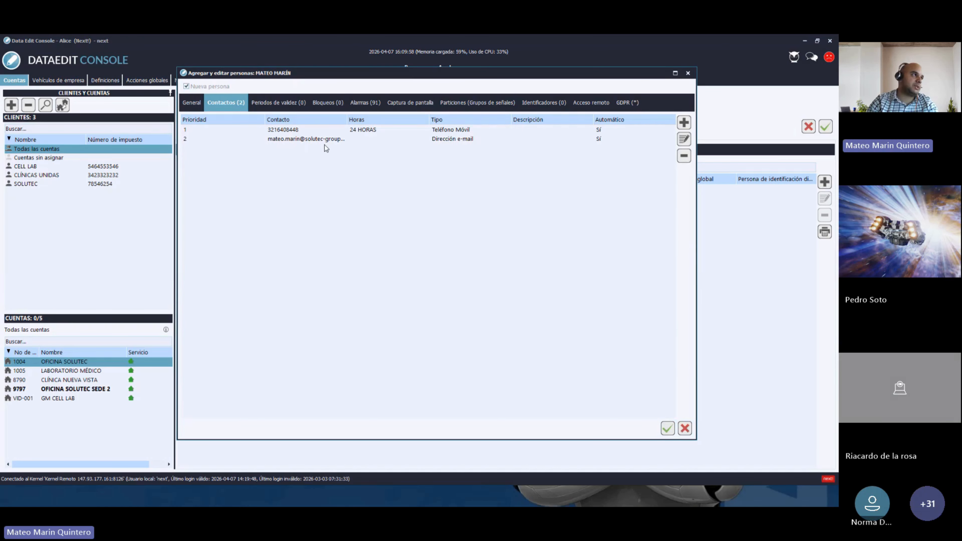
- Show the person's Periodos de validez list, which has 0 periods
{"action": "left_click", "coordinate": [292, 110]}
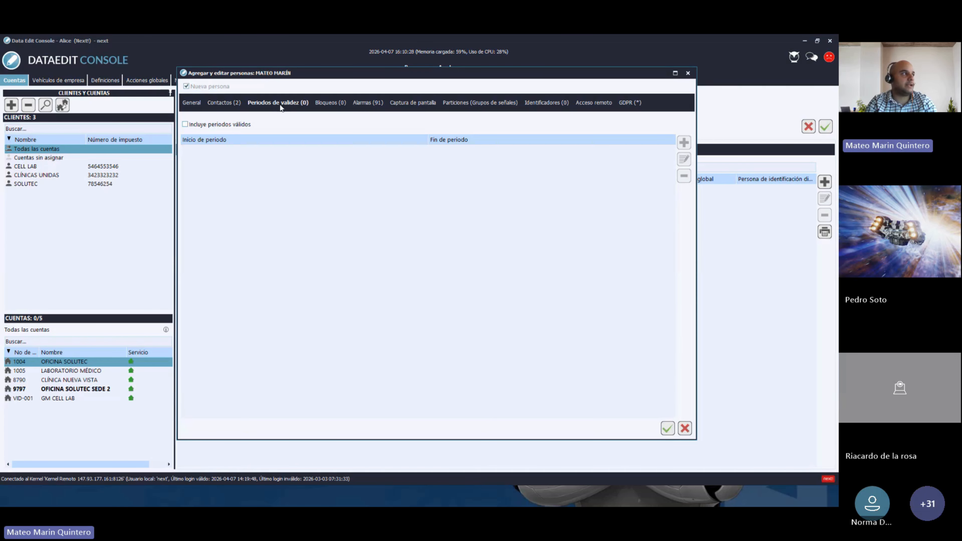
- Start a validity period but cancel it, untick 'Incluye periodos válidos', and view the empty Bloqueos list
{"action": "left_click", "coordinate": [185, 124]}
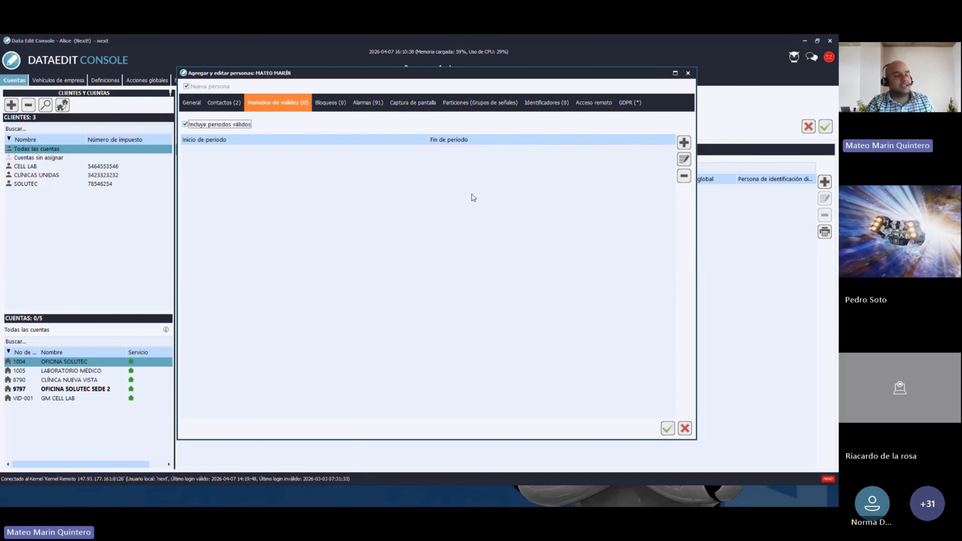
{"action": "left_click", "coordinate": [685, 143]}
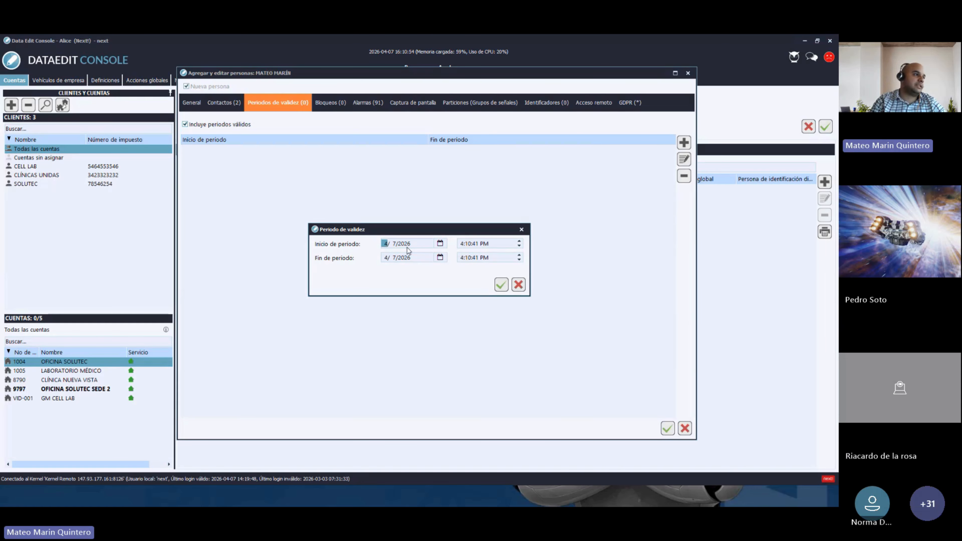
{"action": "left_click", "coordinate": [441, 259]}
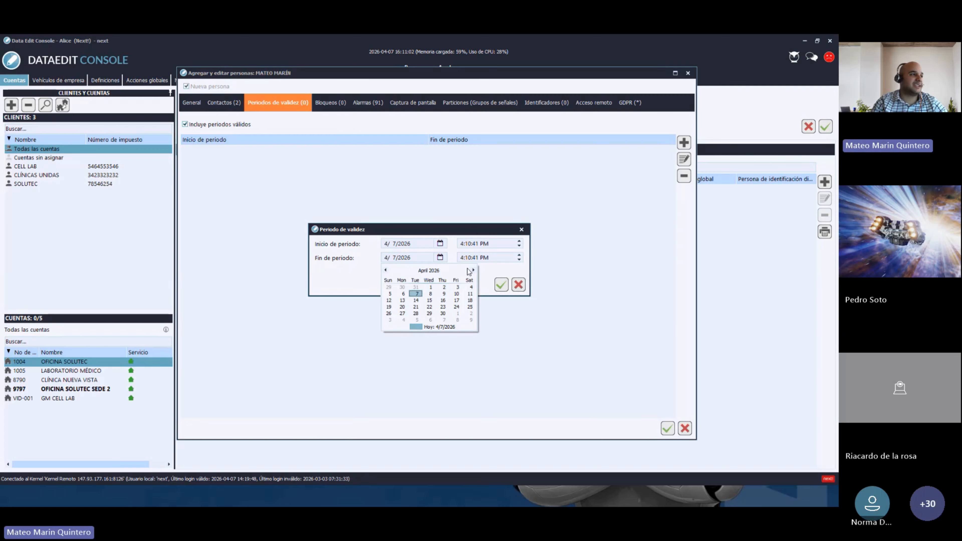
{"action": "left_click", "coordinate": [521, 230]}
{"action": "left_click", "coordinate": [522, 230]}
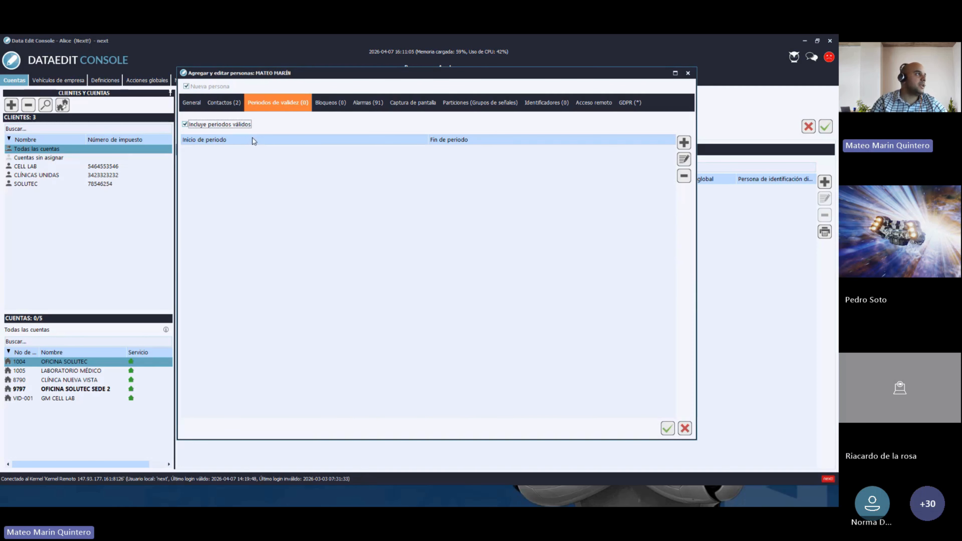
{"action": "left_click", "coordinate": [185, 124]}
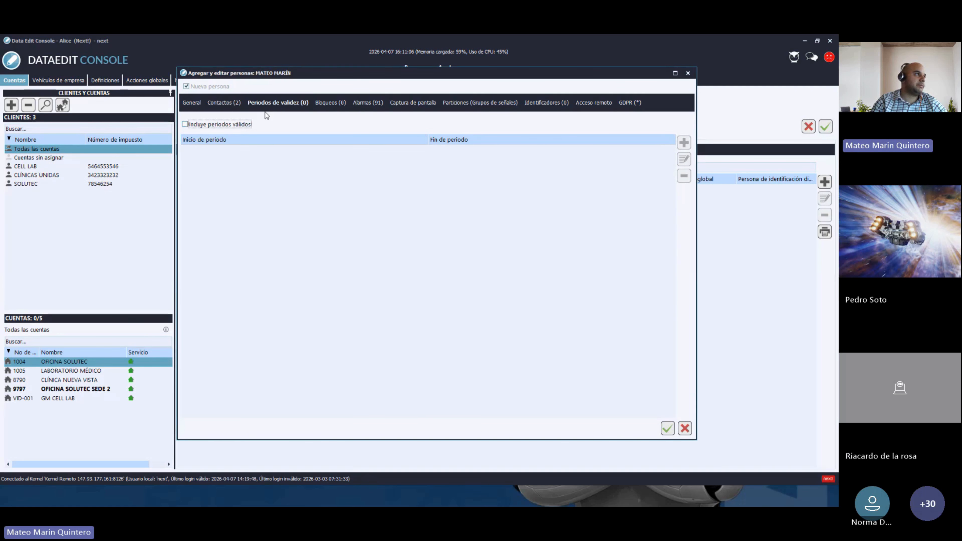
{"action": "left_click", "coordinate": [332, 106]}
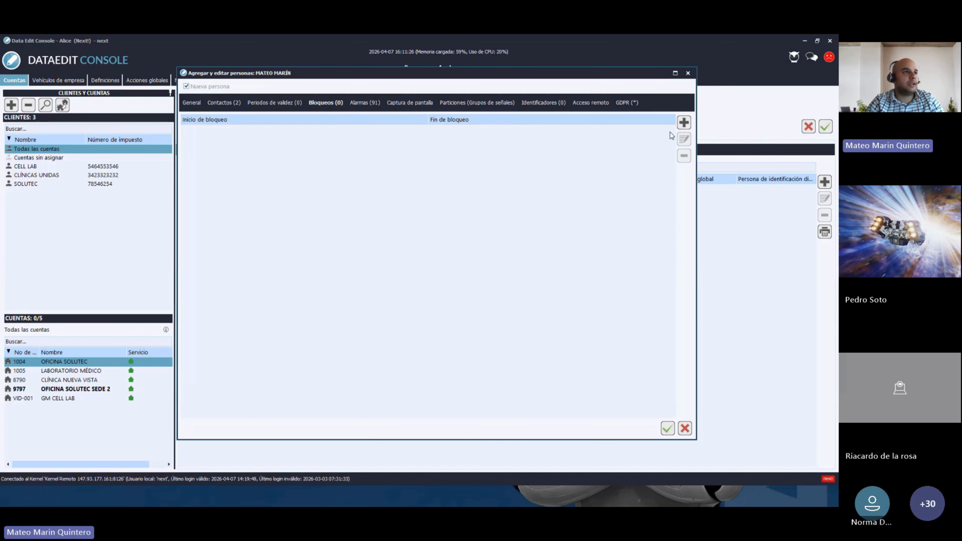
- Discard a new blocking period, leaving 0 blocks, and view the 91 checked alarm types
{"action": "left_click", "coordinate": [684, 123]}
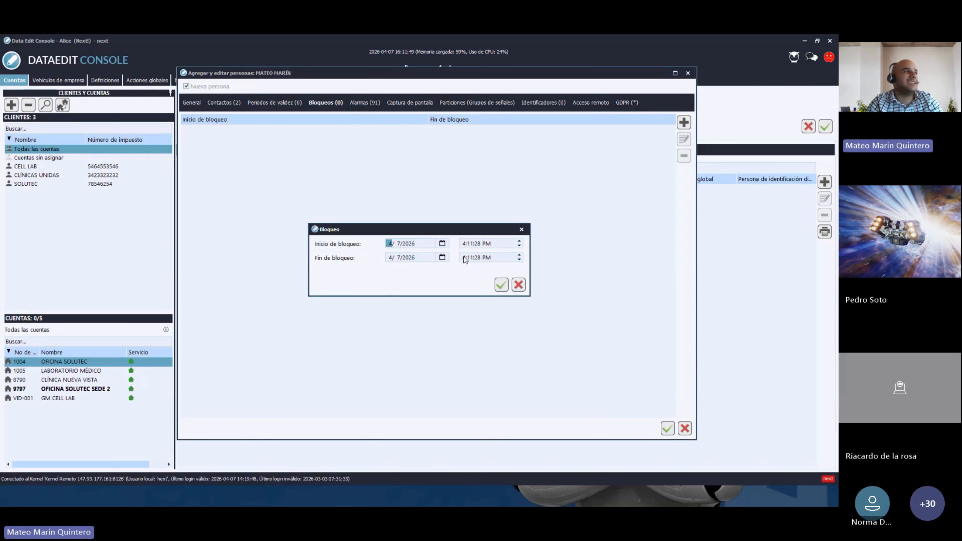
{"action": "left_click", "coordinate": [522, 230]}
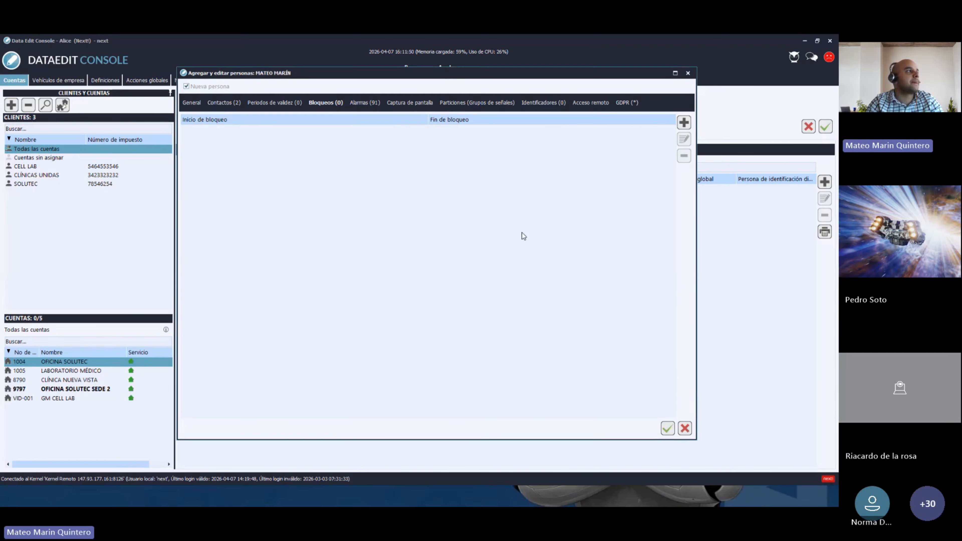
{"action": "left_click", "coordinate": [363, 103]}
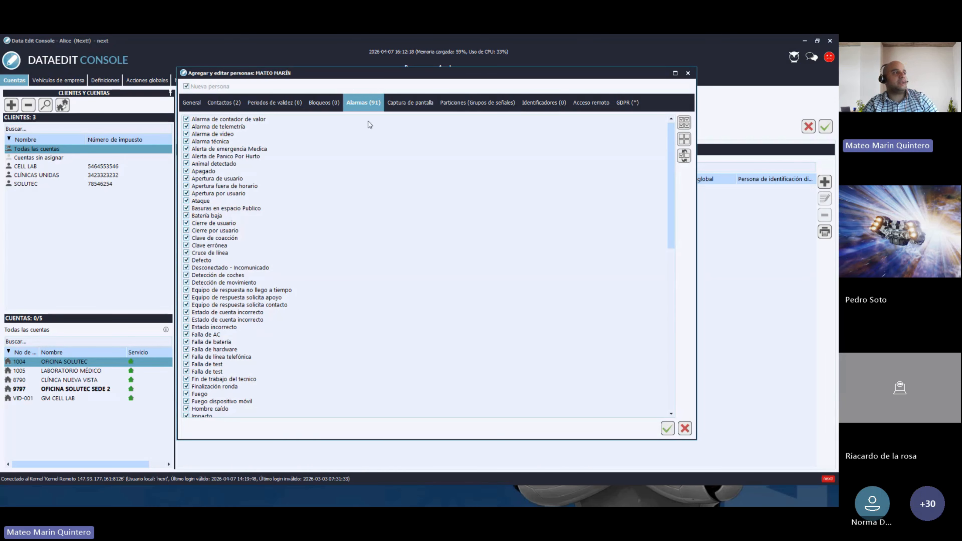
- Deselect all alarm types, tick Pánico and Pánico dispositivo móvil, then reselect all 91 alarm types
{"action": "left_click", "coordinate": [685, 140]}
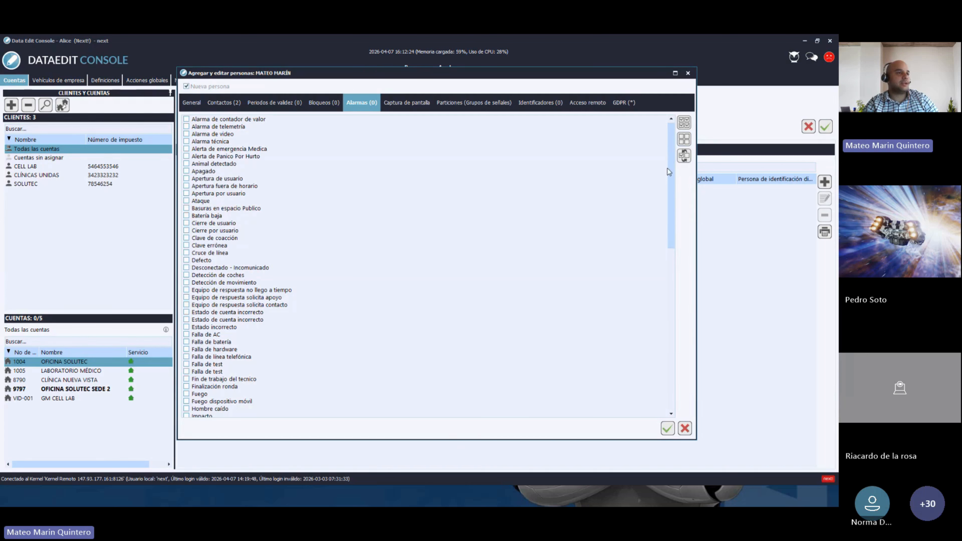
{"action": "left_click_drag", "start_coordinate": [670, 169], "coordinate": [675, 253]}
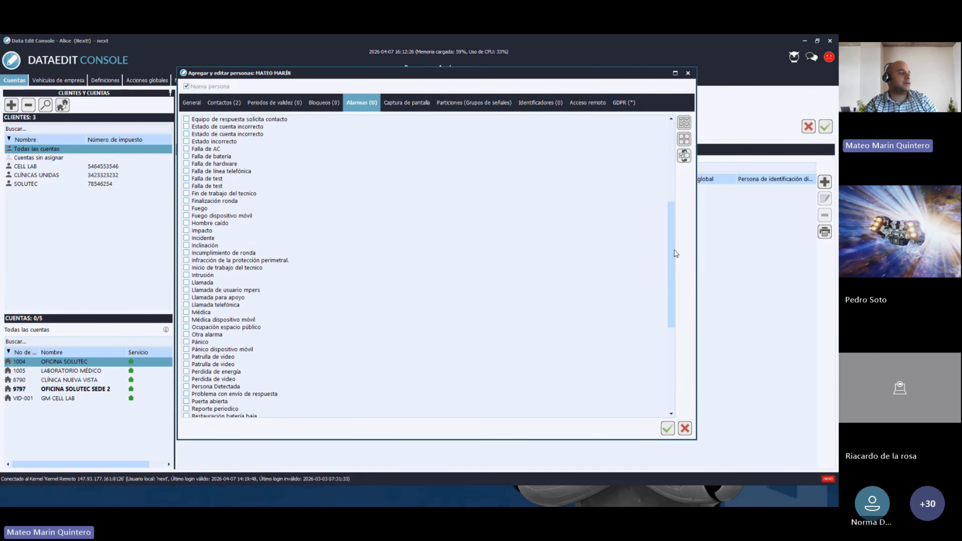
{"action": "left_click", "coordinate": [187, 342]}
{"action": "left_click", "coordinate": [187, 350]}
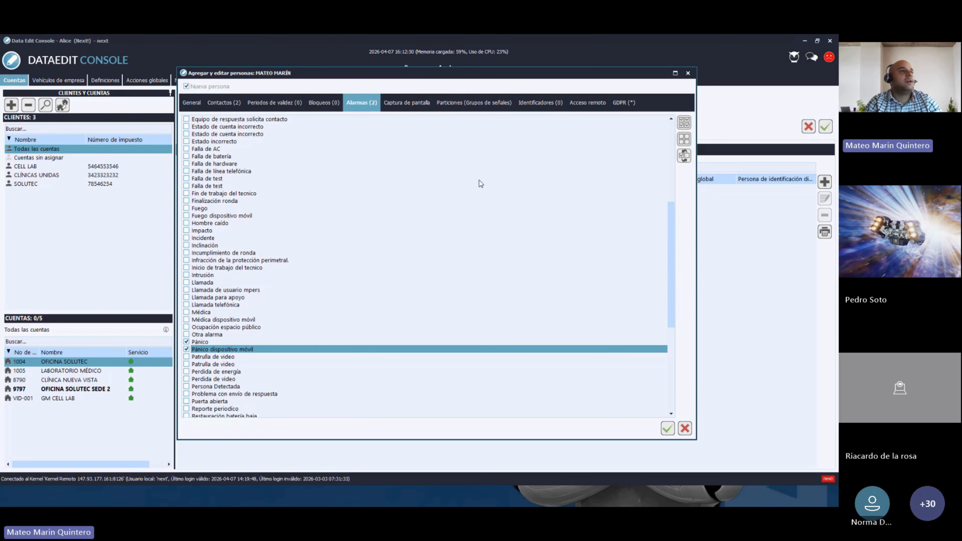
{"action": "left_click", "coordinate": [684, 123]}
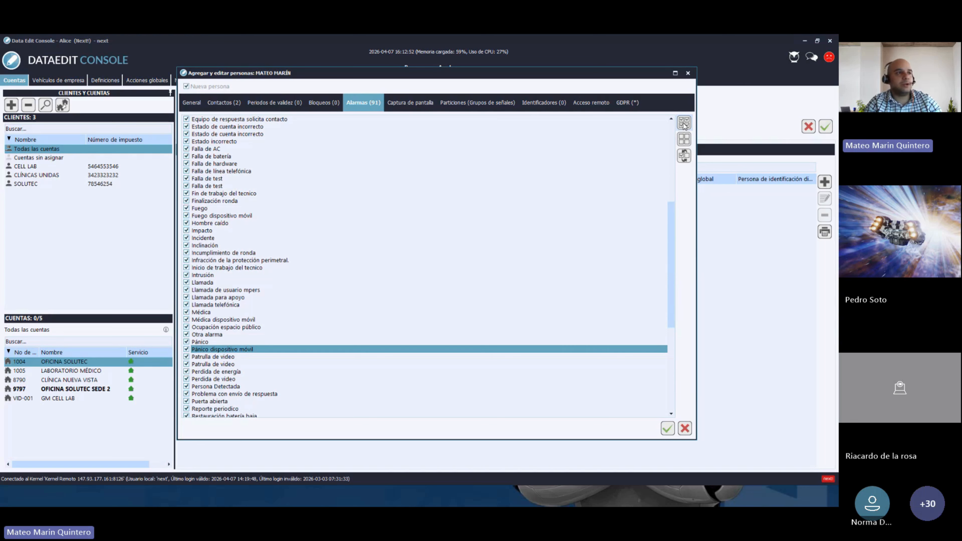
{"action": "left_click_drag", "start_coordinate": [672, 260], "coordinate": [668, 174]}
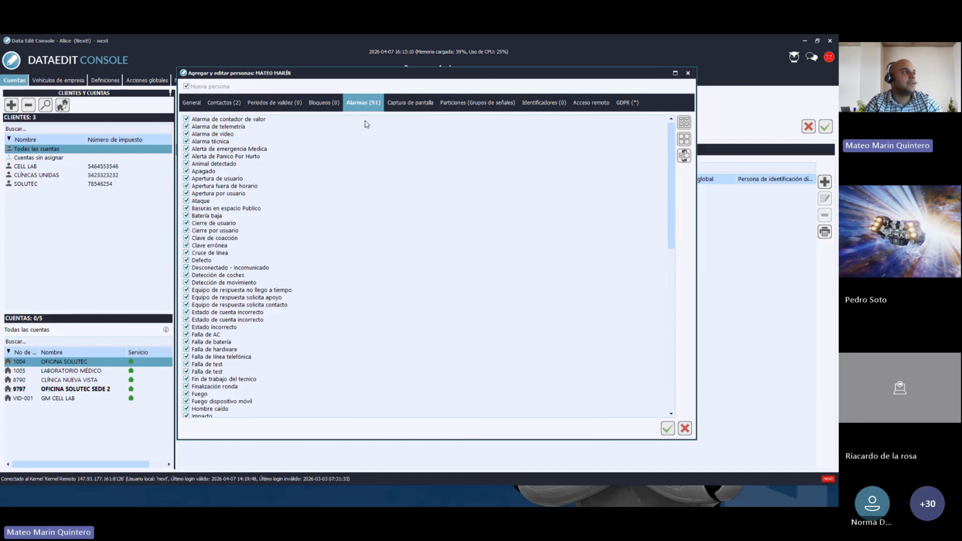
{"action": "left_click", "coordinate": [422, 108]}
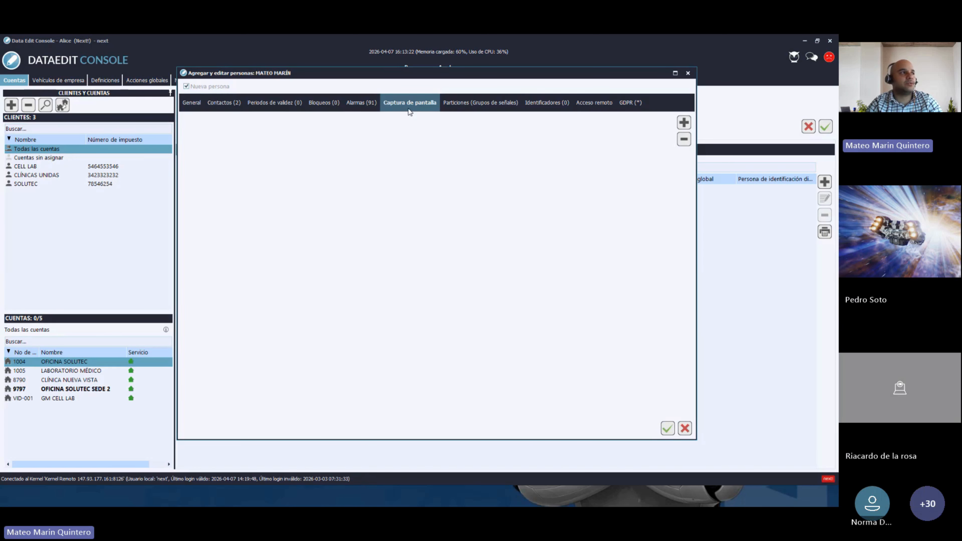
{"action": "left_click", "coordinate": [469, 103]}
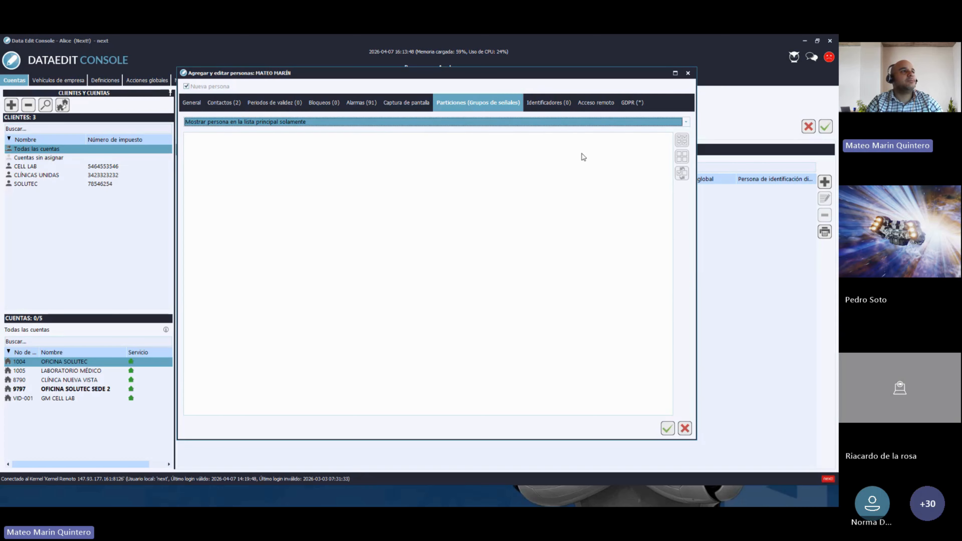
{"action": "left_click", "coordinate": [595, 109]}
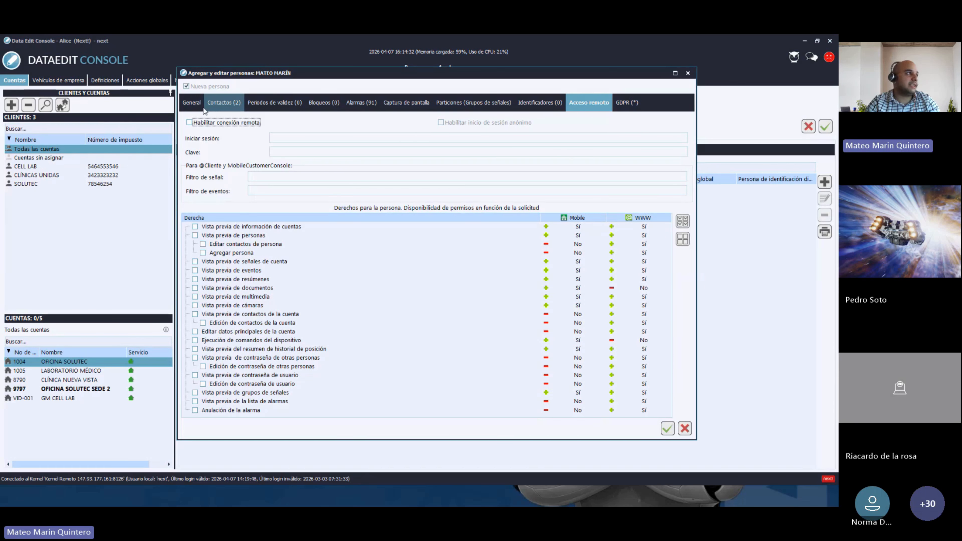
- Review the General and Contactos details, save the EMPLEADO person, and select the new Personas row
{"action": "left_click", "coordinate": [195, 108]}
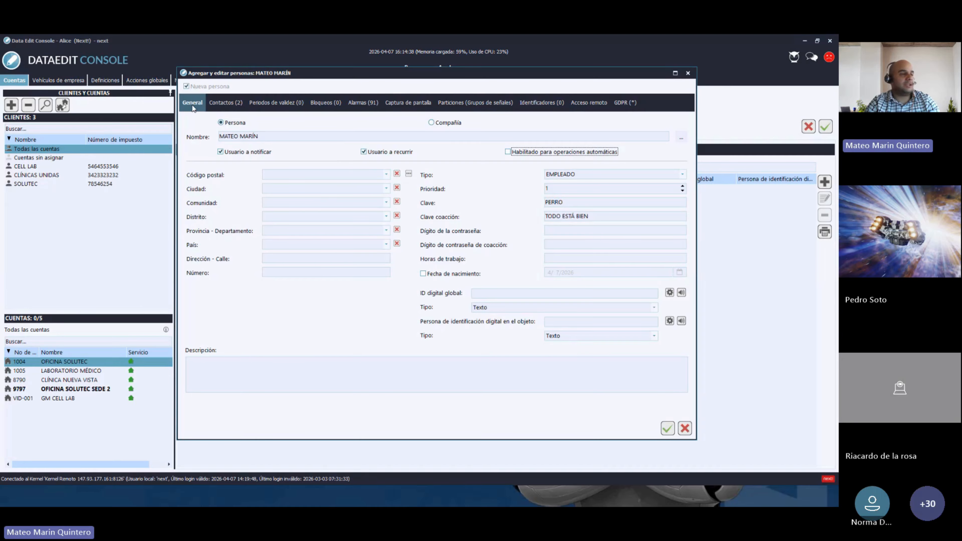
{"action": "left_click", "coordinate": [225, 108]}
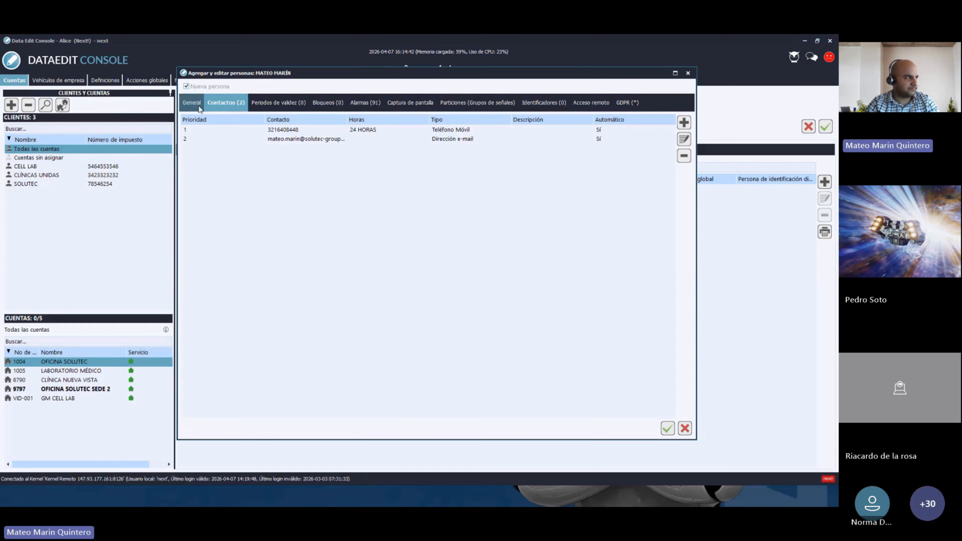
{"action": "left_click", "coordinate": [192, 103]}
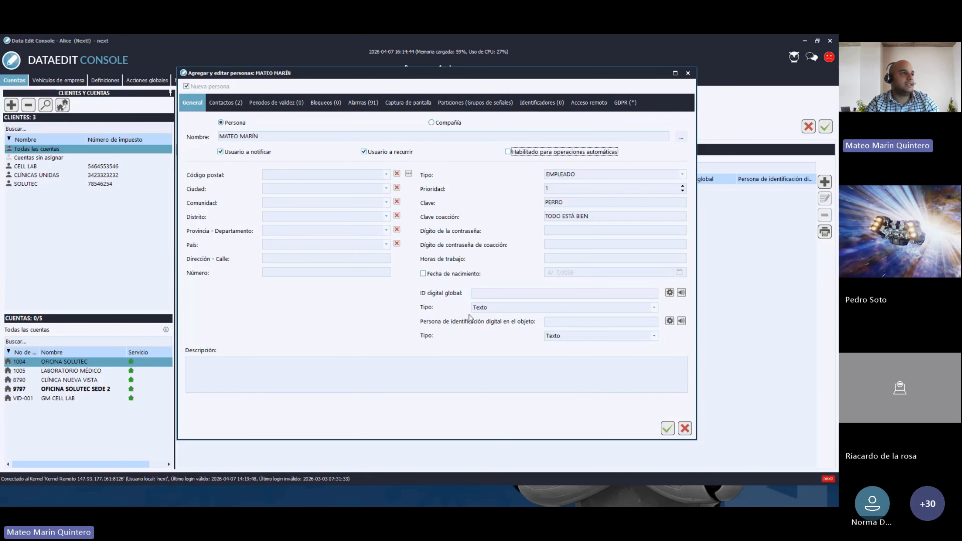
{"action": "left_click", "coordinate": [669, 432]}
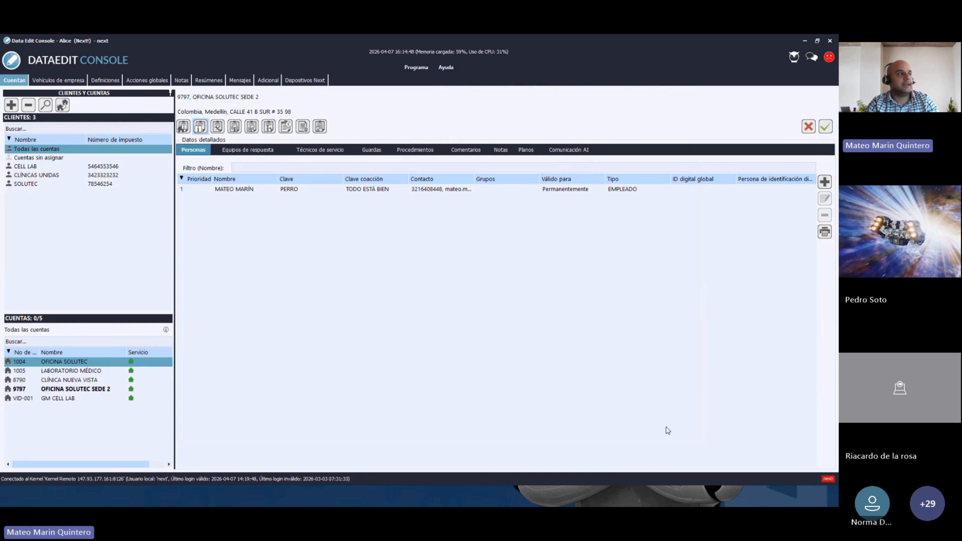
{"action": "left_click", "coordinate": [350, 193]}
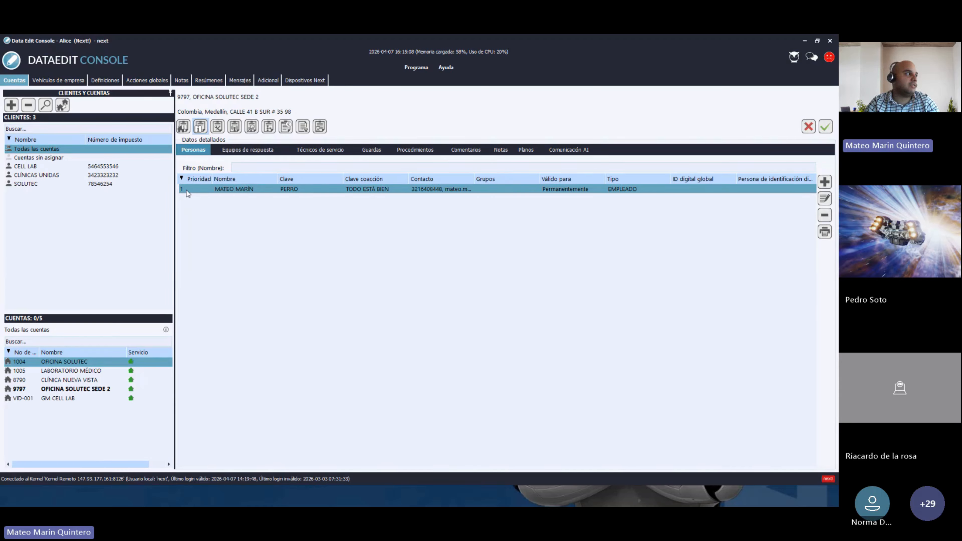
{"action": "left_click", "coordinate": [825, 198]}
{"action": "left_click", "coordinate": [543, 175]}
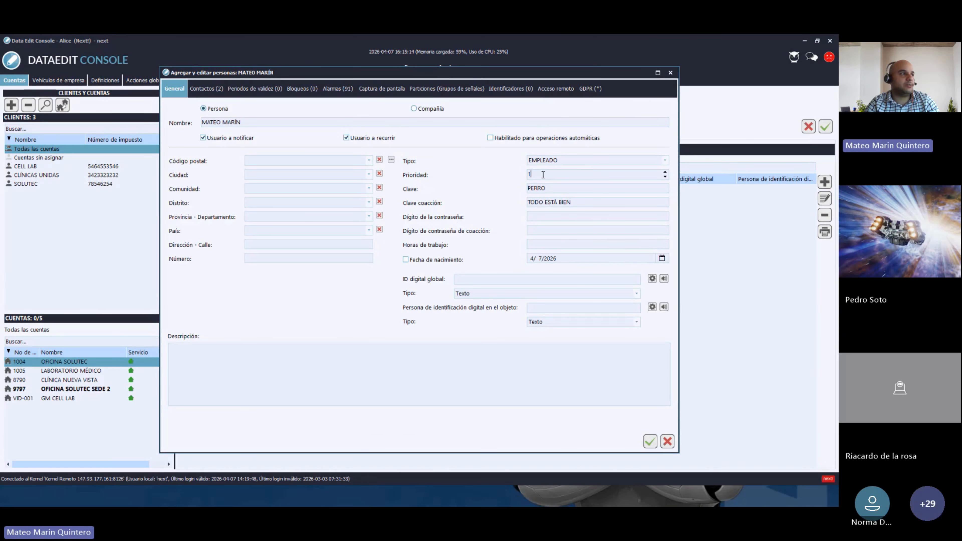
{"action": "left_click_drag", "start_coordinate": [543, 174], "coordinate": [522, 173]}
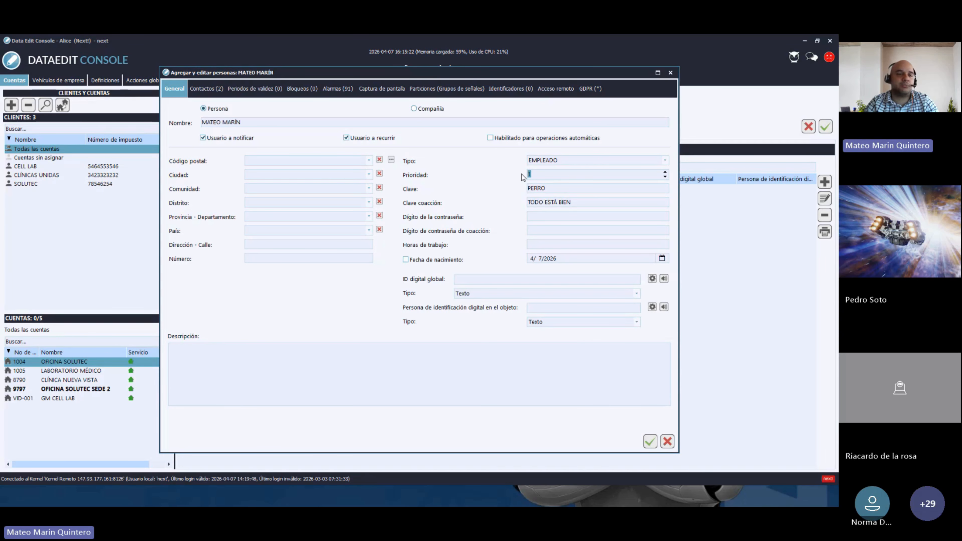
{"action": "left_click", "coordinate": [671, 73]}
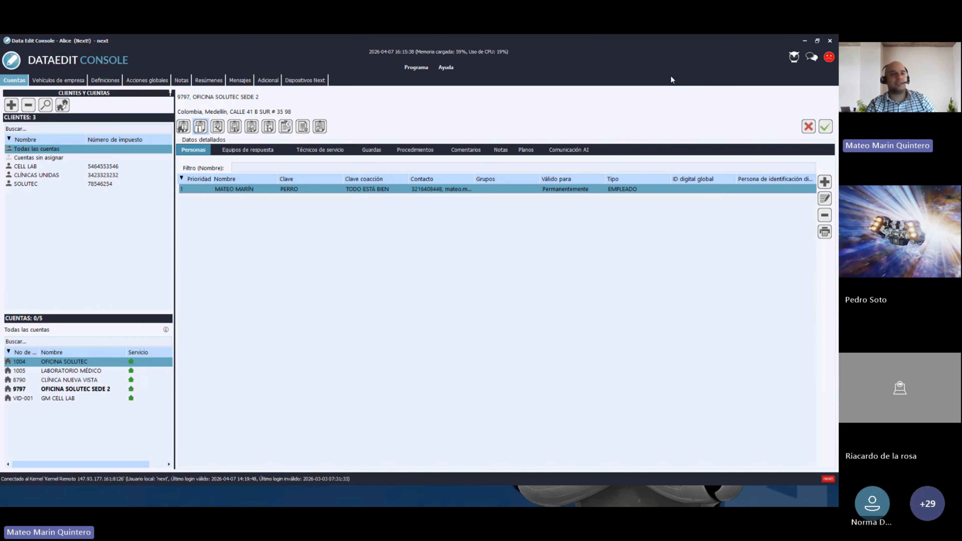
{"action": "left_click", "coordinate": [824, 183]}
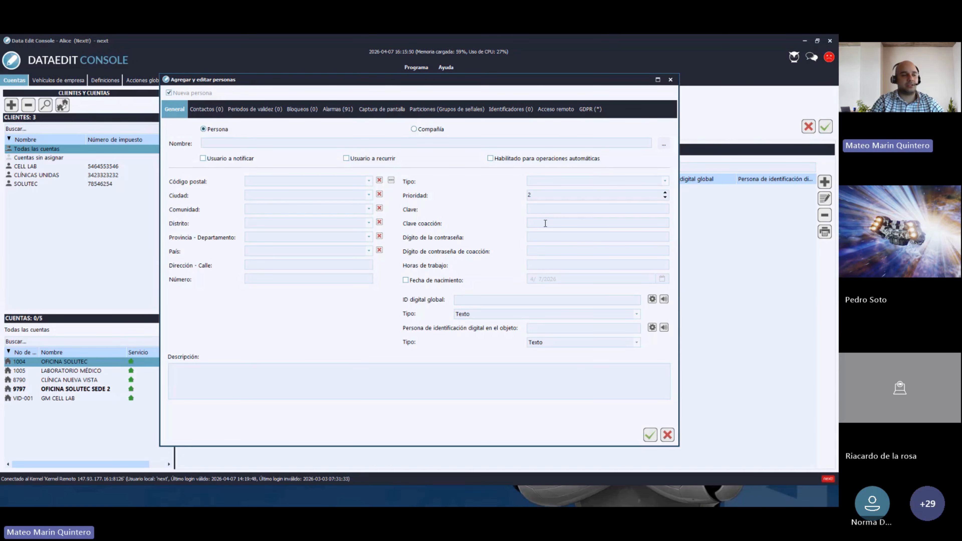
{"action": "left_click", "coordinate": [204, 111]}
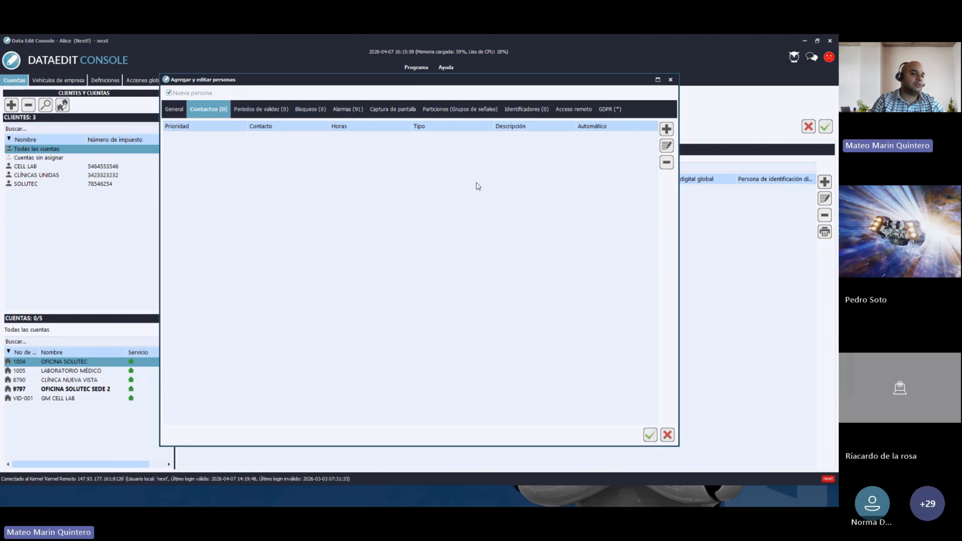
{"action": "left_click", "coordinate": [670, 80]}
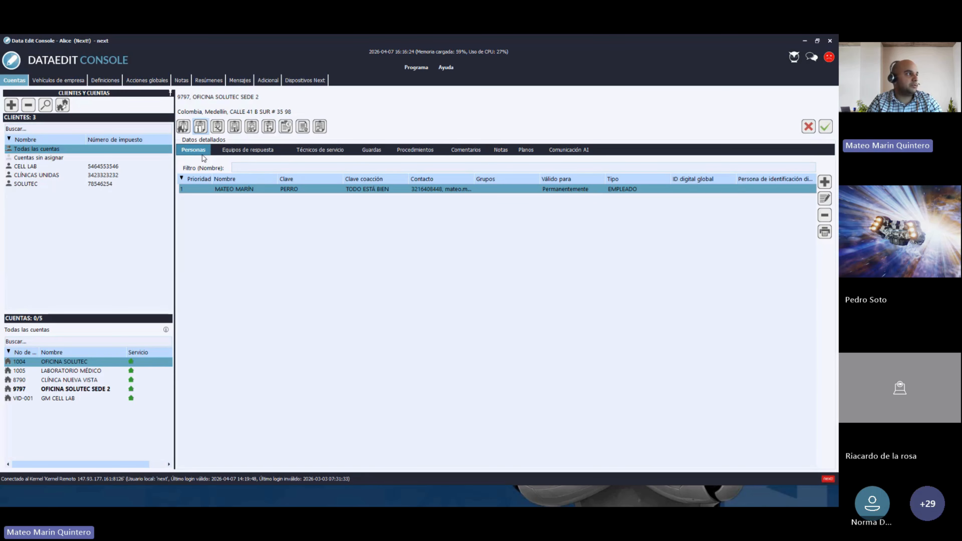
- Add SOLUTEC GROUP's SUPERVISORES group as the account's response team, then show Técnicos de servicio
{"action": "left_click", "coordinate": [242, 154]}
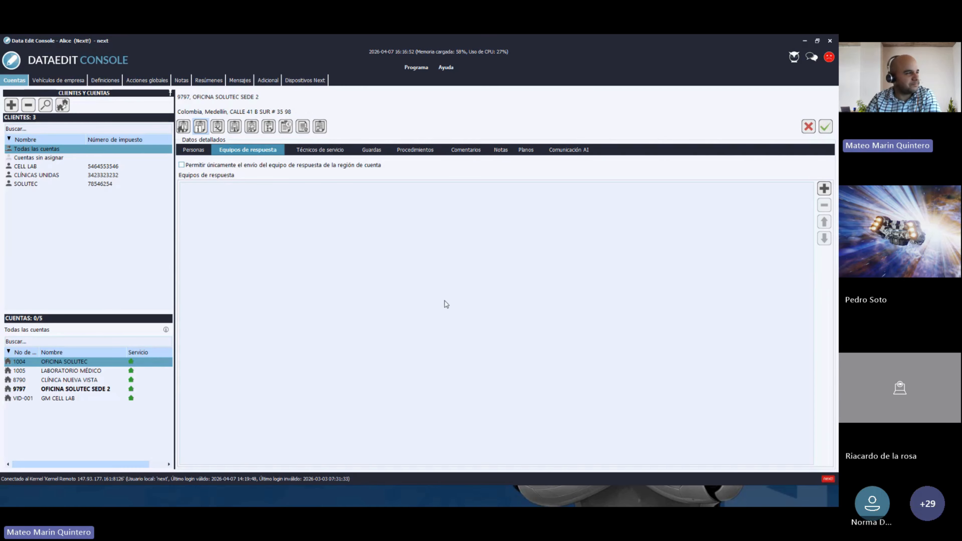
{"action": "left_click", "coordinate": [823, 189]}
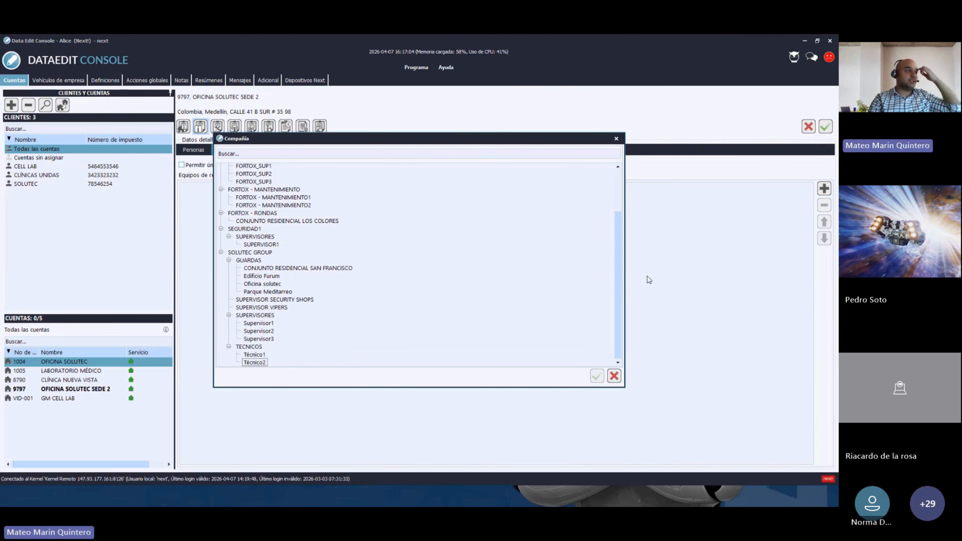
{"action": "left_click", "coordinate": [251, 315]}
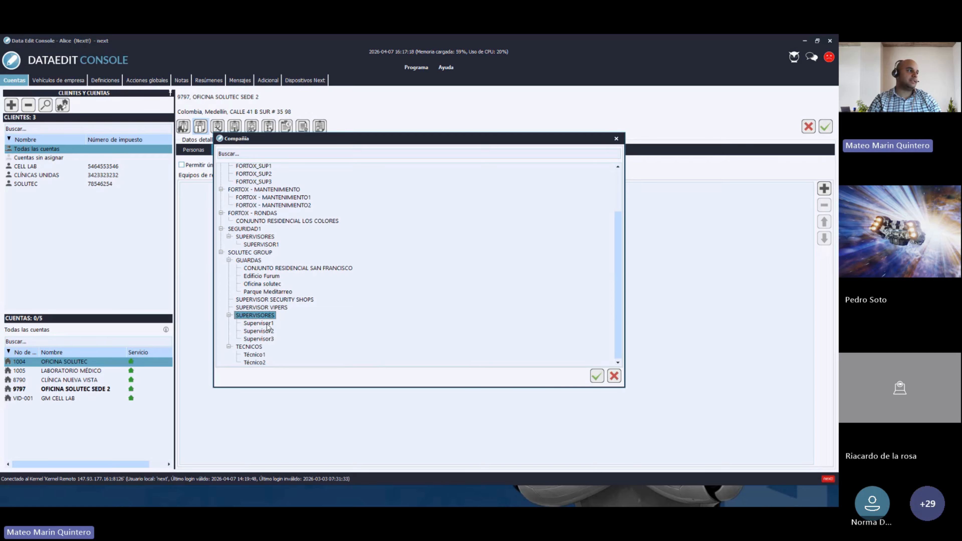
{"action": "left_click", "coordinate": [596, 377]}
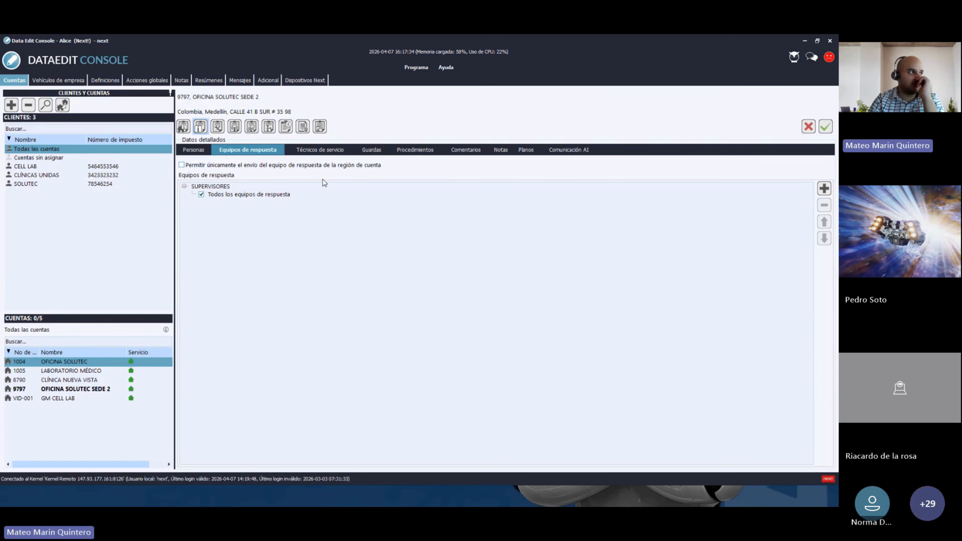
{"action": "left_click", "coordinate": [318, 152]}
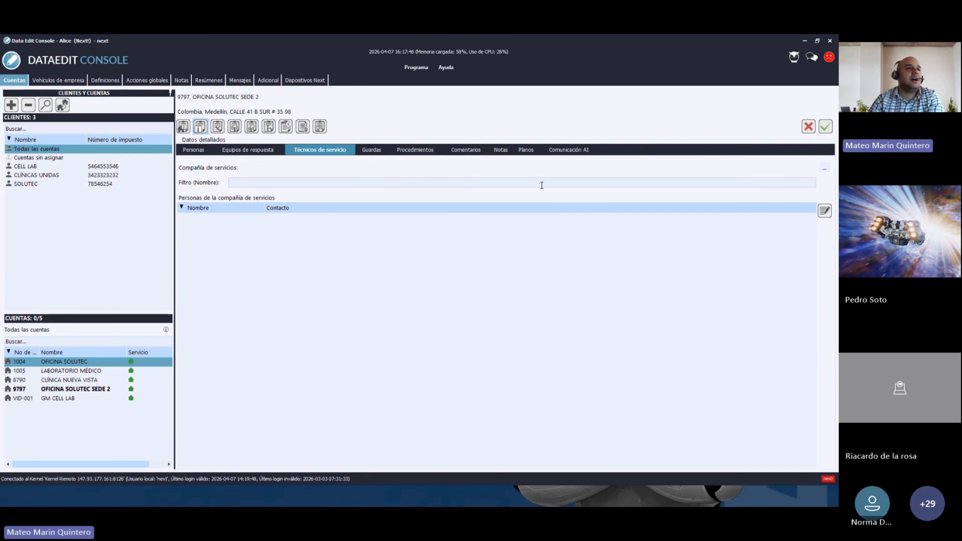
- Pick TECNICOS as the Compañía de servicios, bringing in Técnico1 and Técnico2
{"action": "left_click", "coordinate": [824, 167]}
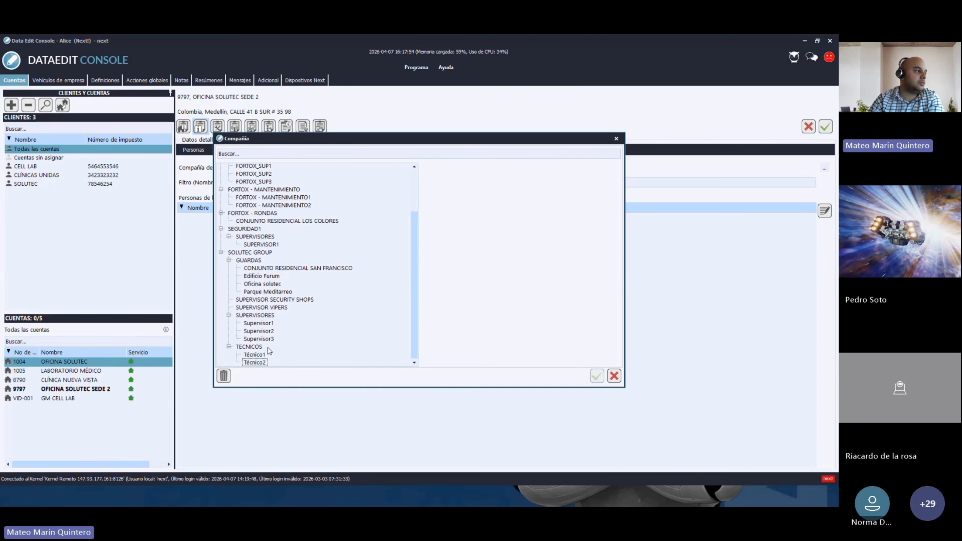
{"action": "left_click", "coordinate": [246, 347]}
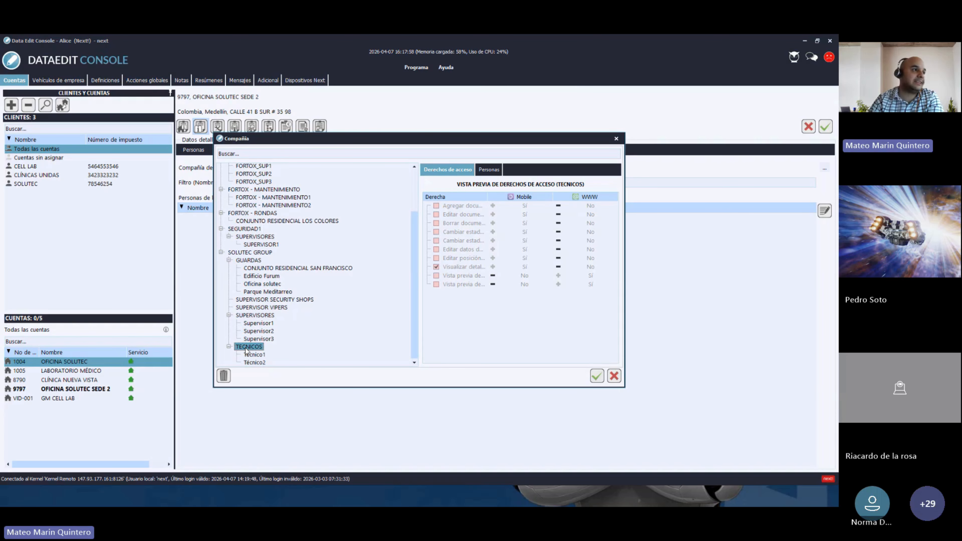
{"action": "left_click", "coordinate": [597, 379]}
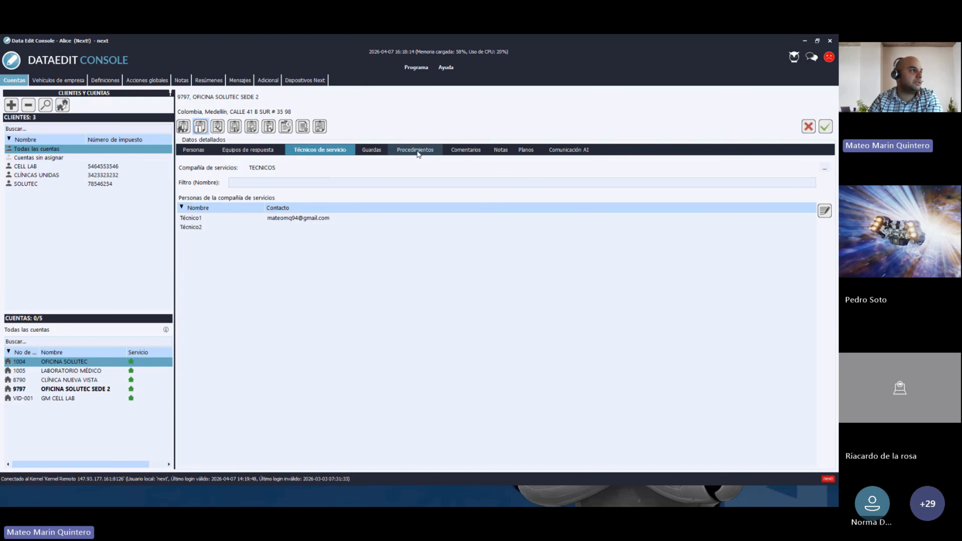
- Go to Procedimientos and start a new procedure under 'Procedimientos para el operador'
{"action": "left_click", "coordinate": [409, 154]}
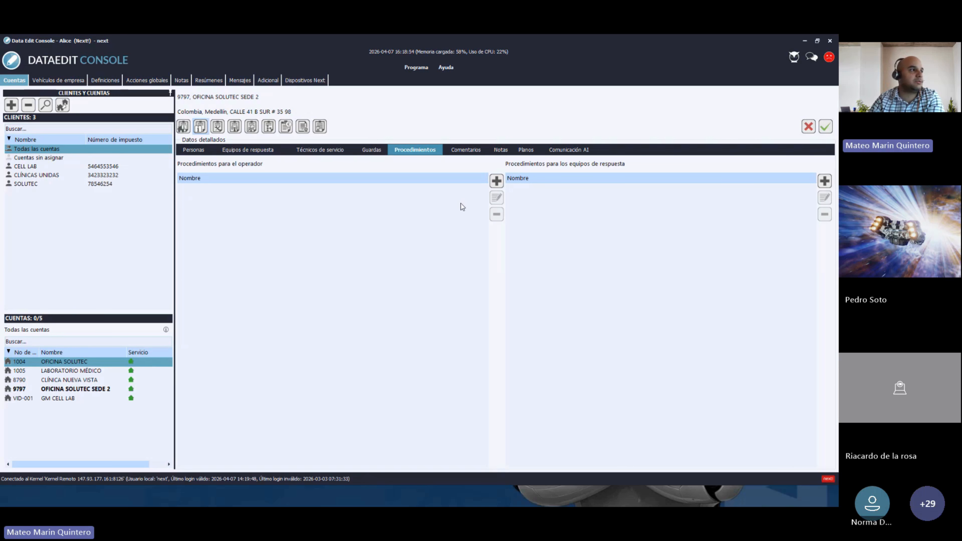
{"action": "left_click", "coordinate": [496, 182]}
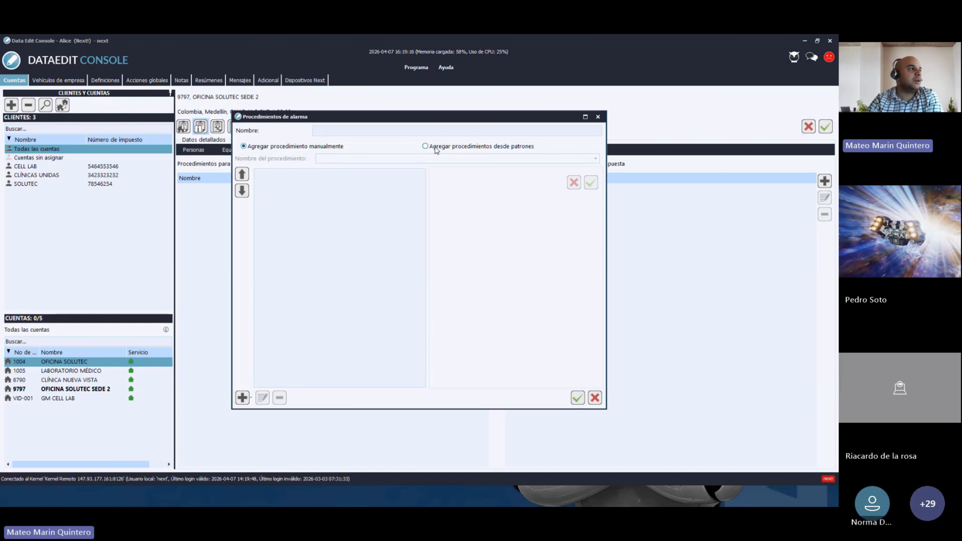
- Build a procedure from the PÁNICO template, name it 'pánico', and save it
{"action": "left_click", "coordinate": [426, 147]}
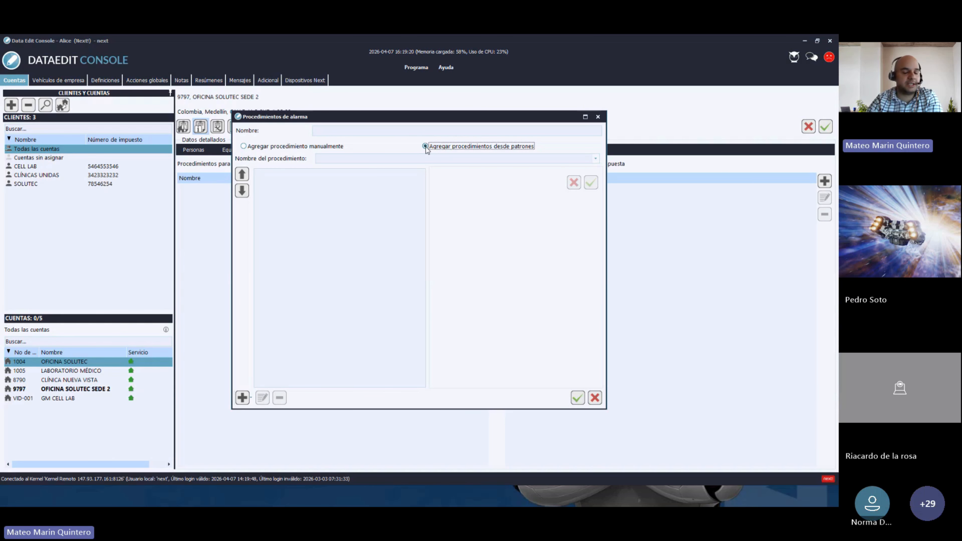
{"action": "left_click", "coordinate": [468, 161]}
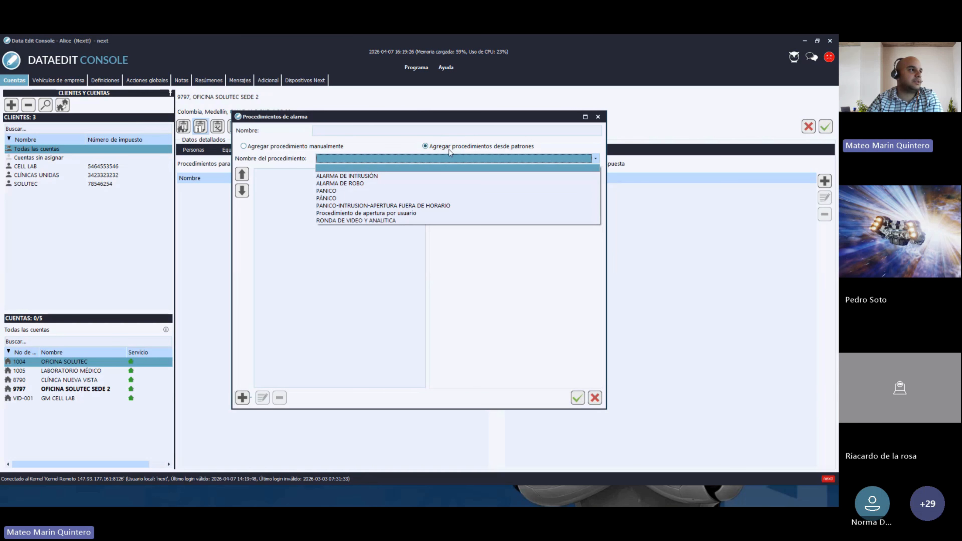
{"action": "left_click", "coordinate": [334, 201]}
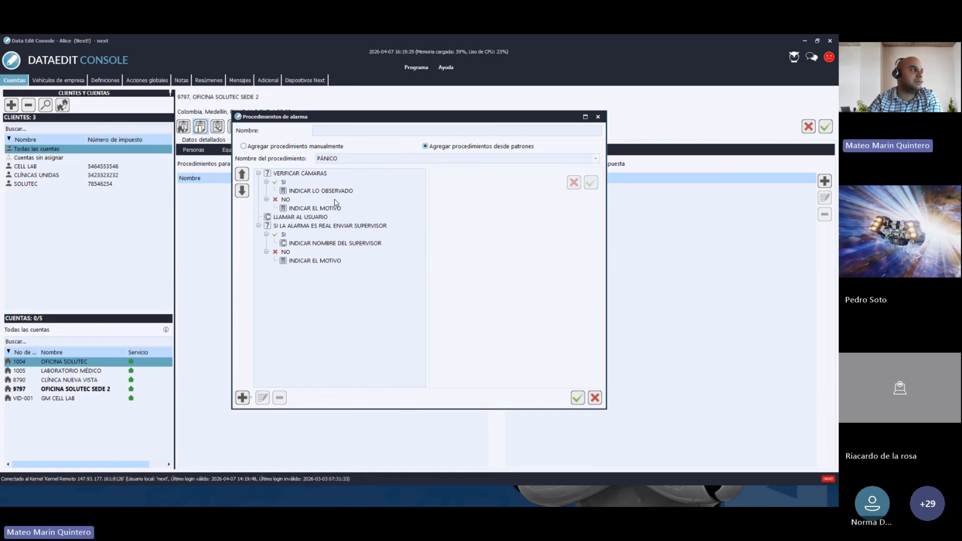
{"action": "left_click", "coordinate": [343, 135]}
{"action": "type", "text": "pánic"}
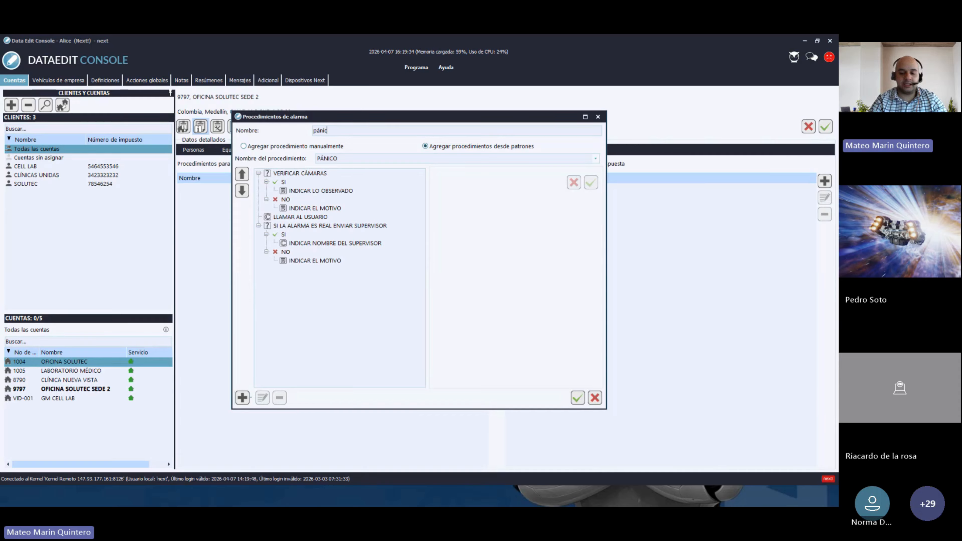
{"action": "type", "text": "o"}
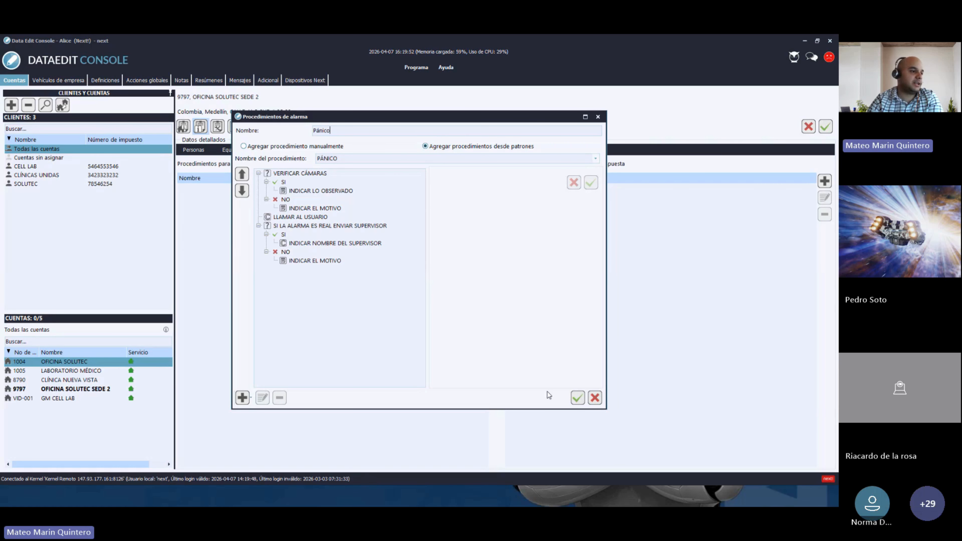
{"action": "left_click", "coordinate": [576, 398]}
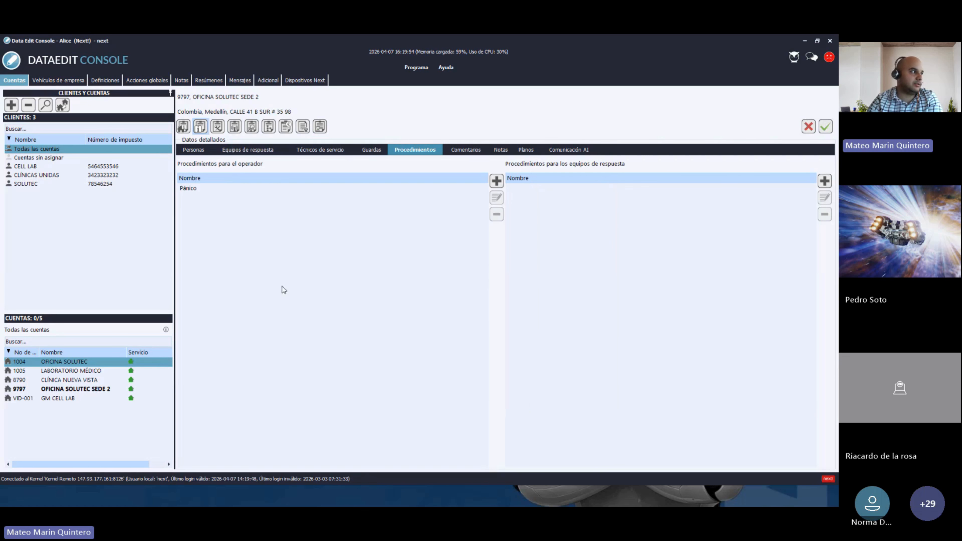
- Create another procedure from the ALARMA DE ROBO template named 'robo' and save it
{"action": "left_click", "coordinate": [191, 190]}
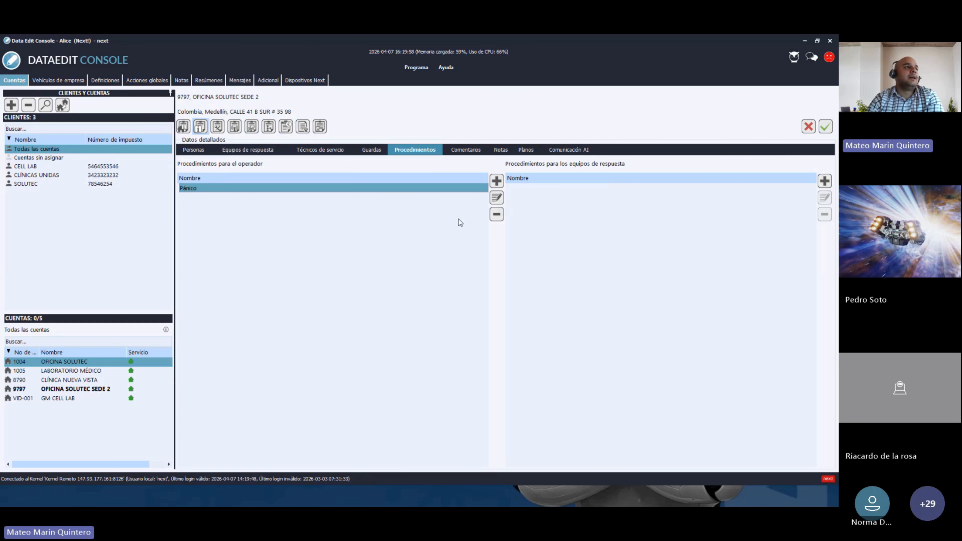
{"action": "left_click", "coordinate": [496, 181]}
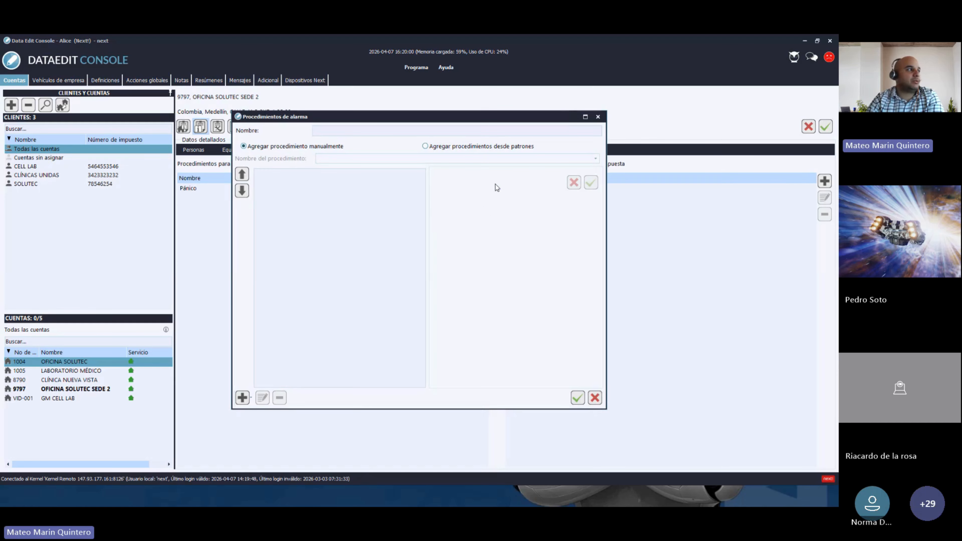
{"action": "left_click", "coordinate": [425, 147]}
{"action": "left_click", "coordinate": [394, 158]}
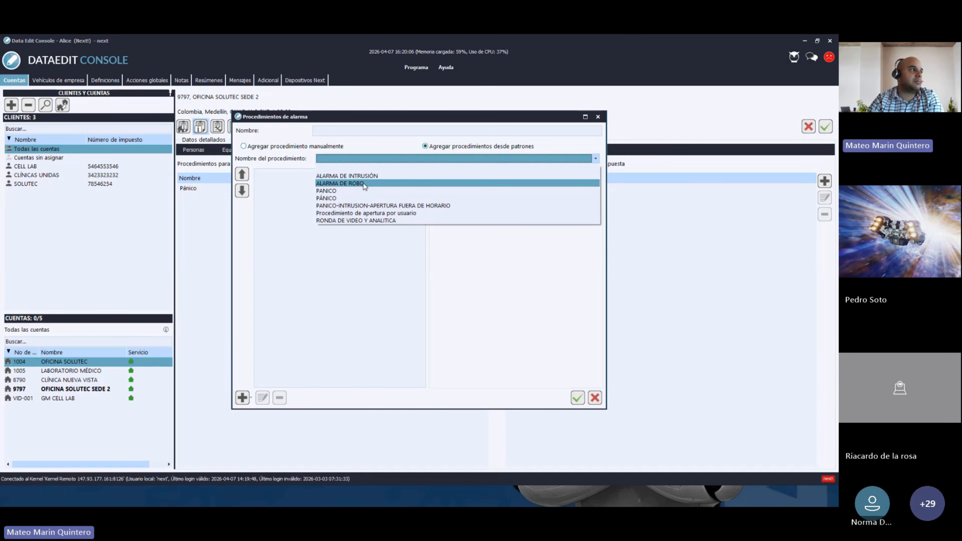
{"action": "left_click", "coordinate": [358, 183]}
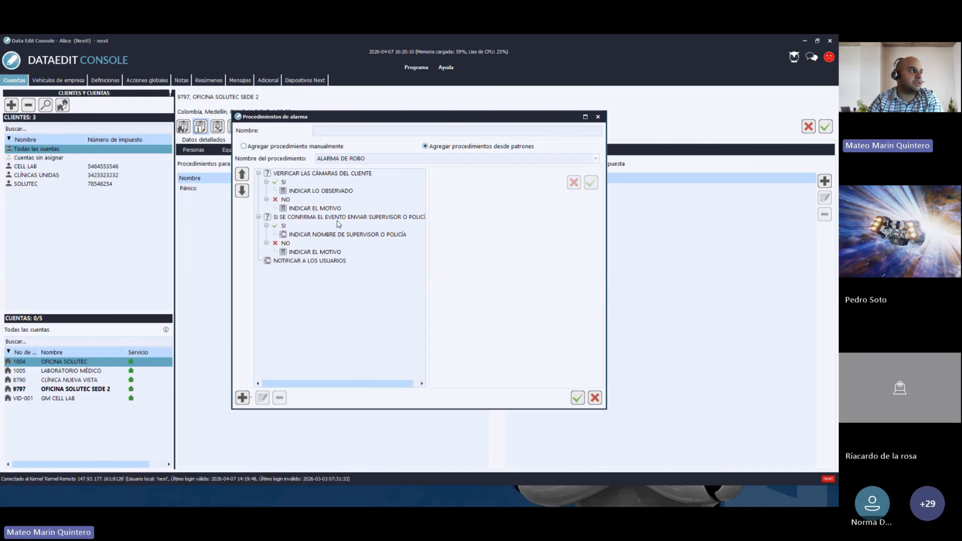
{"action": "left_click", "coordinate": [340, 131]}
{"action": "type", "text": "robo"}
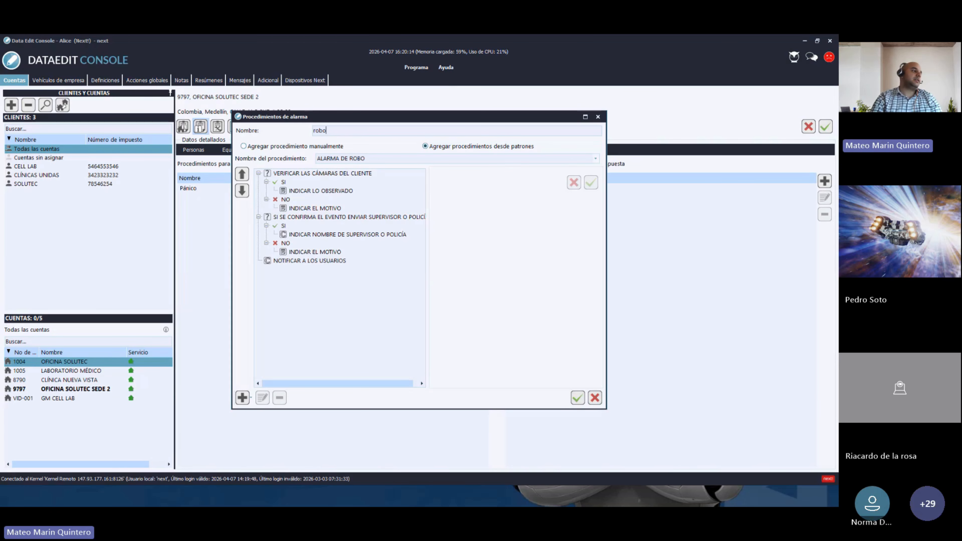
{"action": "key", "text": "Return"}
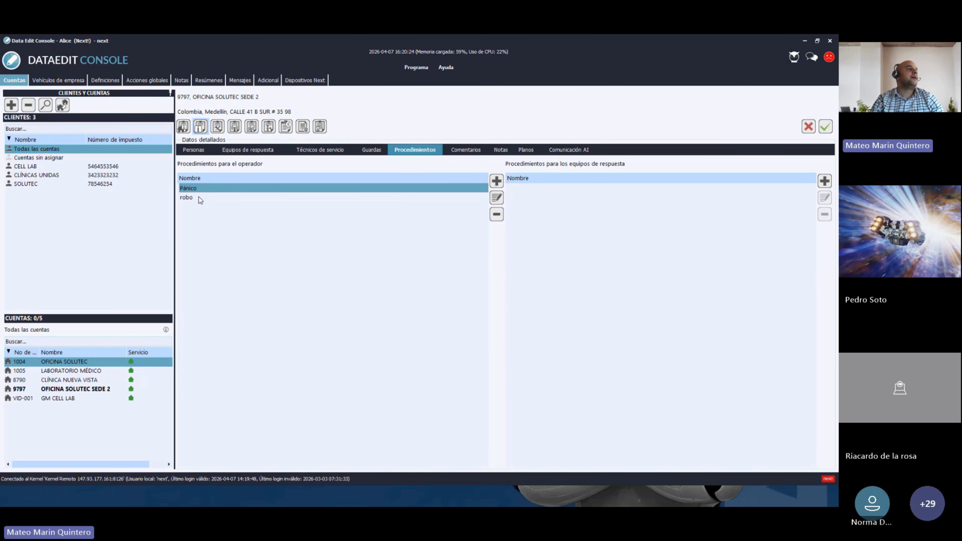
- Show the account's Comentarios, widen the Nombre column, and start a new account comment
{"action": "left_click", "coordinate": [465, 152]}
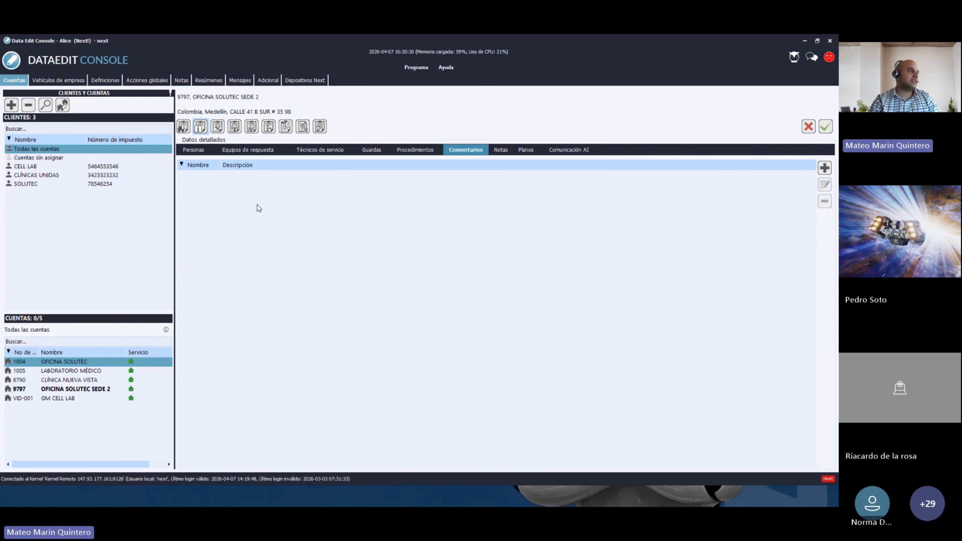
{"action": "left_click_drag", "start_coordinate": [222, 166], "coordinate": [262, 167]}
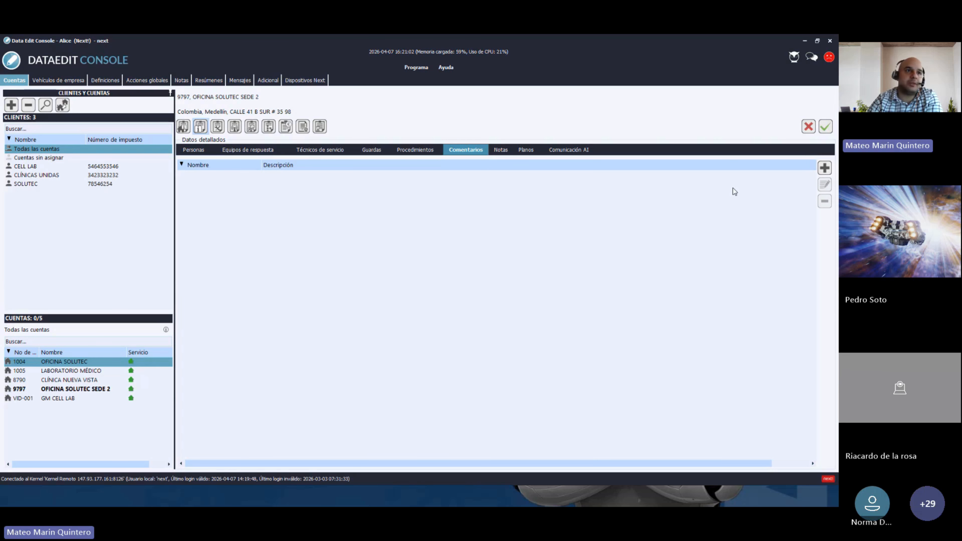
{"action": "left_click", "coordinate": [825, 167]}
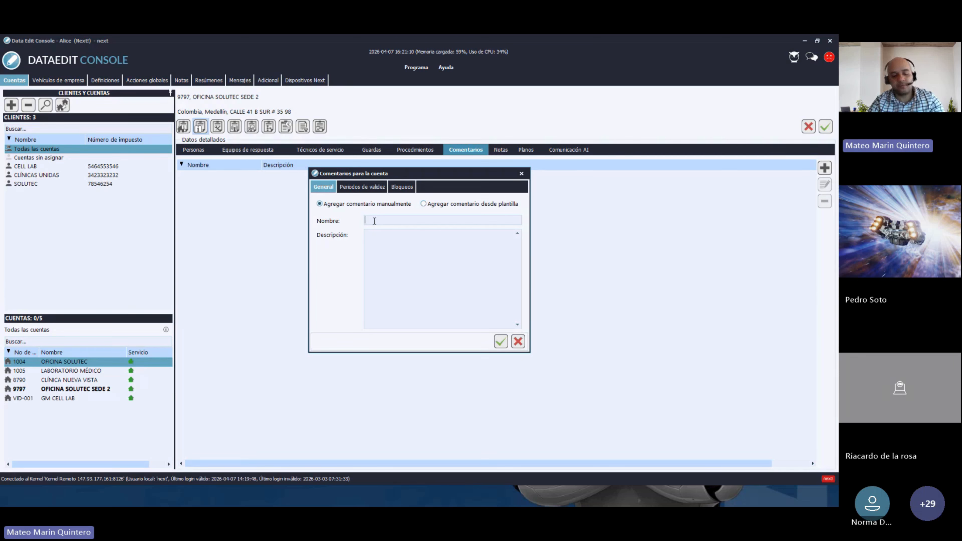
- Name the comment 'atención alarmas de pánico', then view its empty Periodos de validez list
{"action": "type", "text": "atenciín"}
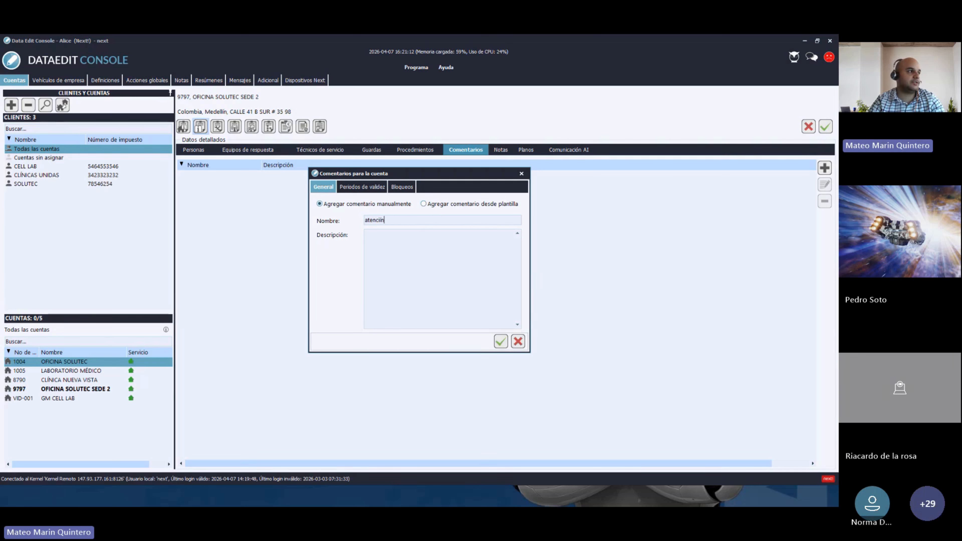
{"action": "key", "text": "BackSpace"}
{"action": "key", "text": "BackSpace"}
{"action": "type", "text": "ó"}
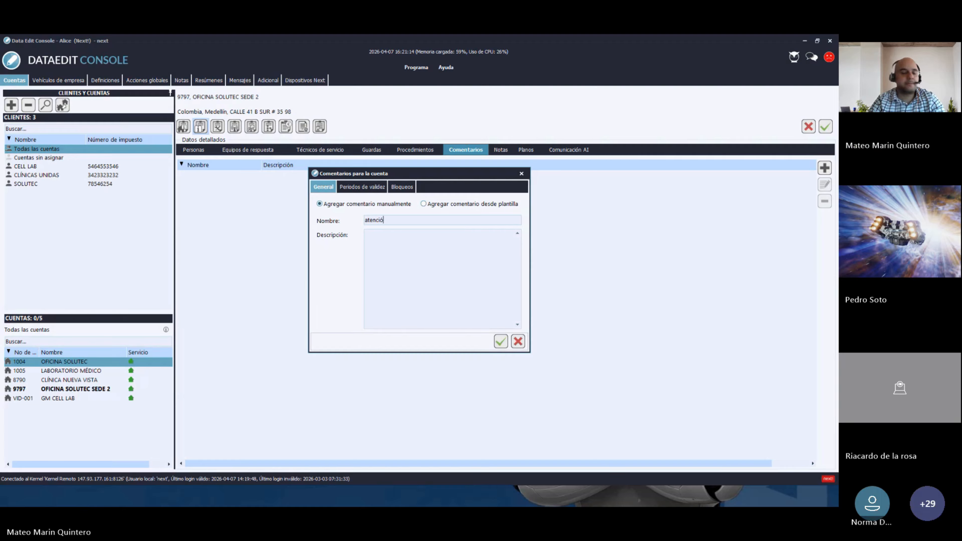
{"action": "type", "text": "n alarmas de"}
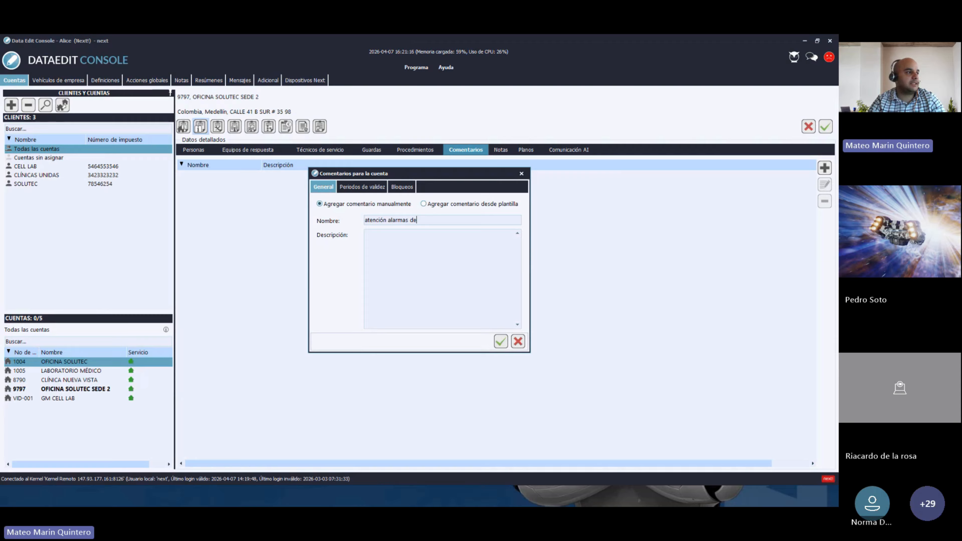
{"action": "type", "text": " p"}
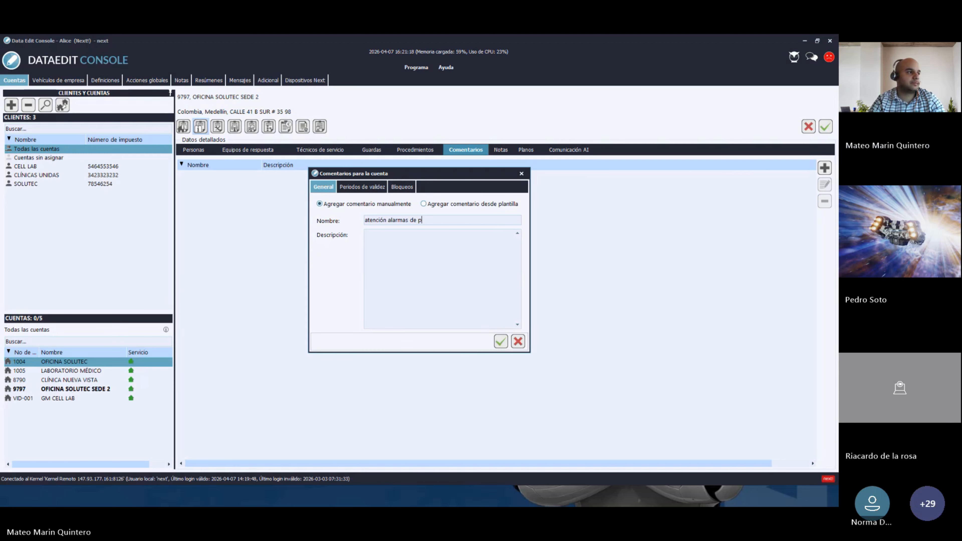
{"action": "type", "text": "ánico"}
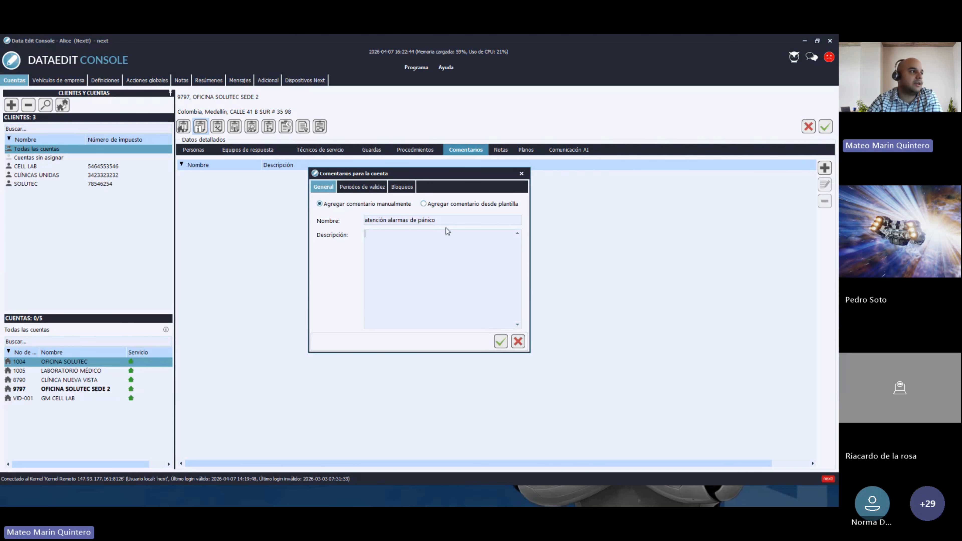
{"action": "left_click_drag", "start_coordinate": [439, 220], "coordinate": [361, 221]}
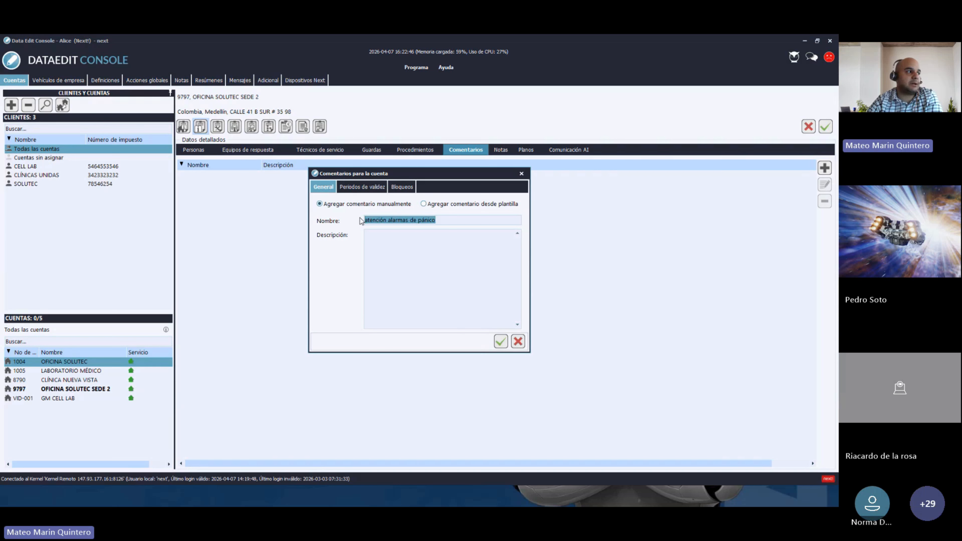
{"action": "left_click", "coordinate": [376, 243]}
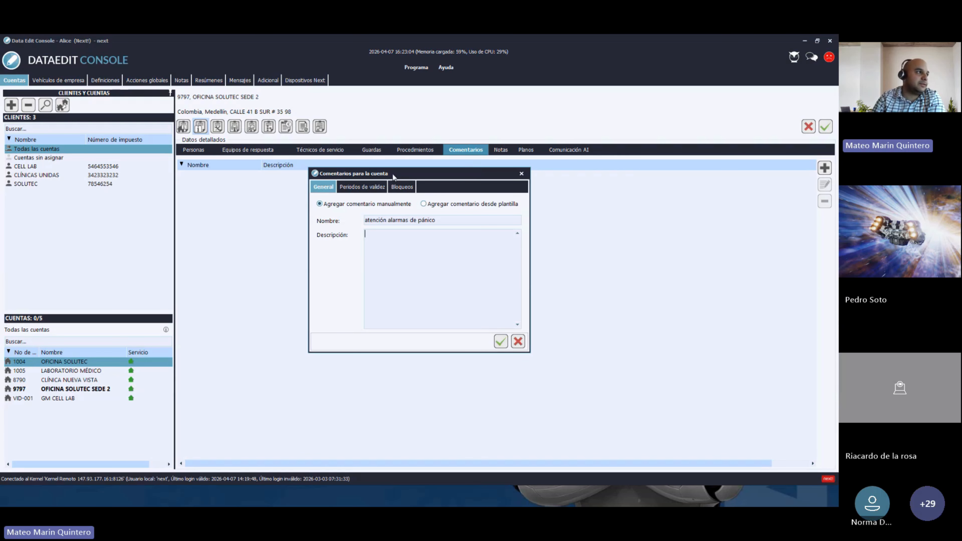
{"action": "left_click", "coordinate": [355, 186]}
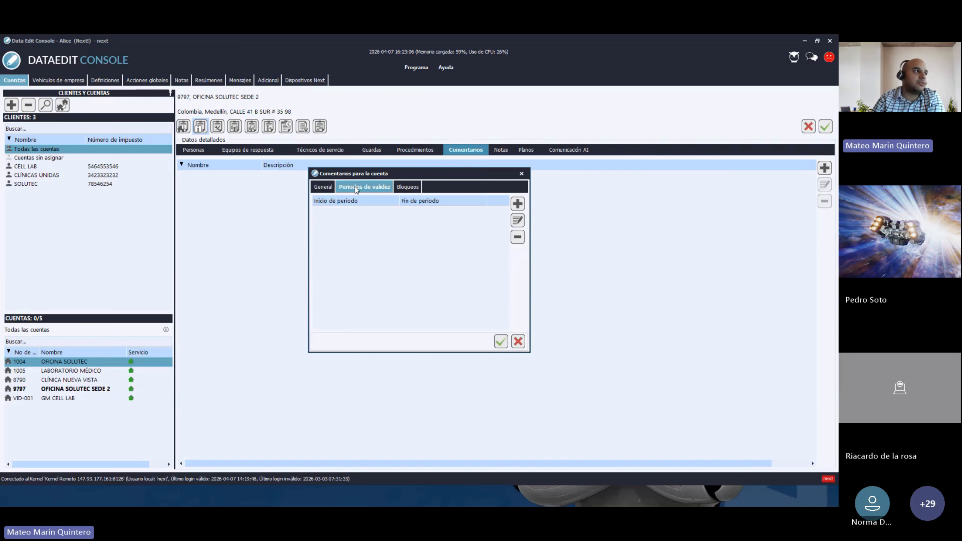
- Look through the comment's Bloqueos and Periodos de validez tabs
{"action": "left_click", "coordinate": [405, 186]}
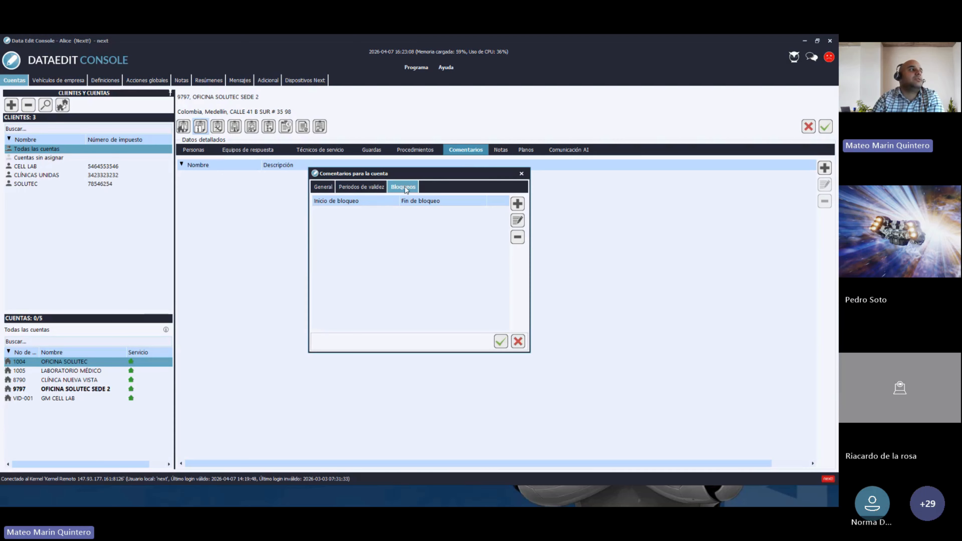
{"action": "left_click", "coordinate": [366, 187]}
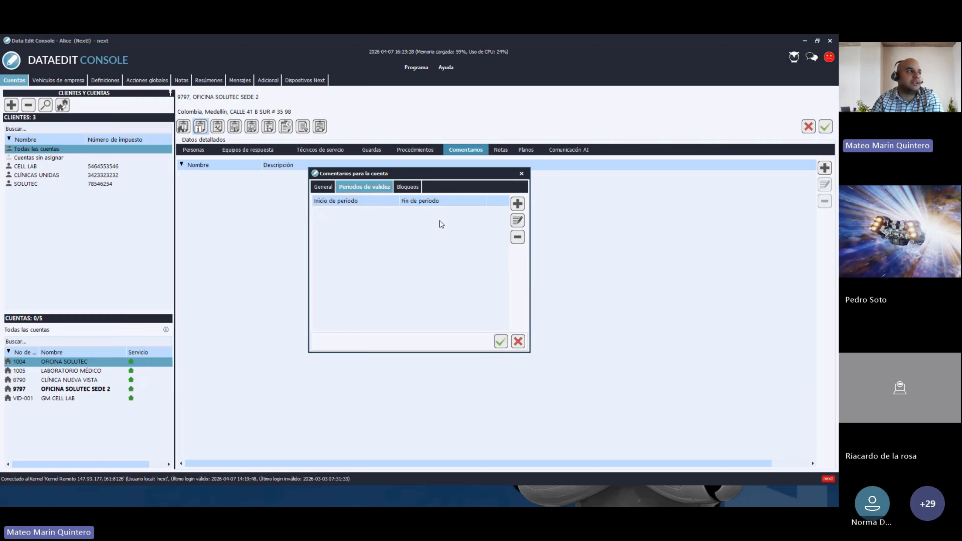
{"action": "left_click", "coordinate": [407, 189]}
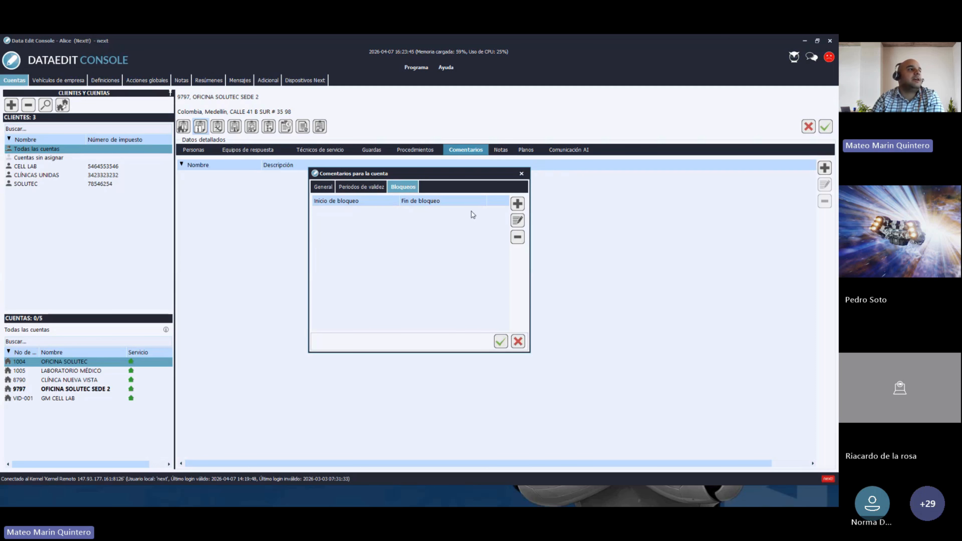
- Start a new Bloqueo, cancel it, and close the comment dialog without saving
{"action": "left_click", "coordinate": [517, 204]}
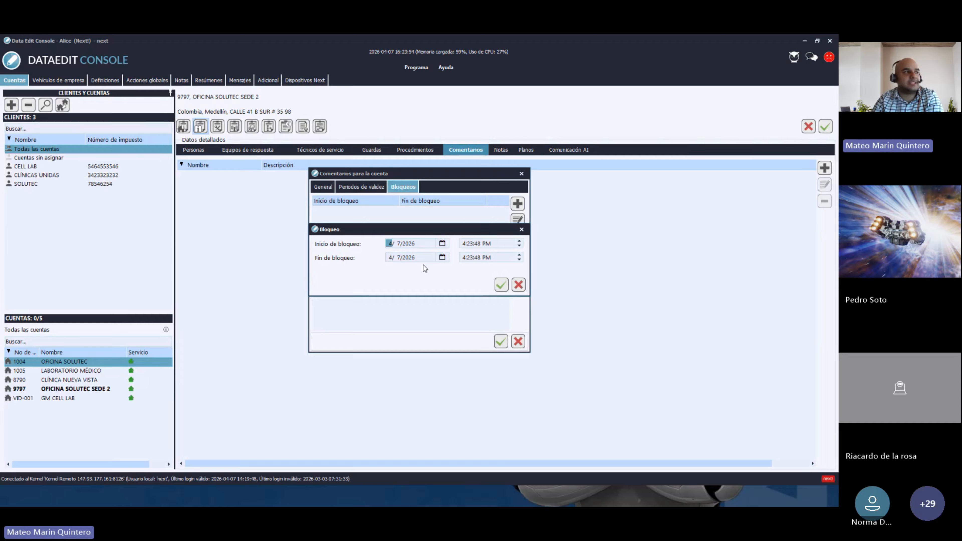
{"action": "left_click", "coordinate": [521, 229]}
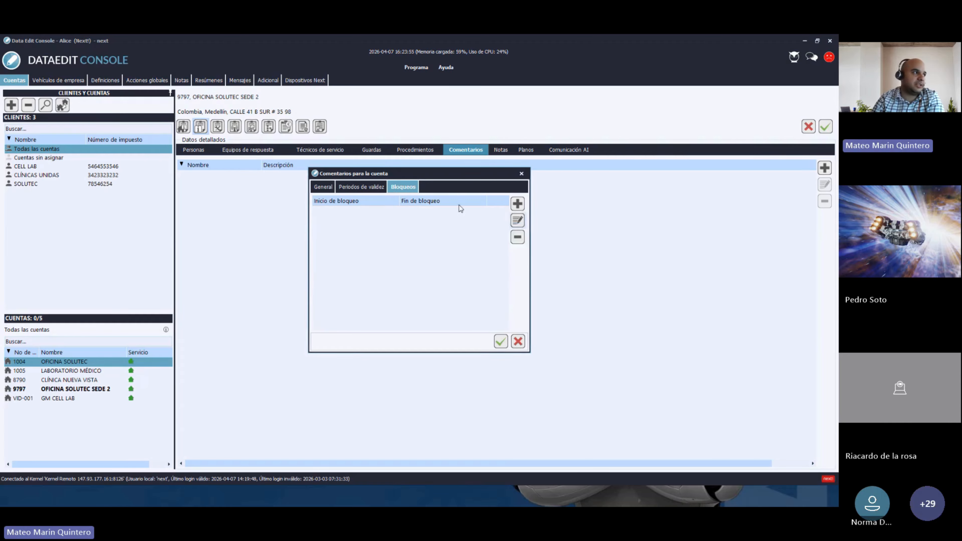
{"action": "left_click", "coordinate": [370, 191]}
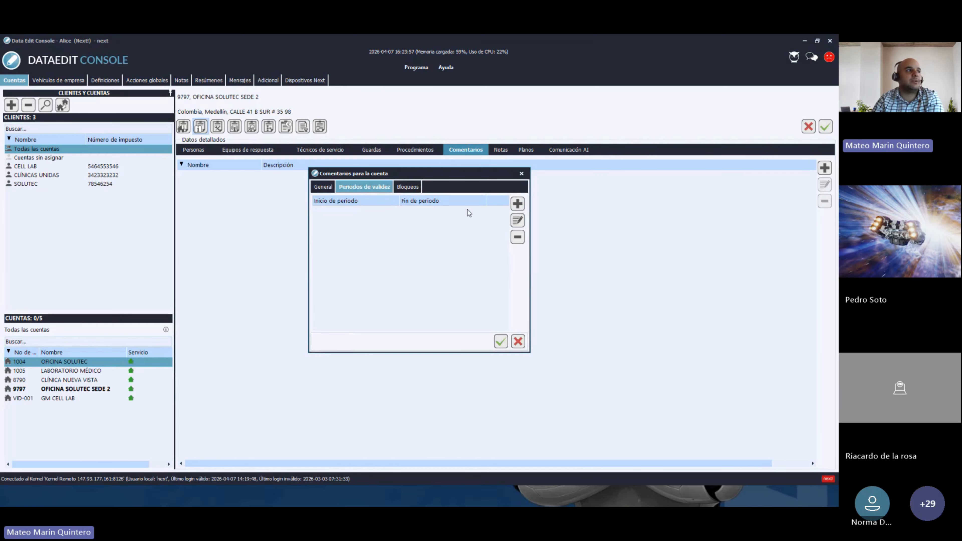
{"action": "left_click", "coordinate": [521, 174]}
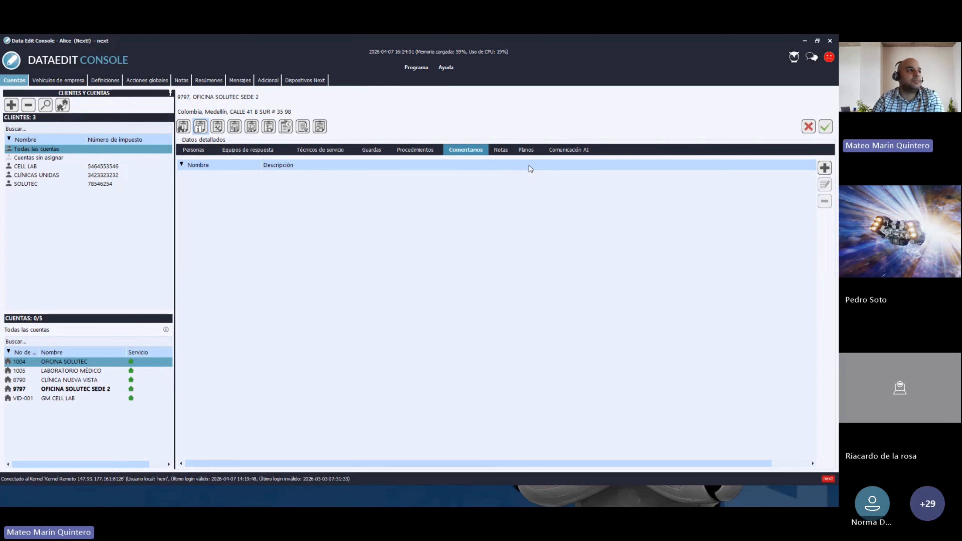
- Open the Planos tab of account 9797, which has no floor plans yet
{"action": "left_click", "coordinate": [526, 150]}
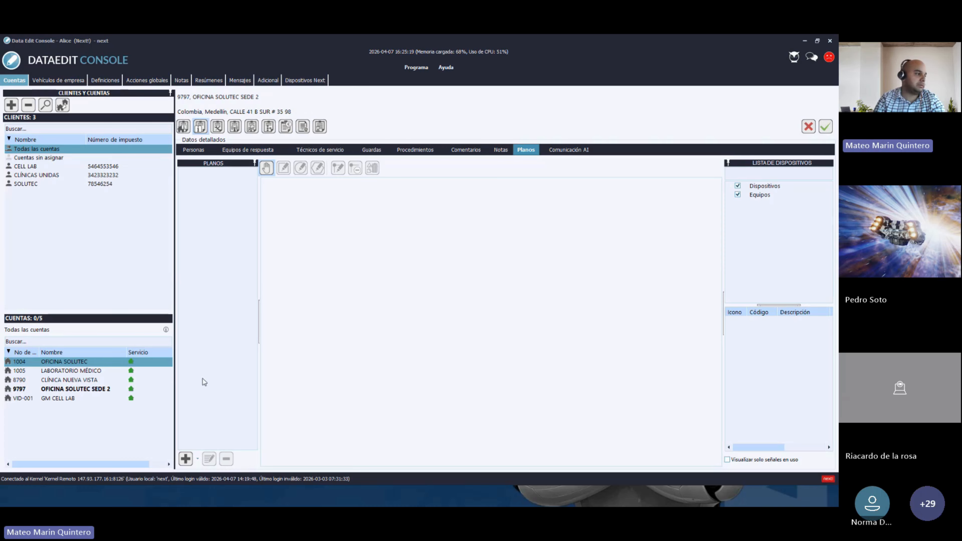
- Create a floor plan named plano using the image plano.jpg and save it
{"action": "left_click", "coordinate": [185, 460]}
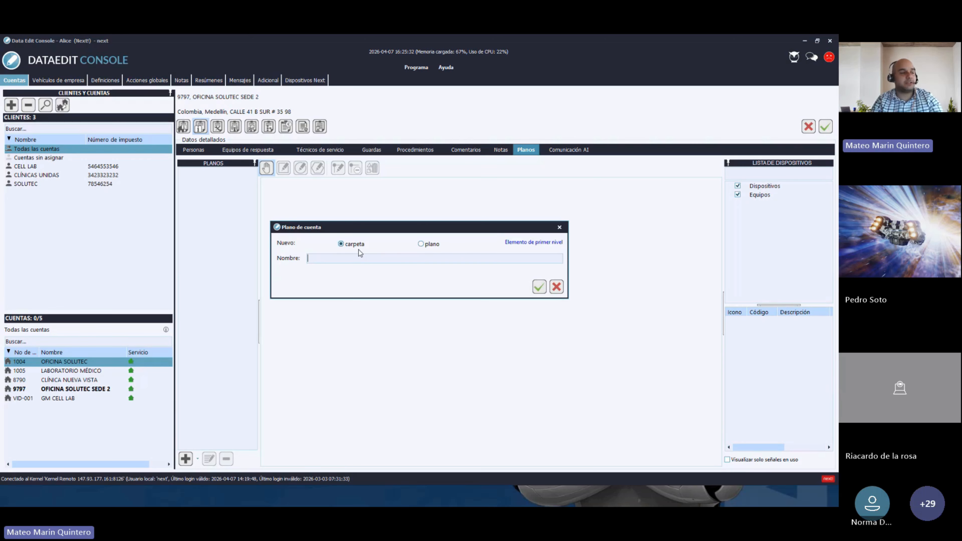
{"action": "left_click", "coordinate": [423, 247]}
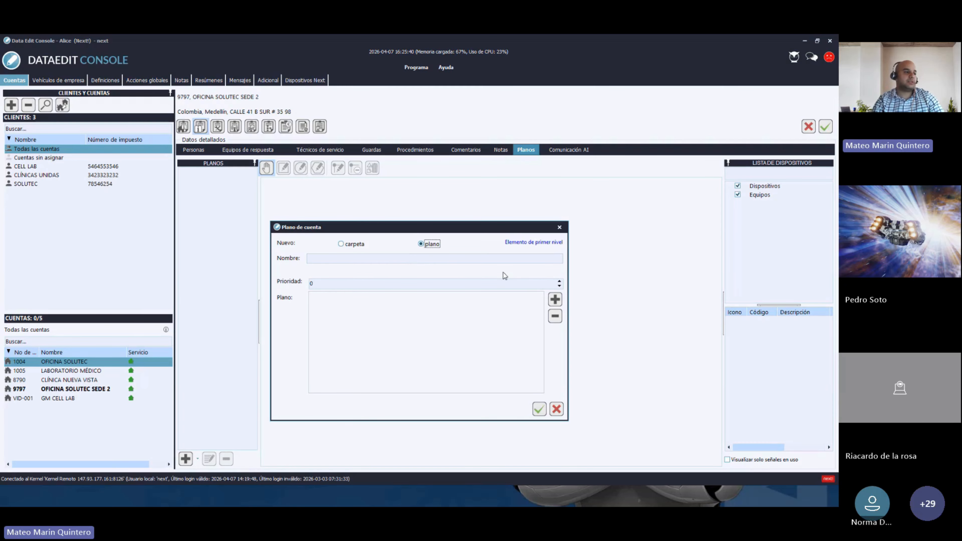
{"action": "left_click", "coordinate": [556, 301]}
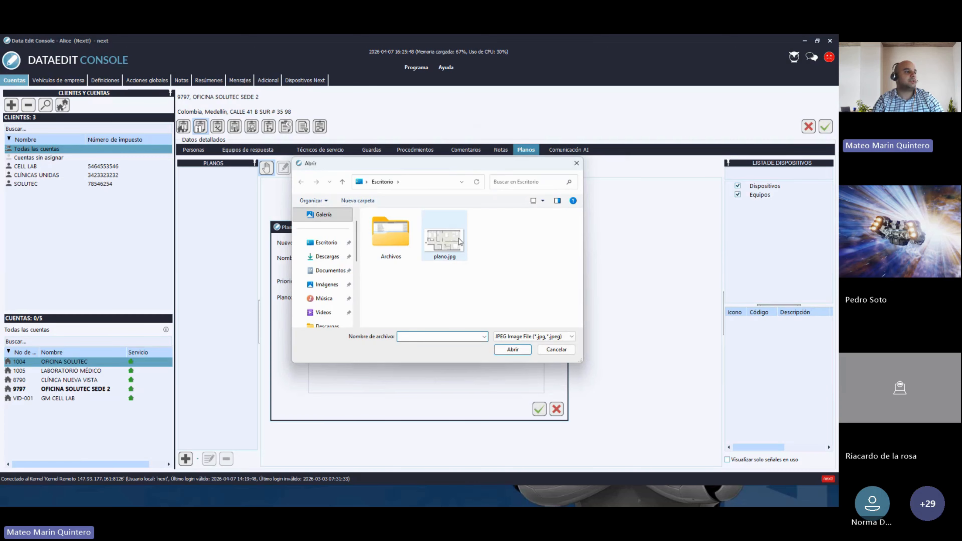
{"action": "left_click", "coordinate": [444, 238]}
{"action": "left_click", "coordinate": [526, 349]}
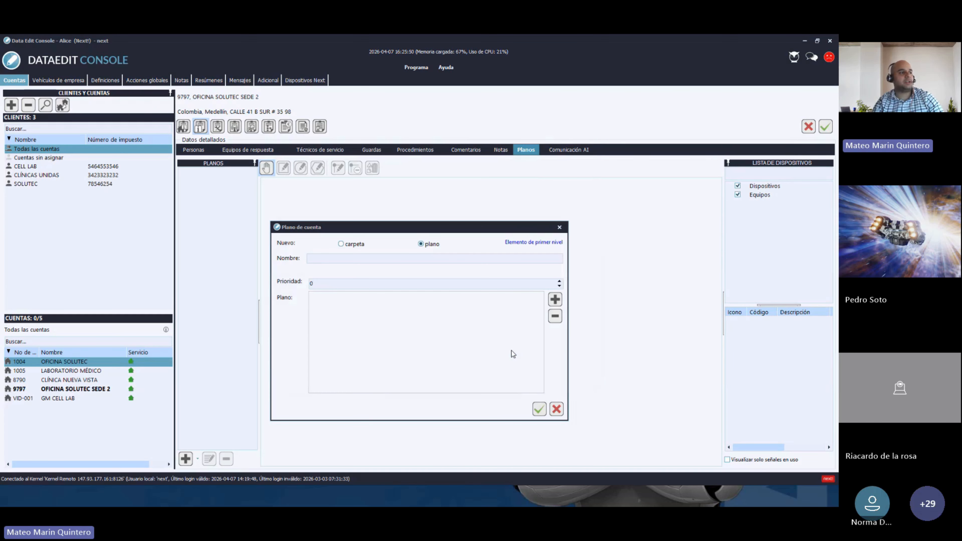
{"action": "left_click", "coordinate": [537, 410]}
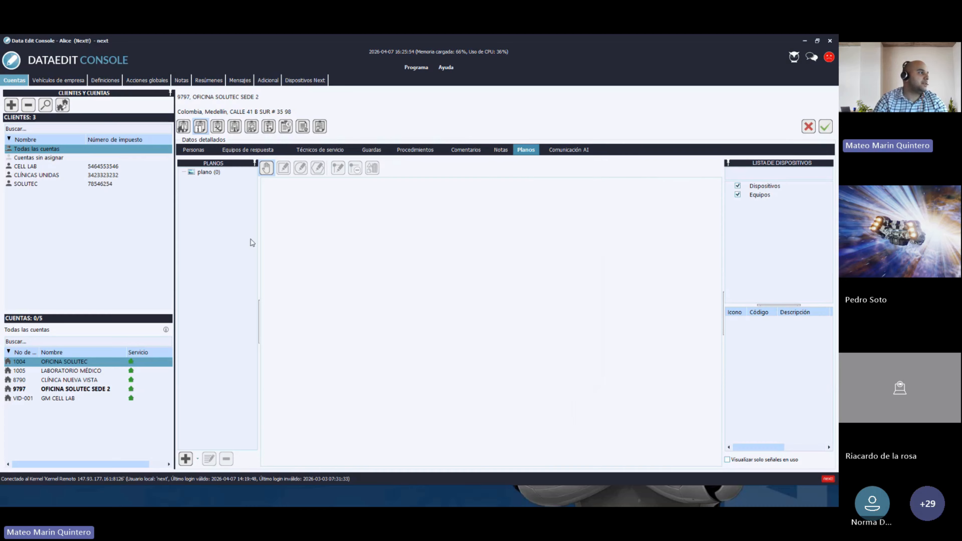
- Display the plano (0) floor plan, then go to the Dispositivos section
{"action": "left_click", "coordinate": [203, 173]}
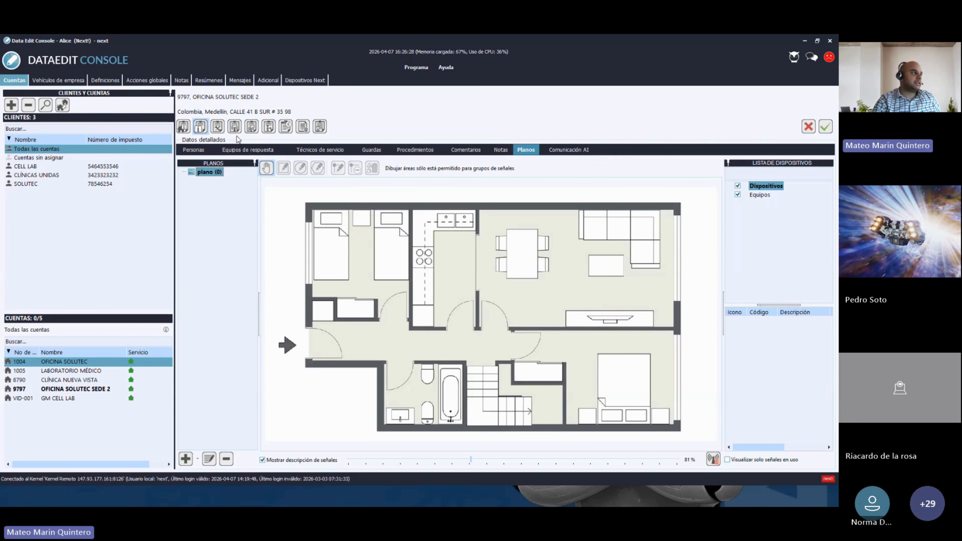
{"action": "left_click", "coordinate": [235, 127]}
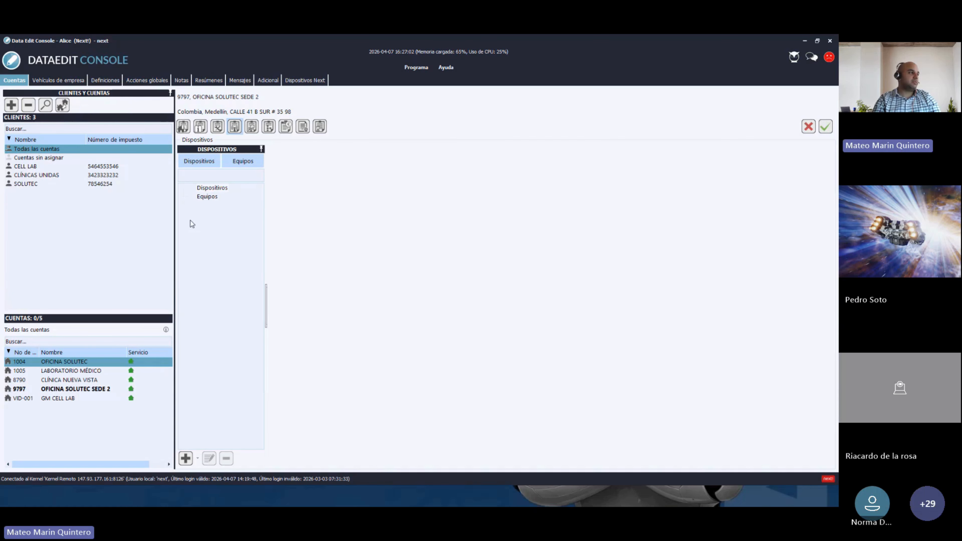
- Start a new device under Dispositivos and scroll the Desde las plantillas template list
{"action": "left_click", "coordinate": [199, 189]}
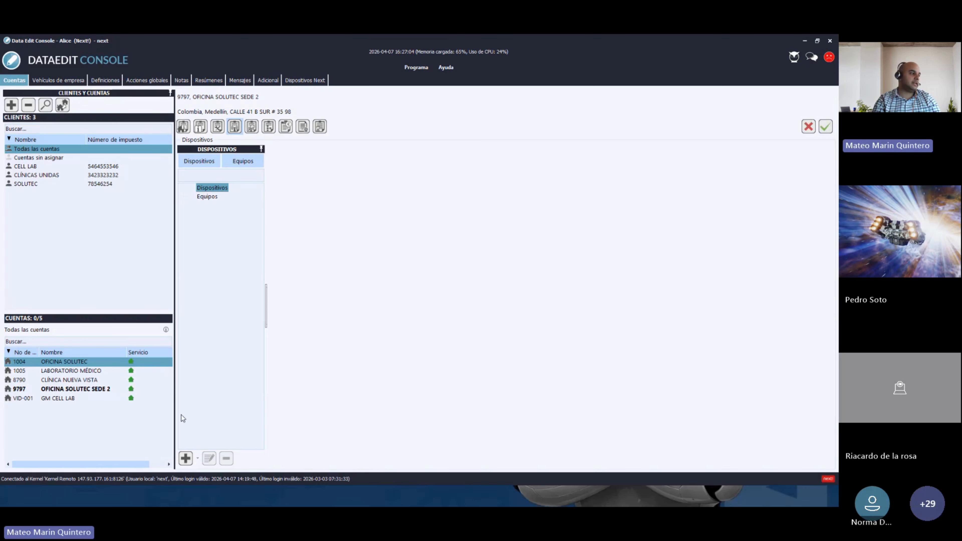
{"action": "left_click", "coordinate": [186, 458]}
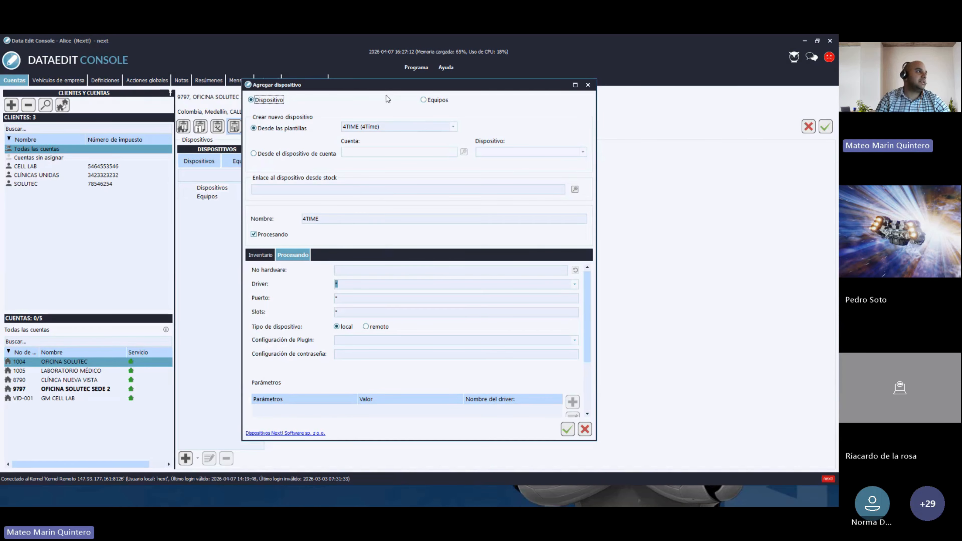
{"action": "left_click_drag", "start_coordinate": [379, 90], "coordinate": [419, 97]}
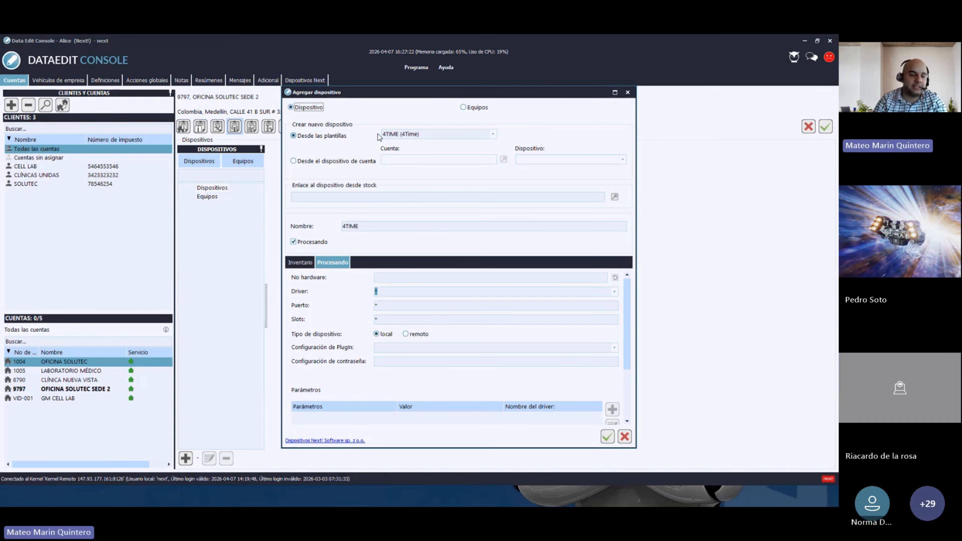
{"action": "left_click", "coordinate": [493, 134]}
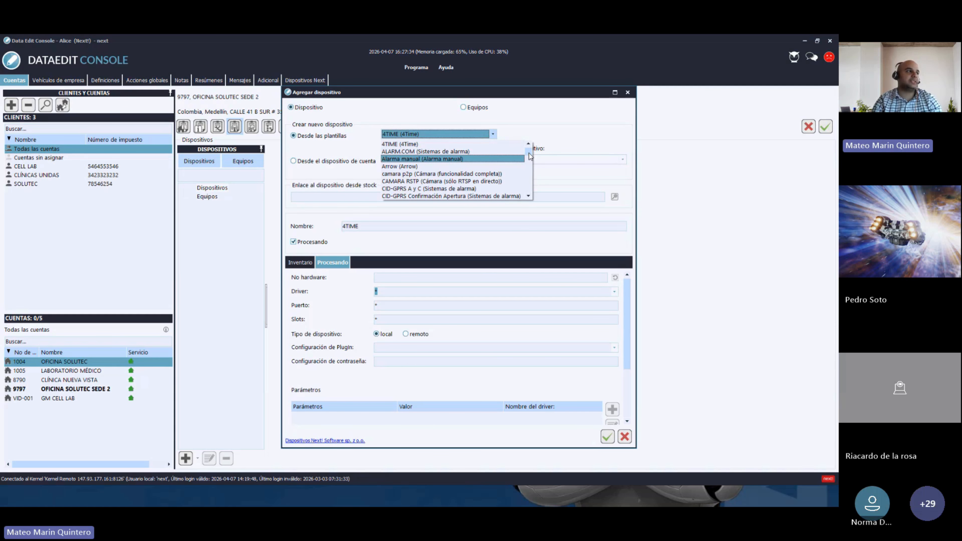
{"action": "left_click", "coordinate": [529, 196]}
{"action": "left_click", "coordinate": [529, 196]}
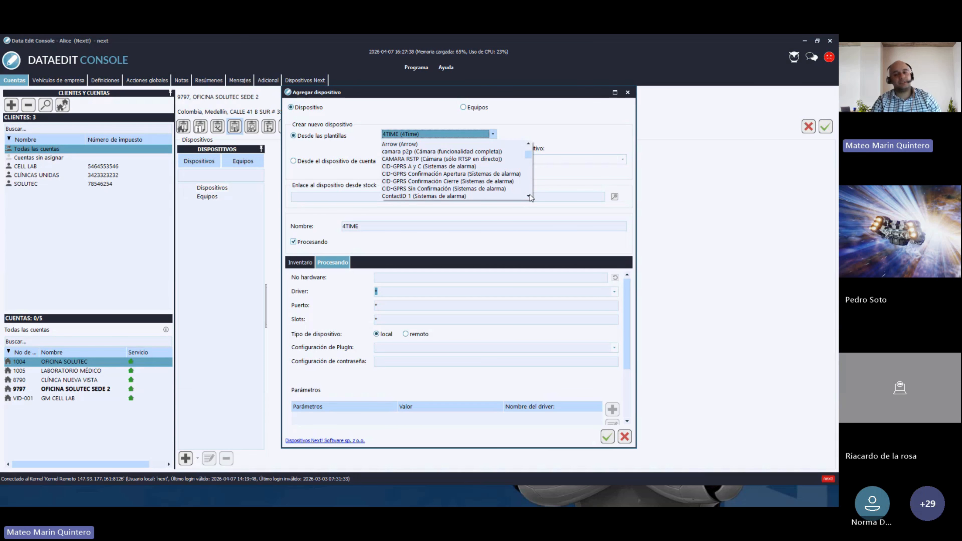
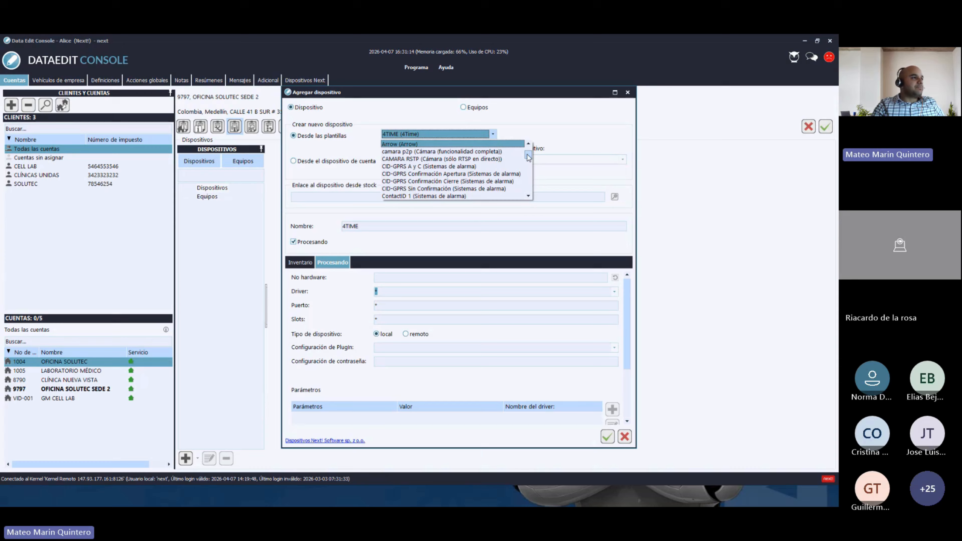
- Pick 'CID-GPRS Sin Confirmación (Sistemas de alarma)' from the Desde las plantillas template list
{"action": "left_click_drag", "start_coordinate": [528, 157], "coordinate": [529, 192]}
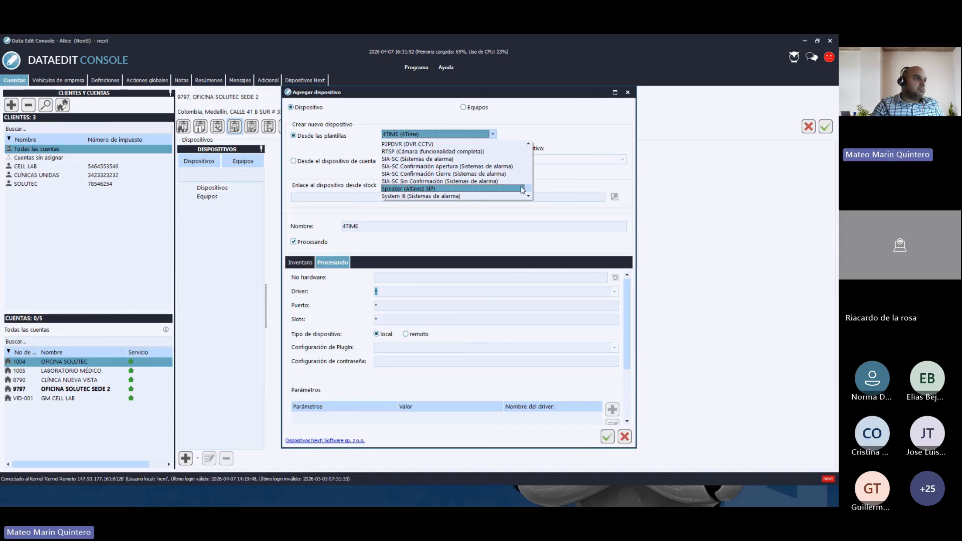
{"action": "scroll", "coordinate": [531, 190], "scroll_direction": "up", "scroll_amount": 2}
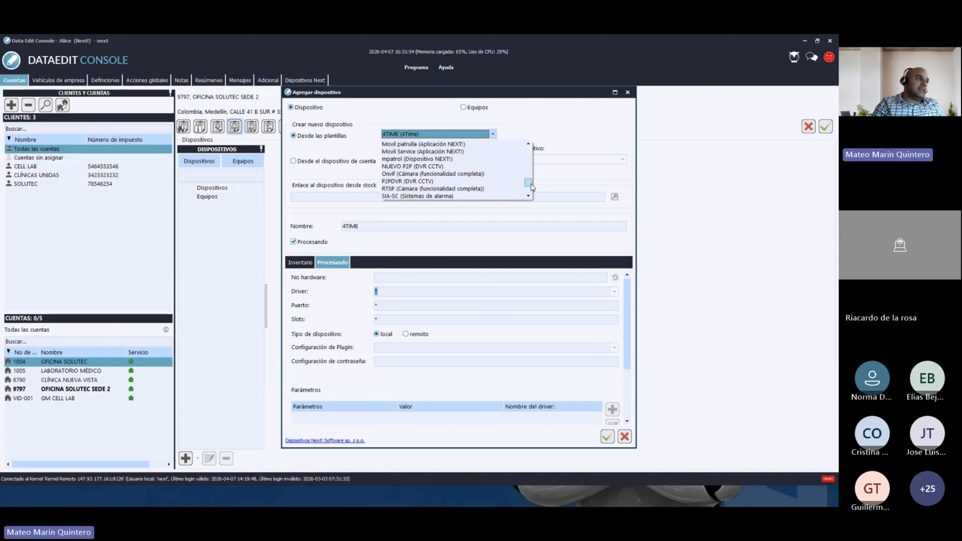
{"action": "scroll", "coordinate": [532, 182], "scroll_direction": "up", "scroll_amount": 3}
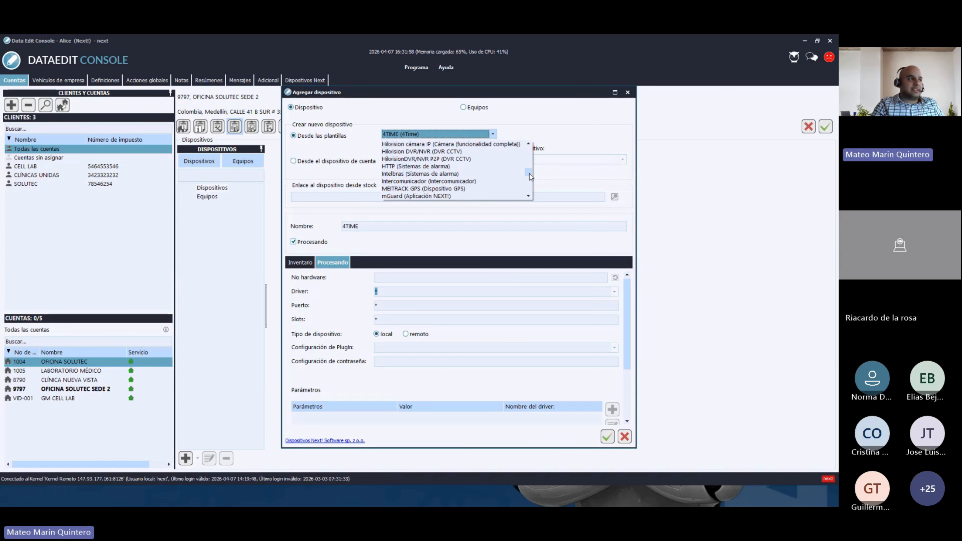
{"action": "scroll", "coordinate": [530, 174], "scroll_direction": "up", "scroll_amount": 3}
{"action": "left_click_drag", "start_coordinate": [531, 168], "coordinate": [531, 160]}
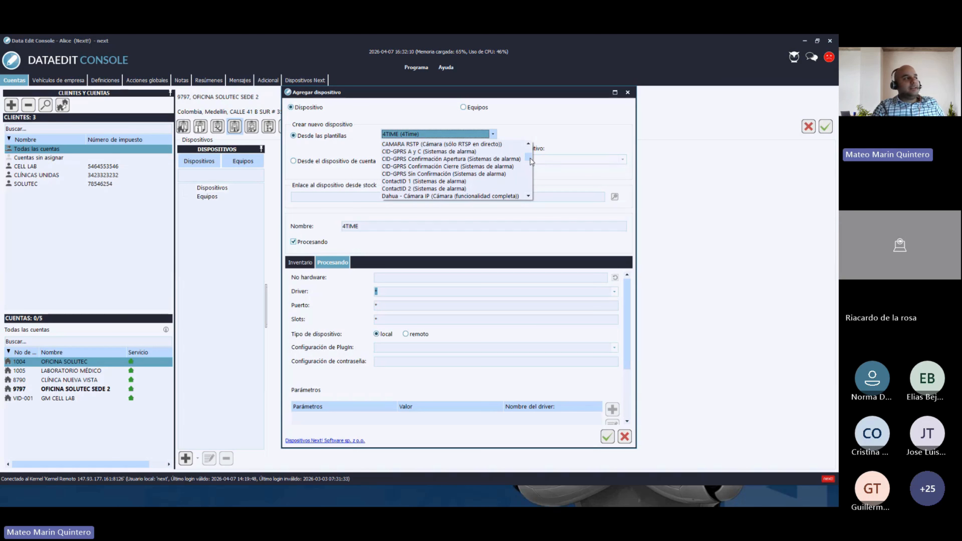
{"action": "left_click", "coordinate": [439, 175]}
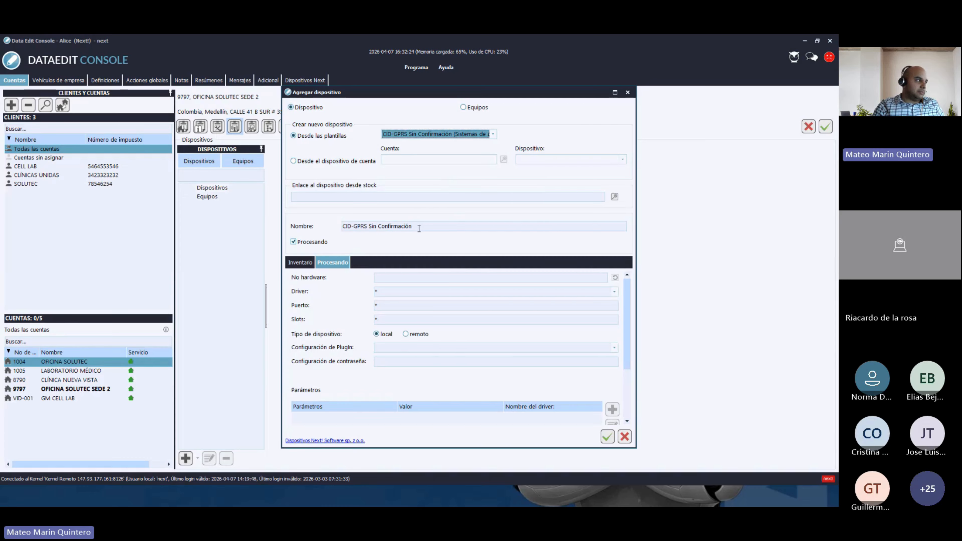
- Replace the template's default device name with DSC1832
{"action": "left_click_drag", "start_coordinate": [419, 227], "coordinate": [340, 232]}
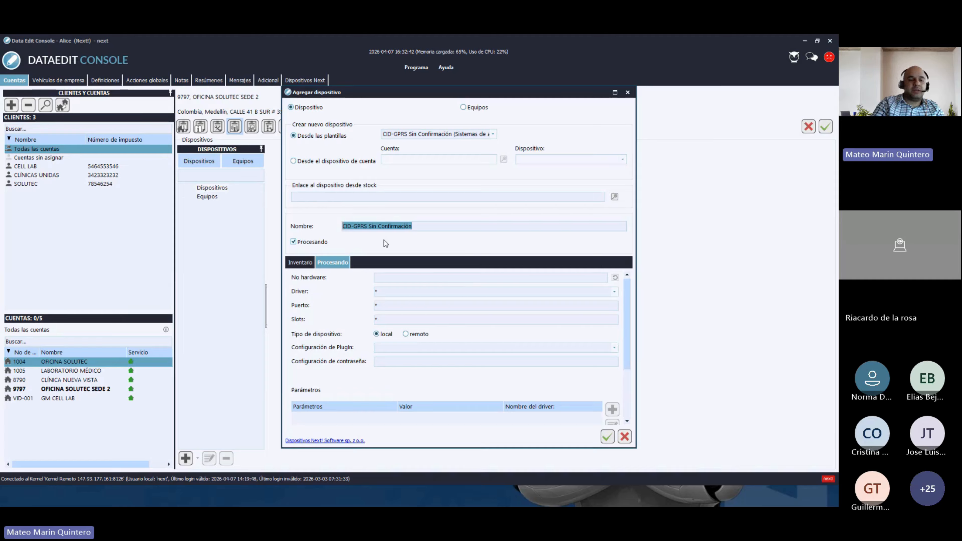
{"action": "key", "text": "BackSpace"}
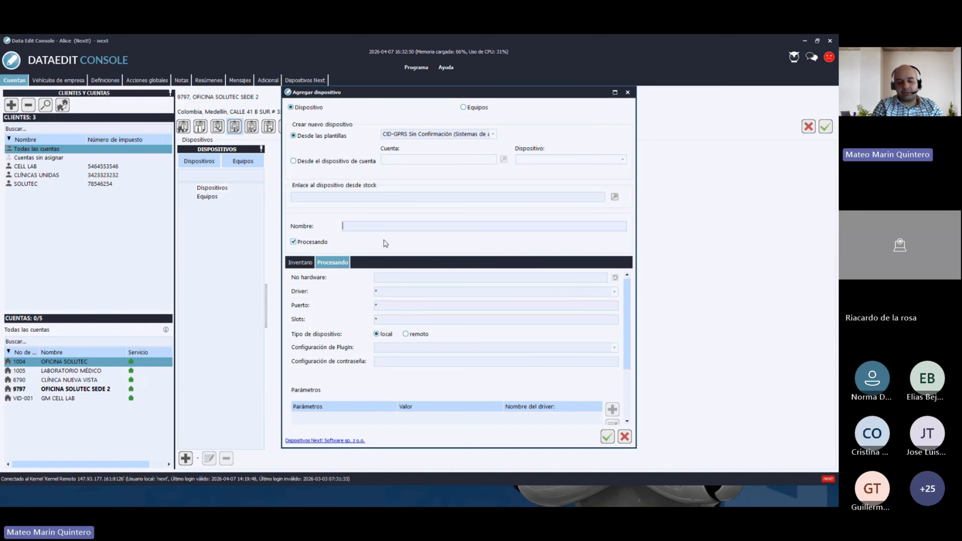
{"action": "type", "text": "DSC"}
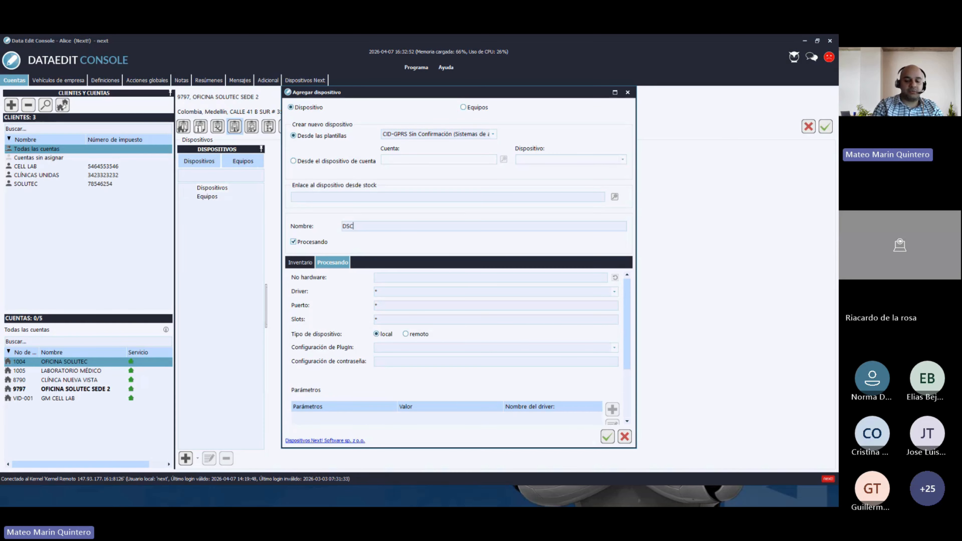
{"action": "type", "text": "1832"}
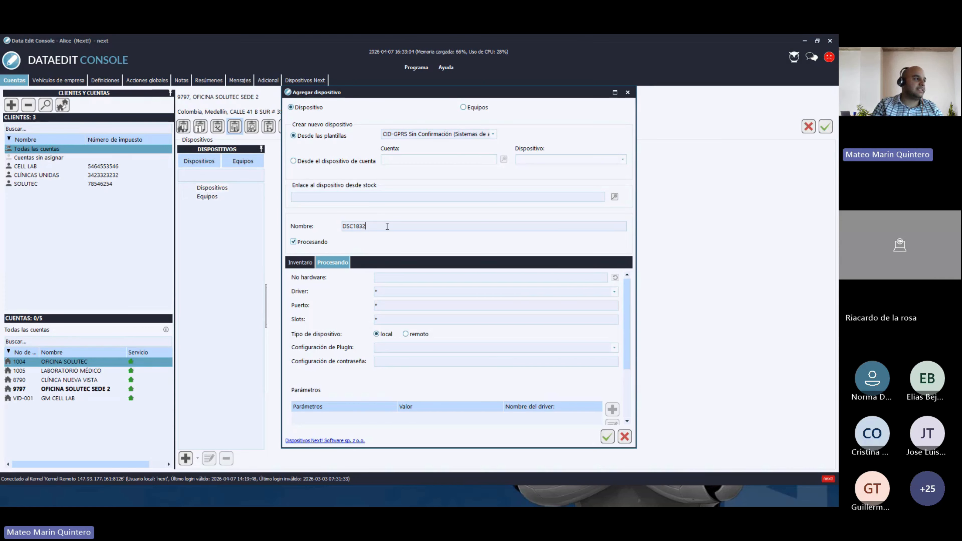
{"action": "left_click", "coordinate": [392, 277]}
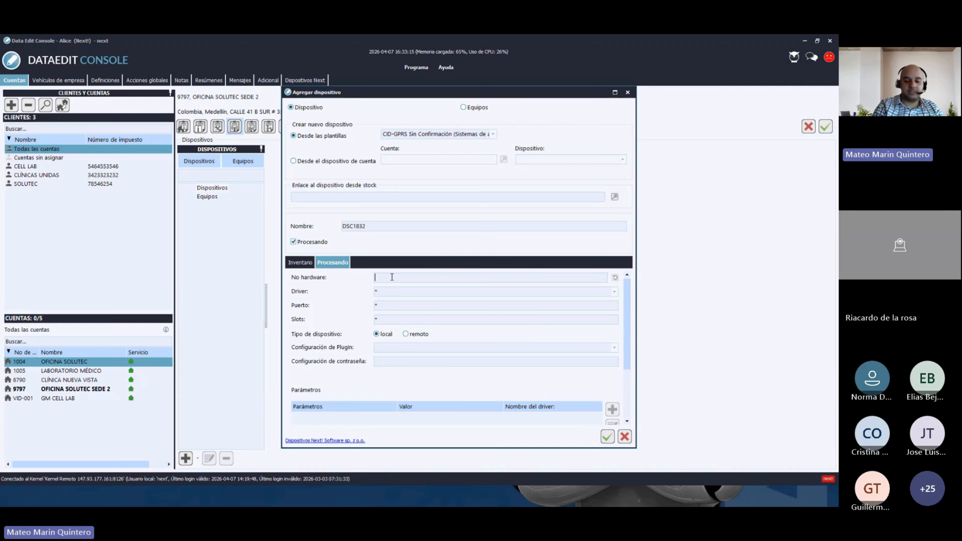
- Enter hardware number 9797 and save the DSC1832 device
{"action": "type", "text": "9797"}
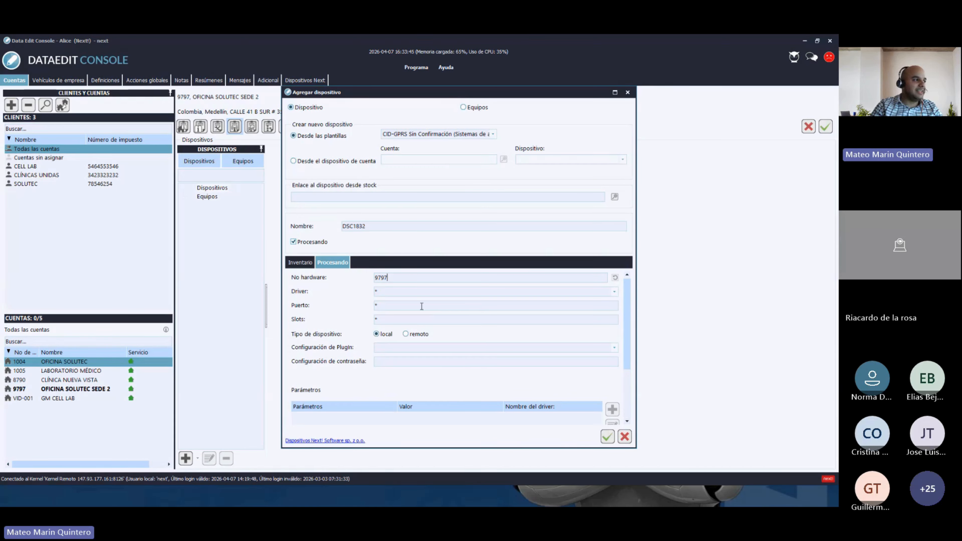
{"action": "left_click_drag", "start_coordinate": [389, 278], "coordinate": [370, 277]}
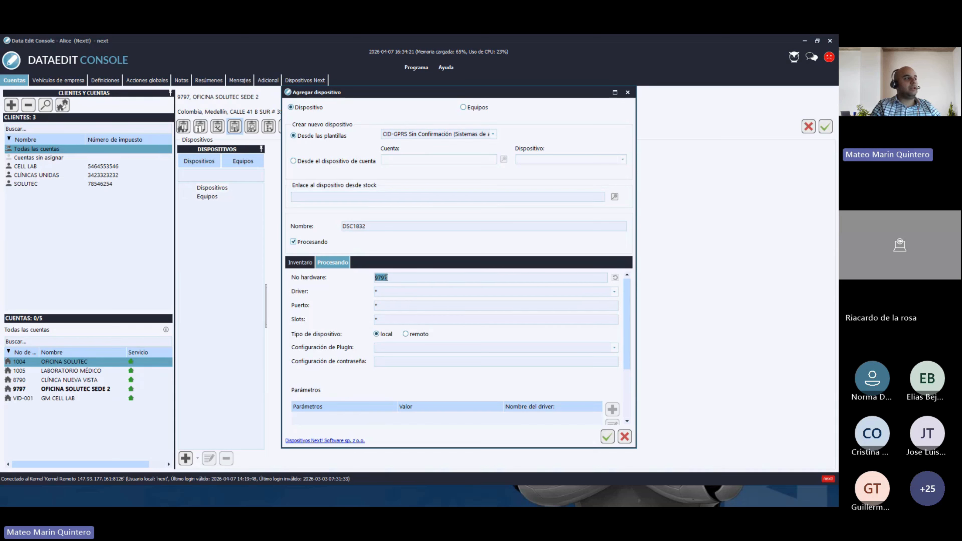
{"action": "left_click", "coordinate": [607, 437]}
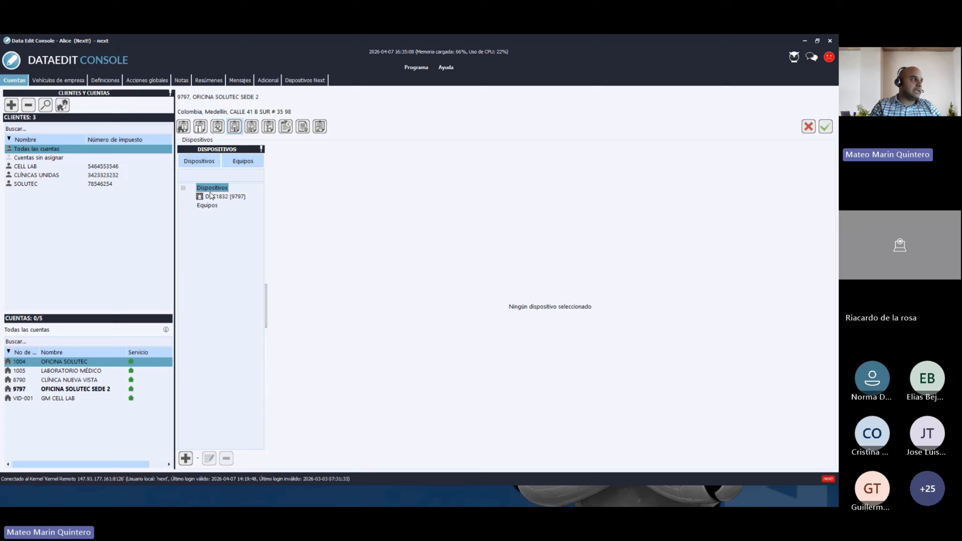
- Start another device based on the CID-GPRS Sin Confirmación template
{"action": "left_click", "coordinate": [189, 462]}
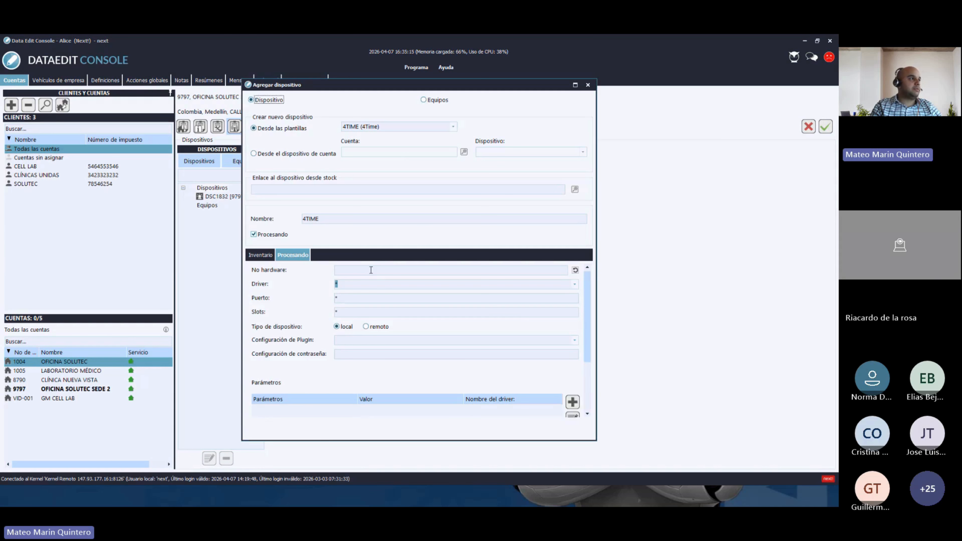
{"action": "left_click", "coordinate": [453, 127]}
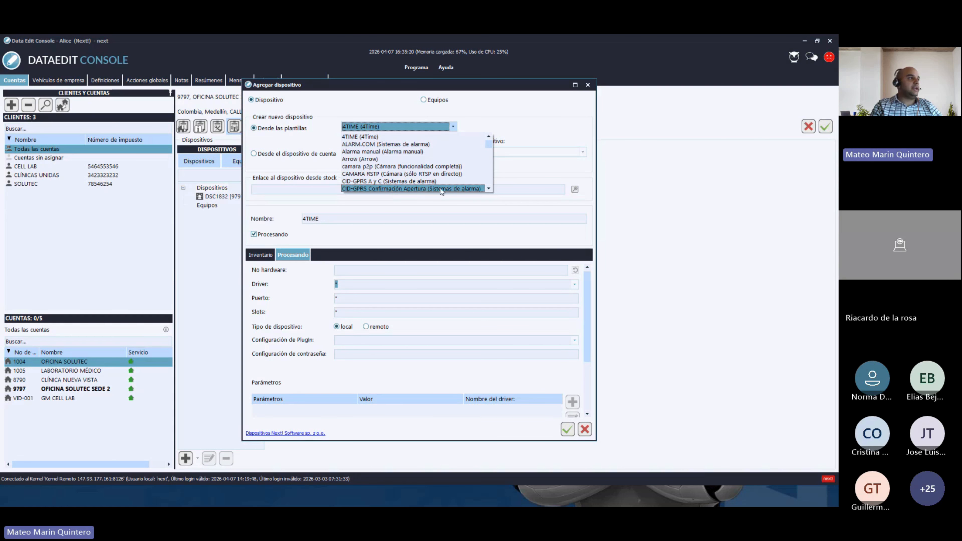
{"action": "left_click", "coordinate": [488, 189]}
{"action": "left_click", "coordinate": [488, 189]}
{"action": "left_click", "coordinate": [488, 189]}
{"action": "left_click", "coordinate": [489, 189]}
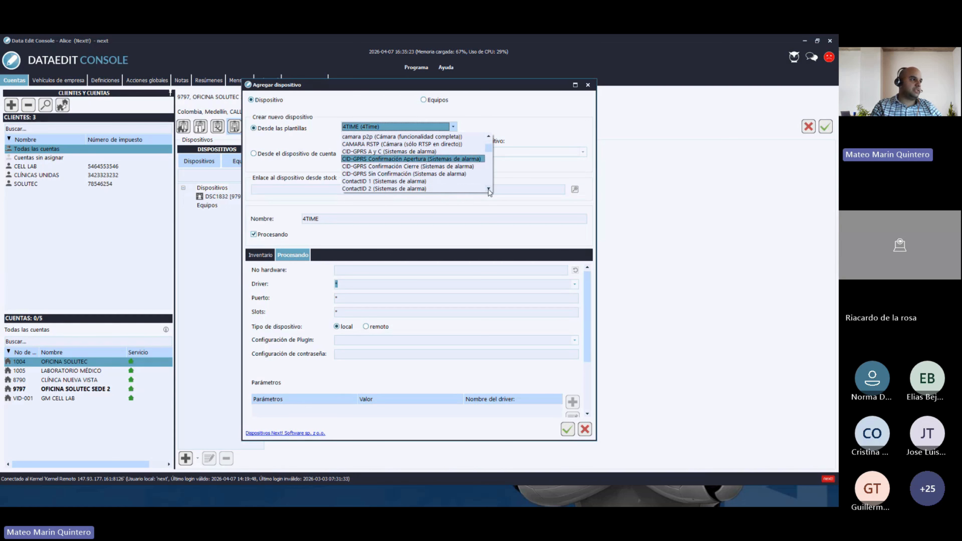
{"action": "left_click", "coordinate": [400, 175]}
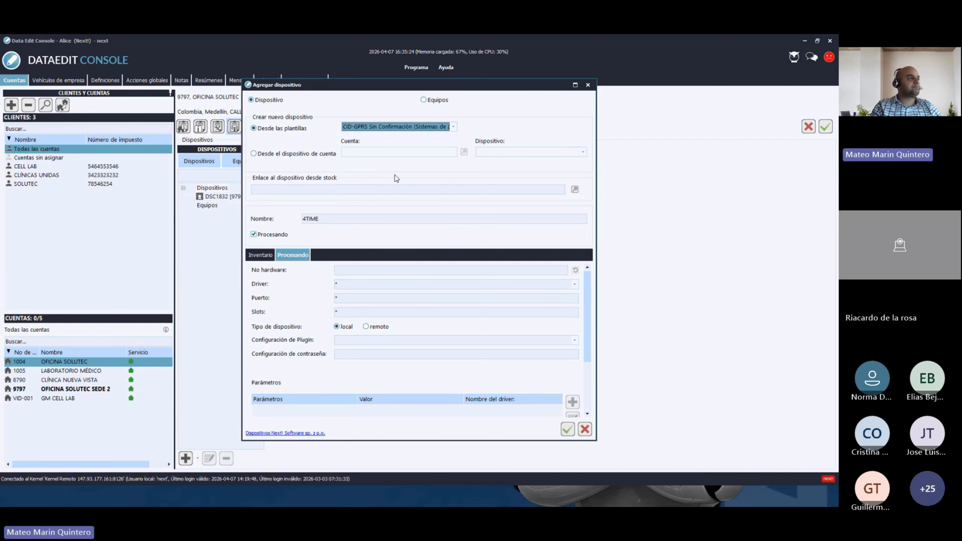
- Give it hardware number 9798 and the name PARTICIÓN2, then save it
{"action": "left_click", "coordinate": [340, 270]}
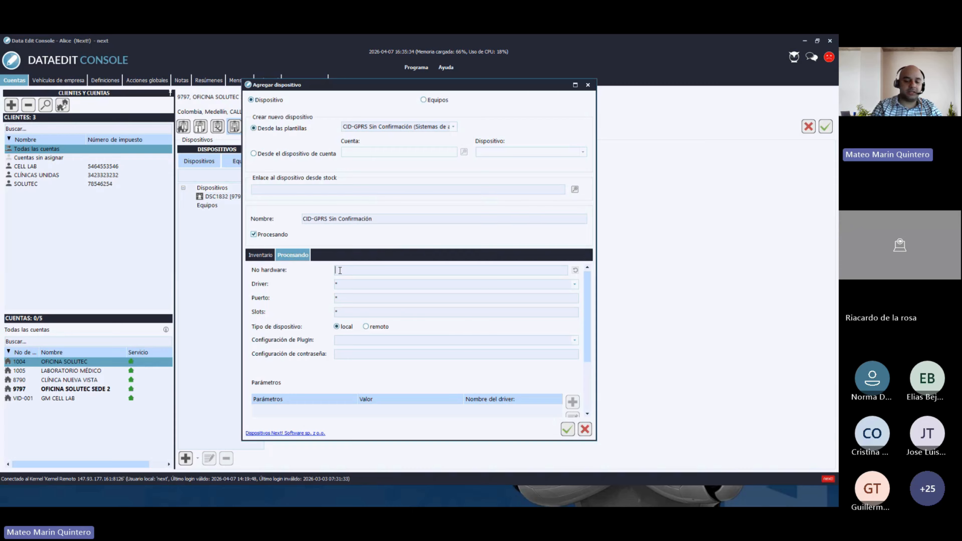
{"action": "type", "text": "9798"}
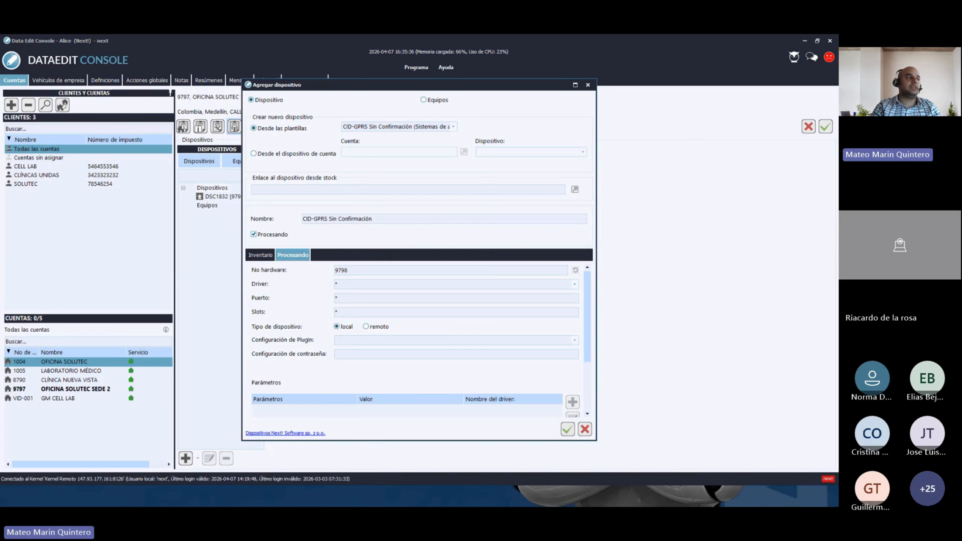
{"action": "left_click_drag", "start_coordinate": [384, 222], "coordinate": [305, 221]}
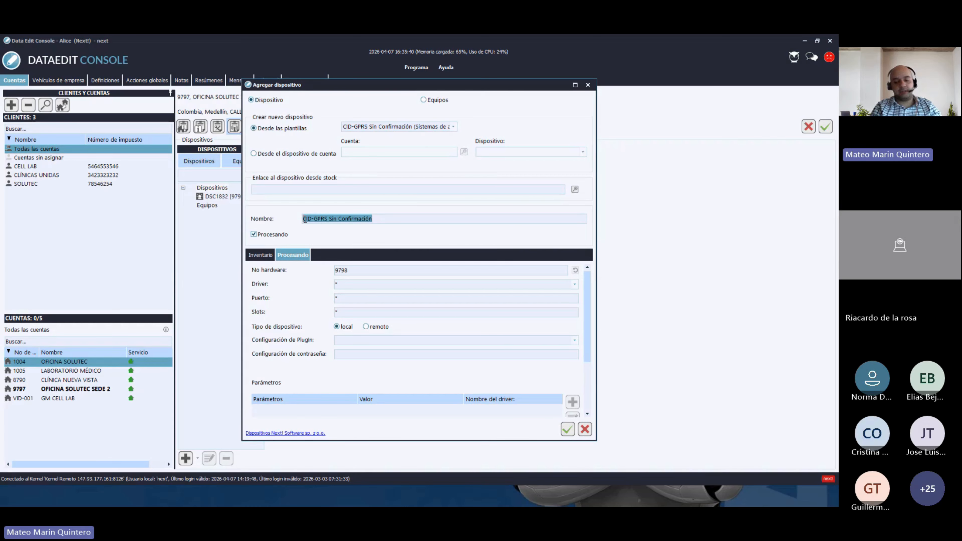
{"action": "type", "text": "PARTICIÓN2"}
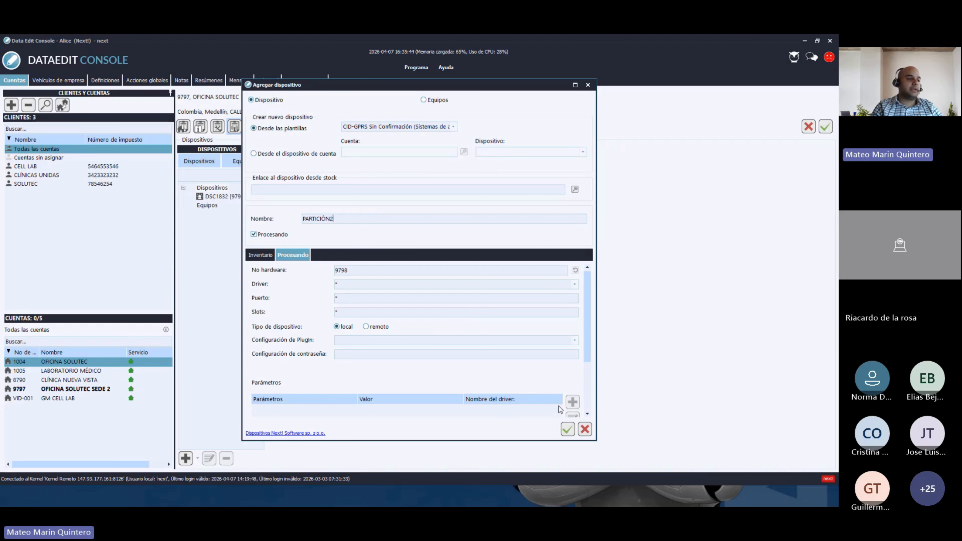
{"action": "left_click", "coordinate": [568, 429]}
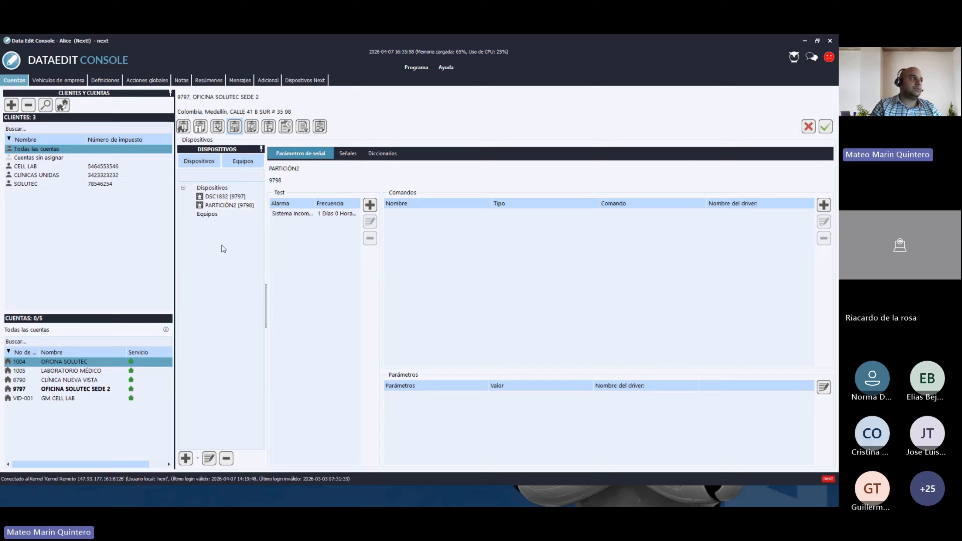
- Permanently delete the PARTICIÓN2 [9798] device and save the change
{"action": "left_click", "coordinate": [229, 207]}
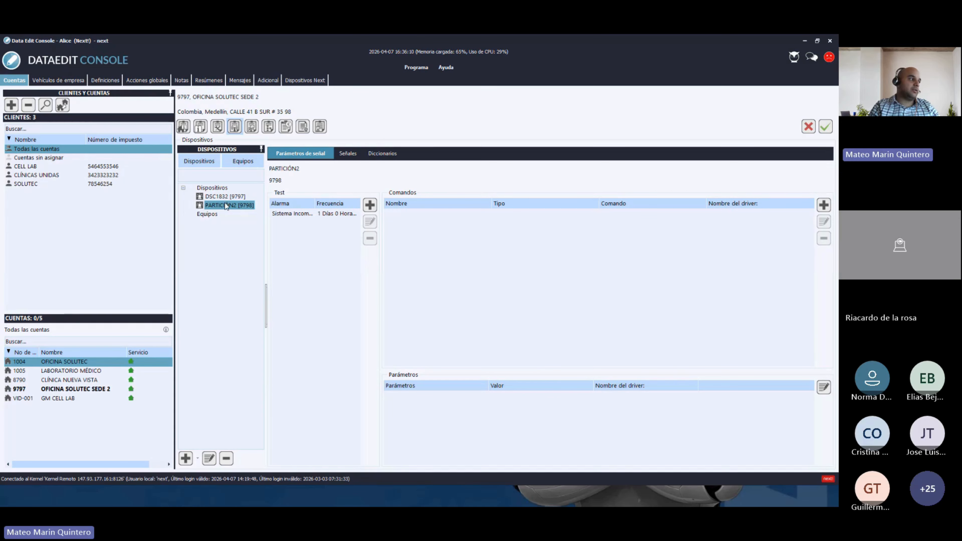
{"action": "left_click", "coordinate": [227, 459]}
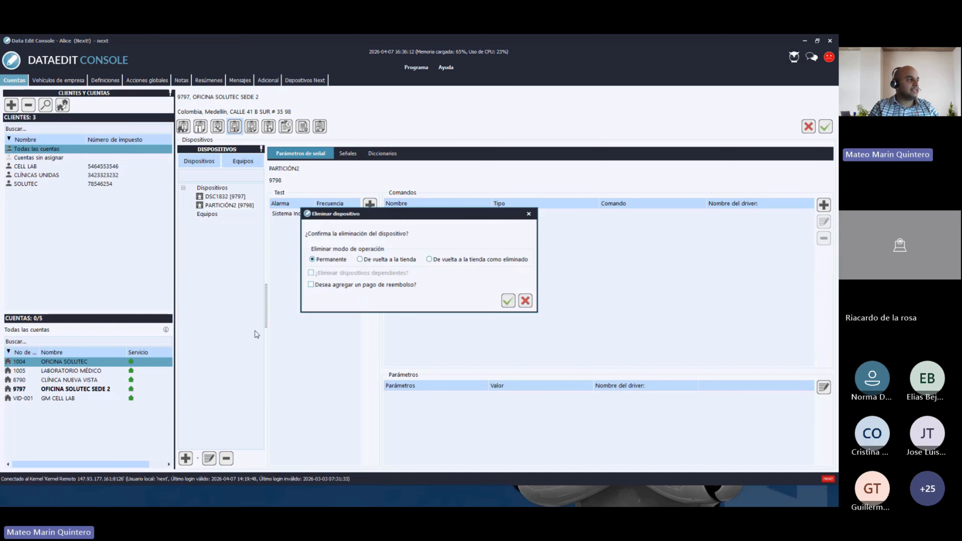
{"action": "left_click", "coordinate": [508, 301]}
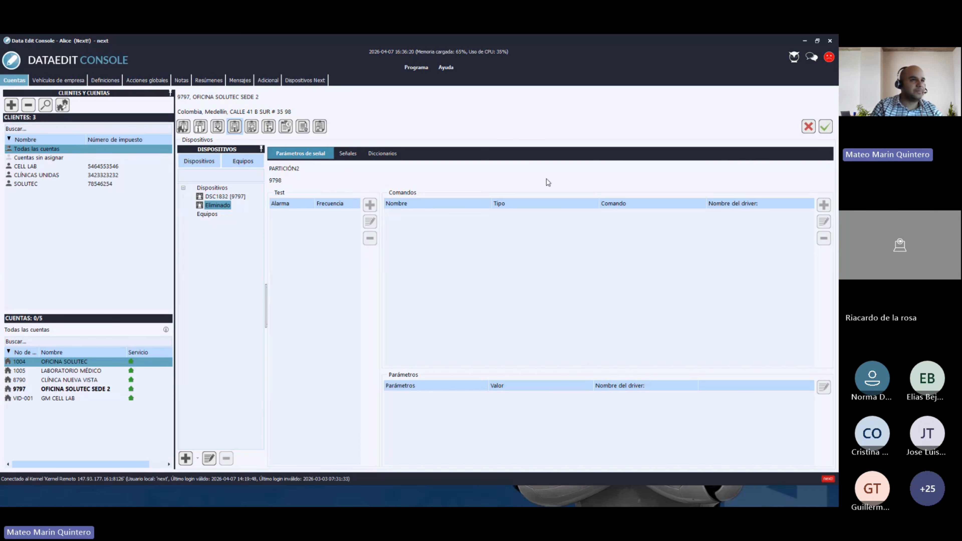
{"action": "left_click", "coordinate": [826, 127]}
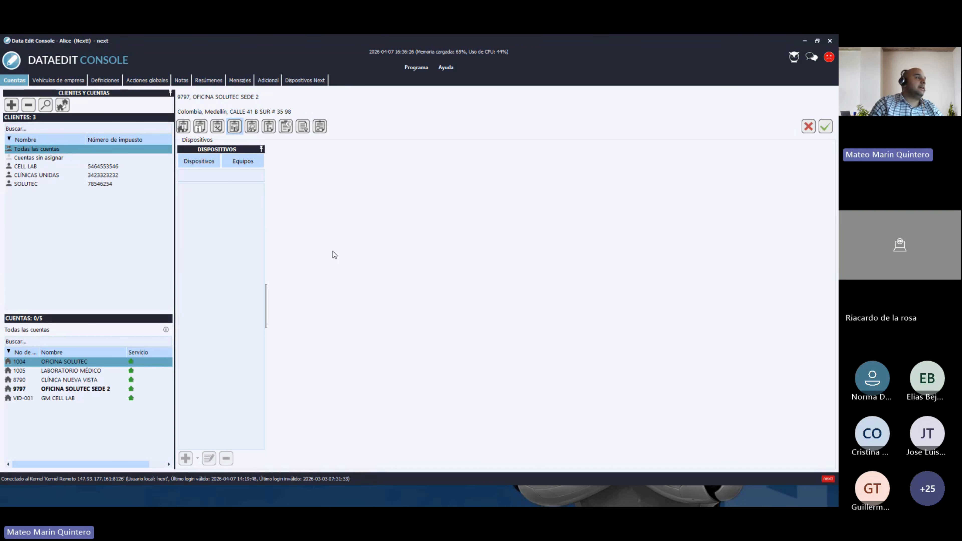
- Review DSC1832's settings, then start a new device from the GPRS LX template
{"action": "left_click", "coordinate": [209, 197]}
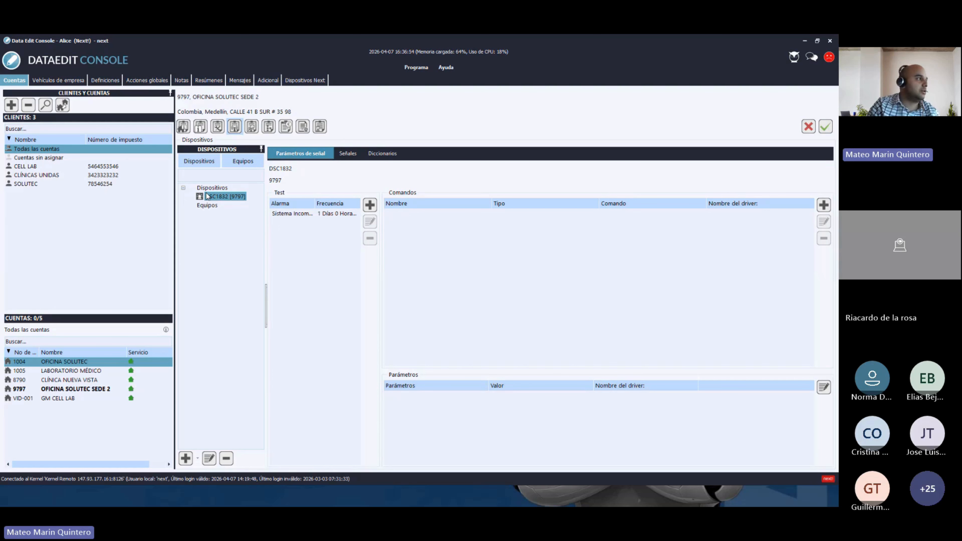
{"action": "left_click", "coordinate": [212, 191]}
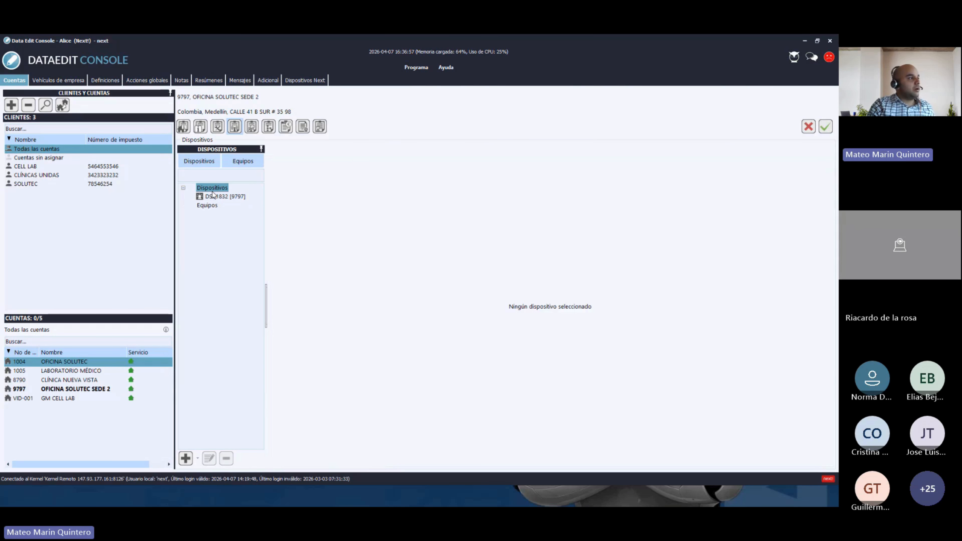
{"action": "left_click", "coordinate": [186, 459]}
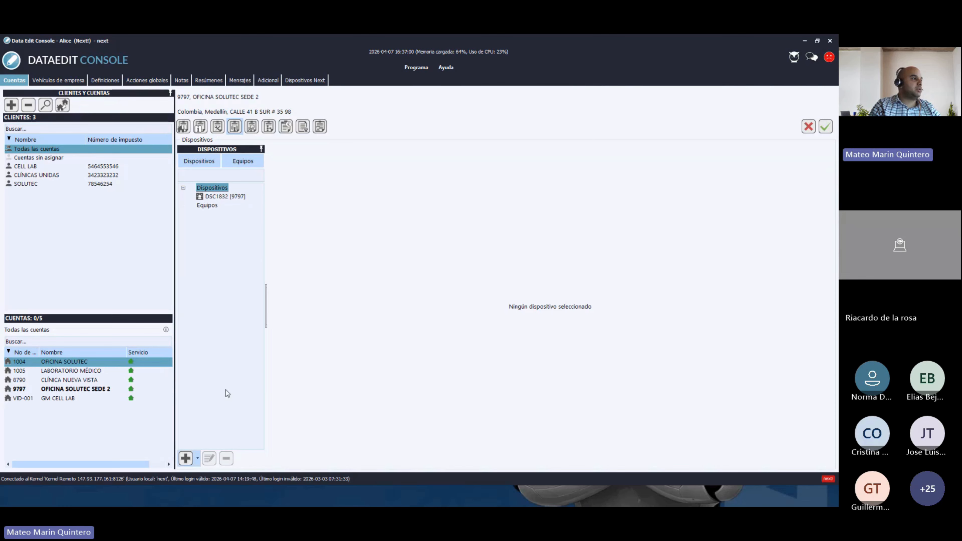
{"action": "left_click", "coordinate": [454, 127]}
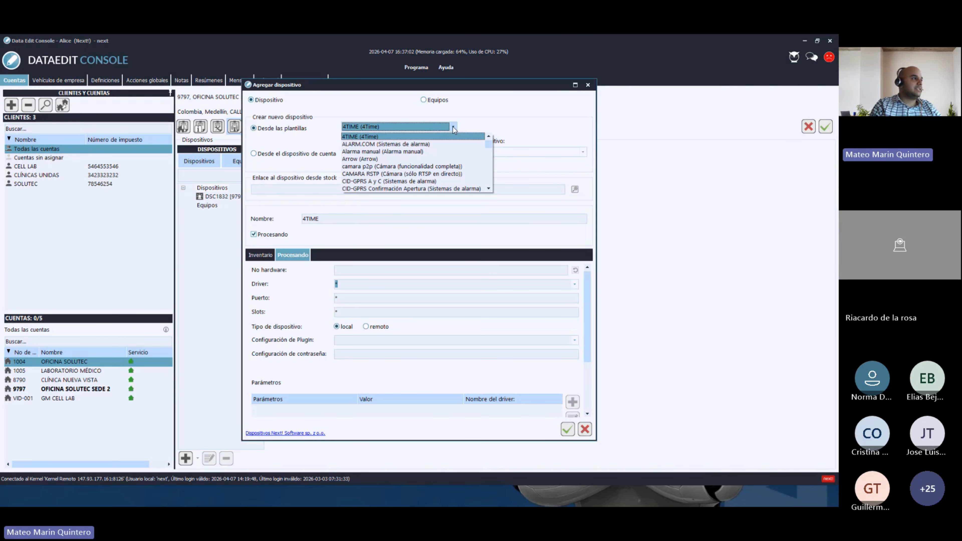
{"action": "left_click", "coordinate": [489, 189]}
{"action": "left_click", "coordinate": [489, 189]}
{"action": "left_click", "coordinate": [489, 189]}
{"action": "left_click", "coordinate": [490, 189]}
{"action": "left_click", "coordinate": [489, 189]}
{"action": "left_click", "coordinate": [489, 189]}
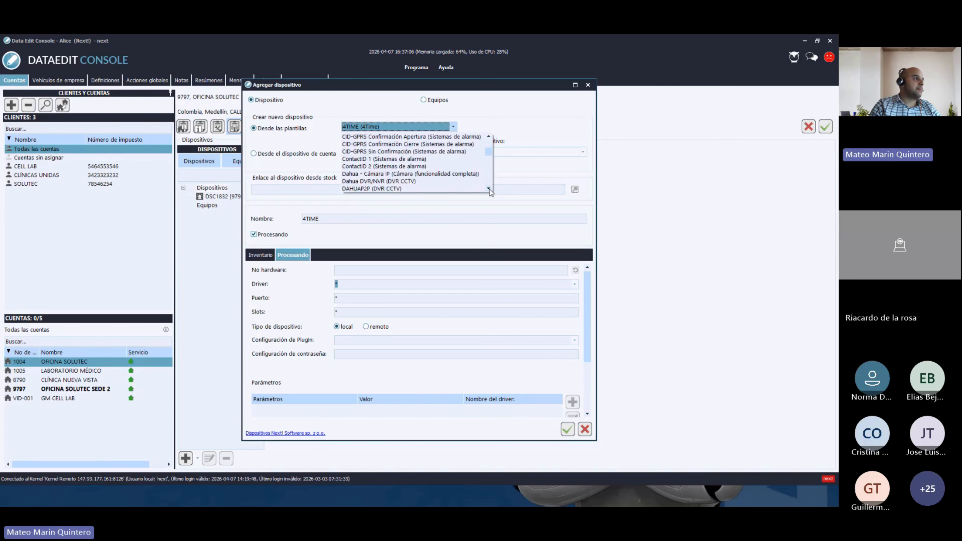
{"action": "left_click", "coordinate": [489, 189]}
{"action": "left_click", "coordinate": [489, 189]}
{"action": "left_click", "coordinate": [489, 188]}
{"action": "left_click", "coordinate": [489, 189]}
{"action": "left_click", "coordinate": [490, 188]}
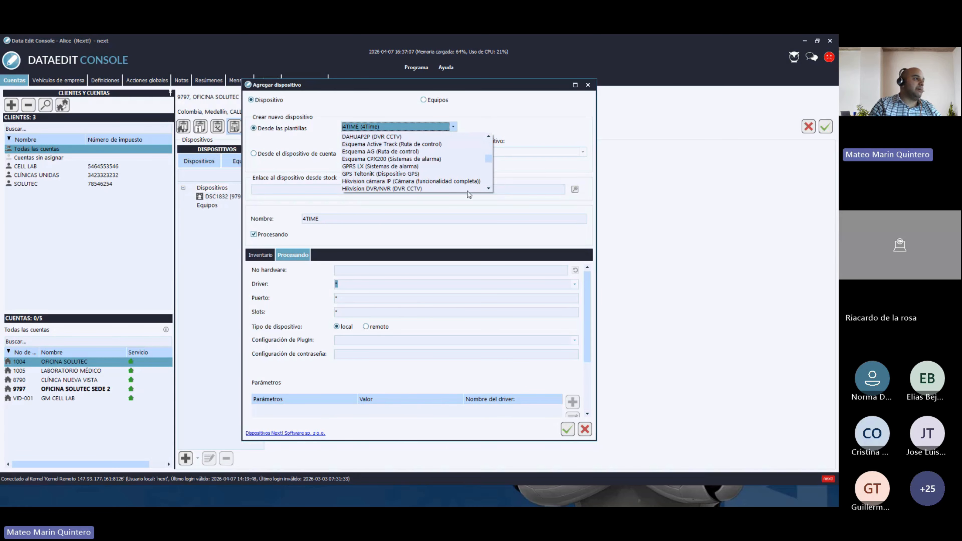
{"action": "left_click", "coordinate": [364, 166]}
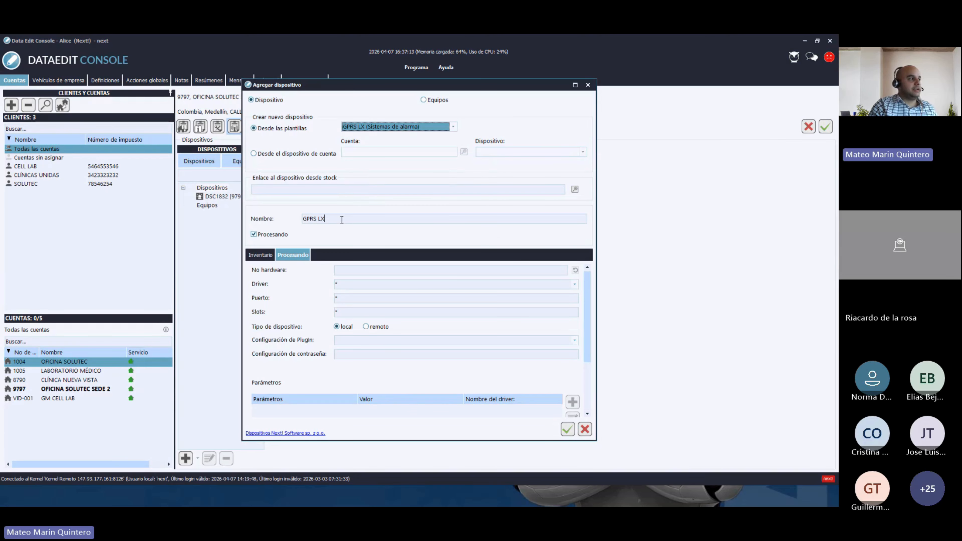
- Name the new device LX308 and enter hardware number 789865
{"action": "left_click_drag", "start_coordinate": [343, 219], "coordinate": [298, 217]}
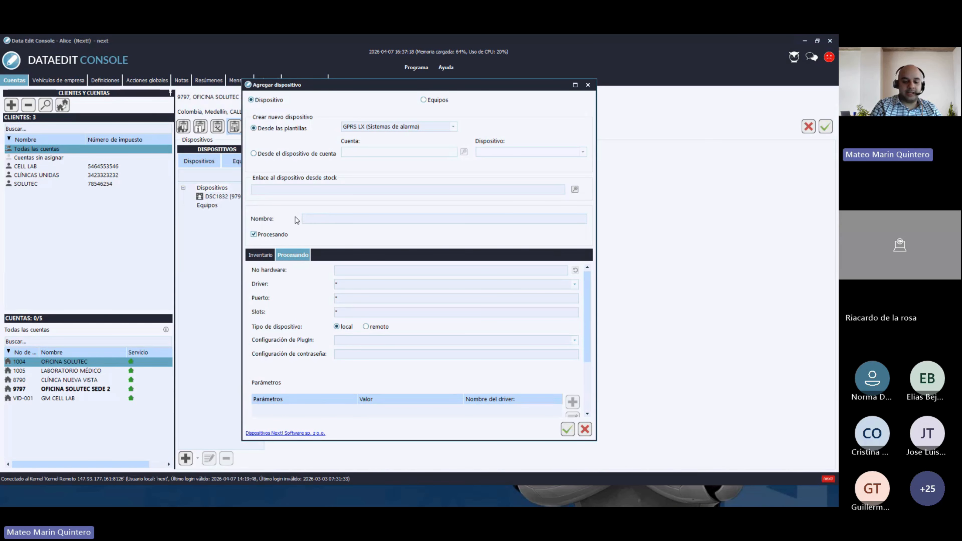
{"action": "type", "text": "lx#=b"}
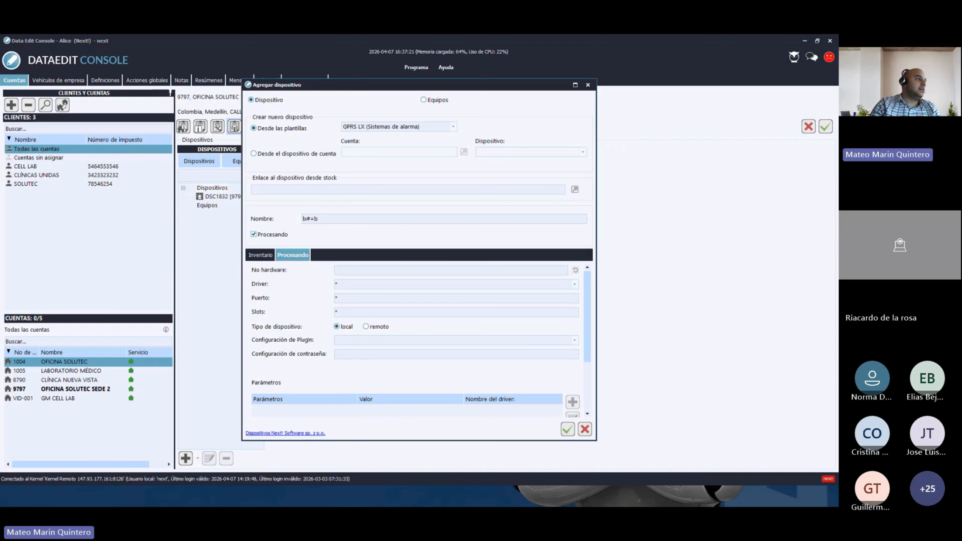
{"action": "key", "text": "BackSpace"}
{"action": "key", "text": "BackSpace"}
{"action": "key", "text": "BackSpace"}
{"action": "key", "text": "BackSpace"}
{"action": "key", "text": "BackSpace"}
{"action": "type", "text": "LX2"}
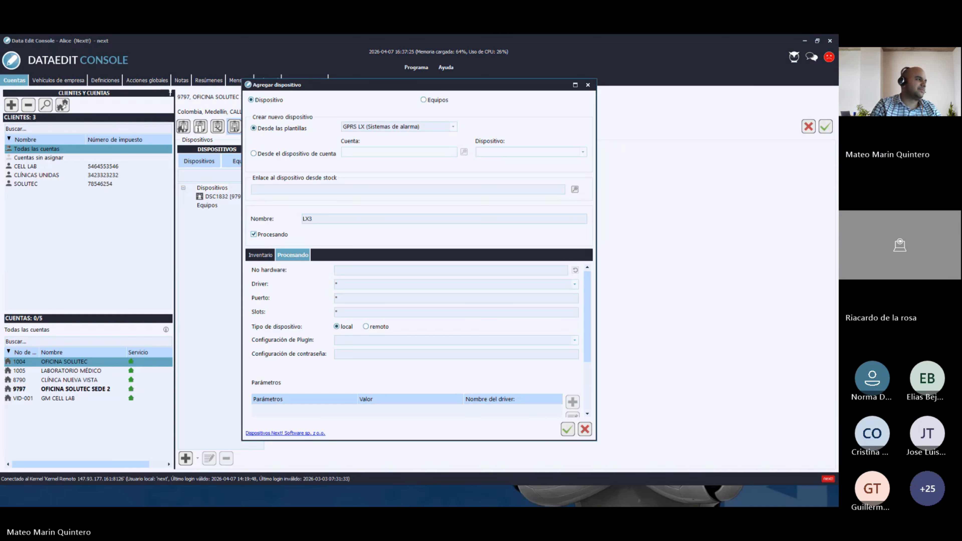
{"action": "type", "text": "9"}
{"action": "key", "text": "BackSpace"}
{"action": "type", "text": "0"}
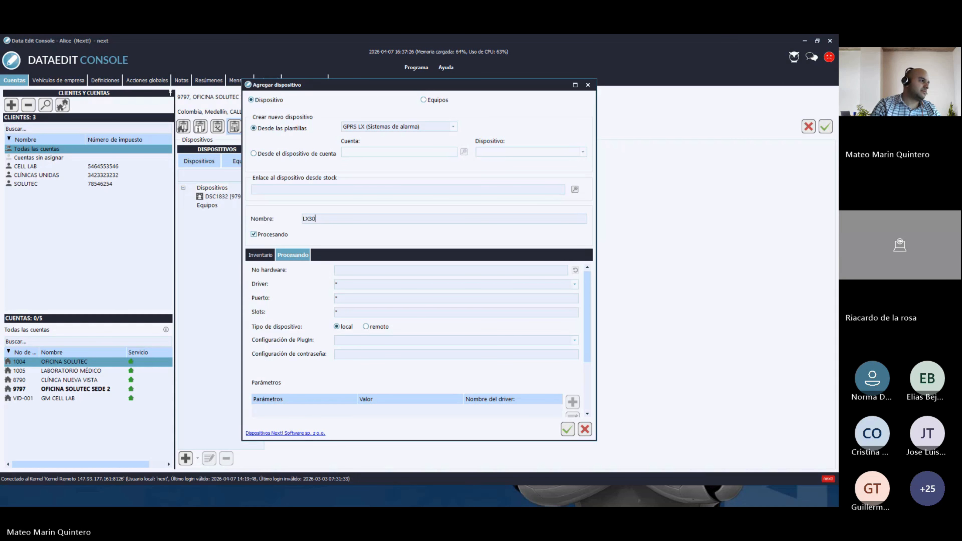
{"action": "type", "text": "8"}
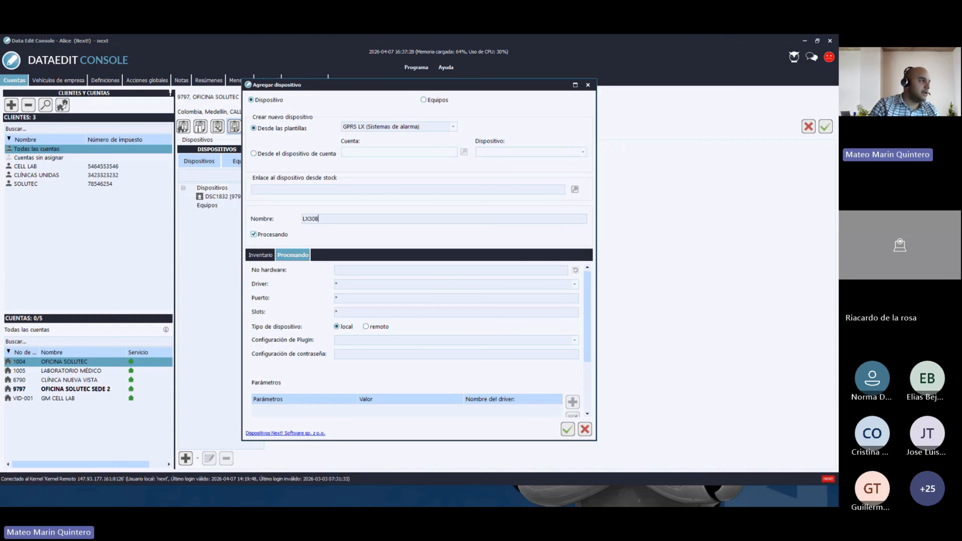
{"action": "left_click", "coordinate": [342, 270]}
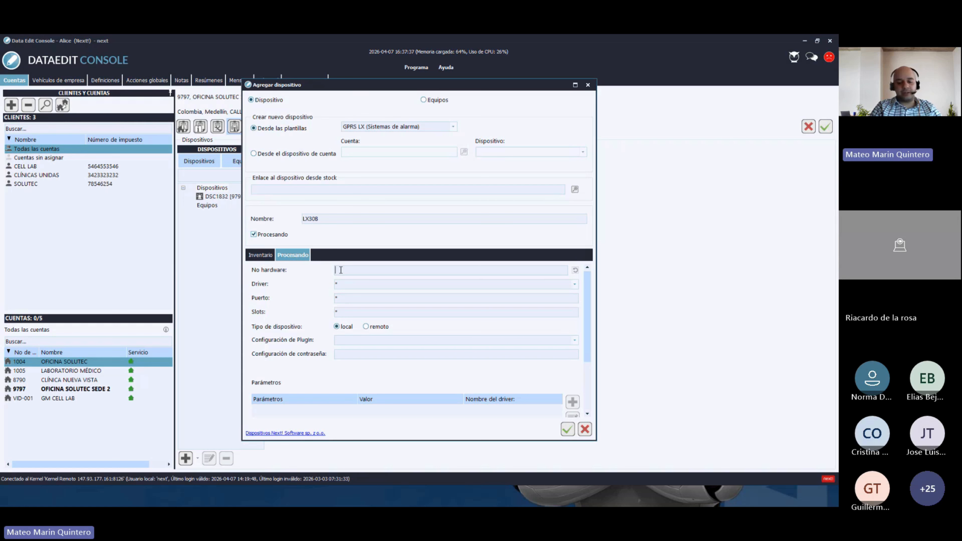
{"action": "type", "text": "7898"}
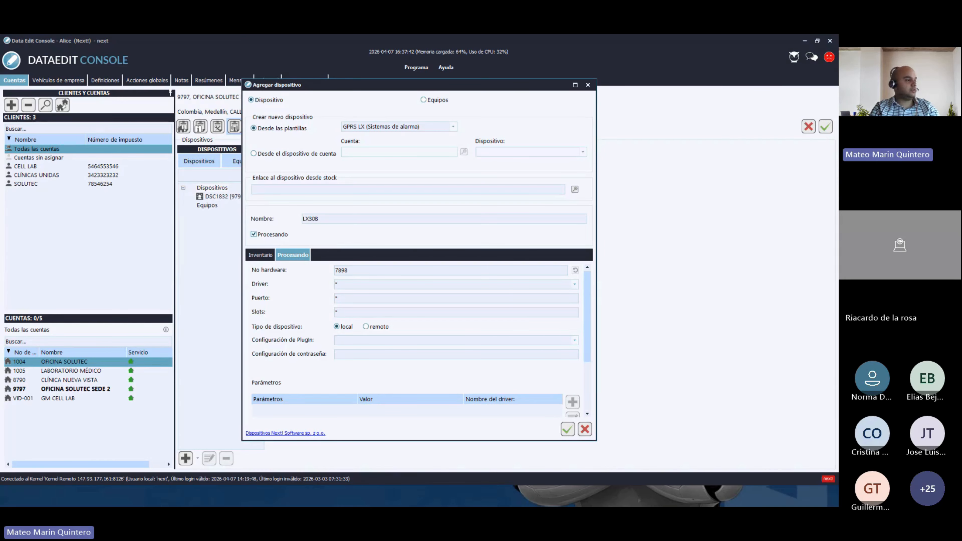
{"action": "type", "text": "65"}
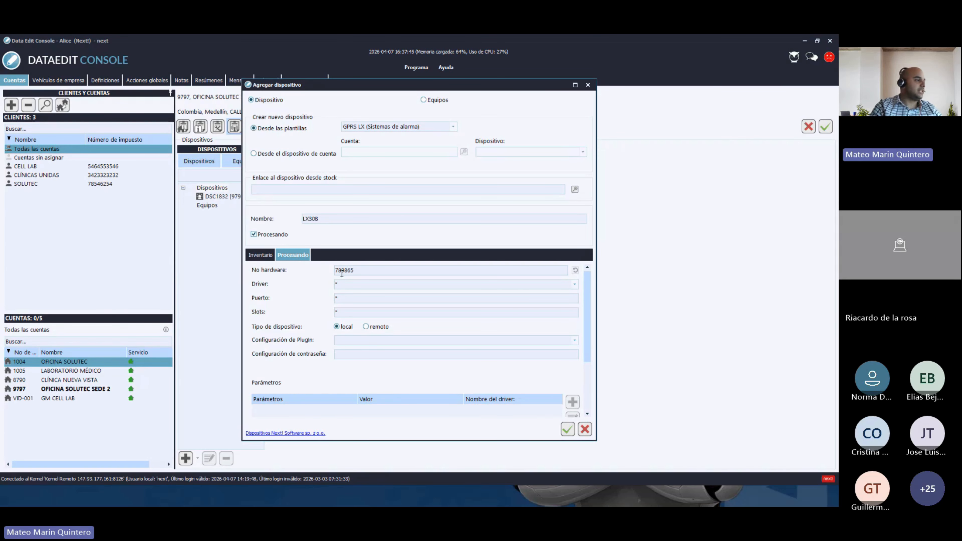
- Create the LX308 device and compare its details with DSC1832's
{"action": "left_click", "coordinate": [568, 432]}
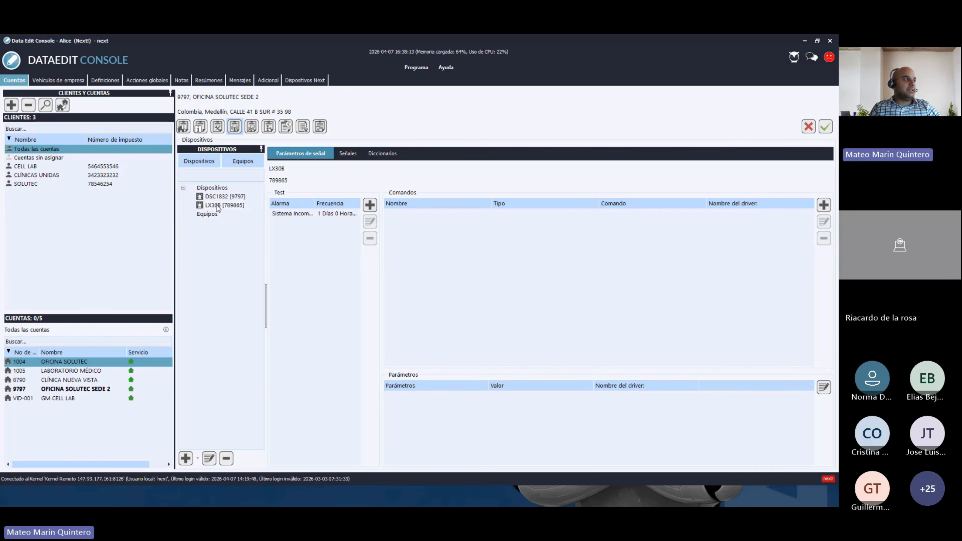
{"action": "left_click", "coordinate": [218, 207]}
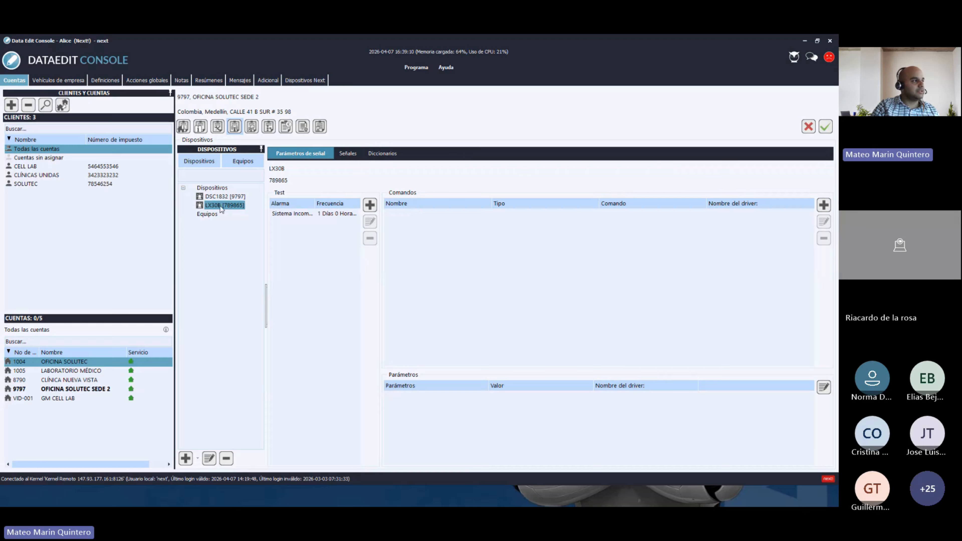
{"action": "left_click", "coordinate": [212, 199]}
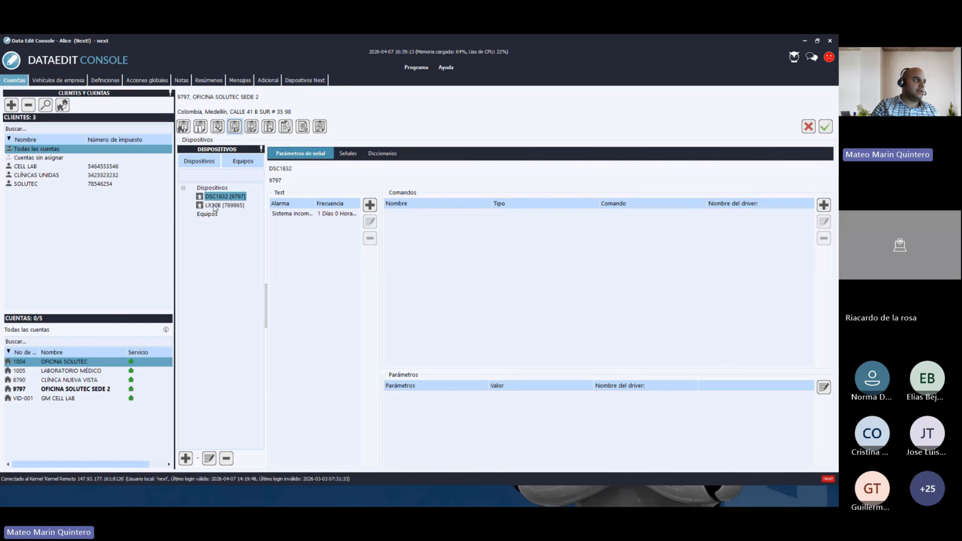
{"action": "left_click", "coordinate": [214, 206]}
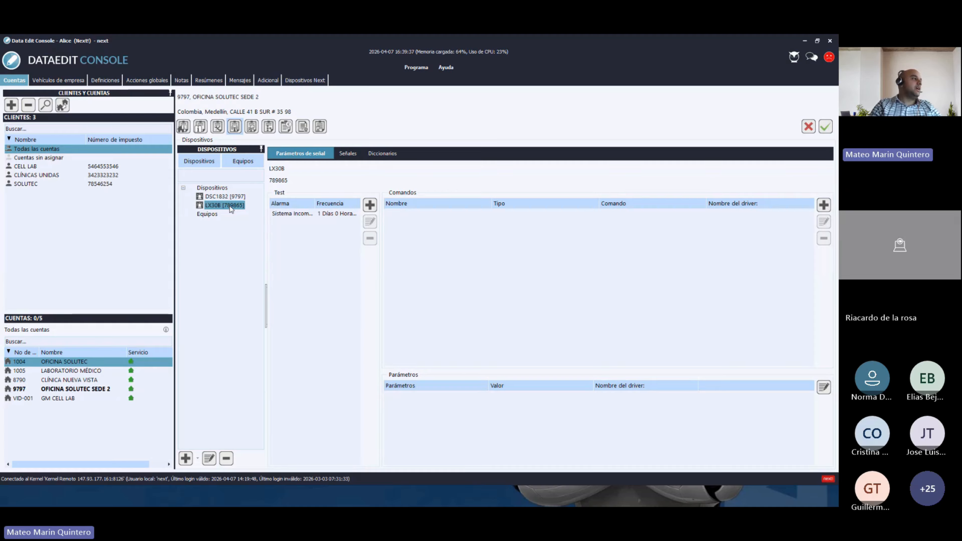
- Permanently delete the LX308 device, save, and reselect DSC1832
{"action": "left_click", "coordinate": [226, 461]}
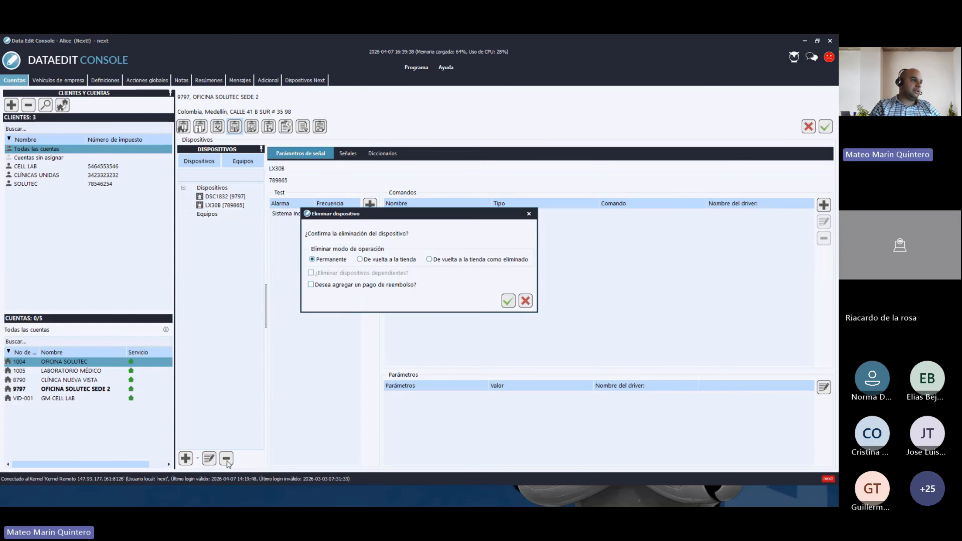
{"action": "left_click", "coordinate": [508, 302]}
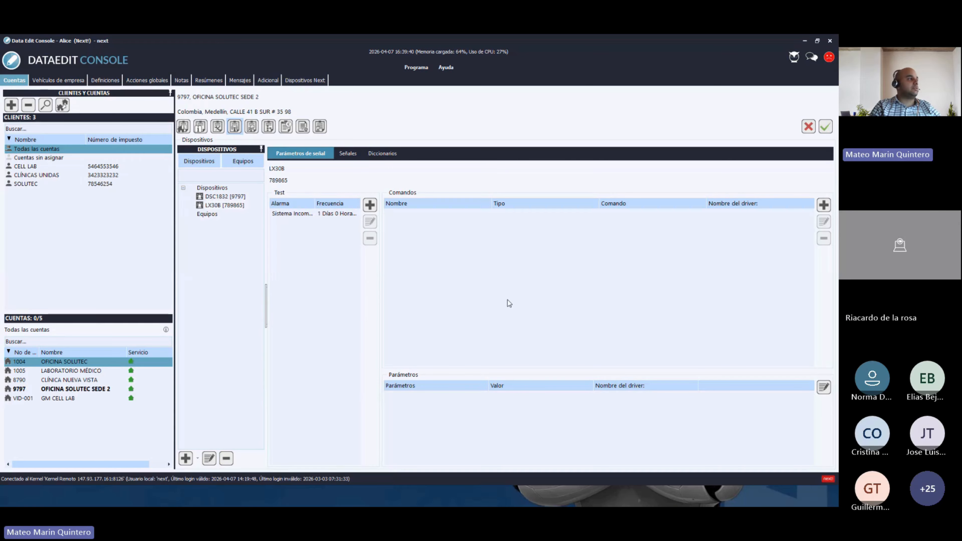
{"action": "left_click", "coordinate": [826, 127]}
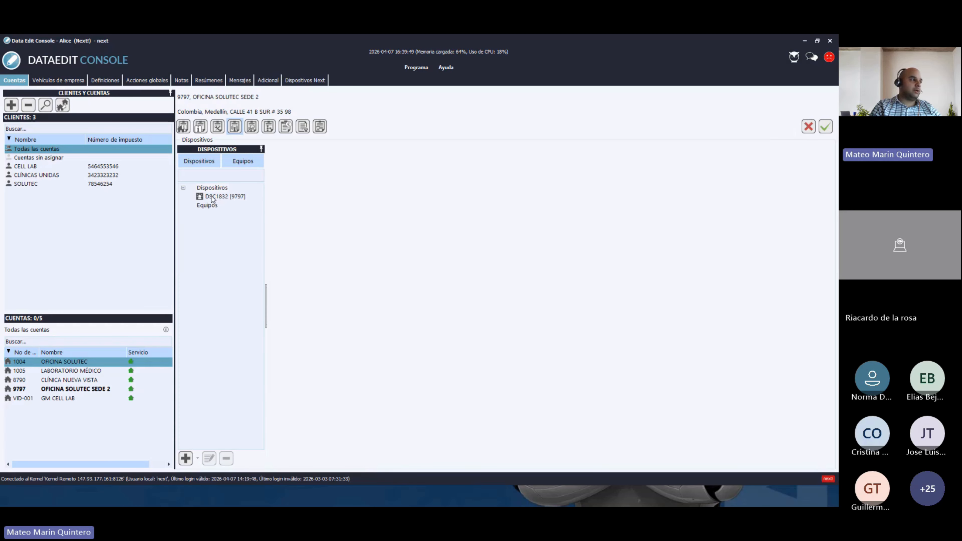
{"action": "left_click", "coordinate": [213, 197]}
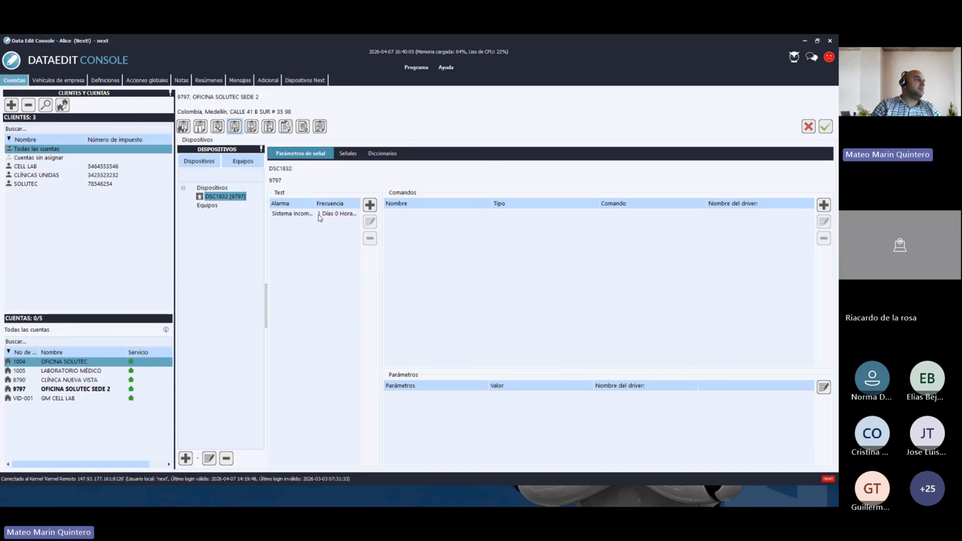
- Open DSC1832's Sistema Incomunicado test entry in the test editor
{"action": "left_click", "coordinate": [308, 215]}
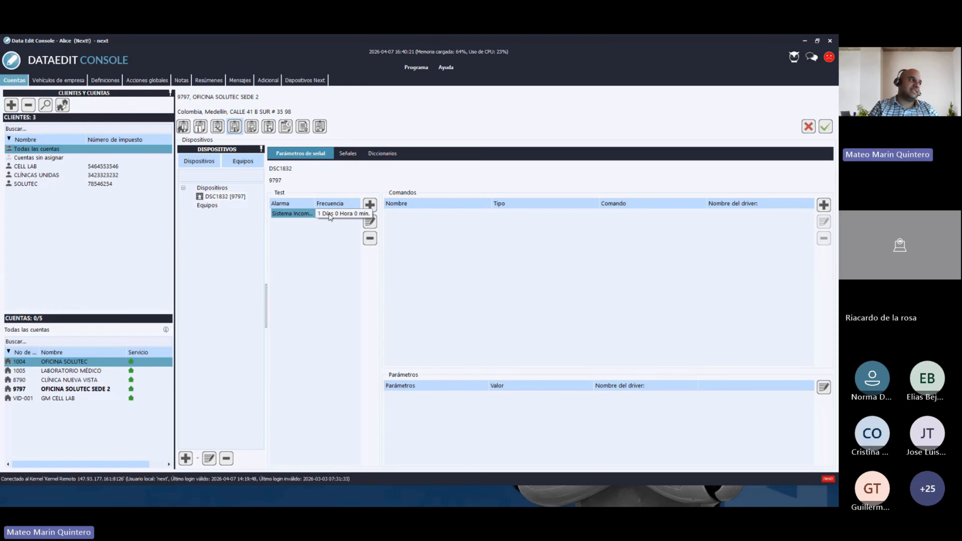
{"action": "double_click", "coordinate": [307, 214]}
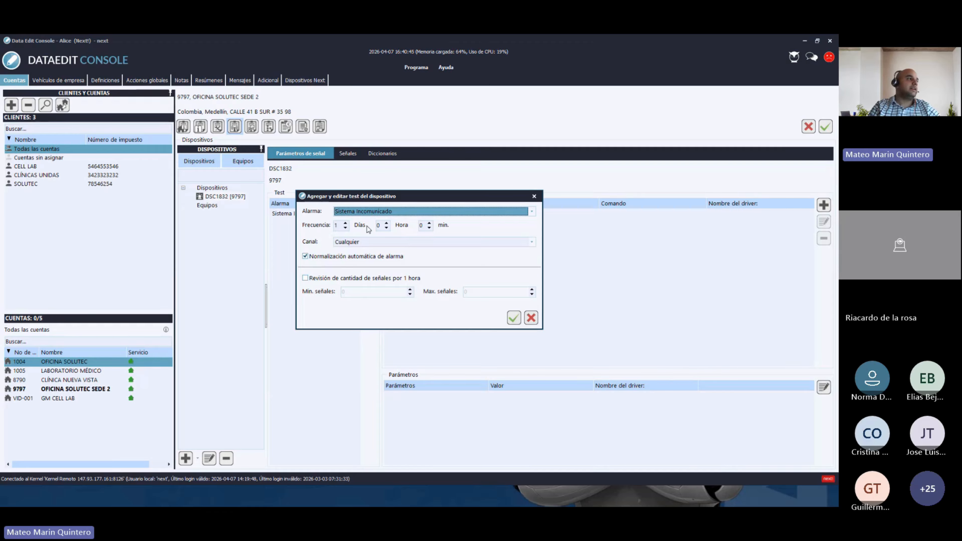
- Try setting the test frequency to 12 hours, then close without saving, keeping 1 day
{"action": "left_click", "coordinate": [333, 226]}
{"action": "key", "text": "BackSpace"}
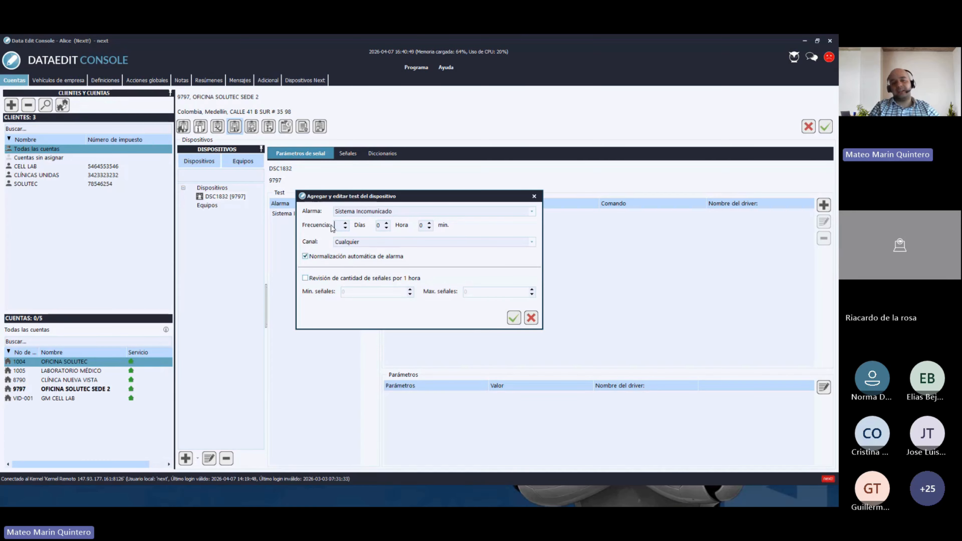
{"action": "double_click", "coordinate": [381, 225]}
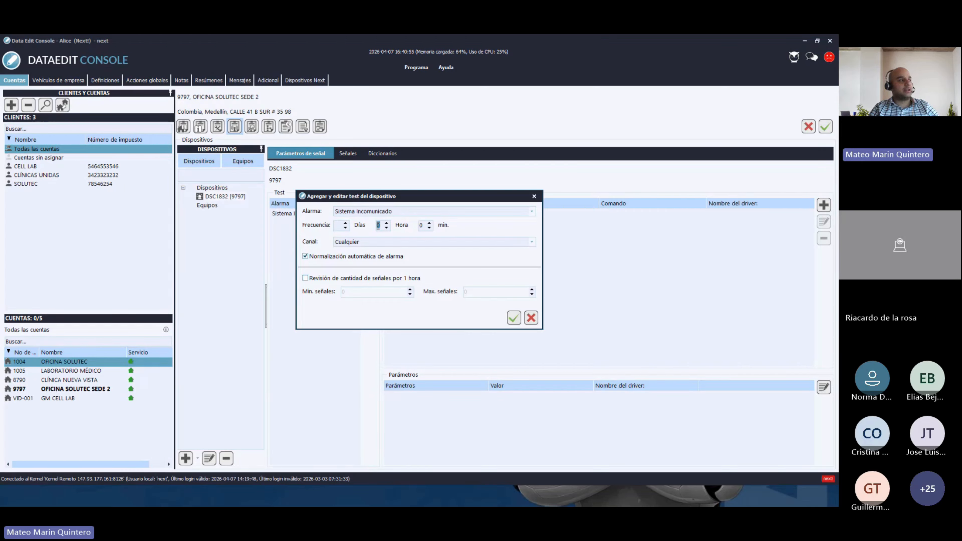
{"action": "type", "text": "12"}
{"action": "double_click", "coordinate": [419, 226]}
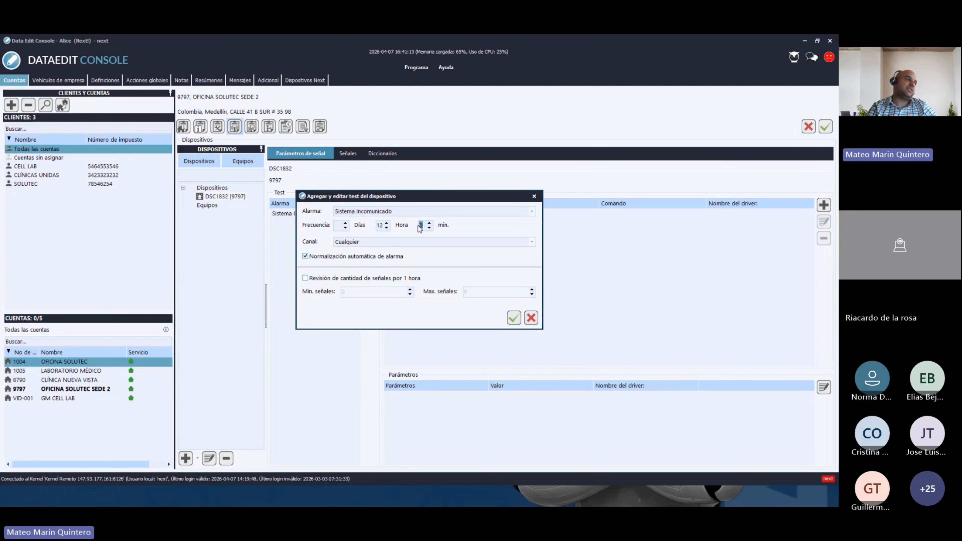
{"action": "left_click", "coordinate": [423, 225]}
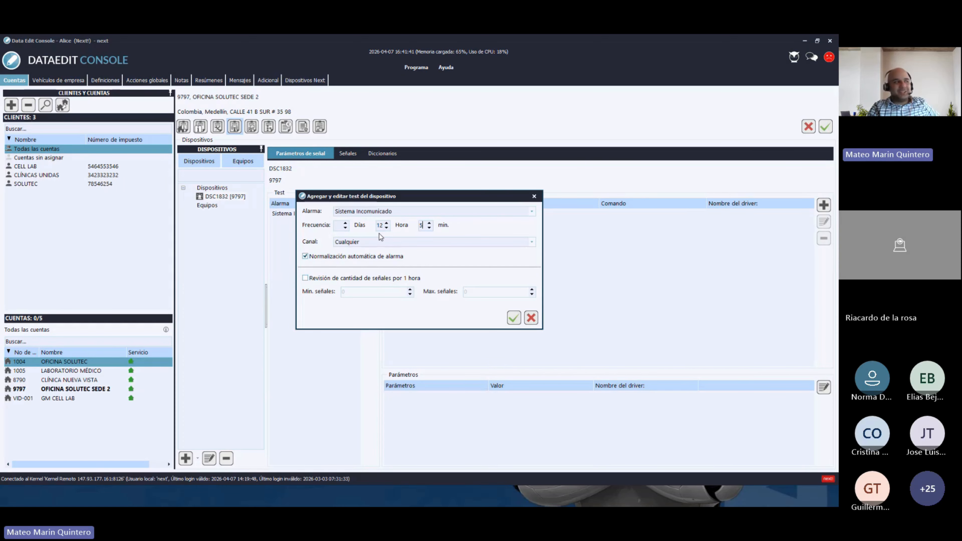
{"action": "left_click", "coordinate": [534, 197]}
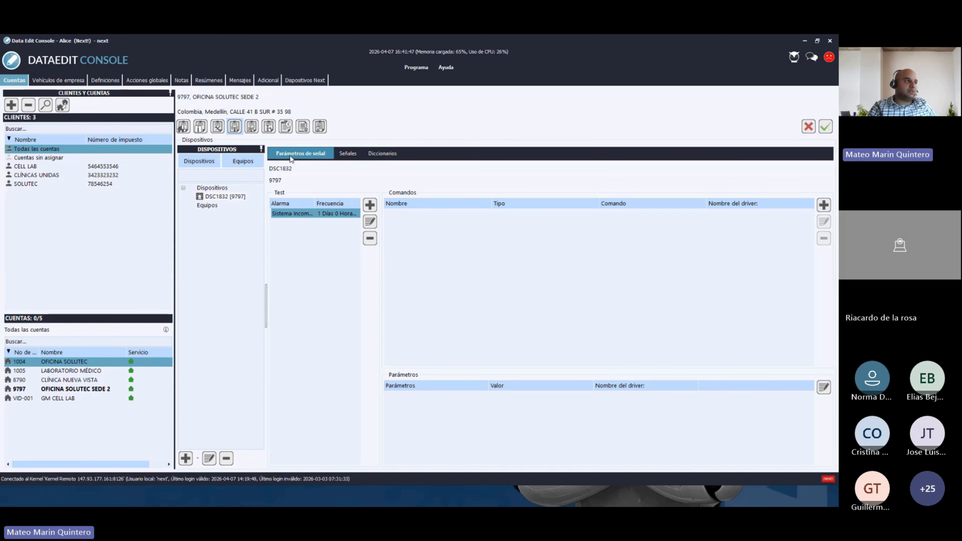
- Show the device's Diccionarios tab and bring up a new partition entry form
{"action": "left_click", "coordinate": [390, 155]}
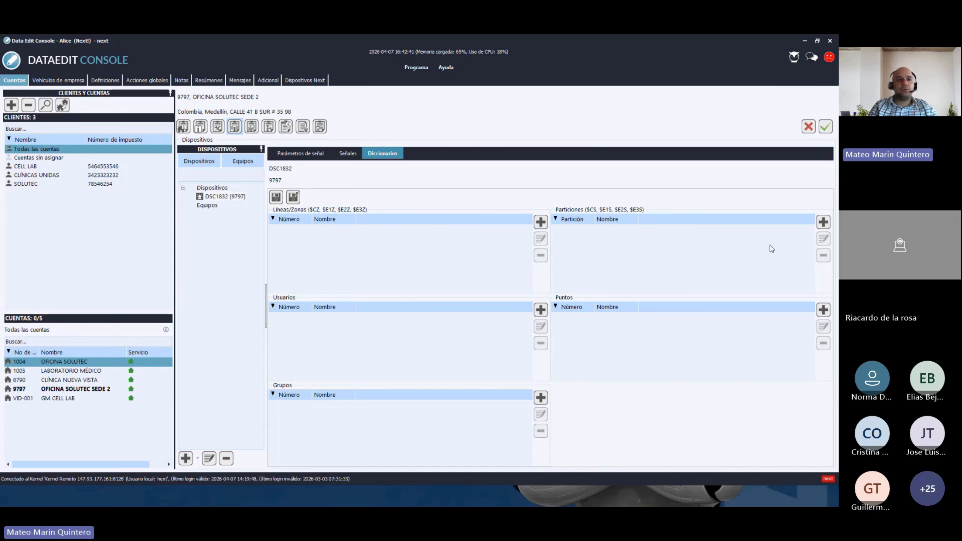
{"action": "left_click", "coordinate": [824, 227]}
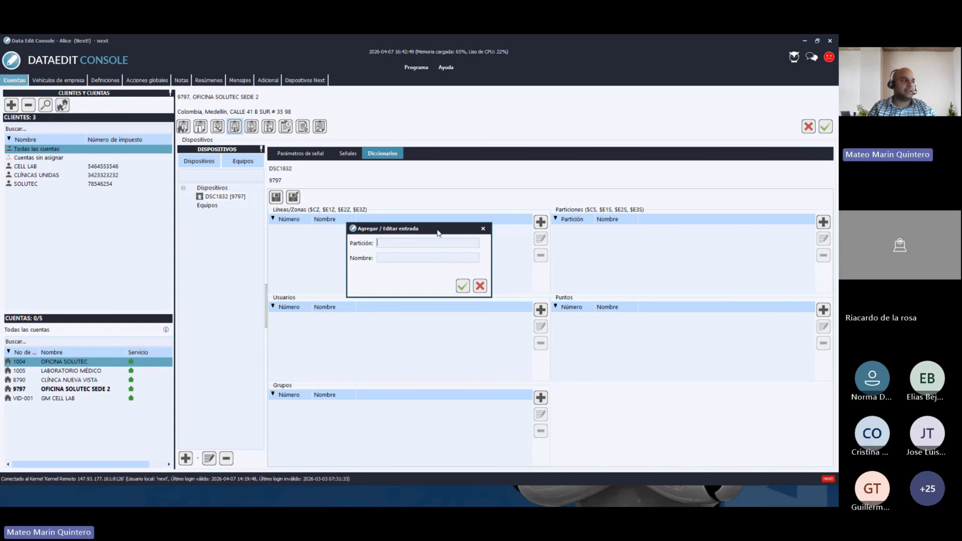
{"action": "left_click_drag", "start_coordinate": [441, 235], "coordinate": [466, 236]}
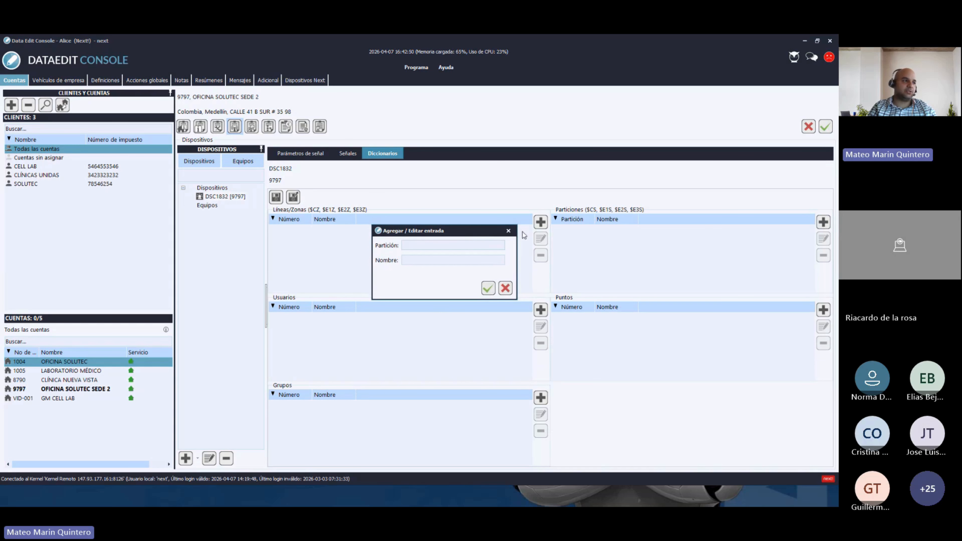
{"action": "left_click", "coordinate": [509, 230]}
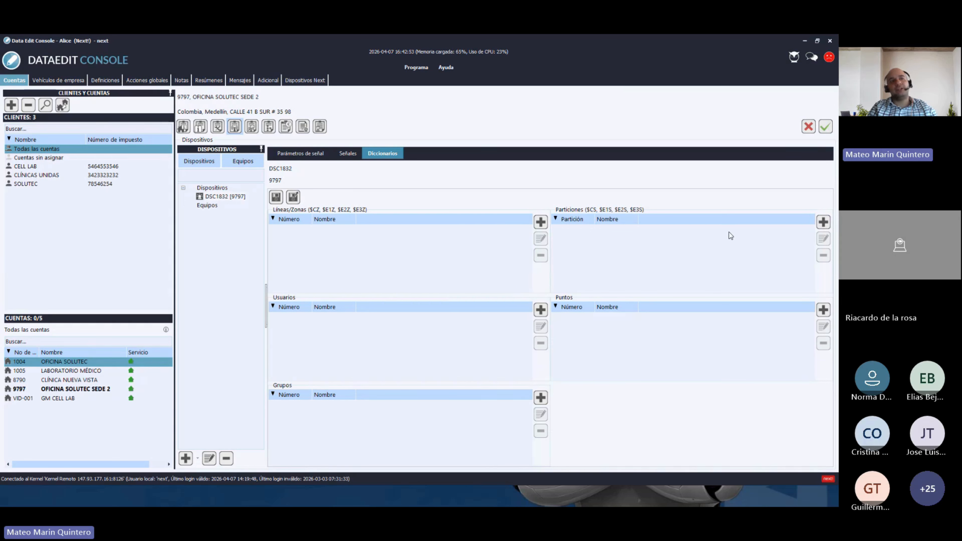
{"action": "left_click", "coordinate": [824, 222]}
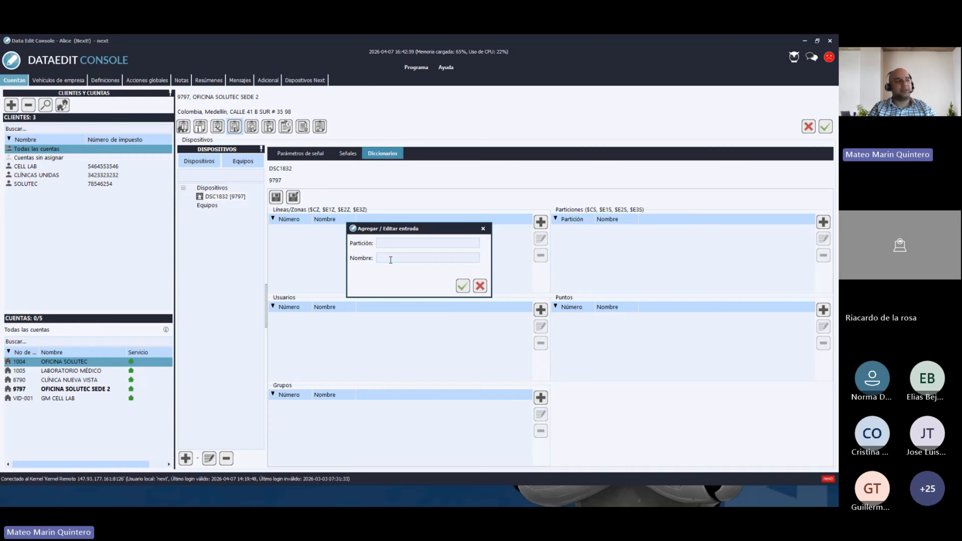
- Enter partition number 01 with the name OFICINAS and save it
{"action": "left_click", "coordinate": [384, 245]}
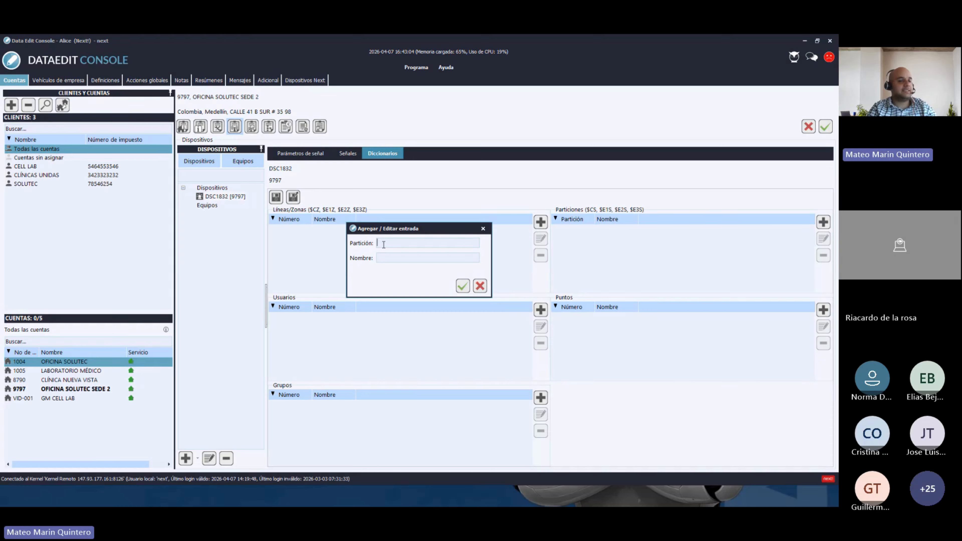
{"action": "type", "text": "01"}
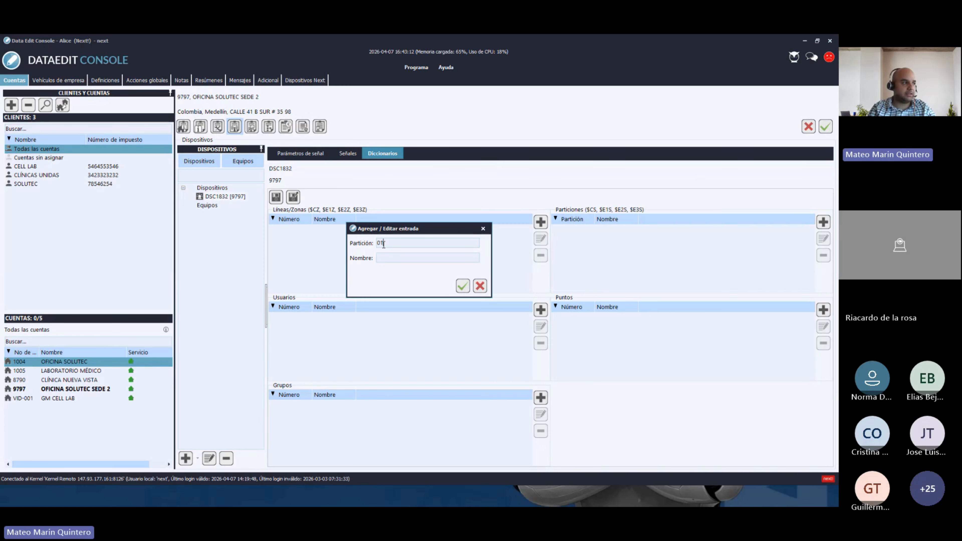
{"action": "key", "text": "BackSpace"}
{"action": "key", "text": "BackSpace"}
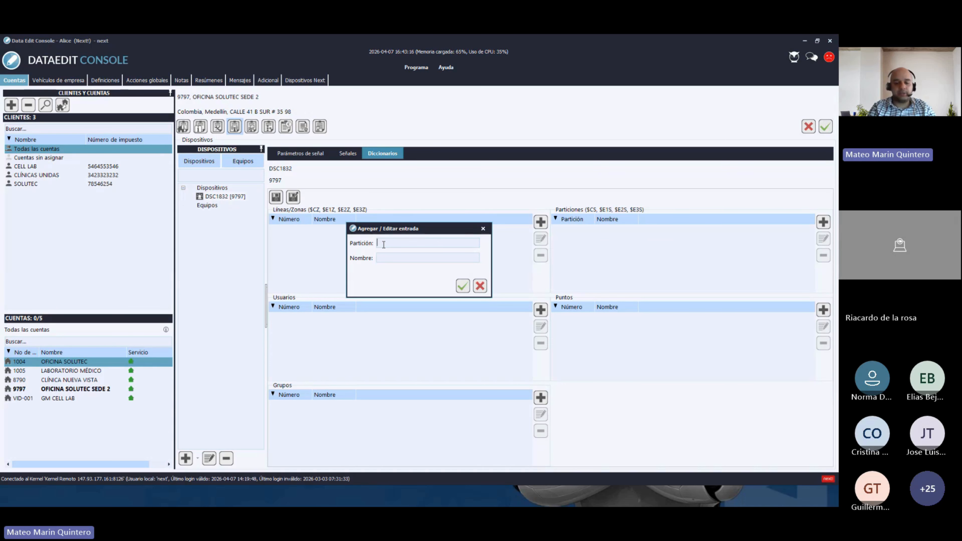
{"action": "type", "text": "01"}
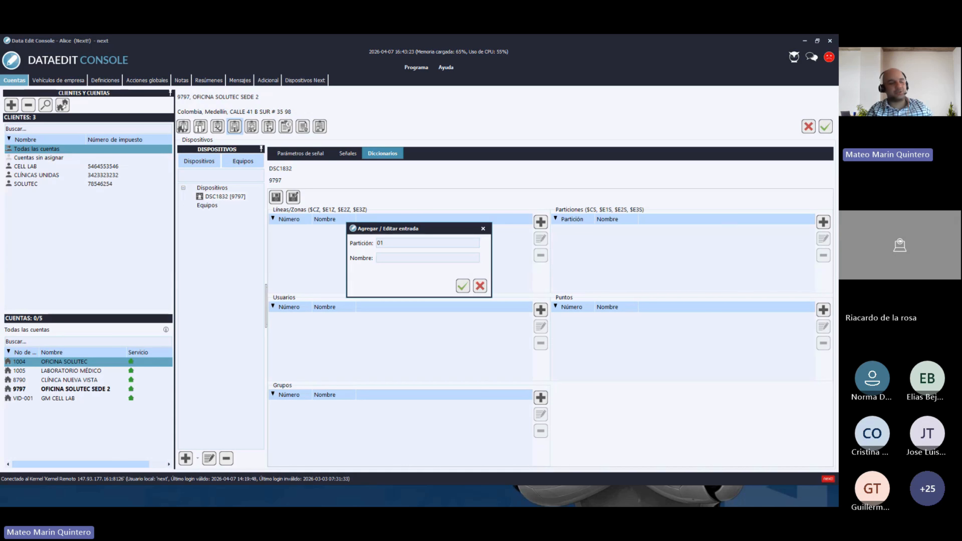
{"action": "key", "text": "Left"}
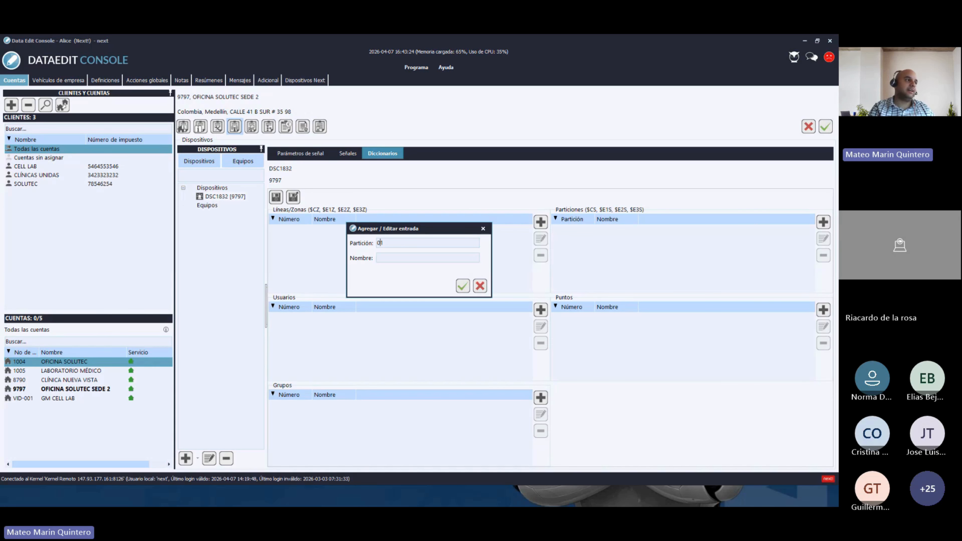
{"action": "key", "text": "BackSpace"}
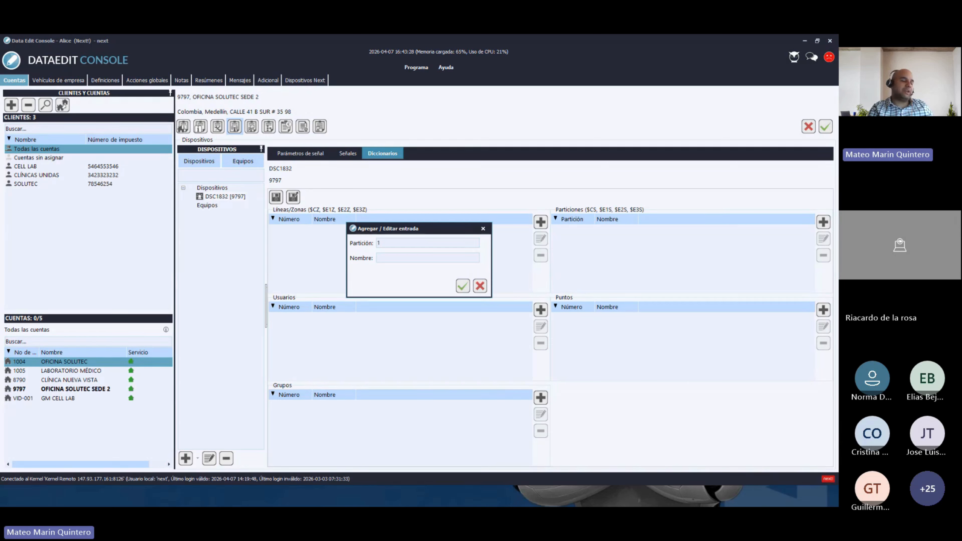
{"action": "key", "text": "Right"}
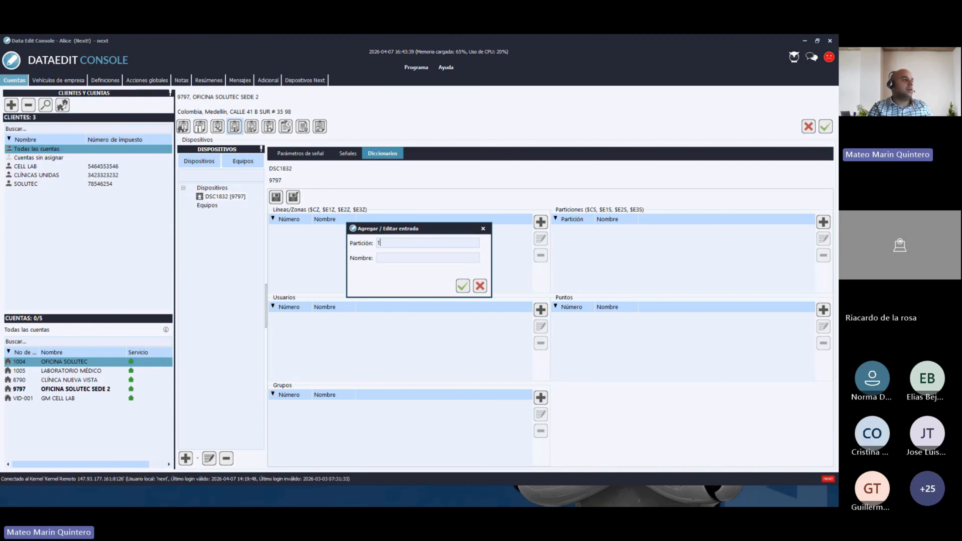
{"action": "key", "text": "BackSpace"}
{"action": "type", "text": "02"}
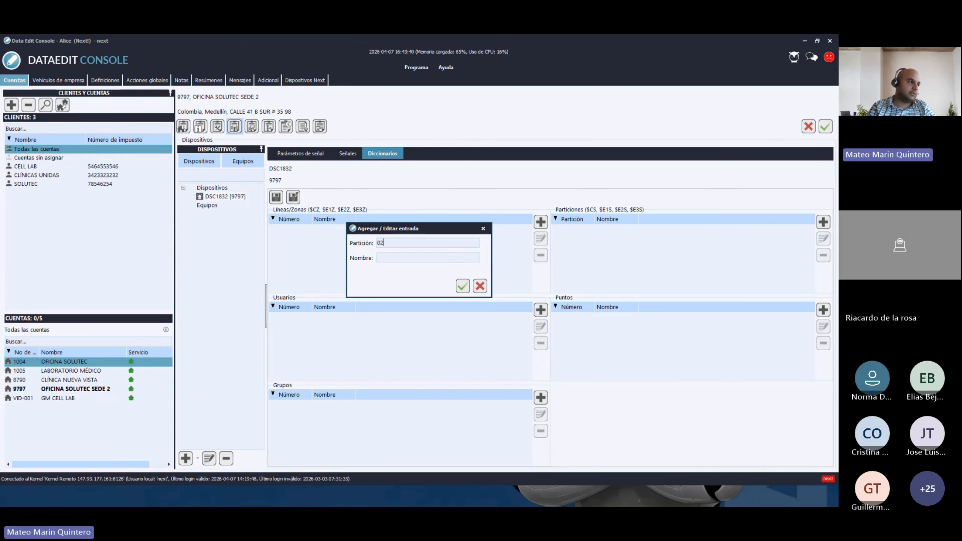
{"action": "key", "text": "BackSpace"}
{"action": "type", "text": "1"}
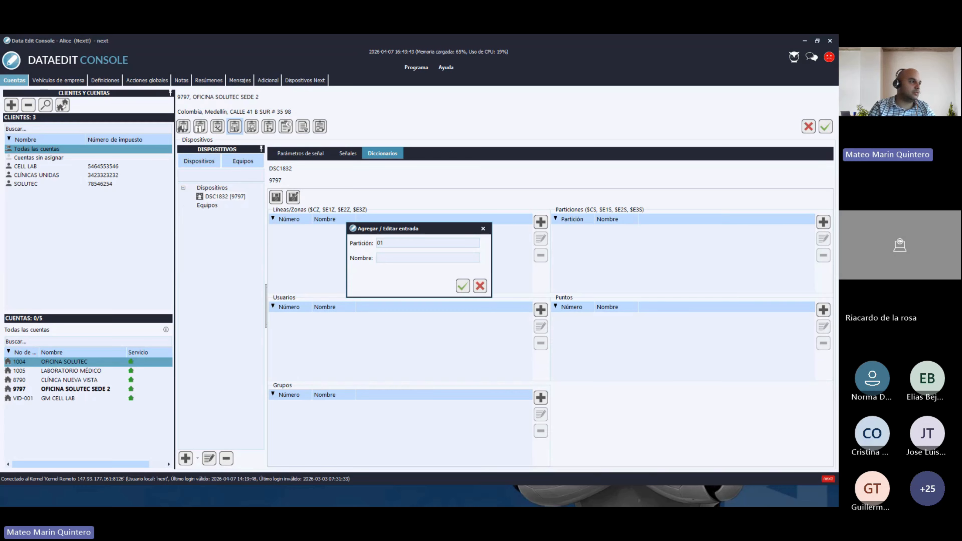
{"action": "left_click", "coordinate": [378, 258]}
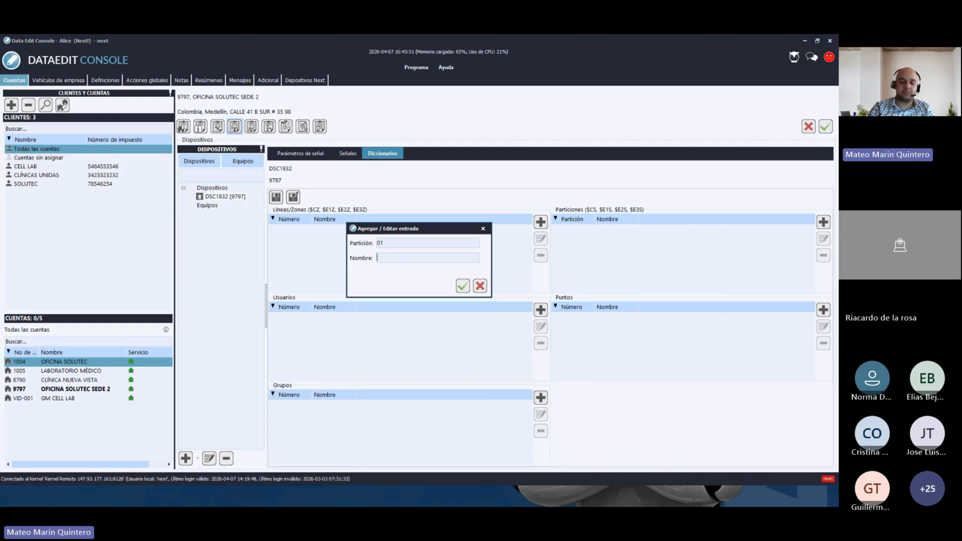
{"action": "type", "text": "OFICI"}
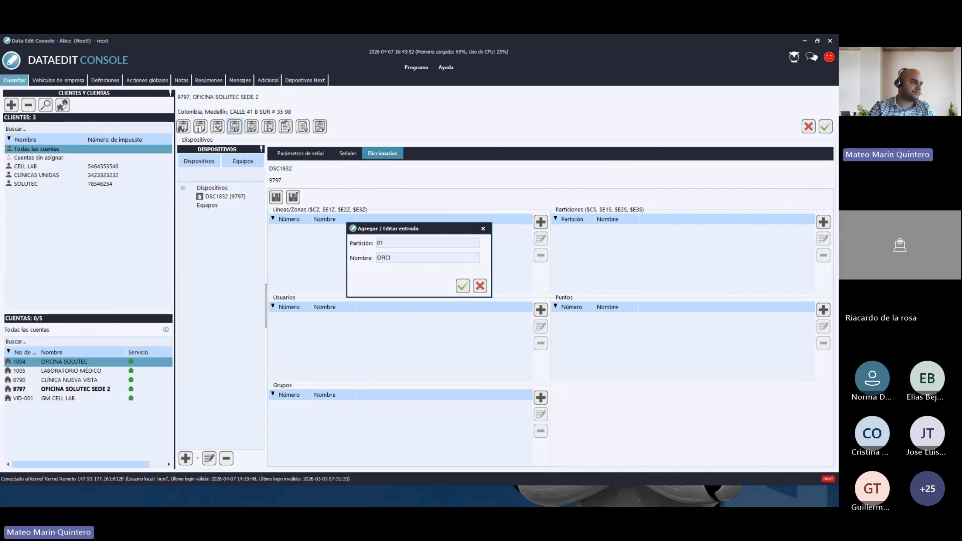
{"action": "type", "text": "NAS"}
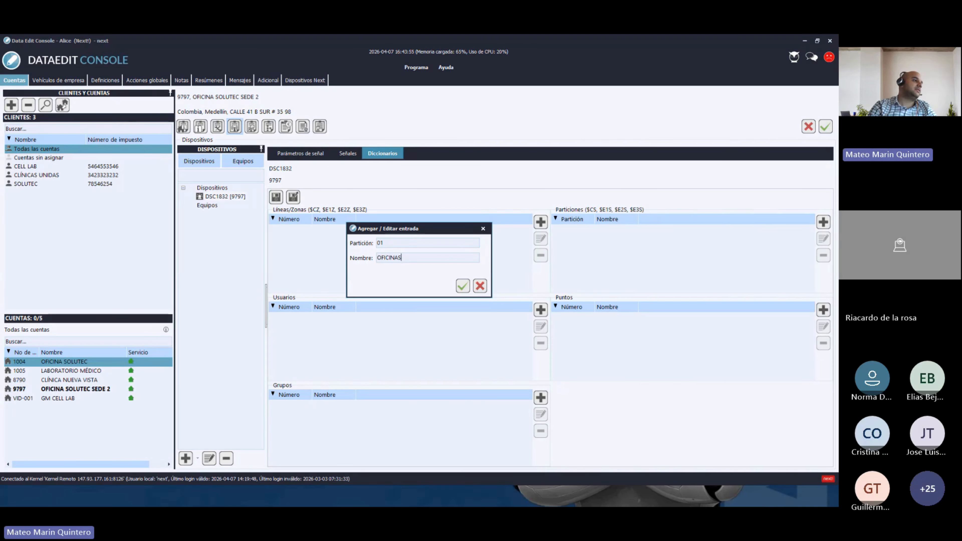
{"action": "key", "text": "Return"}
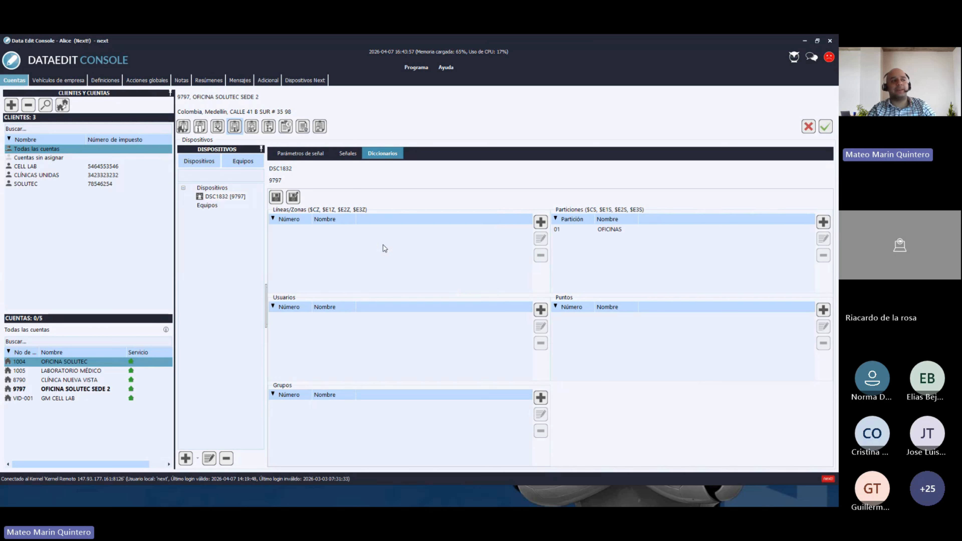
- Add partition 02 named BODEGAS to the Particiones list
{"action": "left_click", "coordinate": [824, 223]}
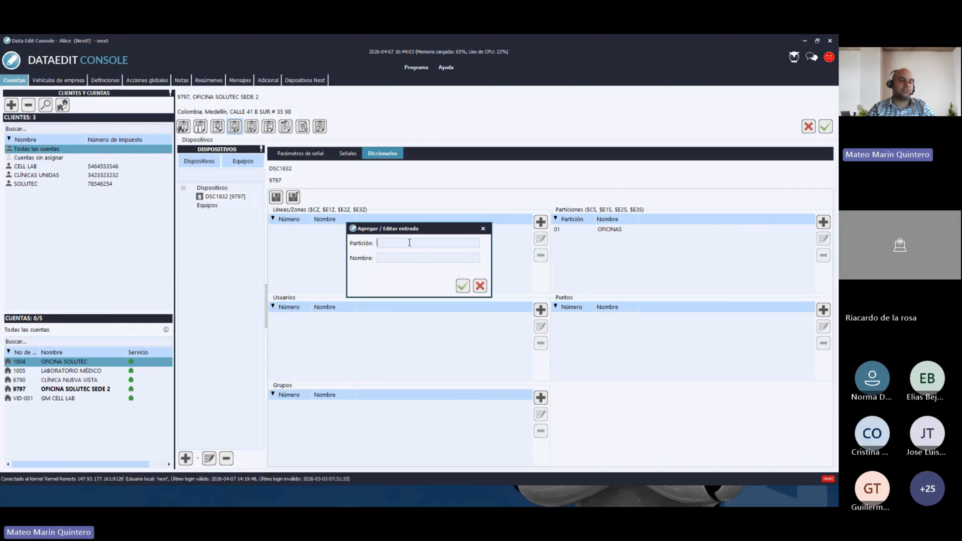
{"action": "type", "text": "02 "}
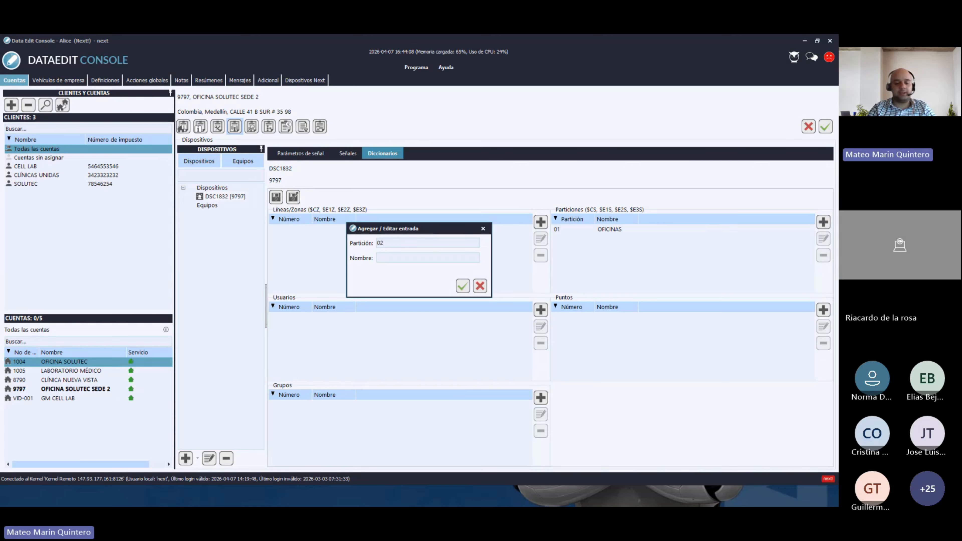
{"action": "type", "text": "BO"}
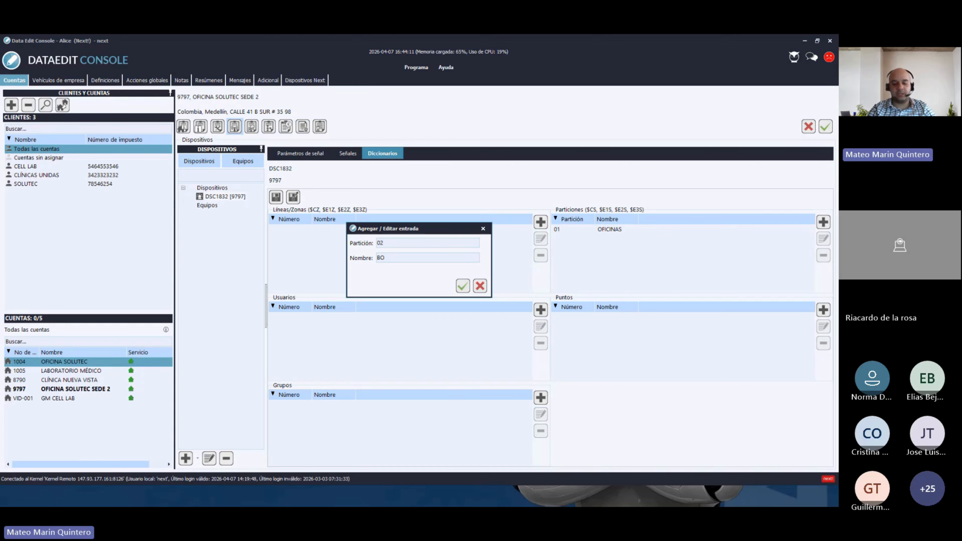
{"action": "type", "text": "DEGAS"}
{"action": "key", "text": "Return"}
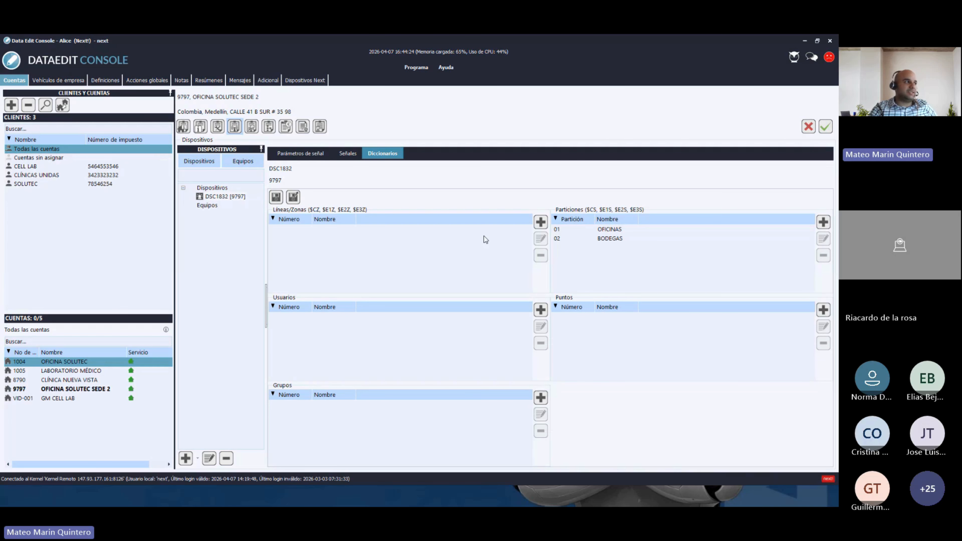
- Select DSC1832 [9797] in the Dispositivos tree and start a new entry in the Puntos list
{"action": "left_click", "coordinate": [214, 197]}
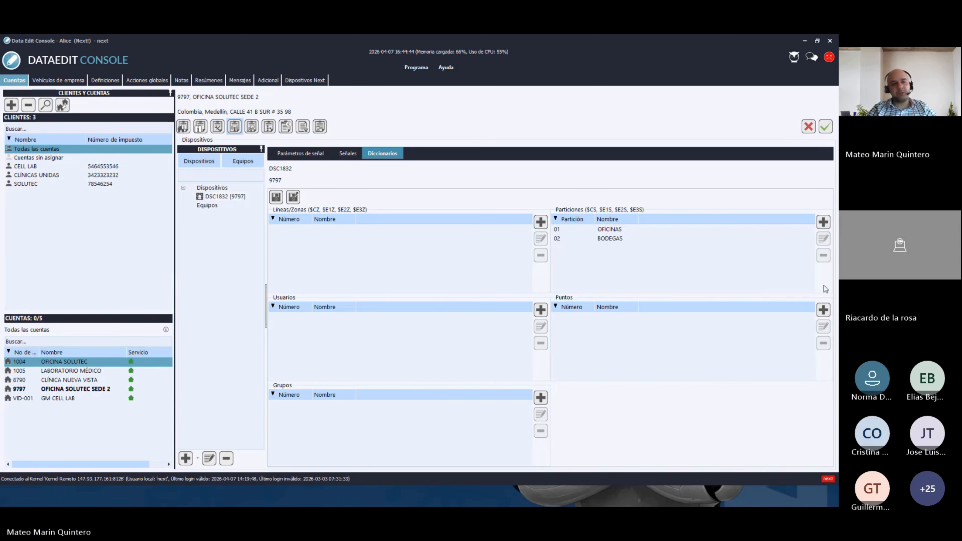
{"action": "left_click", "coordinate": [824, 310]}
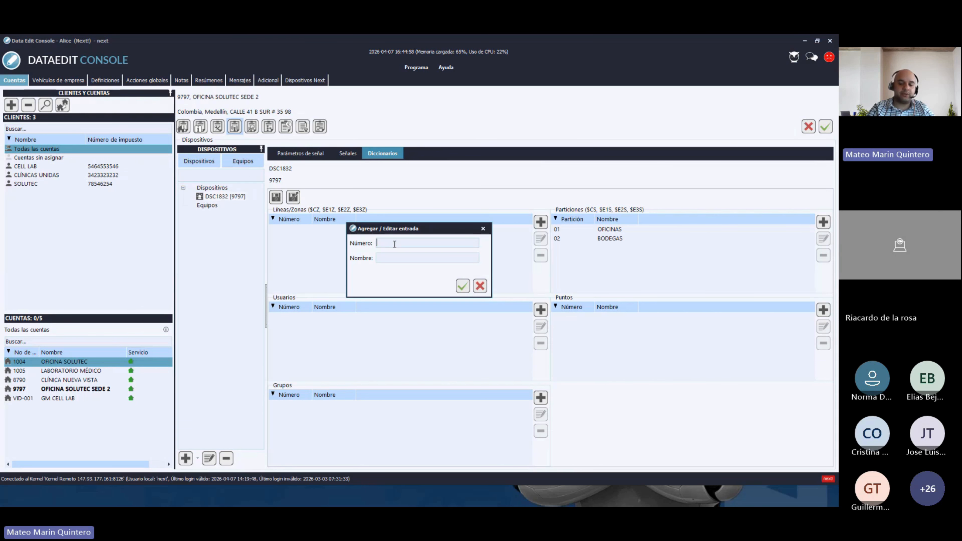
- Enter point number 001 with the name P1 PIR ENTRADA PRINCIPAL and save it
{"action": "type", "text": "001"}
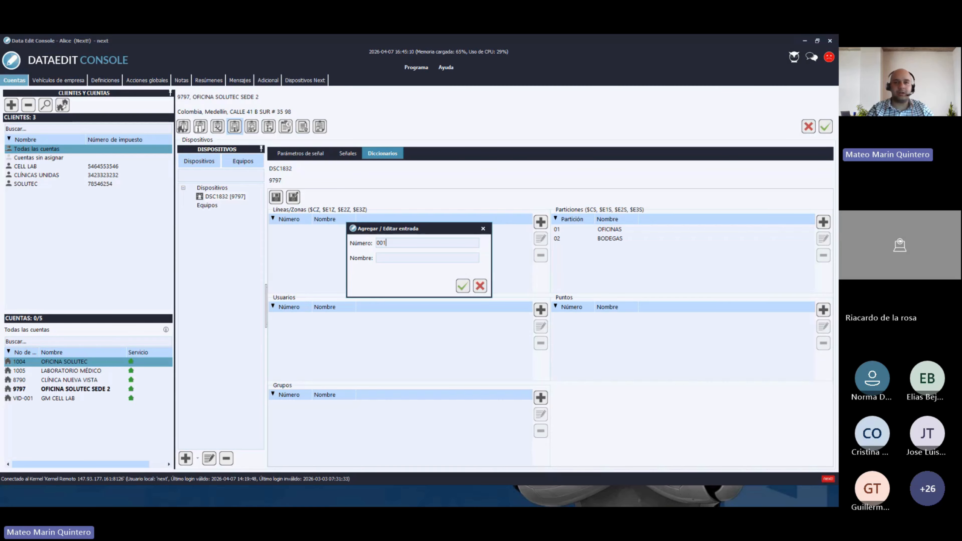
{"action": "key", "text": "BackSpace"}
{"action": "key", "text": "BackSpace"}
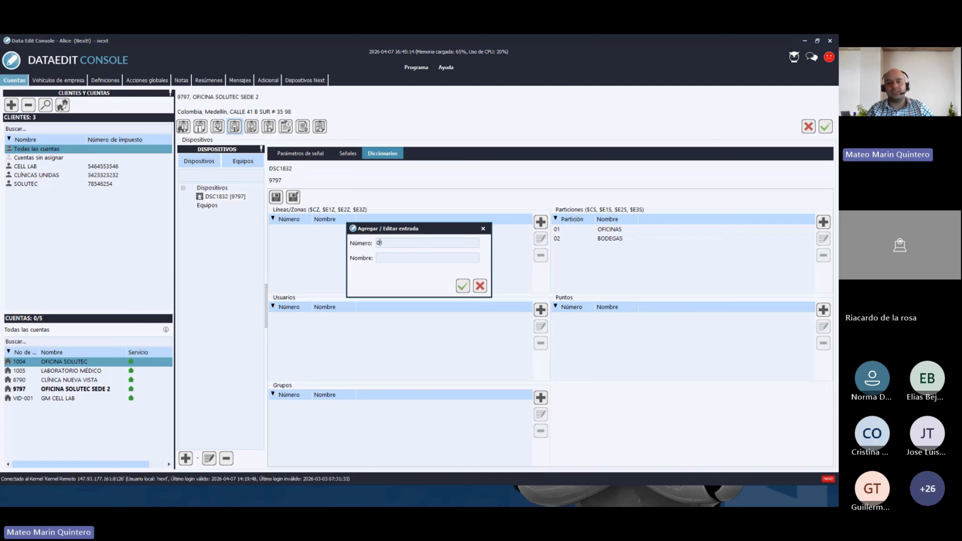
{"action": "type", "text": "0"}
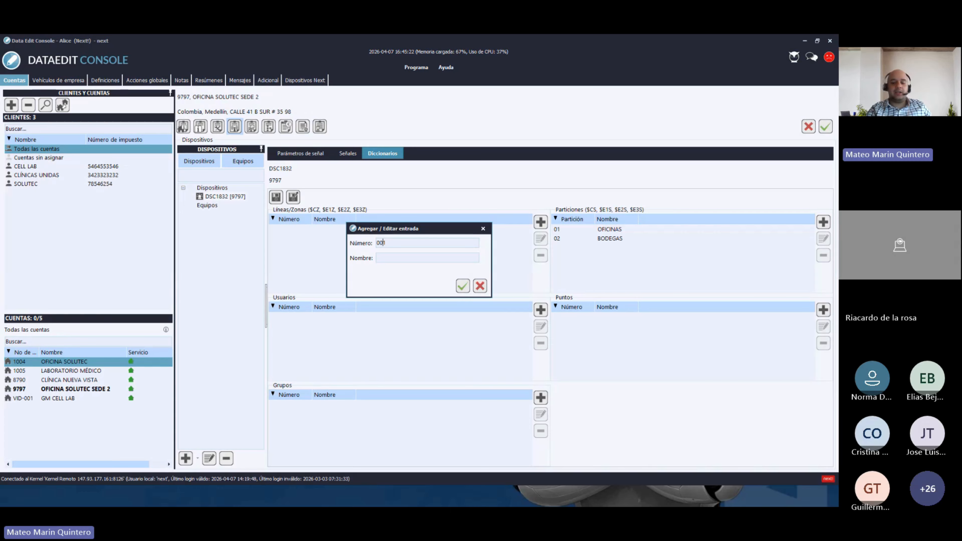
{"action": "type", "text": "01"}
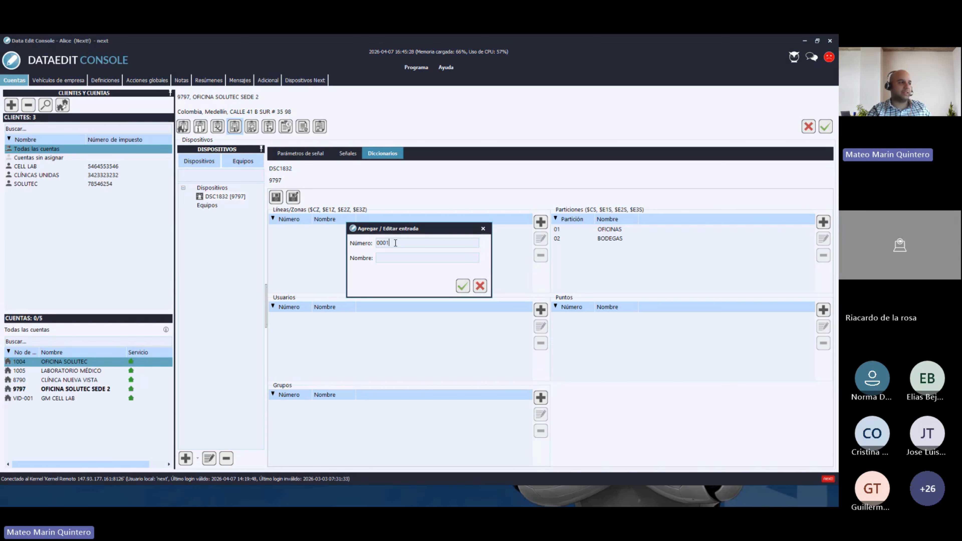
{"action": "key", "text": "BackSpace"}
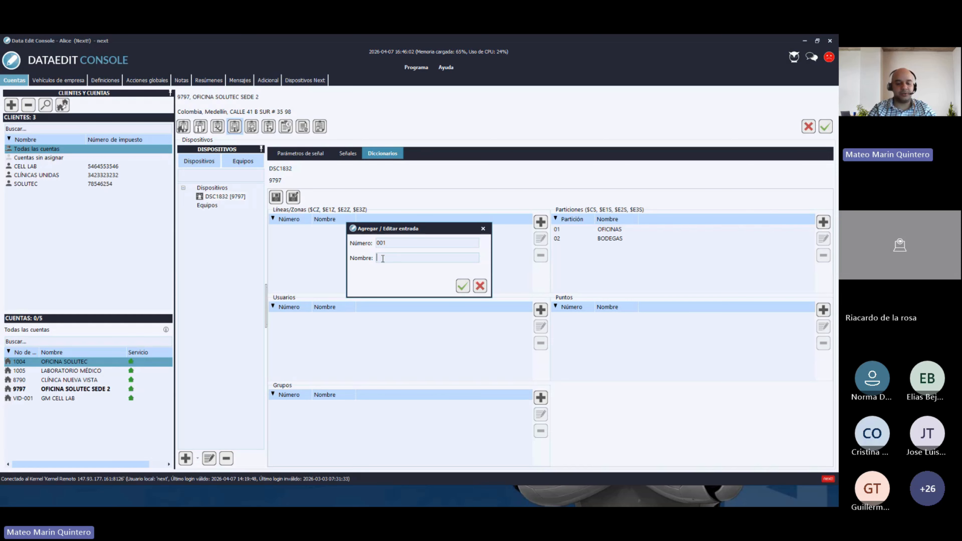
{"action": "type", "text": "P"}
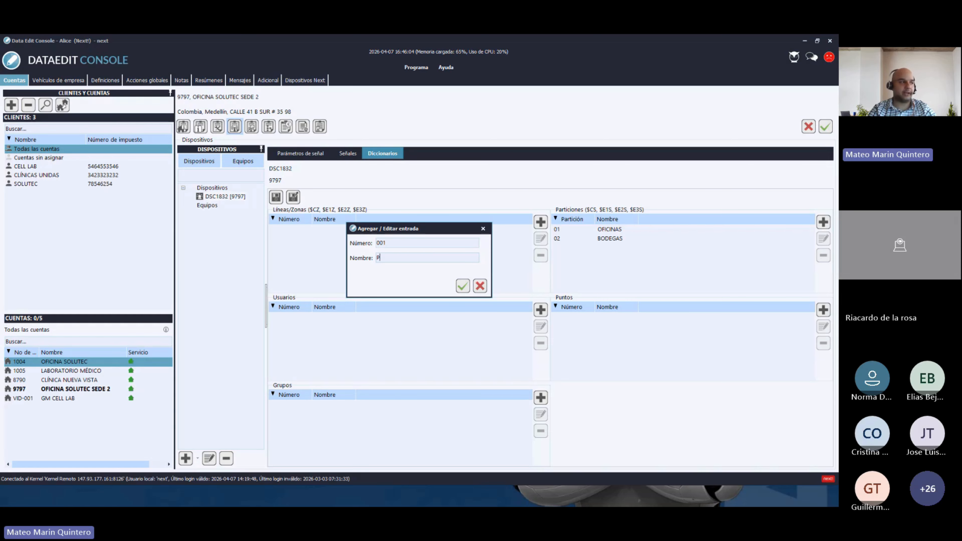
{"action": "type", "text": "1"}
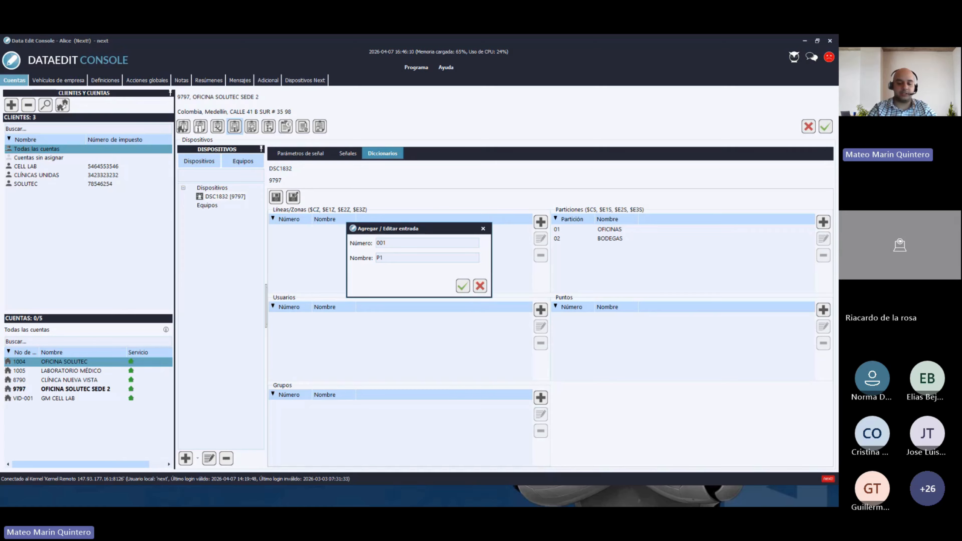
{"action": "type", "text": " PIR ENTR"}
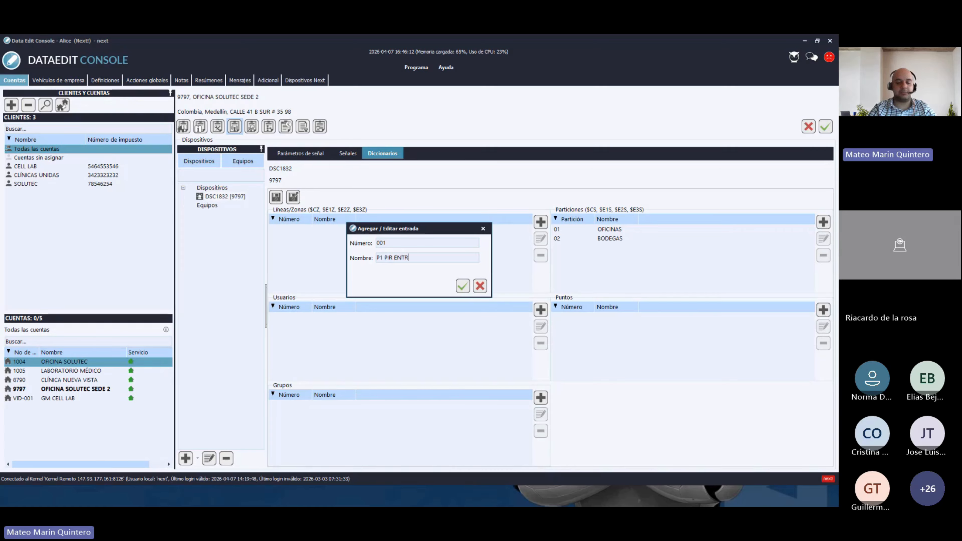
{"action": "type", "text": "ADA P"}
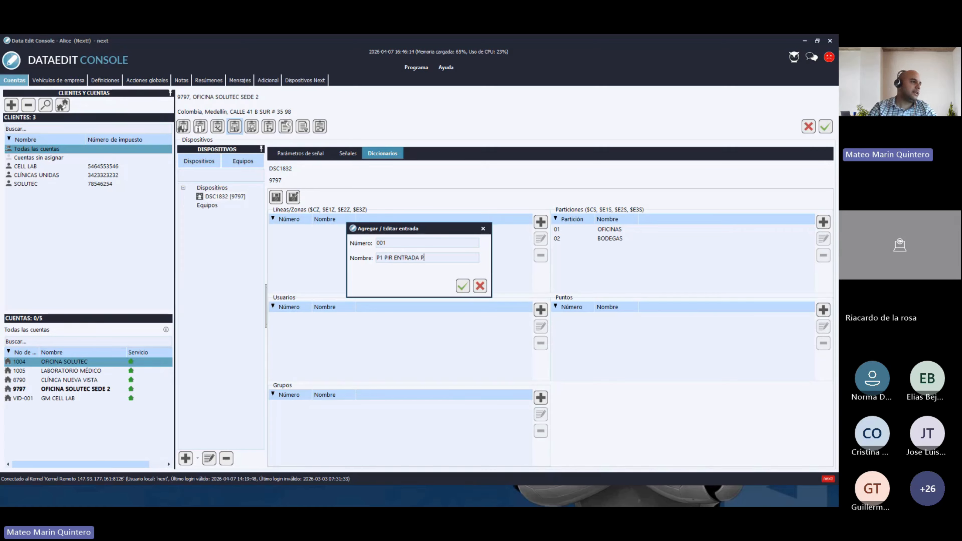
{"action": "type", "text": "RINCIPAL"}
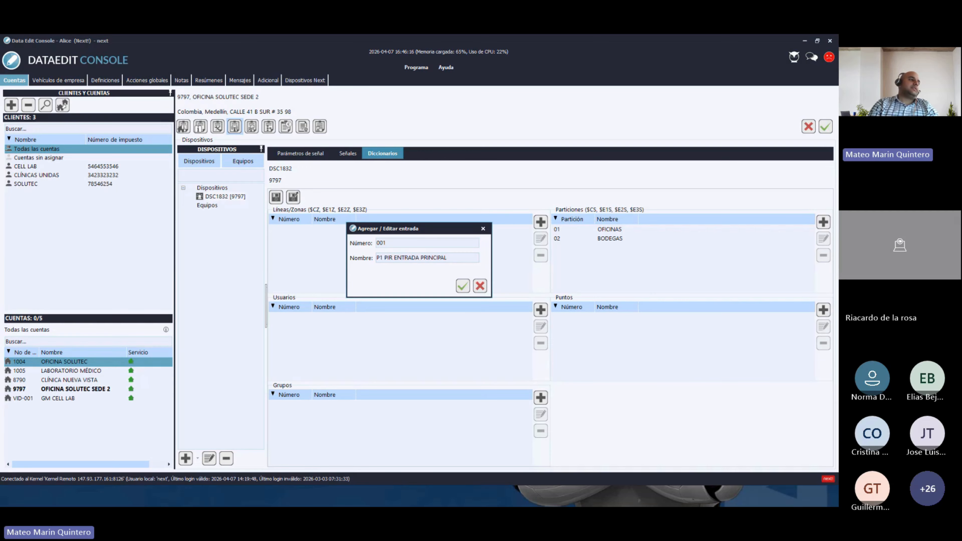
{"action": "key", "text": "Return"}
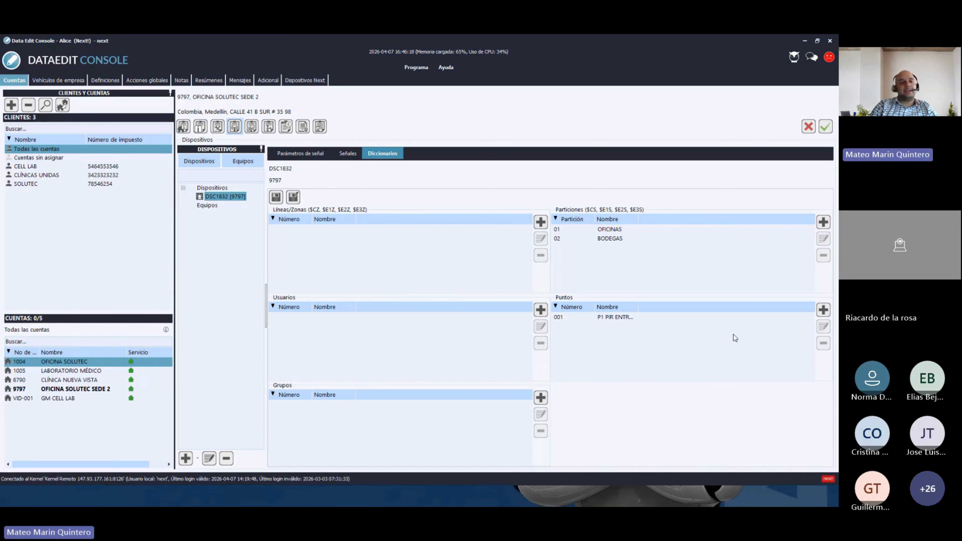
- Rename point 001 to 'P1 - PIR ENTRADA PRINCIPAL' by adding the hyphen
{"action": "double_click", "coordinate": [602, 322]}
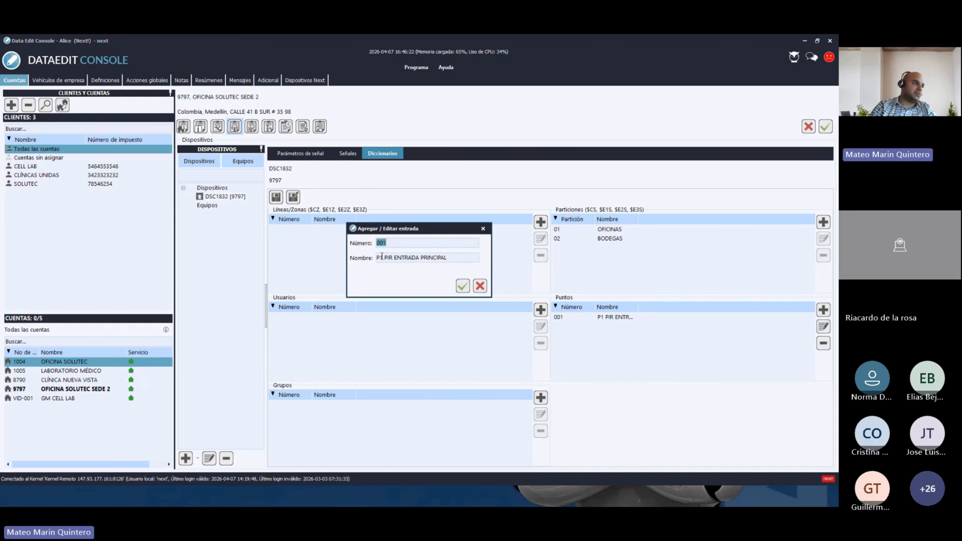
{"action": "left_click", "coordinate": [381, 258]}
{"action": "type", "text": "-"}
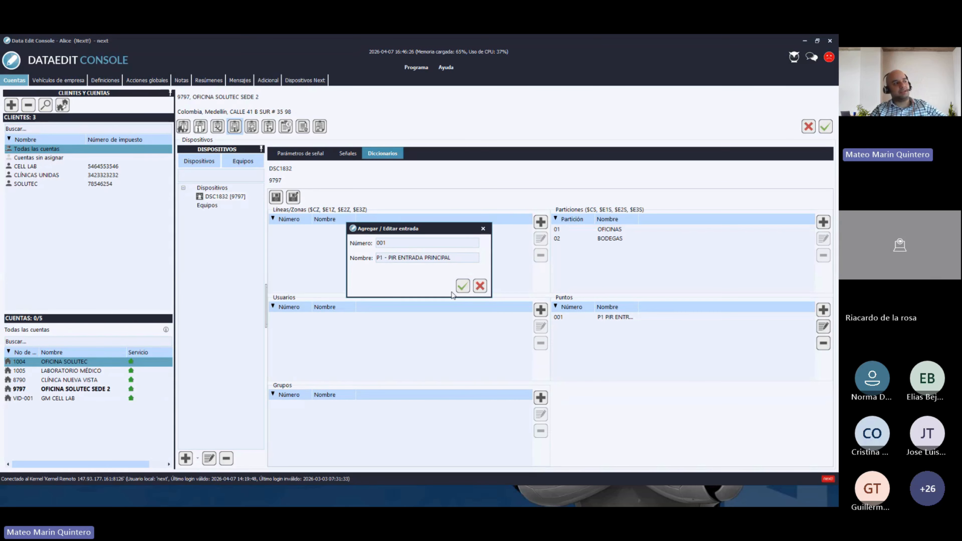
{"action": "left_click", "coordinate": [462, 286]}
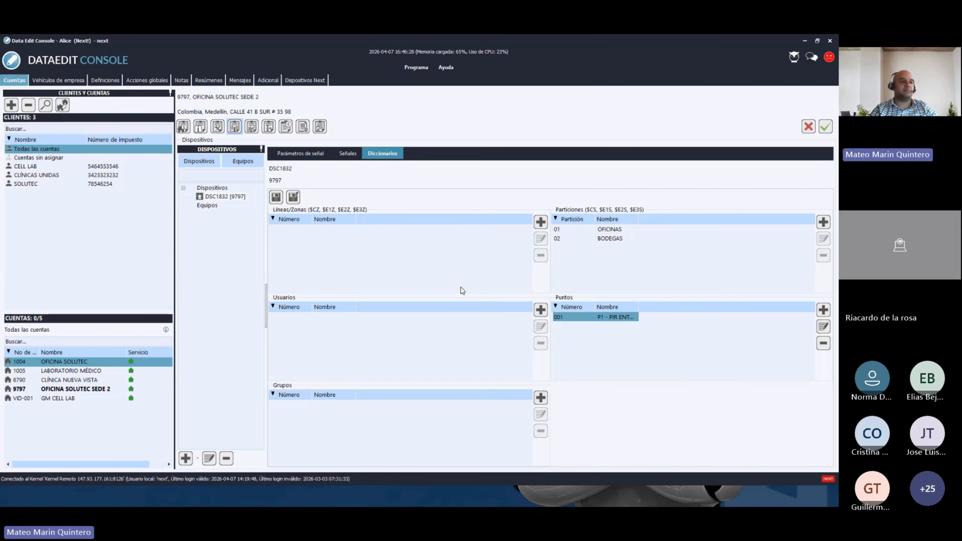
- Add point 002 named 'P1 - MG ENTRADA PRINCIPAL' to the points list
{"action": "left_click", "coordinate": [823, 310]}
{"action": "type", "text": "002"}
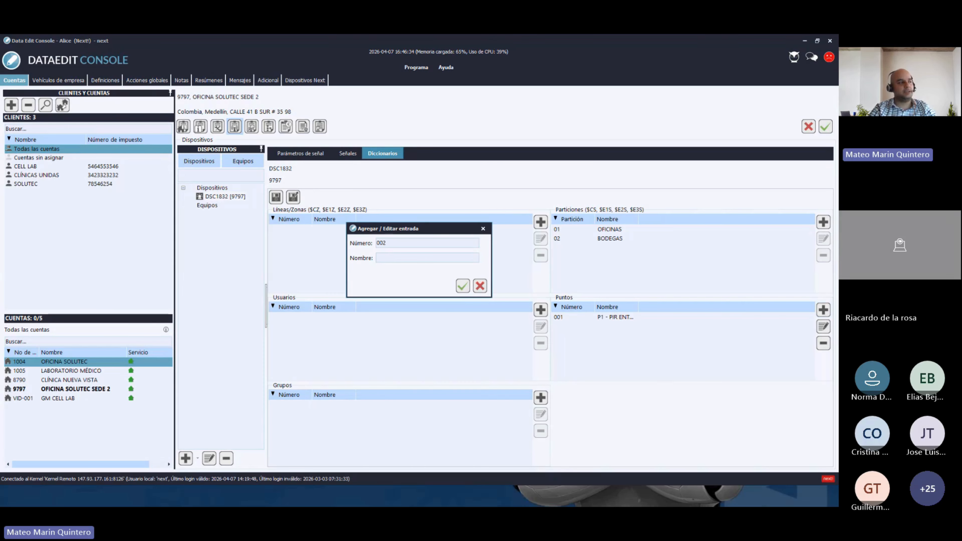
{"action": "key", "text": "Tab"}
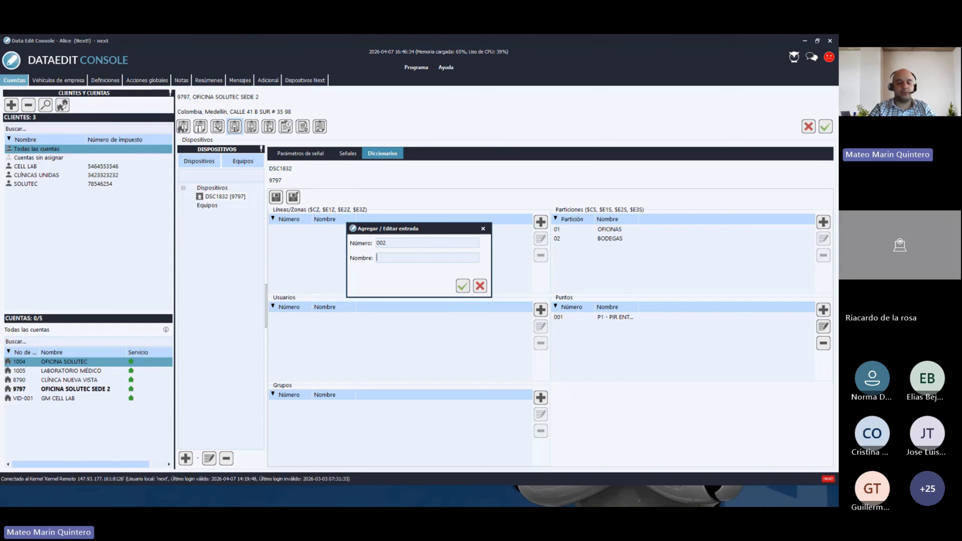
{"action": "type", "text": "P1"}
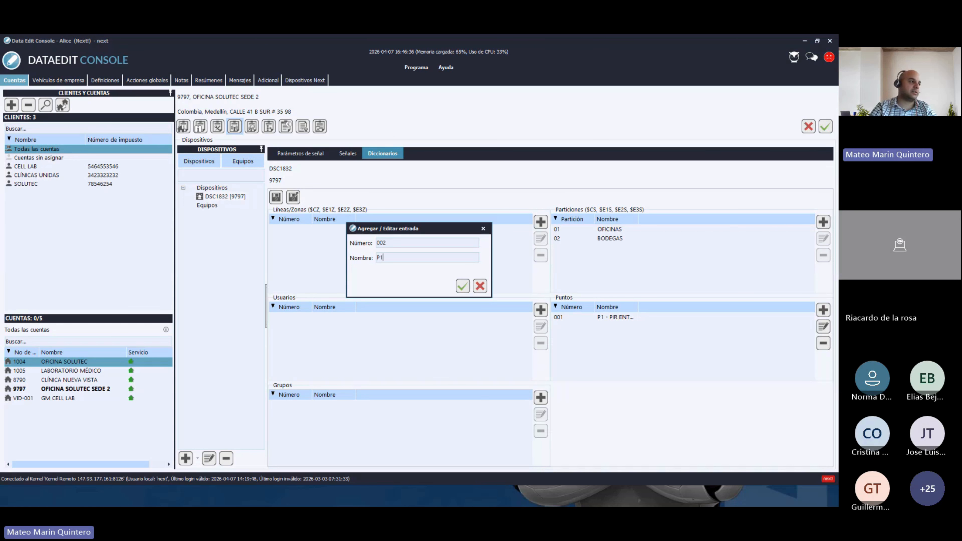
{"action": "type", "text": " - "}
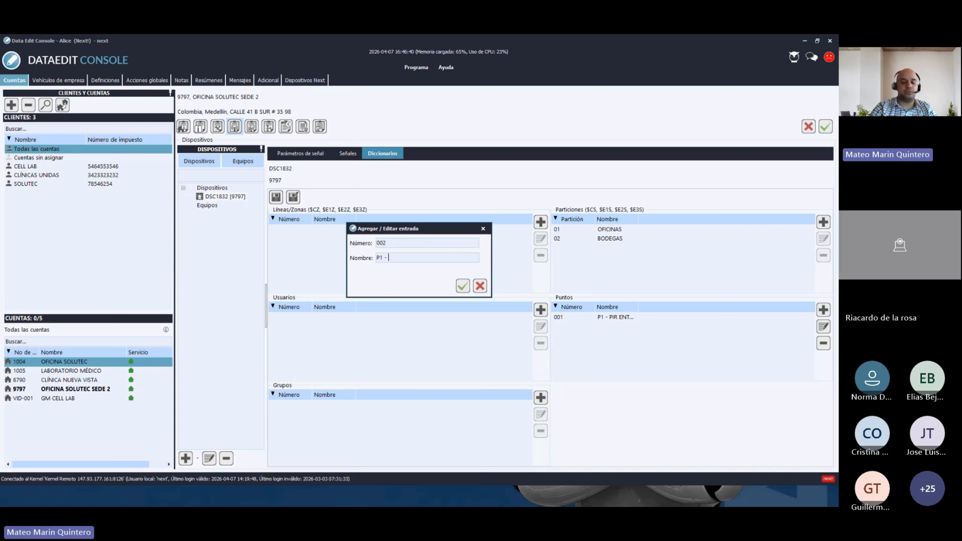
{"action": "type", "text": "MA"}
{"action": "key", "text": "BackSpace"}
{"action": "type", "text": "G "}
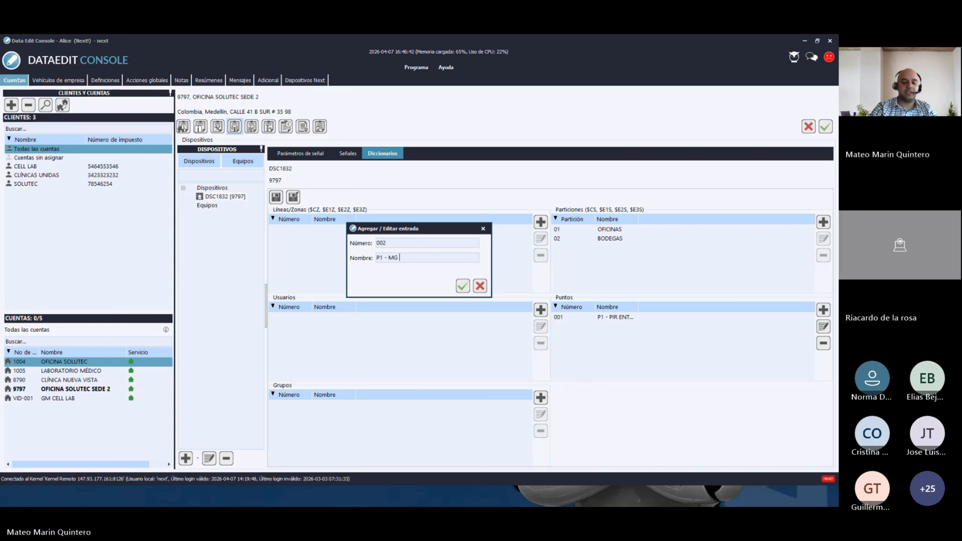
{"action": "type", "text": "ENTRADA PRINCIPAL"}
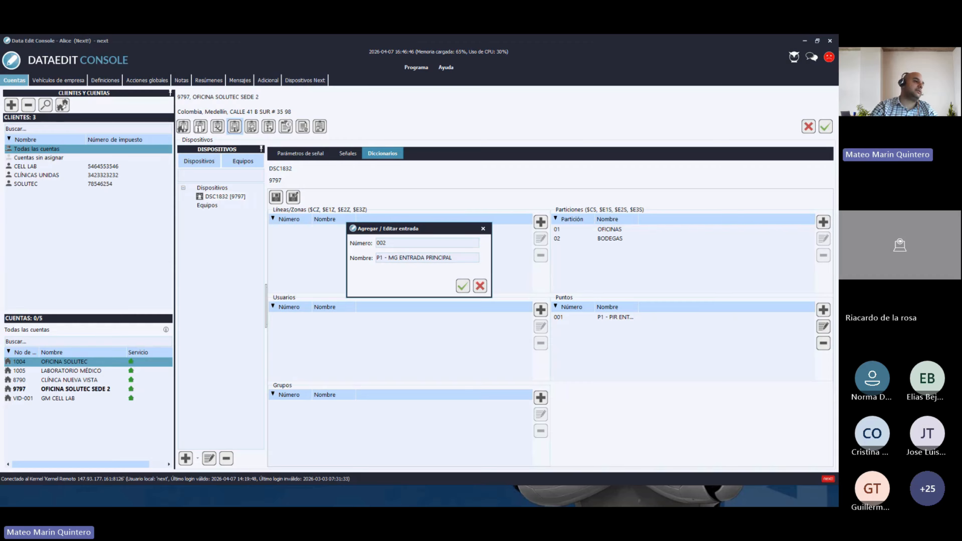
{"action": "key", "text": "Return"}
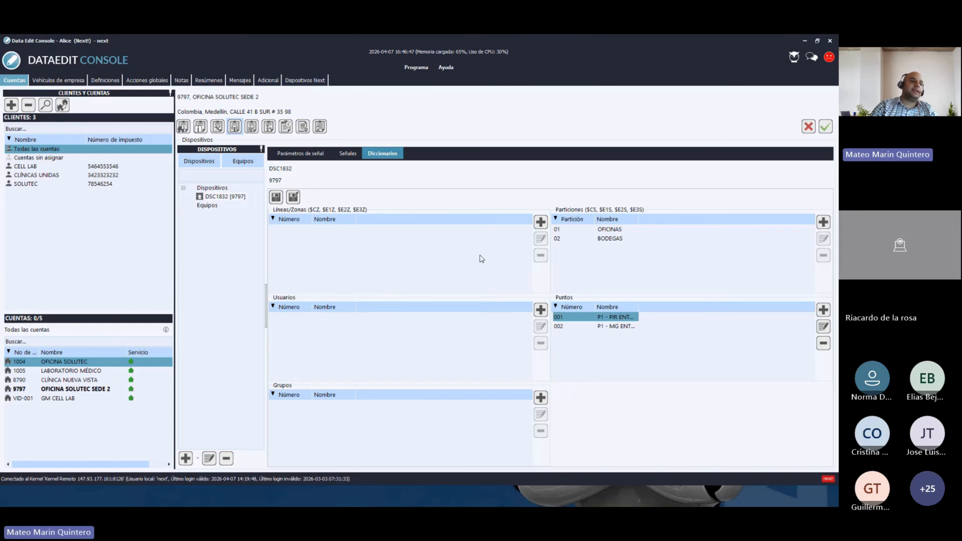
- Add point 003 named 'P2 - MG ENTRADA PRINCIPAL' to the points list
{"action": "left_click", "coordinate": [823, 310]}
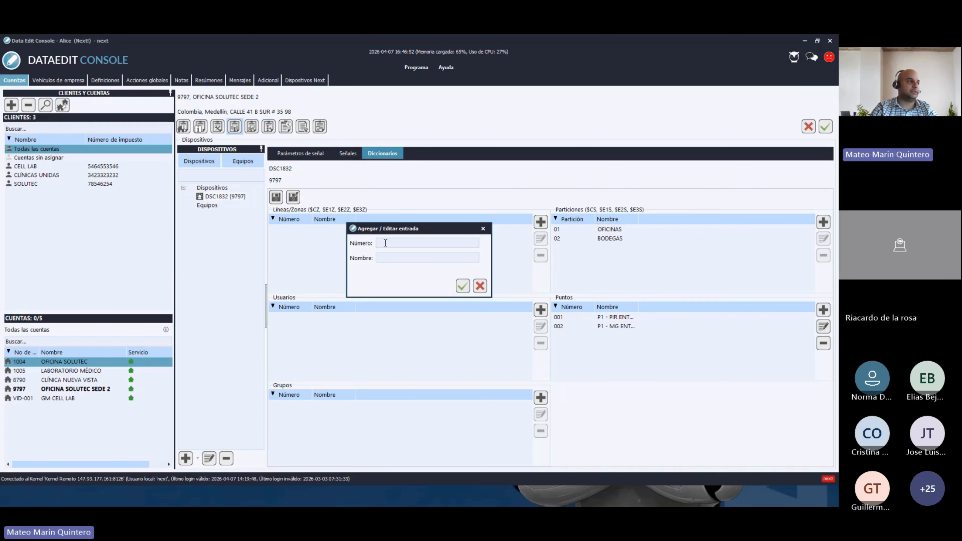
{"action": "type", "text": "003"}
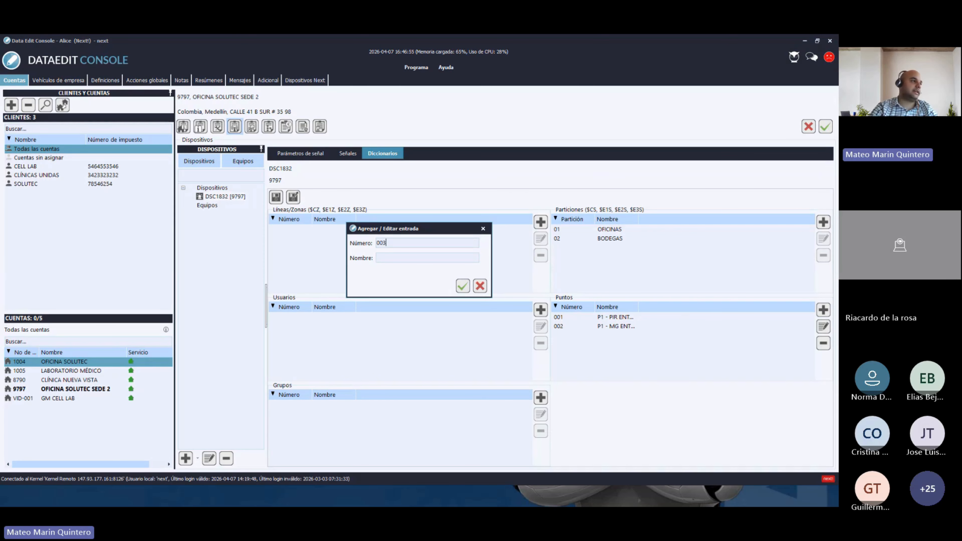
{"action": "left_click", "coordinate": [388, 258]}
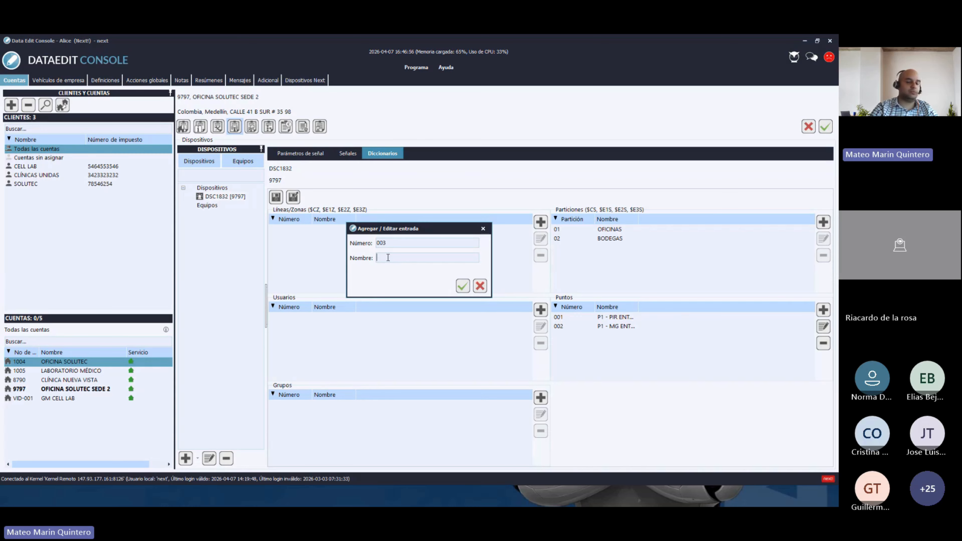
{"action": "type", "text": "MG"}
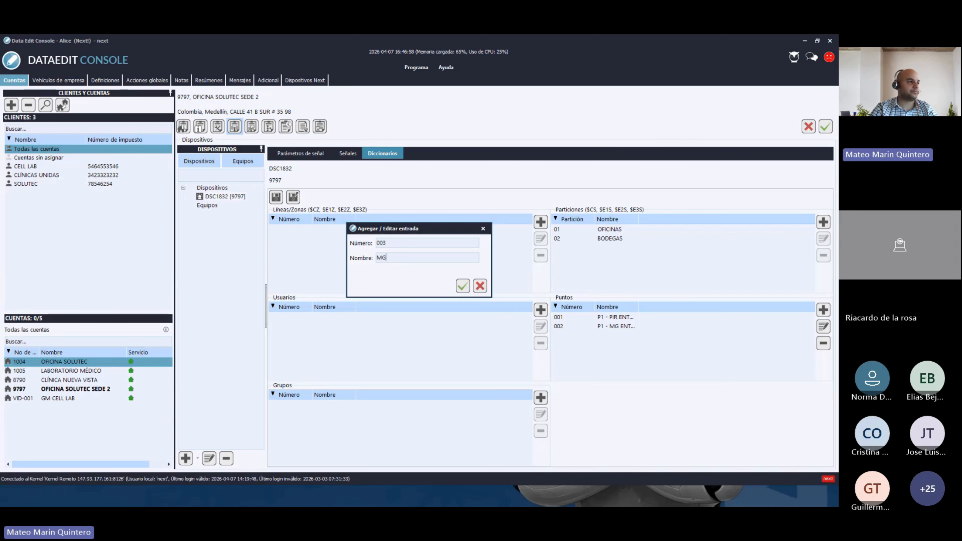
{"action": "type", "text": " ENTRD"}
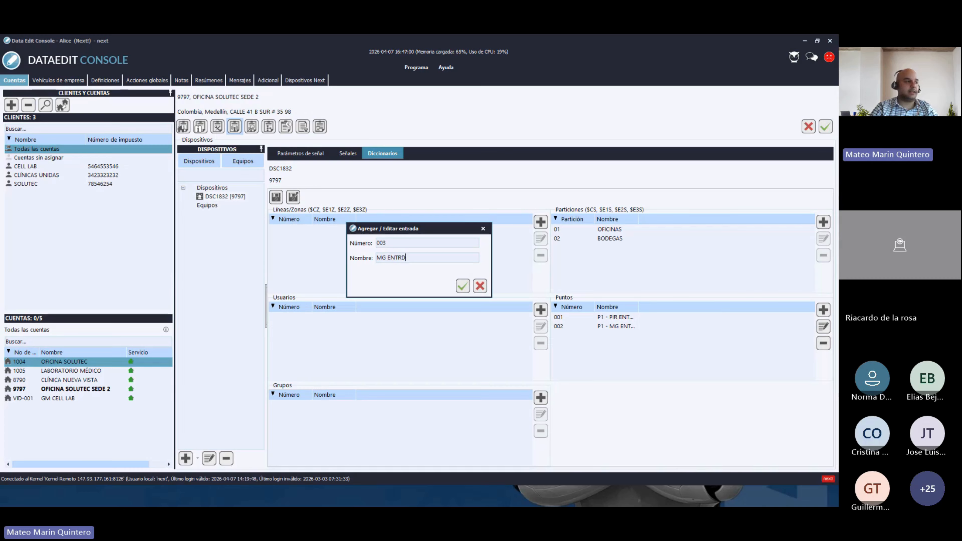
{"action": "type", "text": "DA PRINC"}
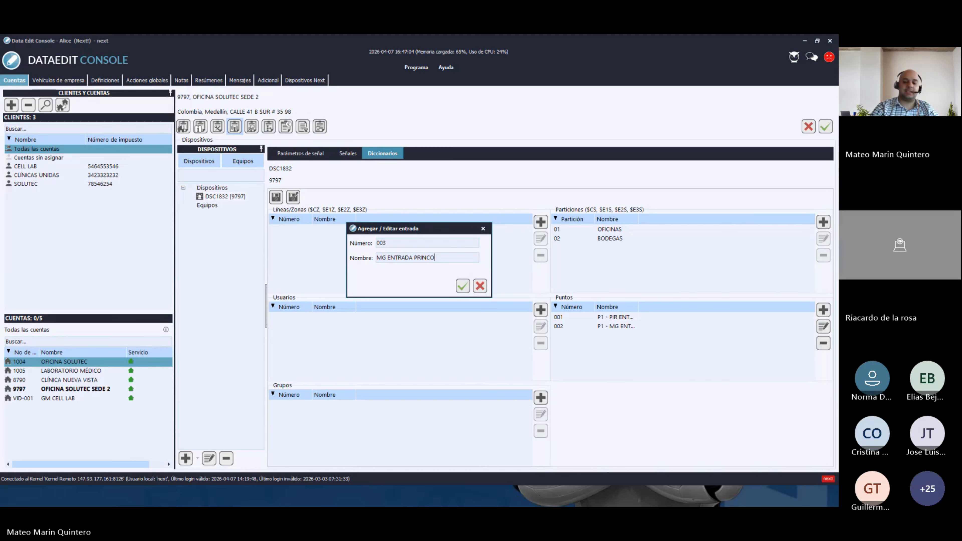
{"action": "type", "text": "IPAL"}
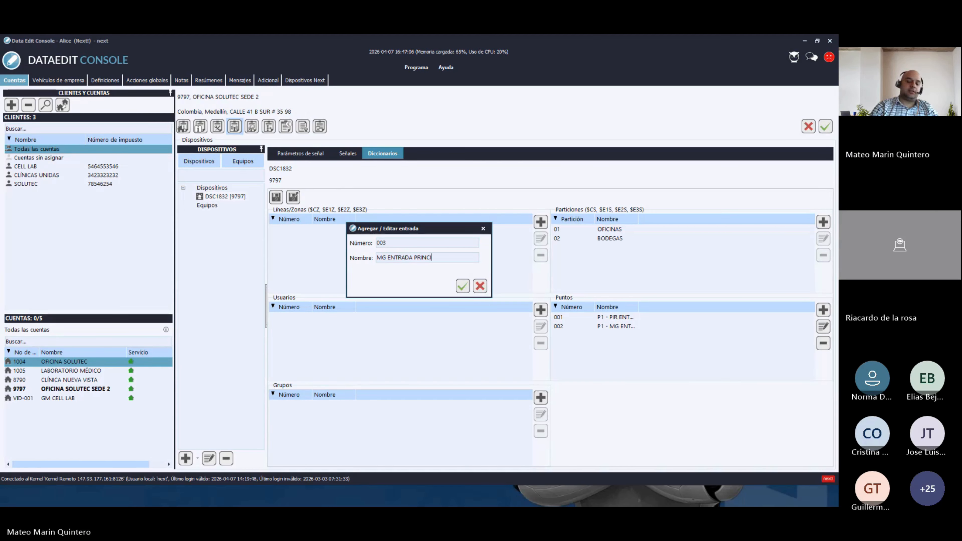
{"action": "left_click", "coordinate": [377, 258]}
{"action": "type", "text": "P2 -"}
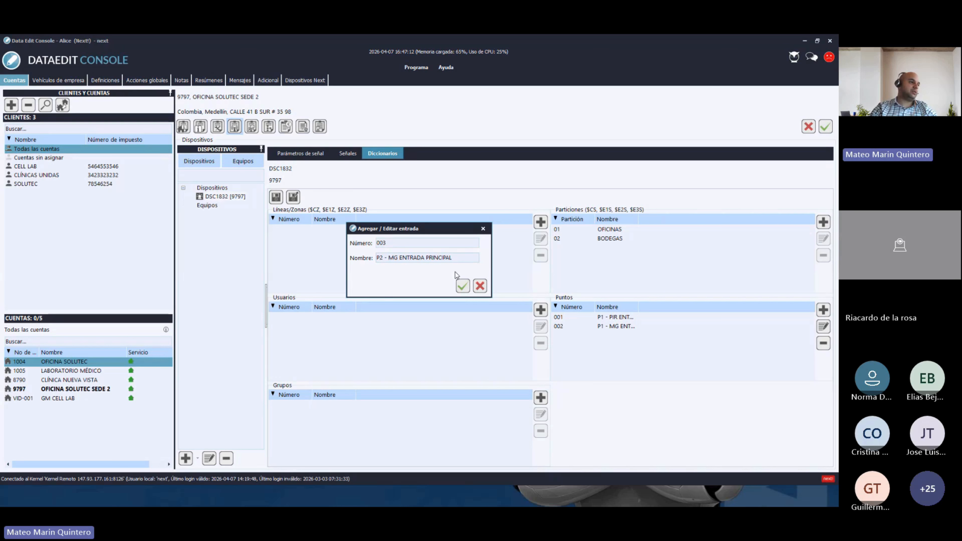
{"action": "left_click", "coordinate": [461, 287]}
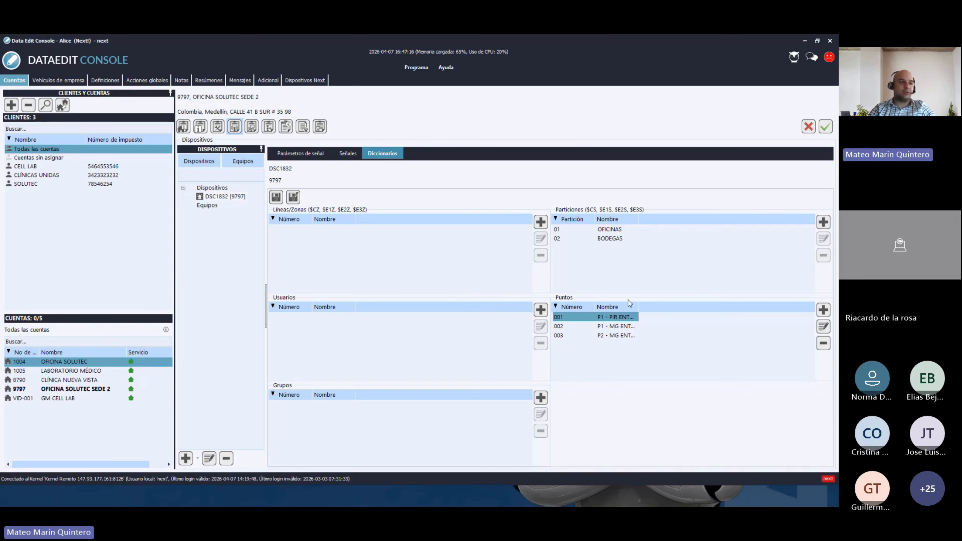
- Widen the Puntos Nombre column to show full names, then start a new Usuarios entry
{"action": "left_click_drag", "start_coordinate": [635, 306], "coordinate": [713, 307]}
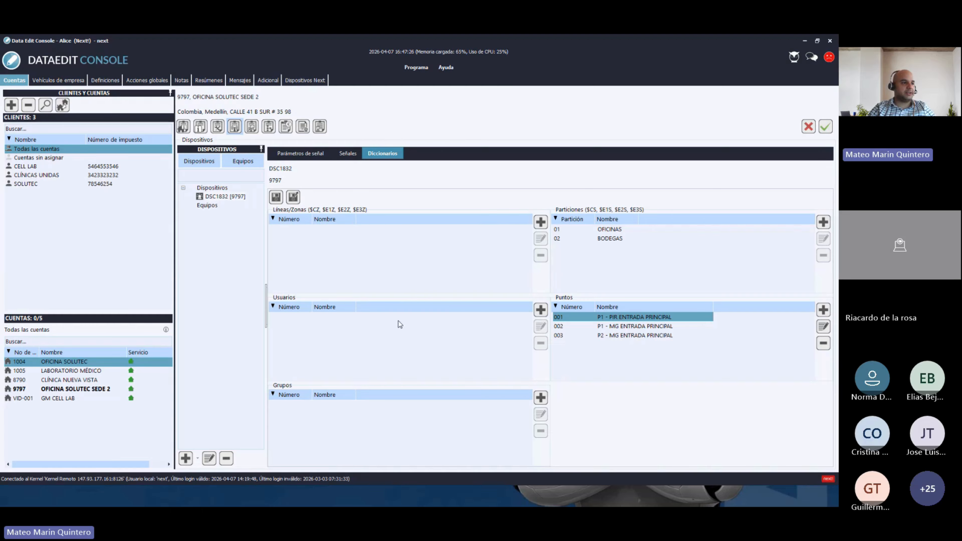
{"action": "left_click", "coordinate": [542, 312]}
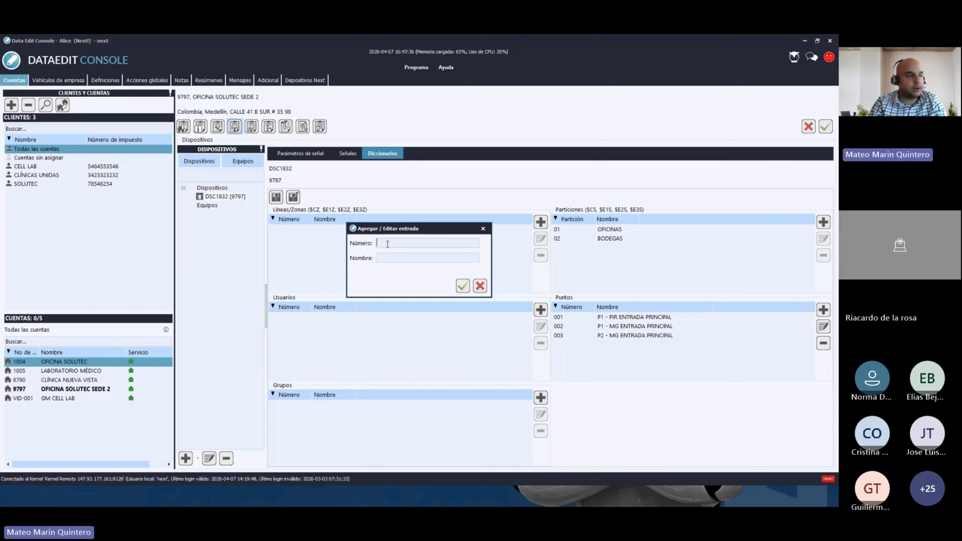
- Enter user number 001 with the user's full name and save it
{"action": "type", "text": "001"}
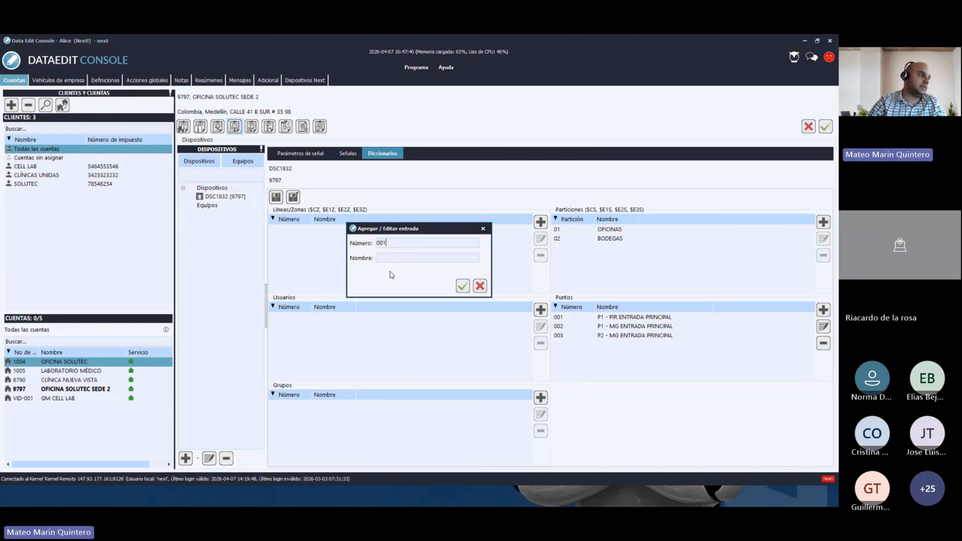
{"action": "type", "text": "mATE"}
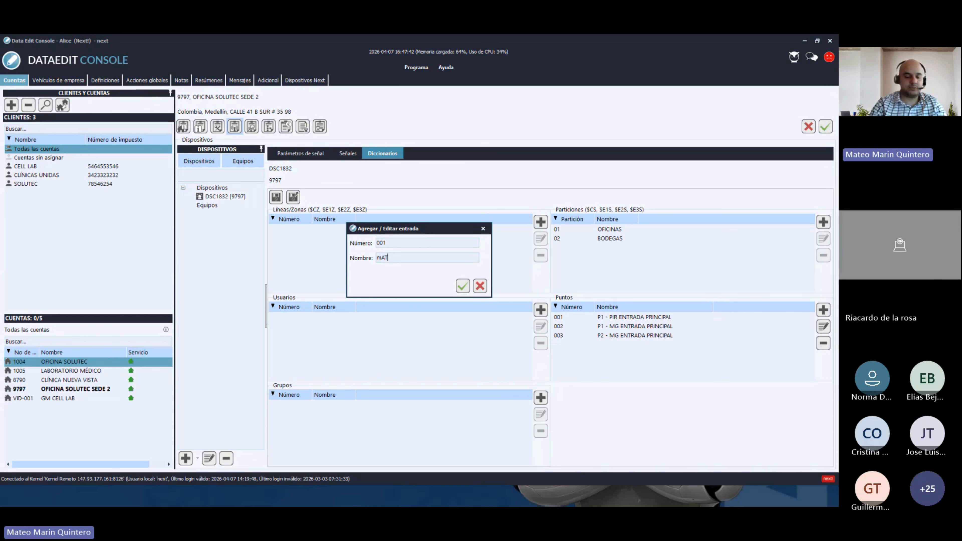
{"action": "key", "text": "BackSpace"}
{"action": "key", "text": "BackSpace"}
{"action": "key", "text": "BackSpace"}
{"action": "key", "text": "BackSpace"}
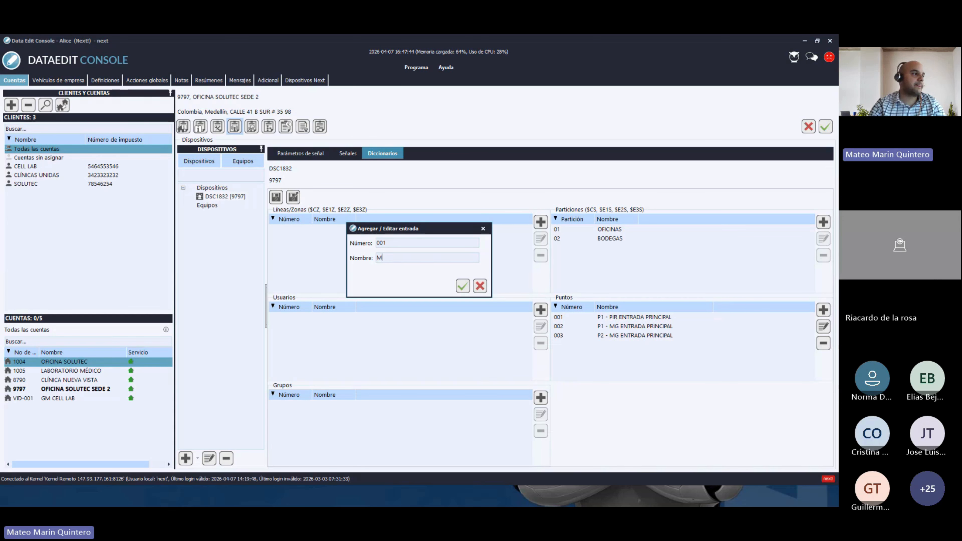
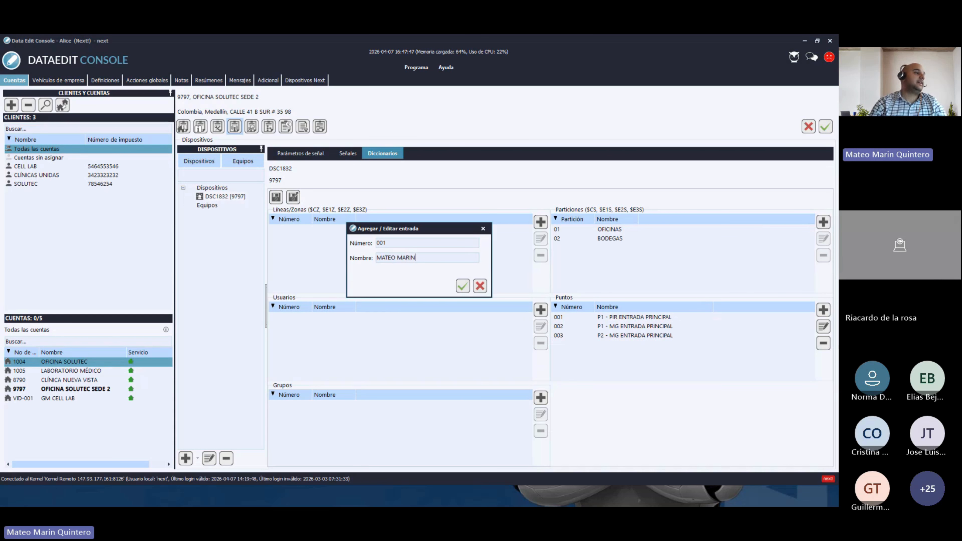
{"action": "key", "text": "Return"}
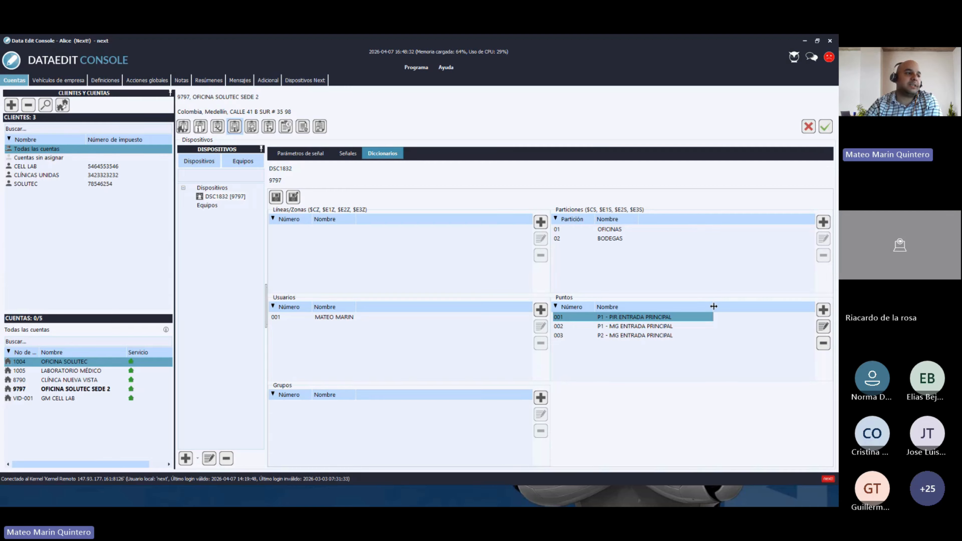
- Widen the points name column, select user 001, and bring the Monitoring Console window onto this screen
{"action": "left_click_drag", "start_coordinate": [714, 306], "coordinate": [738, 304]}
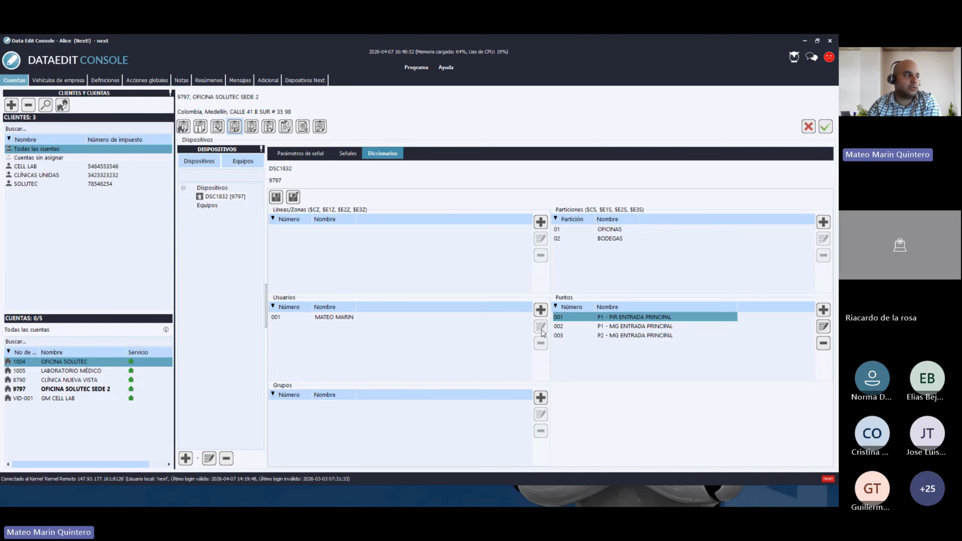
{"action": "left_click", "coordinate": [341, 318]}
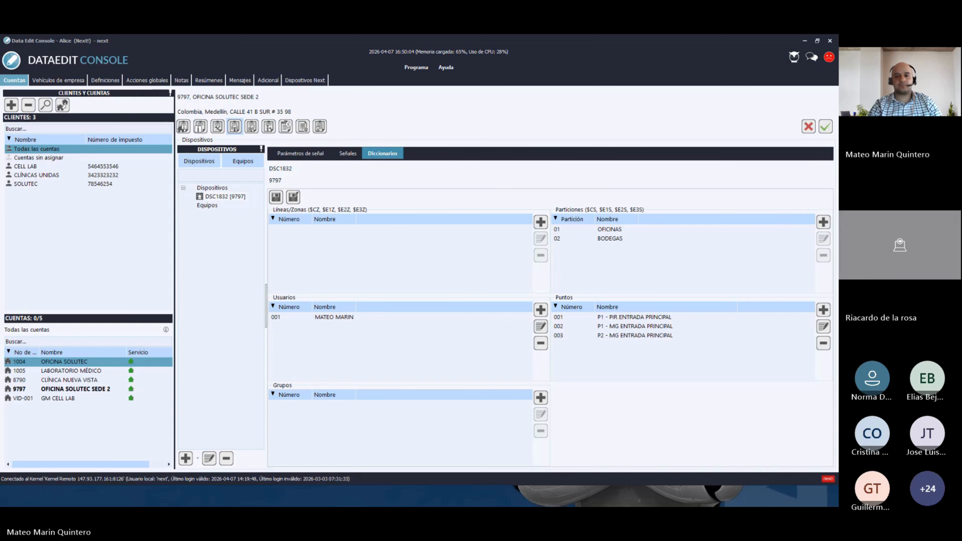
{"action": "left_click_drag", "start_coordinate": [0, 191], "coordinate": [552, 61]}
- Maximize the console and finalize all existing new alarms in the alarms view
{"action": "left_click", "coordinate": [710, 57]}
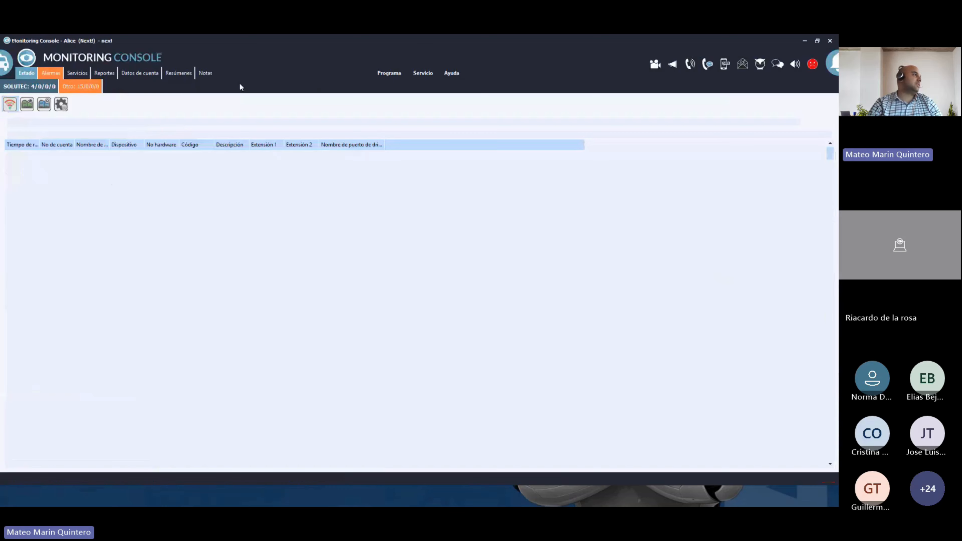
{"action": "left_click", "coordinate": [51, 74]}
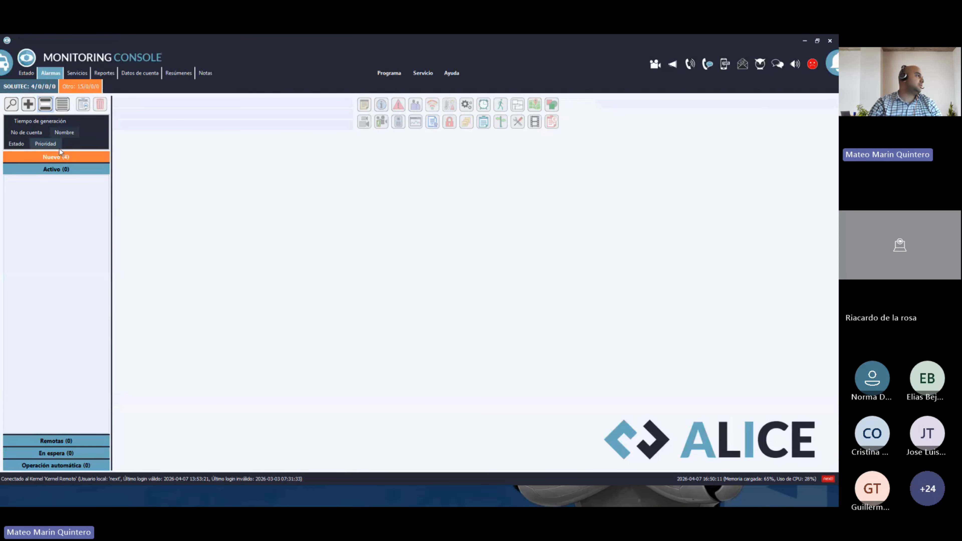
{"action": "left_click", "coordinate": [56, 157]}
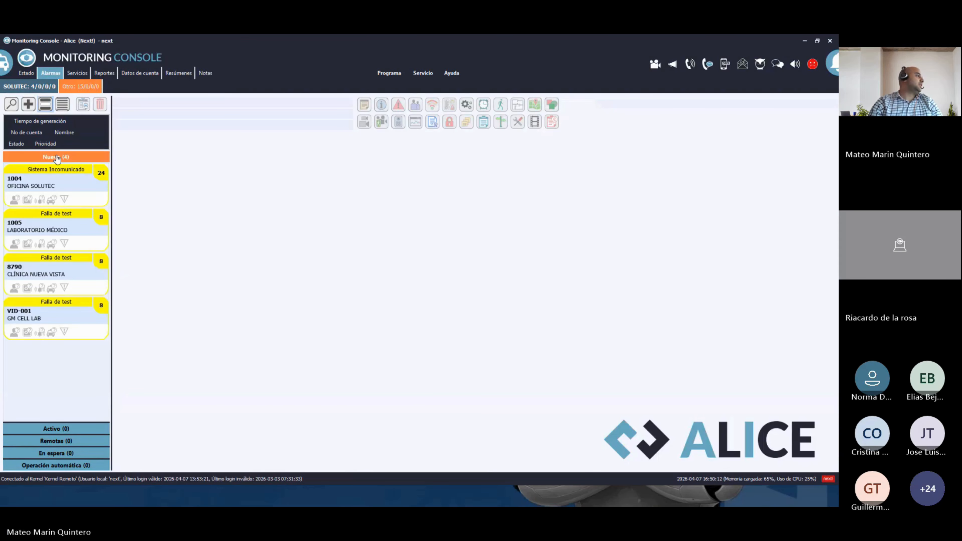
{"action": "right_click", "coordinate": [67, 194]}
{"action": "left_click", "coordinate": [101, 276]}
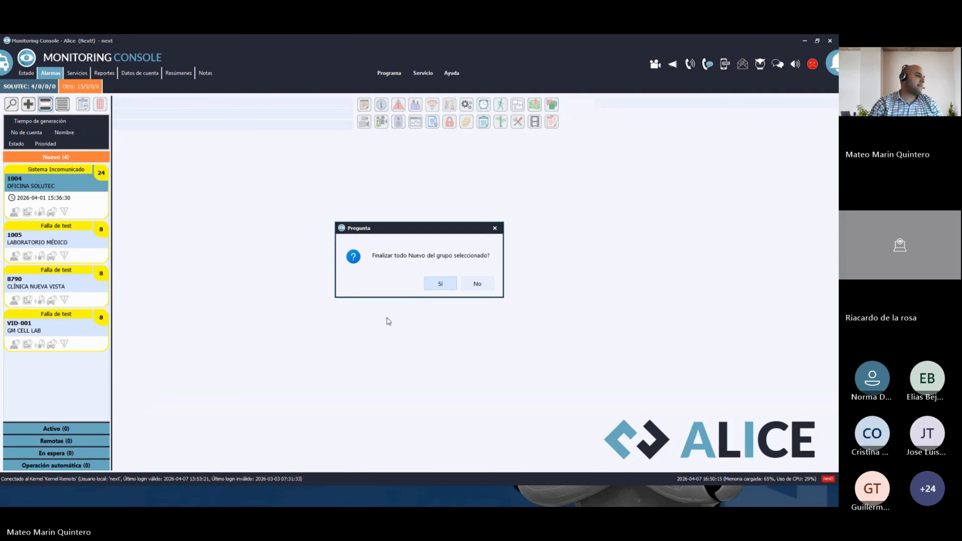
{"action": "left_click", "coordinate": [427, 283]}
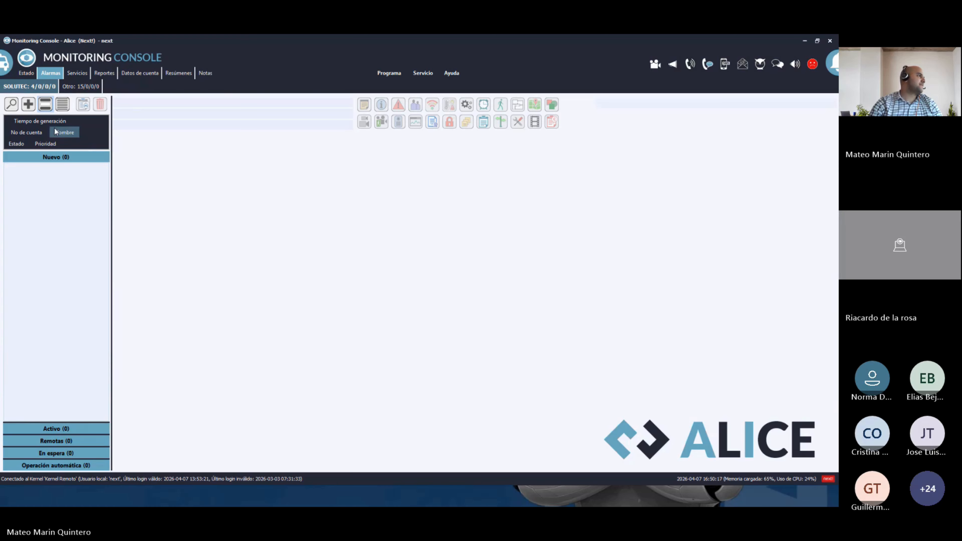
- Create a manual alarm for account 1004 with event type Pánico(1)
{"action": "left_click", "coordinate": [28, 104]}
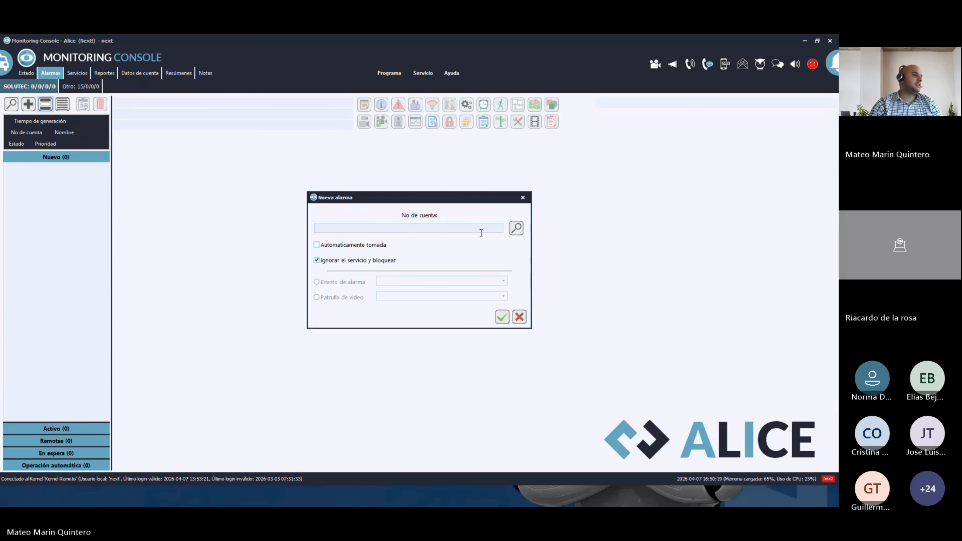
{"action": "left_click", "coordinate": [514, 228]}
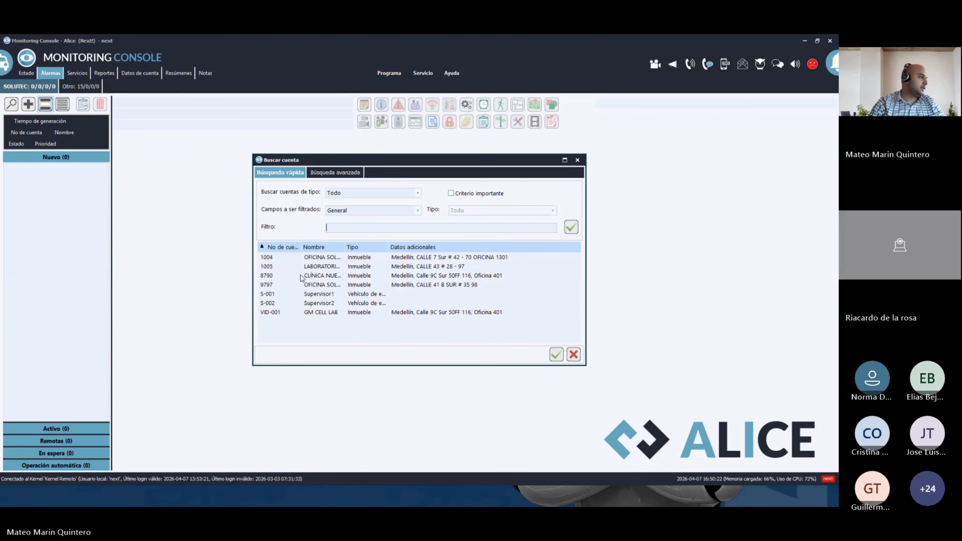
{"action": "double_click", "coordinate": [330, 257]}
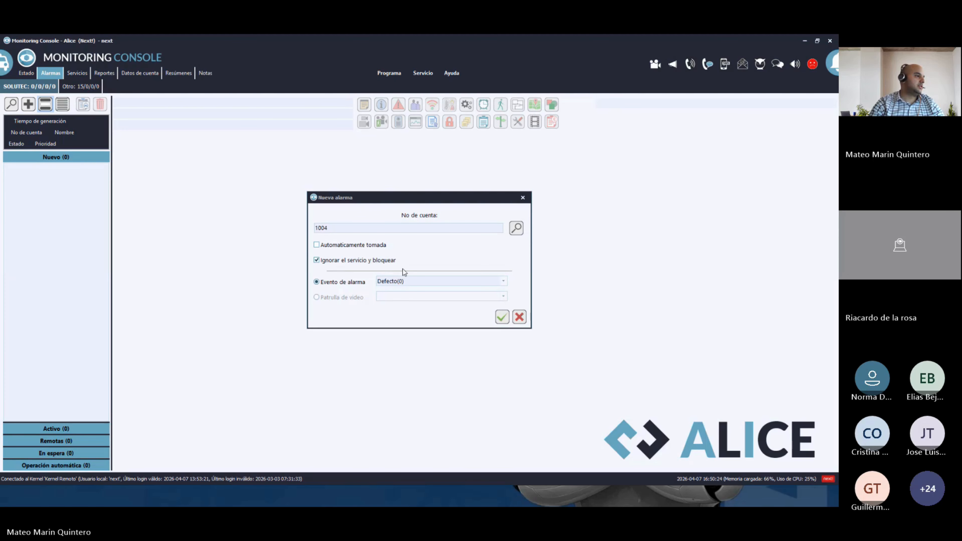
{"action": "left_click", "coordinate": [418, 281]}
{"action": "left_click", "coordinate": [400, 298]}
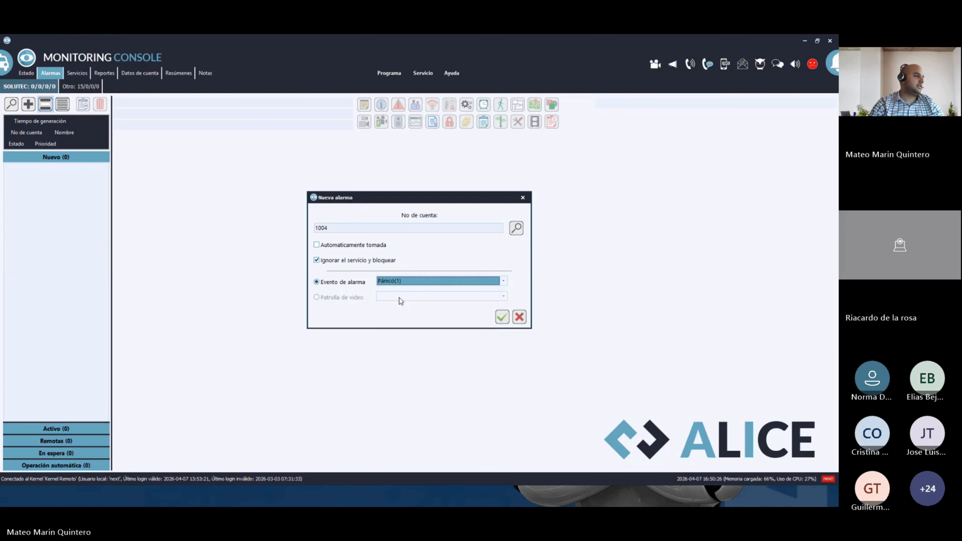
{"action": "left_click", "coordinate": [502, 317]}
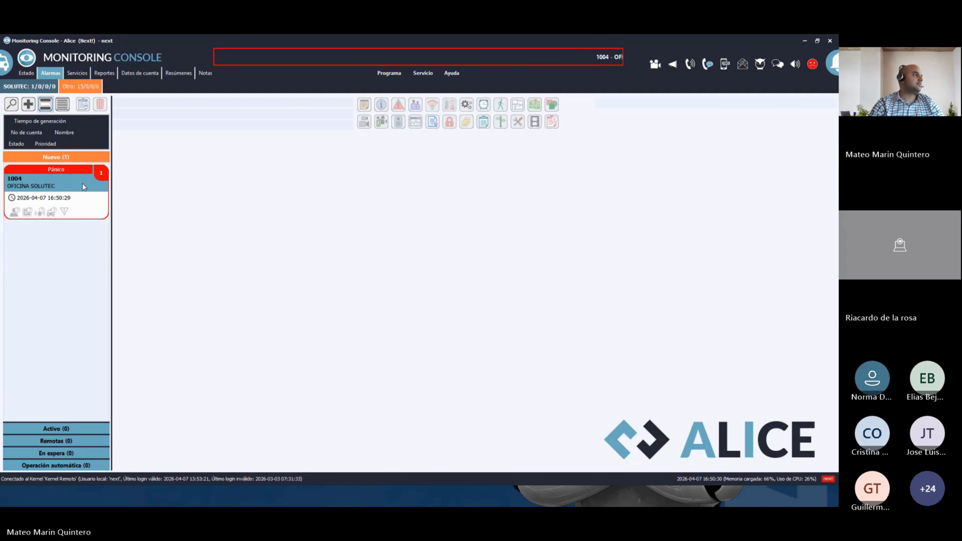
- Attend the Pánico alarm for account 1004, then finalize all Activo alarms, confirming Sí
{"action": "double_click", "coordinate": [84, 186]}
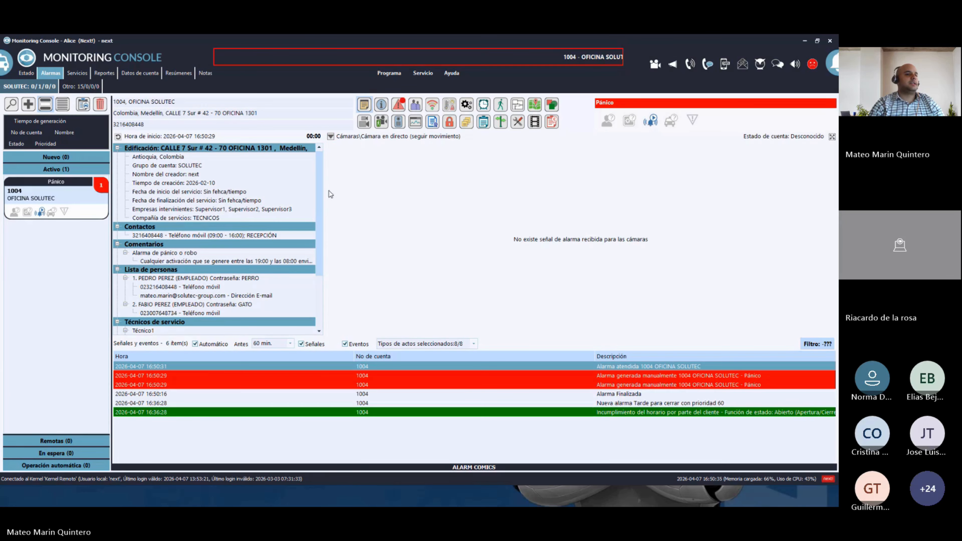
{"action": "right_click", "coordinate": [65, 200]}
{"action": "left_click", "coordinate": [110, 265]}
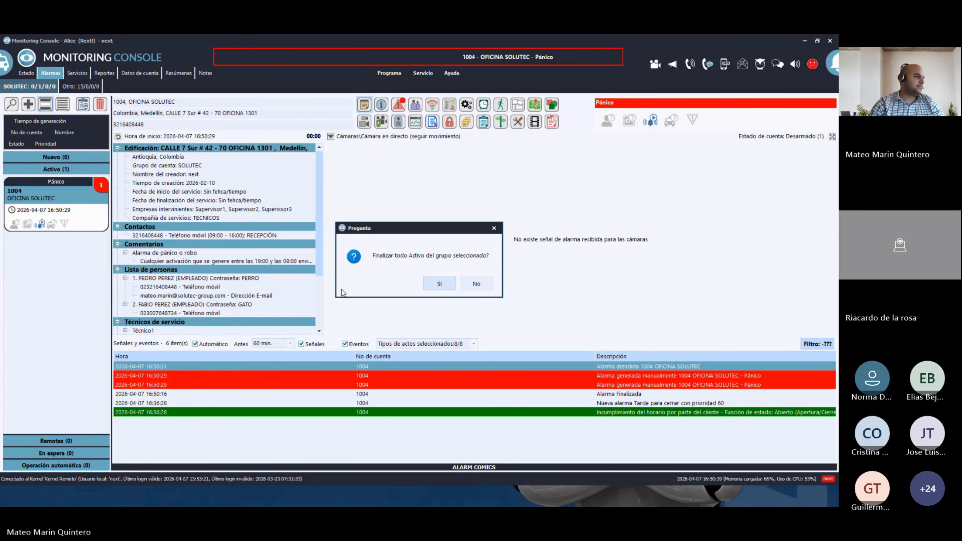
{"action": "left_click", "coordinate": [436, 283]}
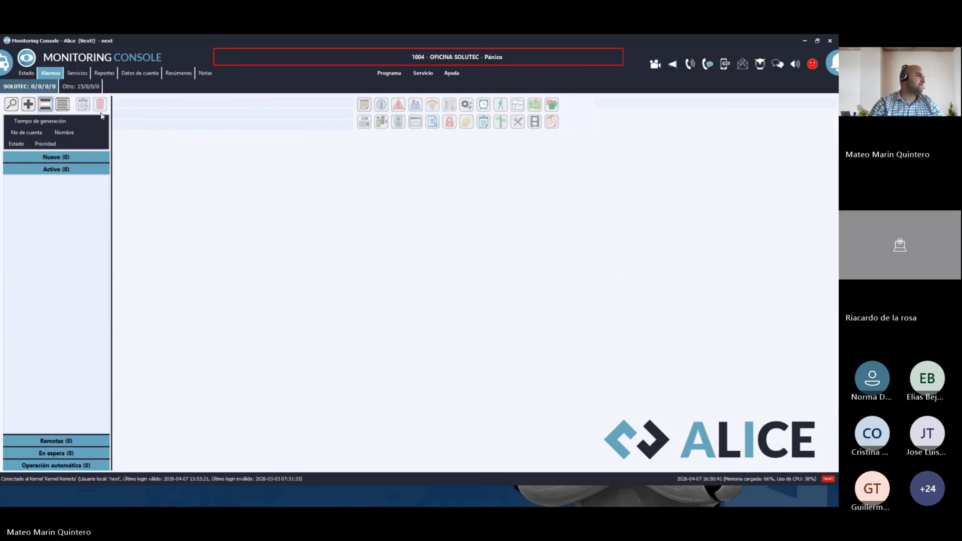
- Create a manual Robo(2) alarm for account 1004 and attend its card under Nuevo
{"action": "left_click", "coordinate": [28, 104]}
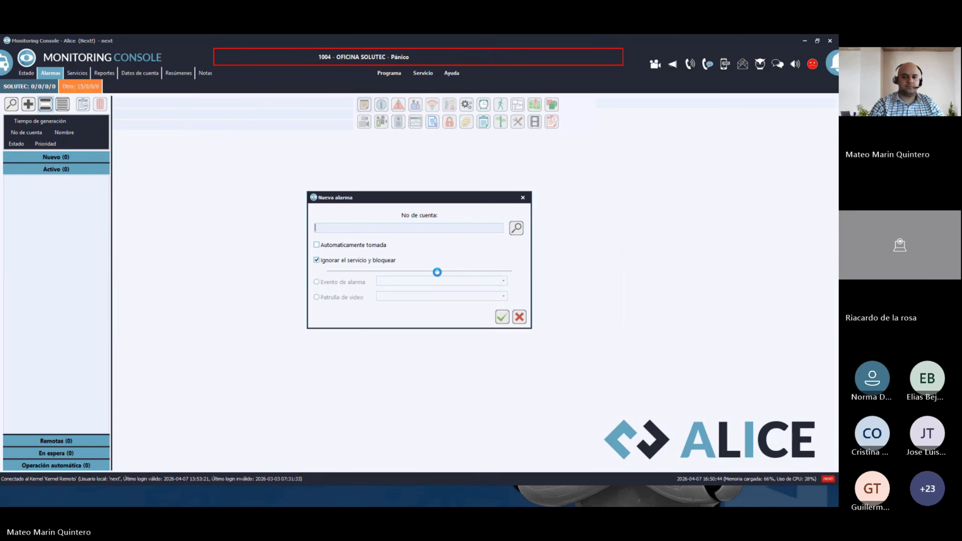
{"action": "left_click", "coordinate": [311, 260]}
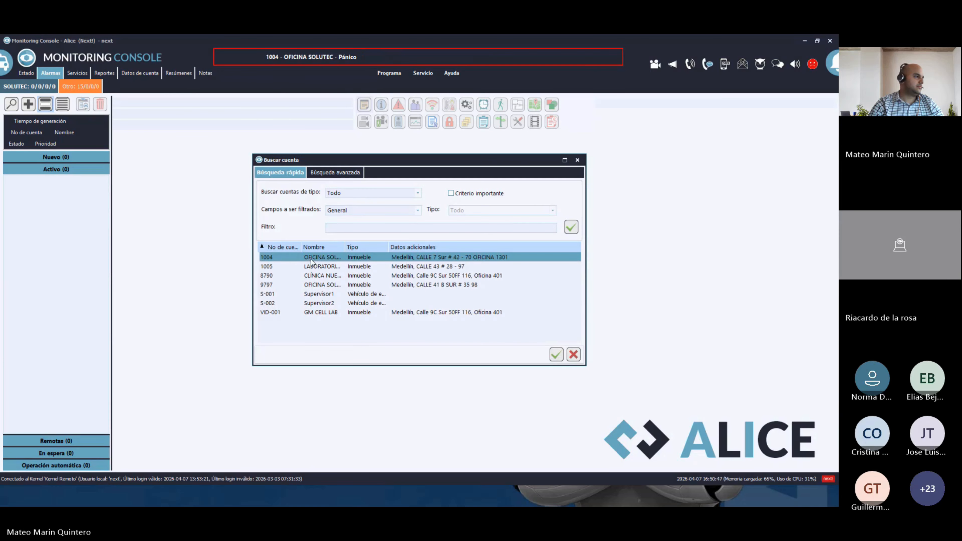
{"action": "double_click", "coordinate": [312, 260]}
{"action": "left_click", "coordinate": [401, 281]}
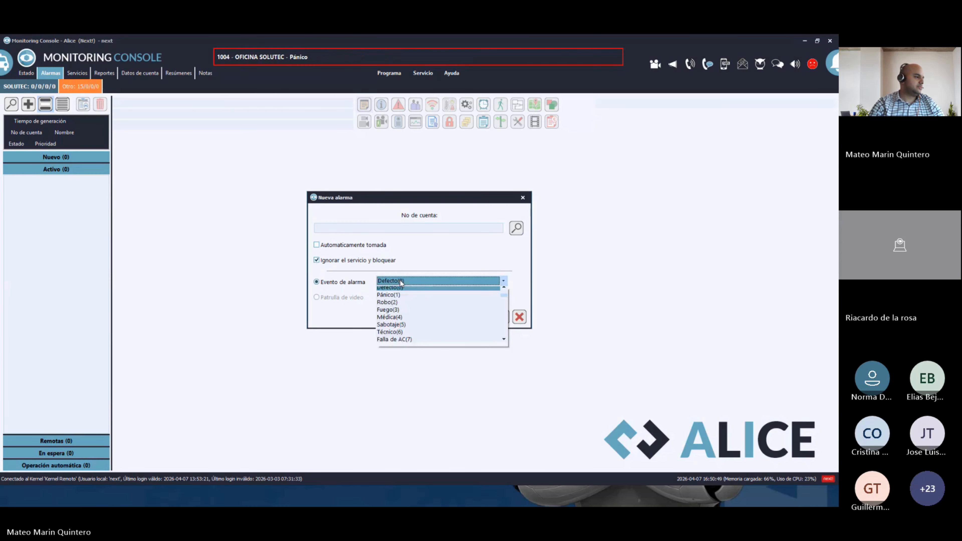
{"action": "left_click", "coordinate": [390, 302]}
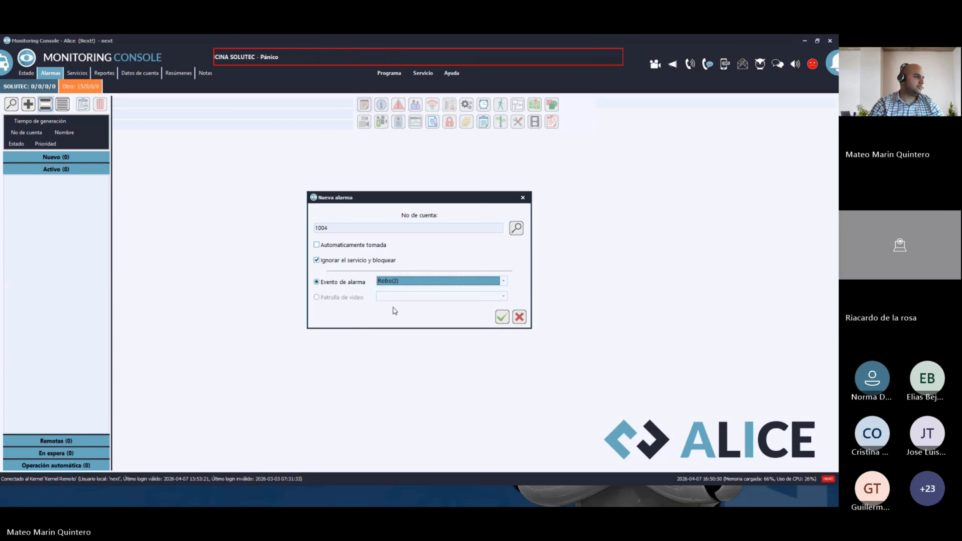
{"action": "left_click", "coordinate": [502, 322]}
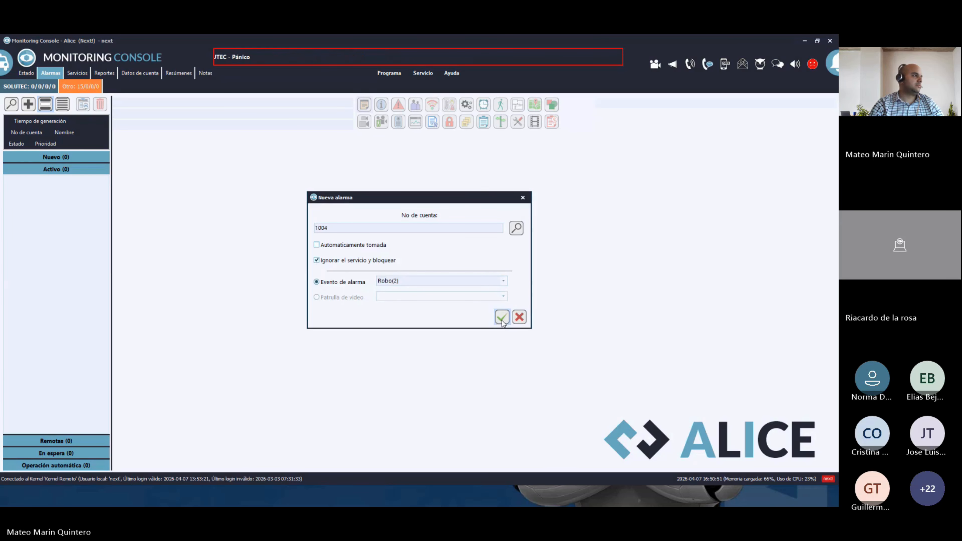
{"action": "left_click", "coordinate": [66, 161]}
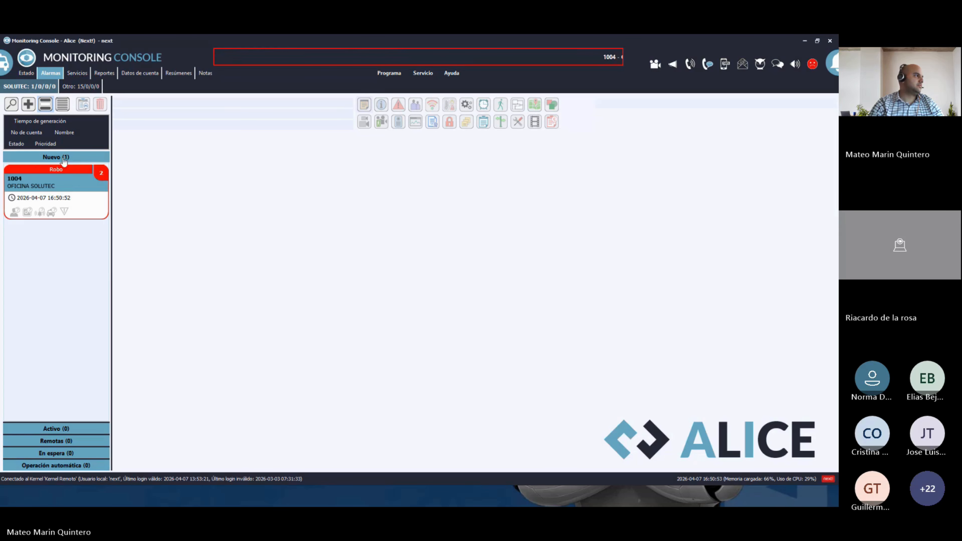
{"action": "double_click", "coordinate": [70, 186]}
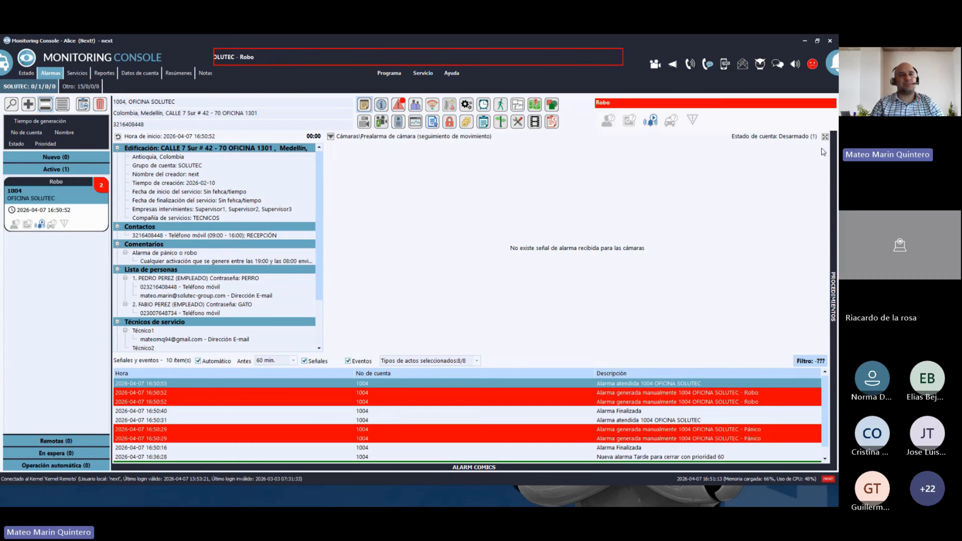
- Pin the Procedimientos panel, answer NO to 'Verificar las cámaras del cliente', and return to DataEdit Console
{"action": "mouse_move", "coordinate": [832, 152]}
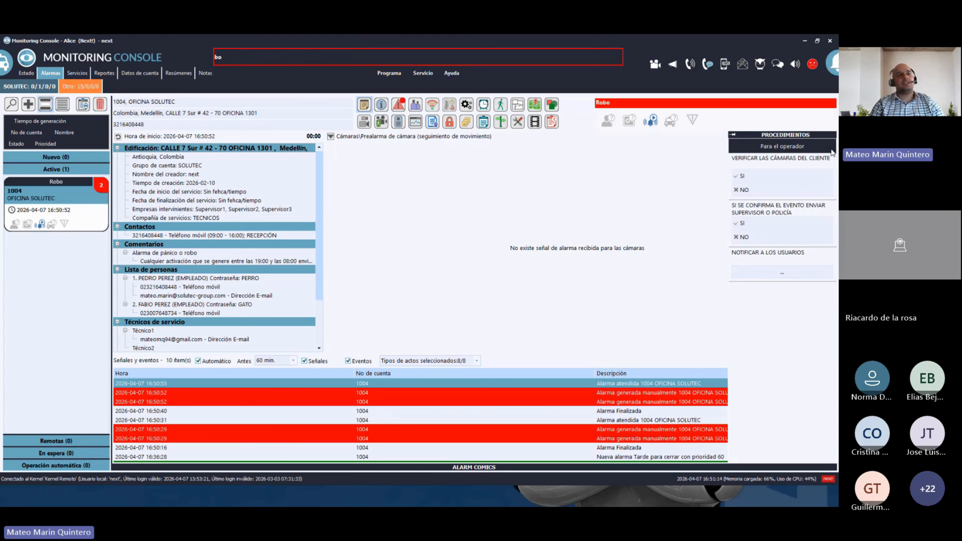
{"action": "left_click", "coordinate": [733, 136]}
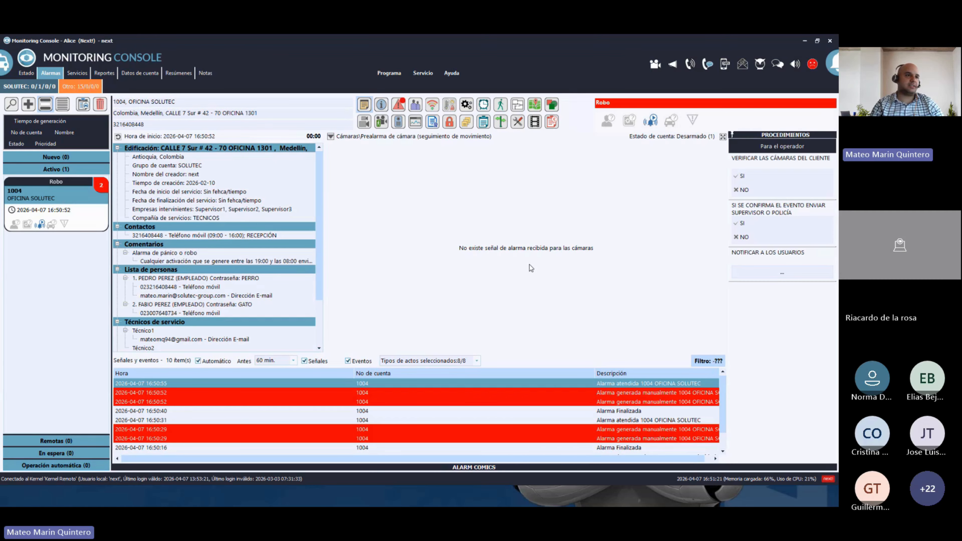
{"action": "left_click", "coordinate": [743, 178]}
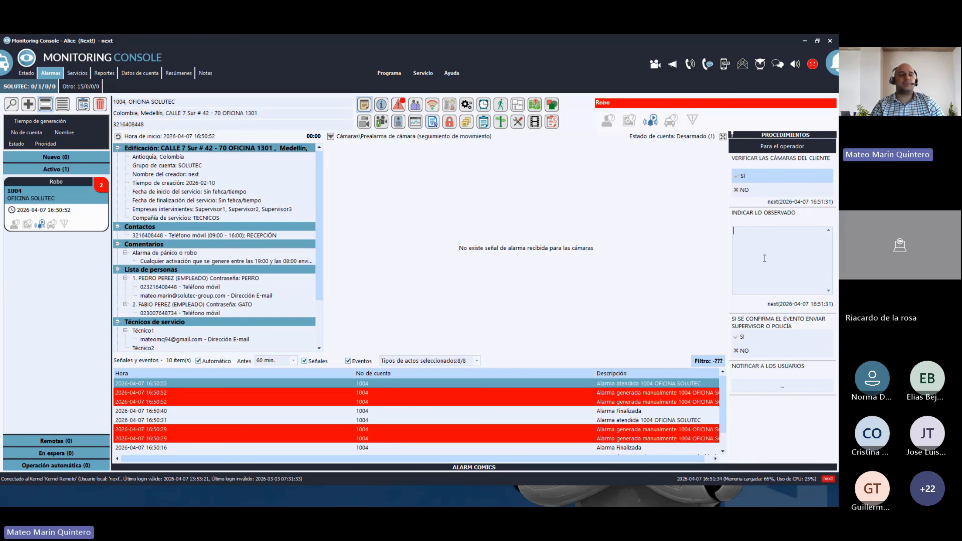
{"action": "left_click", "coordinate": [742, 190]}
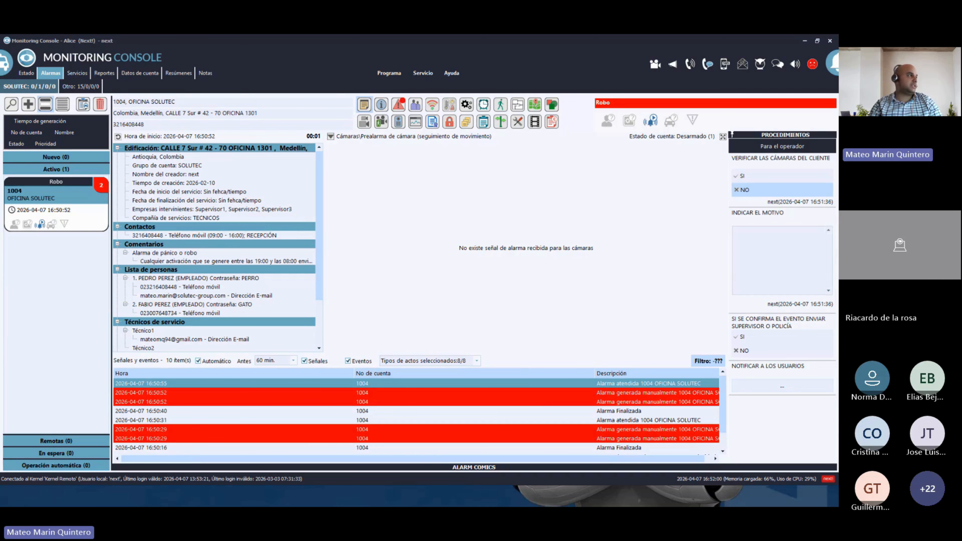
{"action": "key", "text": "alt+Tab"}
{"action": "left_click", "coordinate": [105, 80]}
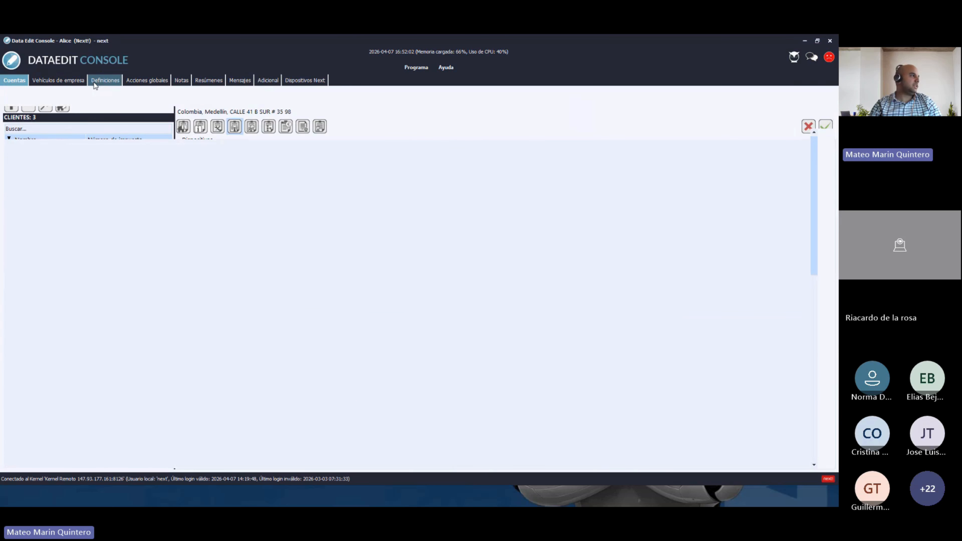
{"action": "double_click", "coordinate": [103, 202]}
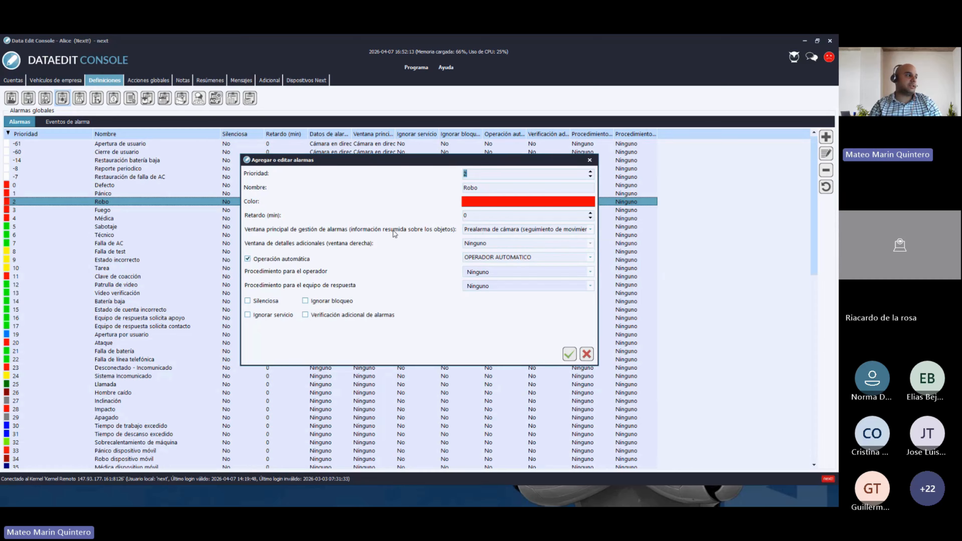
{"action": "left_click", "coordinate": [520, 230]}
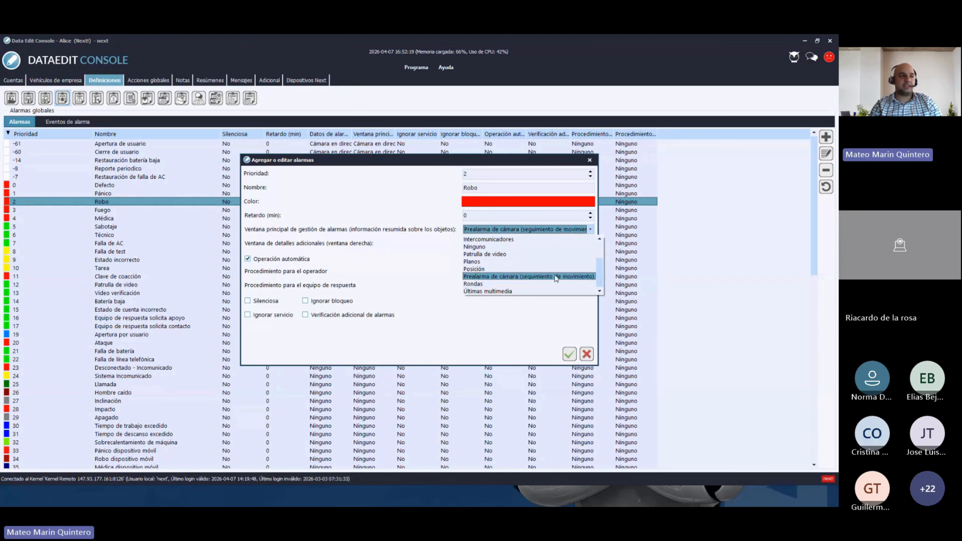
{"action": "left_click_drag", "start_coordinate": [600, 274], "coordinate": [601, 259]}
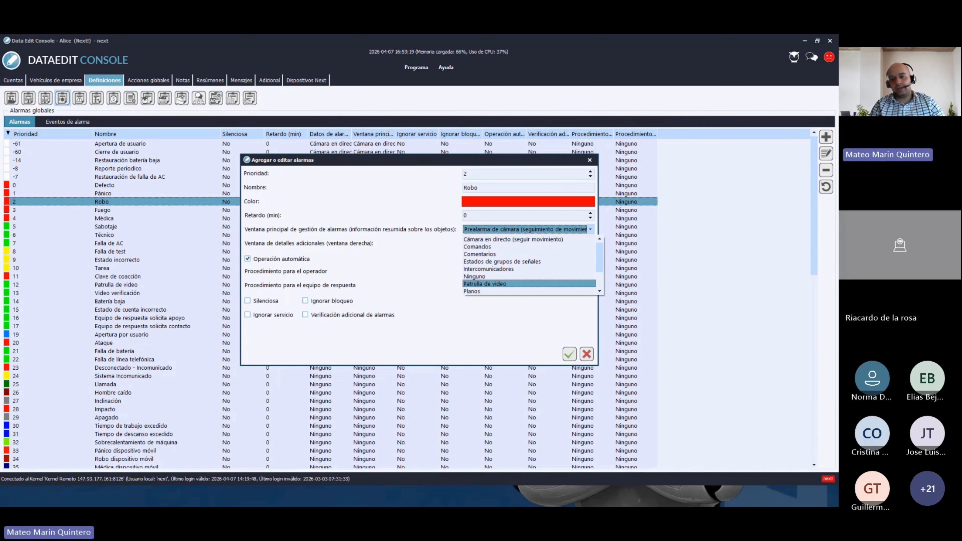
{"action": "key", "text": "alt+Tab"}
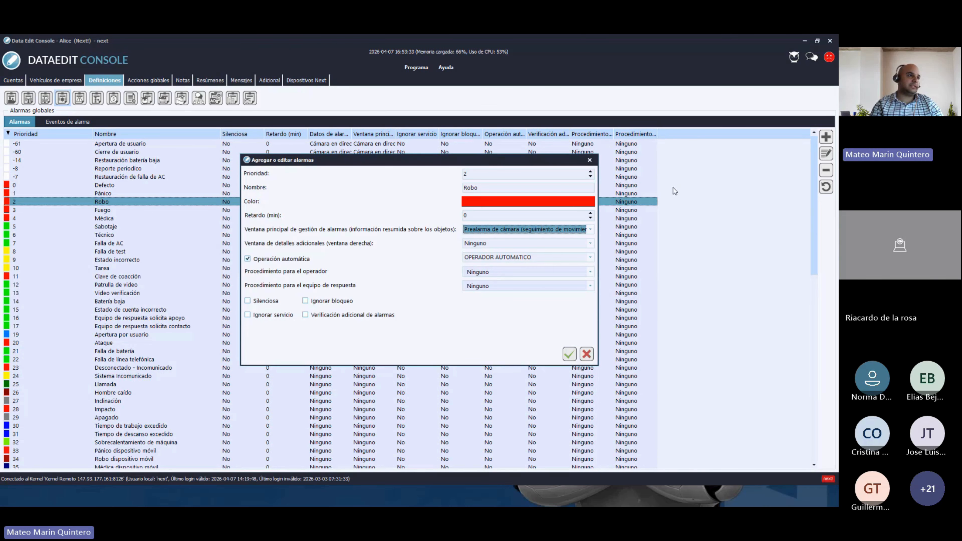
{"action": "left_click", "coordinate": [590, 161]}
{"action": "left_click", "coordinate": [14, 80]}
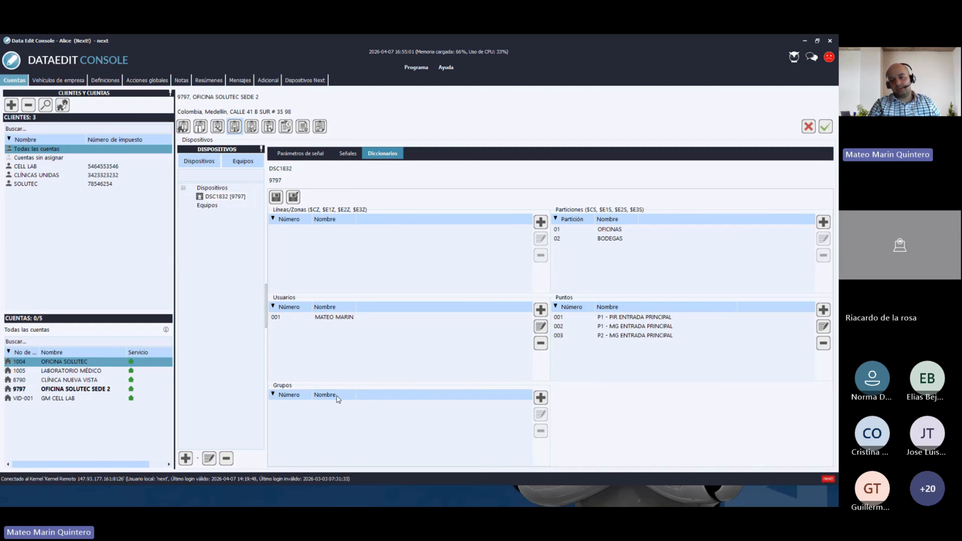
{"action": "mouse_move", "coordinate": [299, 507]}
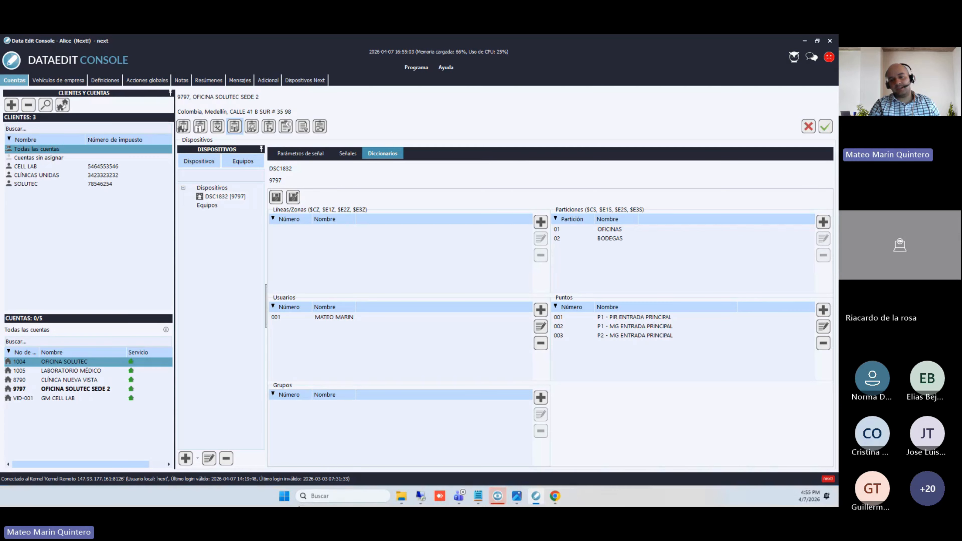